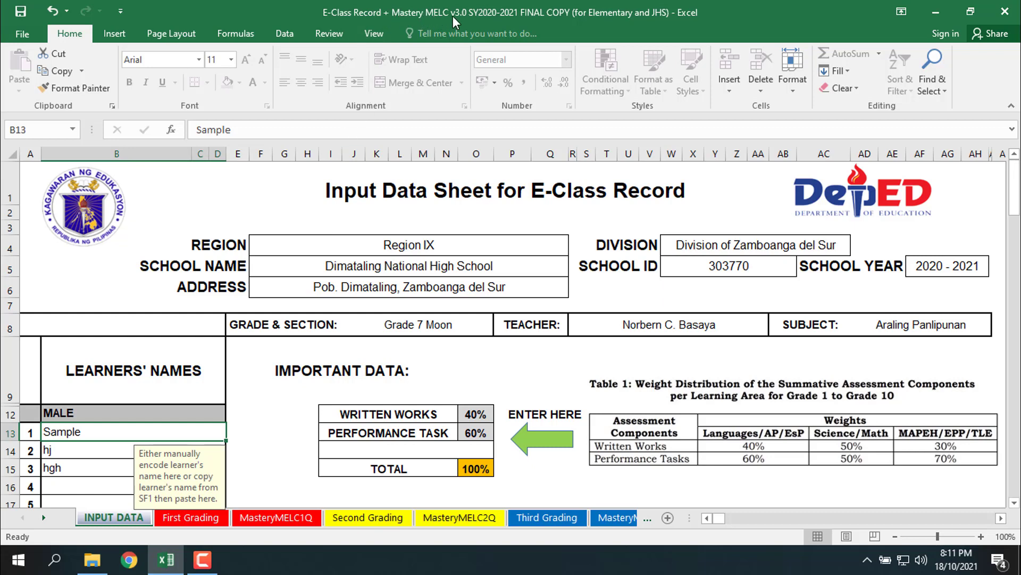
Step: Look over the INPUT DATA sheet and the second-quarter mastery sheet MasteryMELC2Q, and return to INPUT DATA
scroll(524, 355, down, 3)
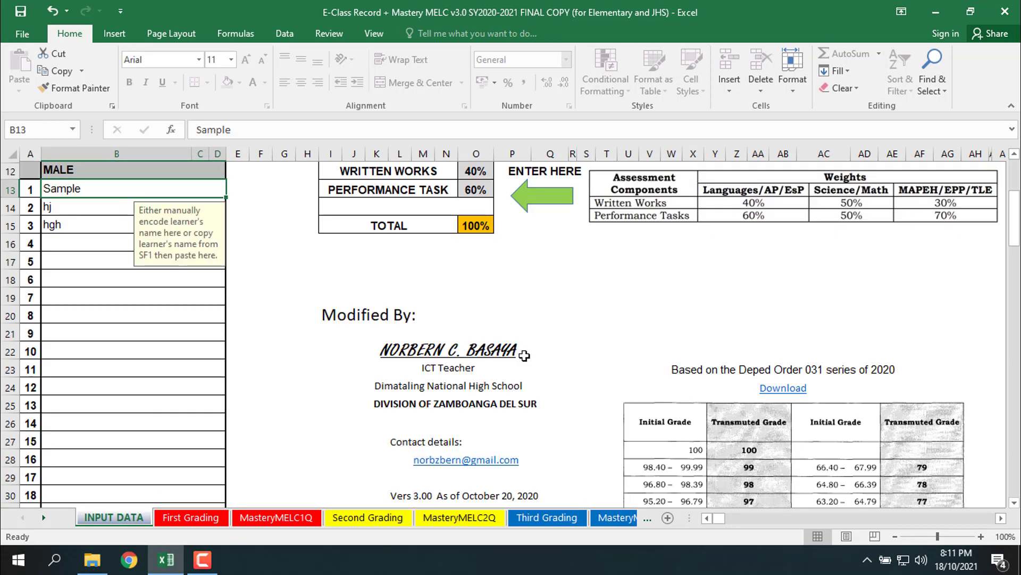
click(464, 521)
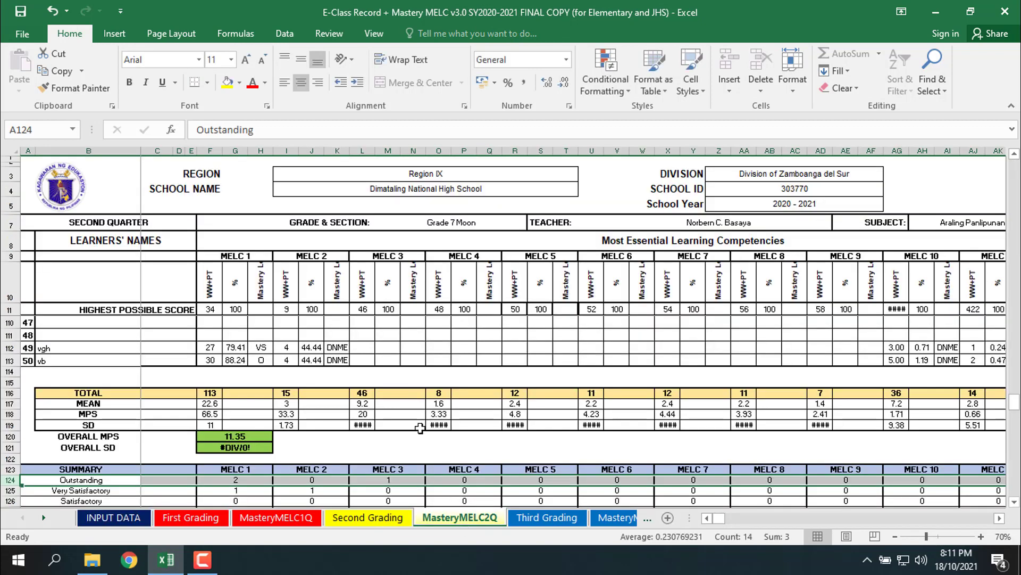
scroll(332, 465, up, 8)
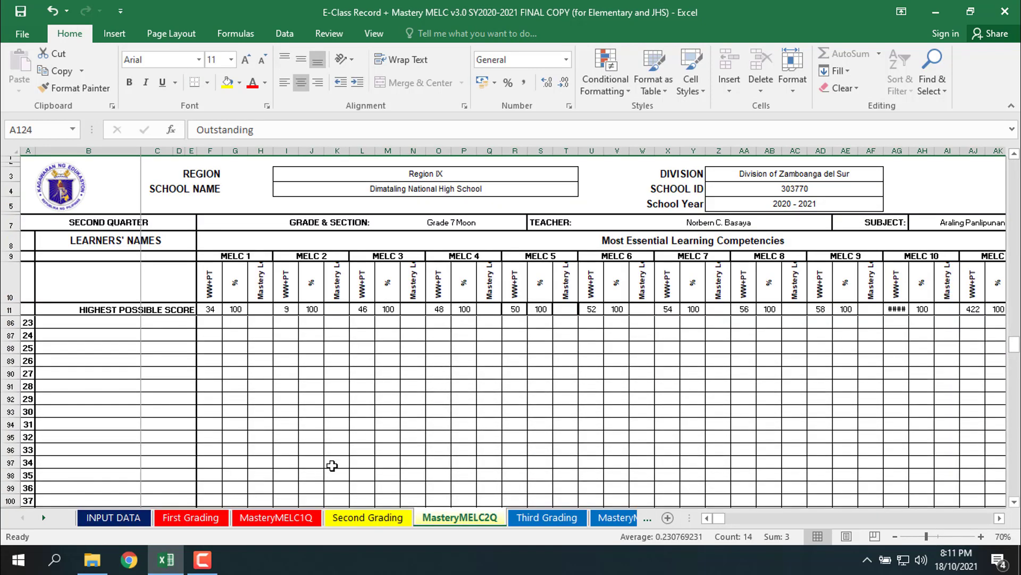
click(114, 517)
scroll(468, 456, up, 4)
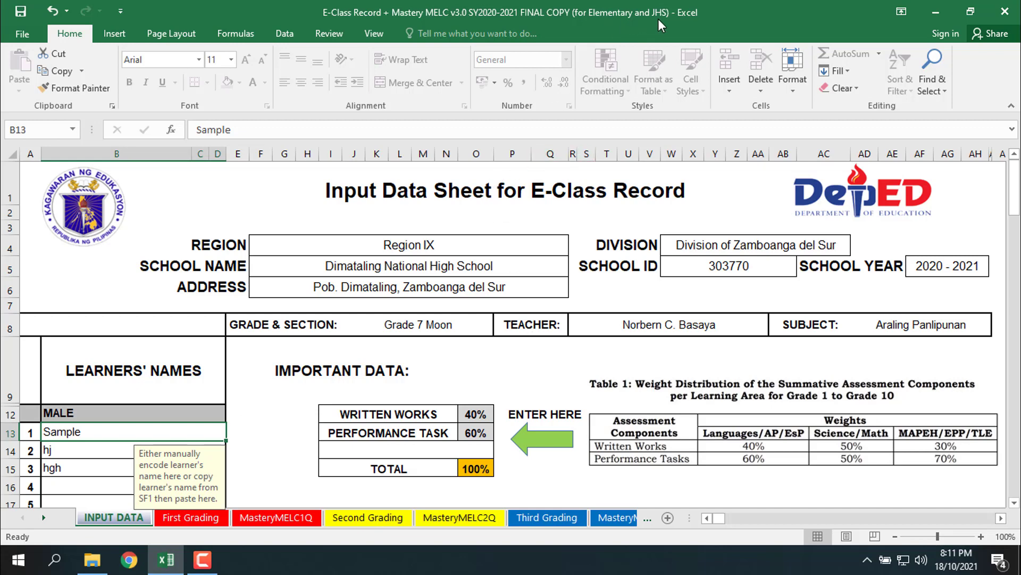
Step: Examine the assessment weight distribution table and the transmuted grade table on the INPUT DATA sheet
scroll(771, 319, down, 2)
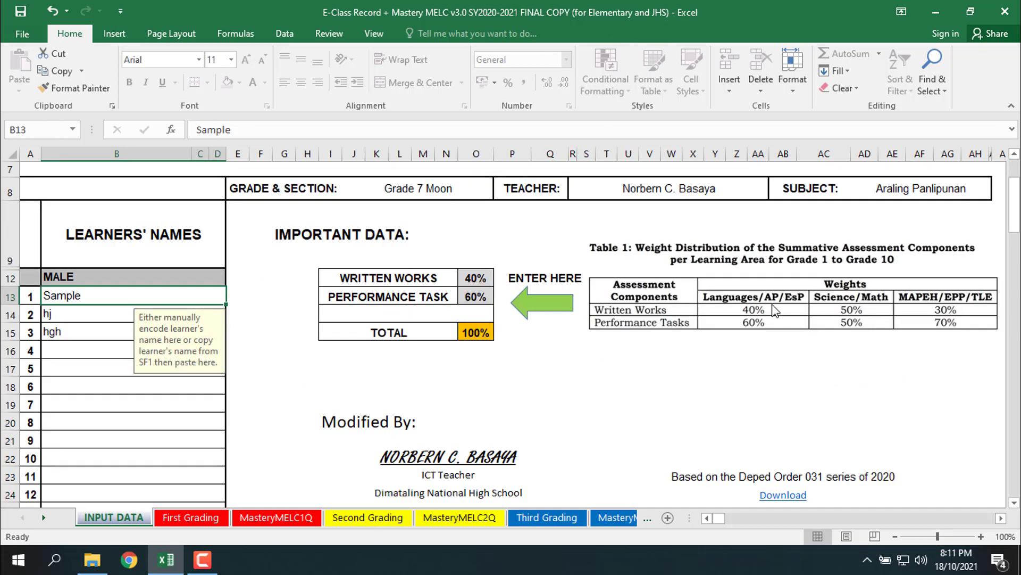
scroll(776, 306, down, 3)
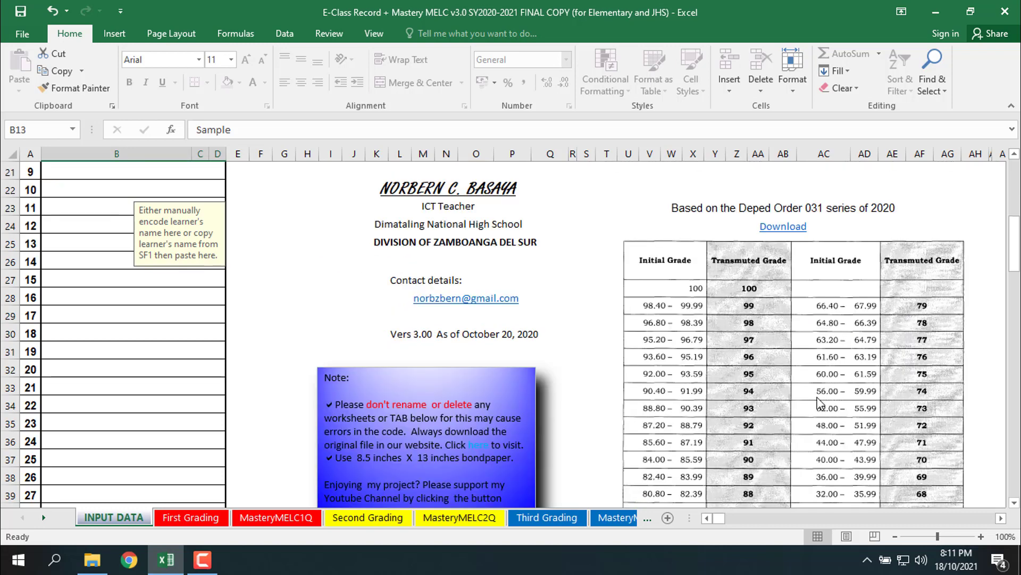
scroll(819, 402, down, 4)
scroll(819, 401, down, 4)
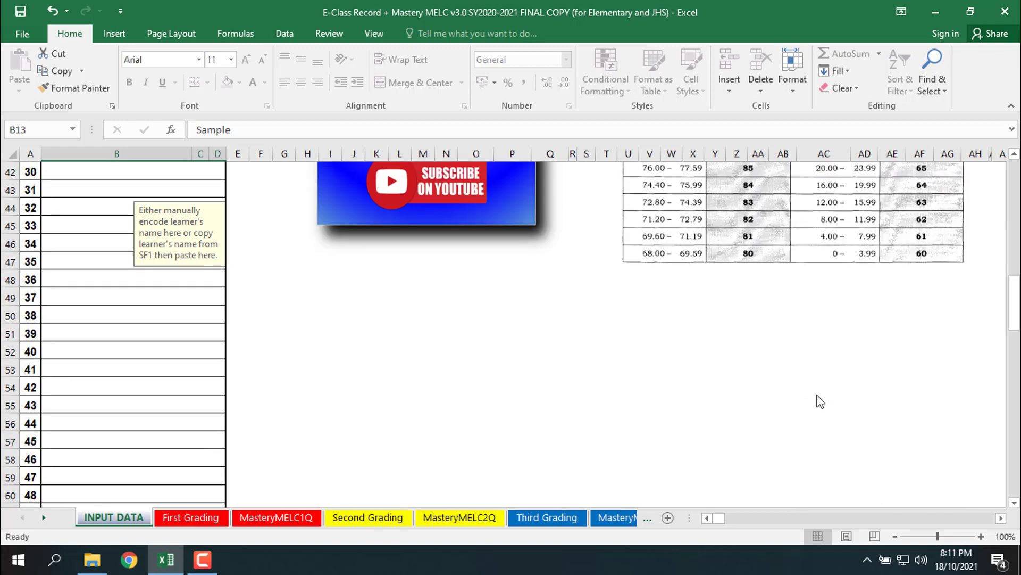
scroll(819, 402, up, 4)
scroll(820, 403, up, 5)
scroll(820, 403, down, 3)
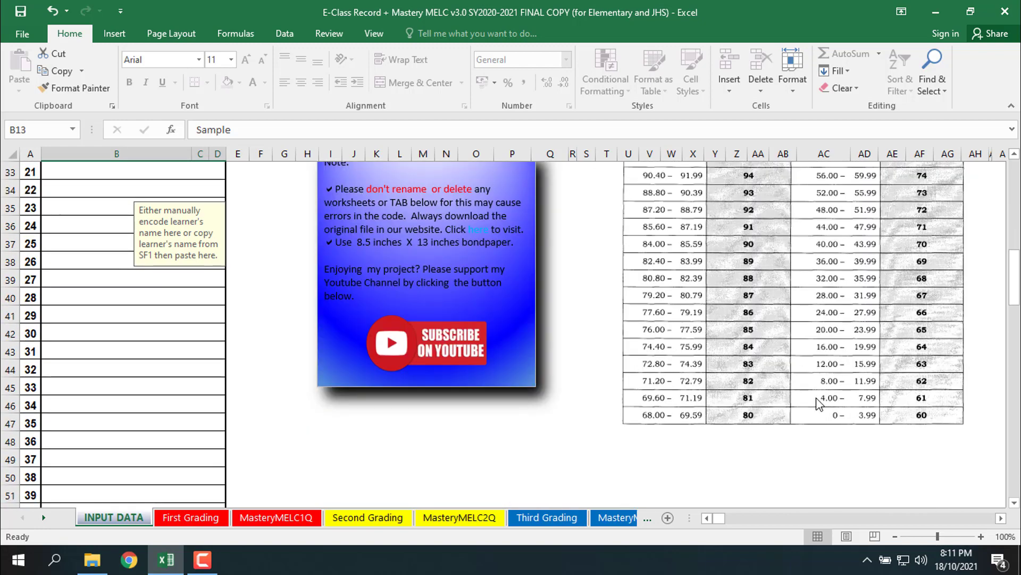
scroll(814, 410, up, 4)
scroll(809, 416, up, 3)
scroll(793, 410, down, 4)
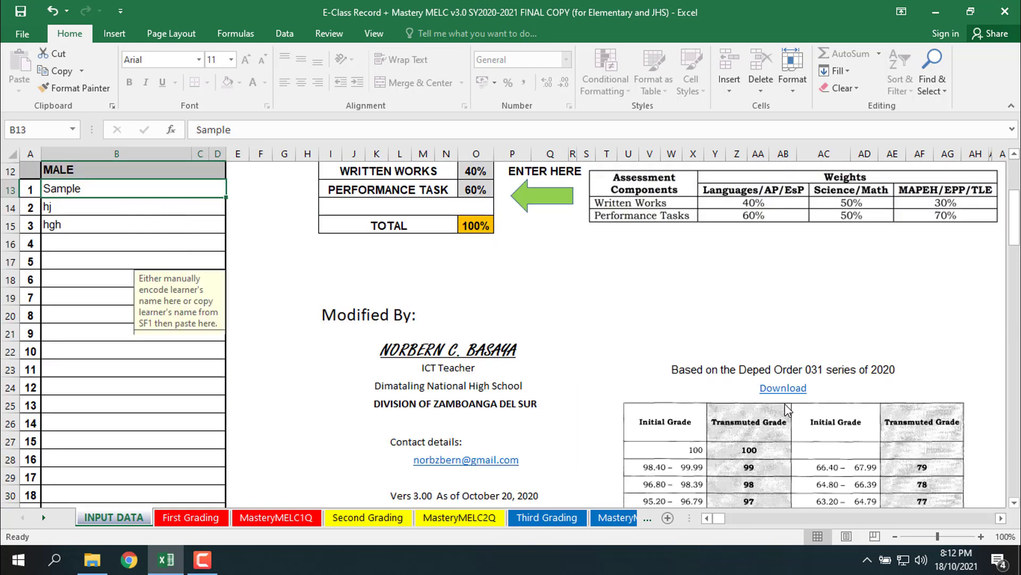
scroll(784, 403, up, 4)
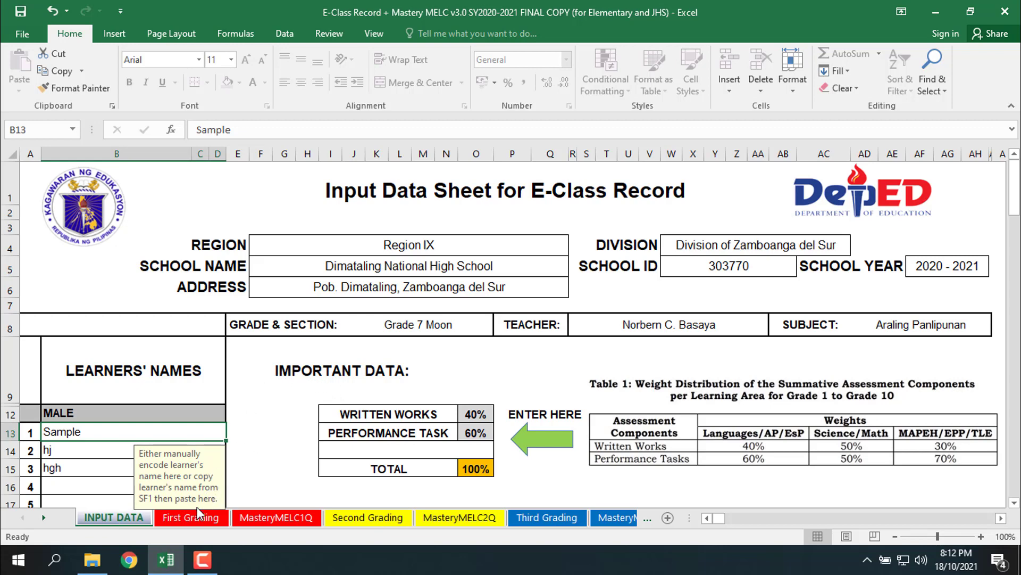
Step: Try to delete the first three male learners' names directly on the First Grading sheet
click(195, 520)
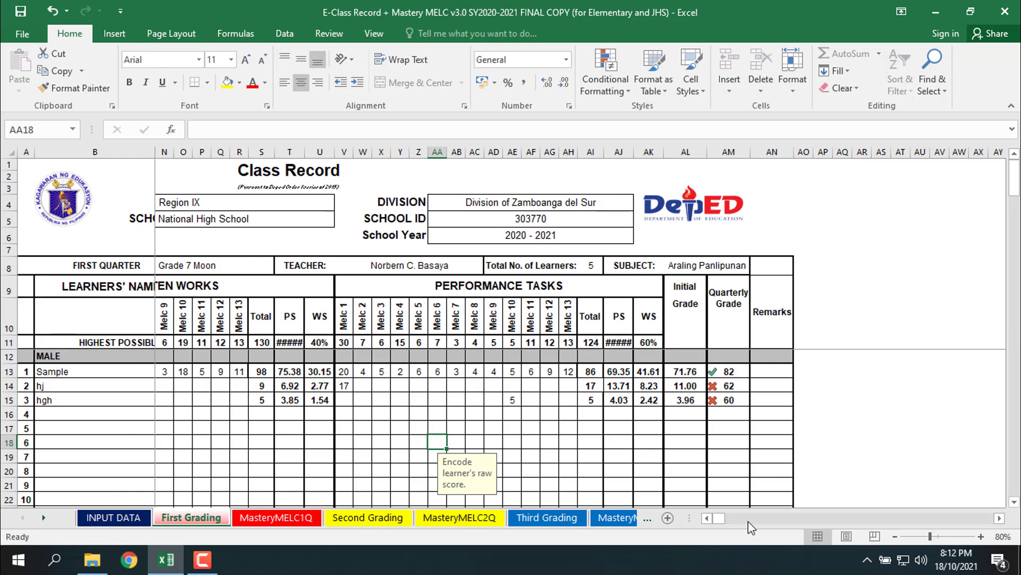
click(707, 518)
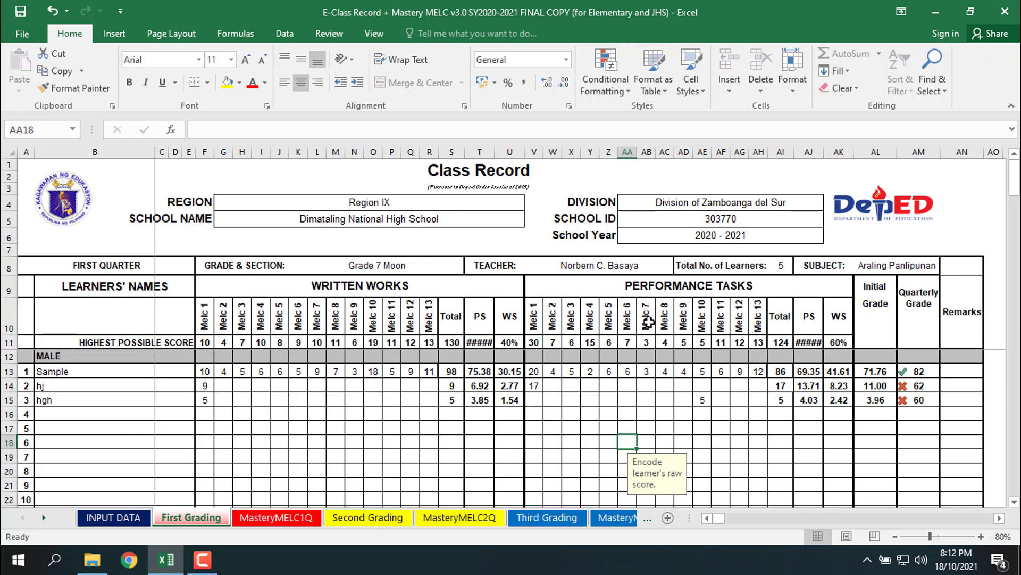
drag(72, 374, 73, 401)
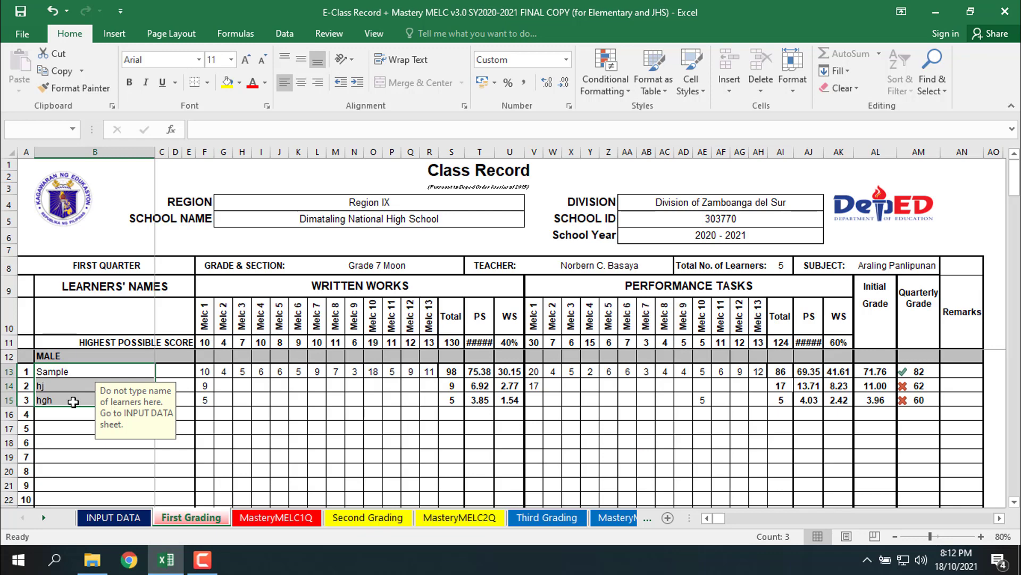
key(Delete)
click(512, 325)
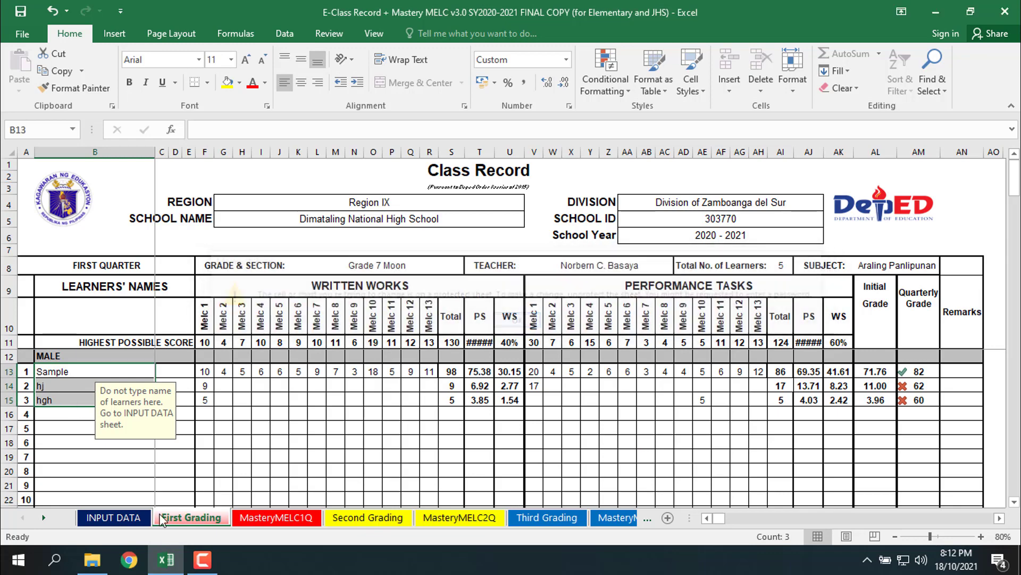
Step: Clear the first three male learners' names on the INPUT DATA sheet
click(114, 517)
scroll(133, 420, up, 1)
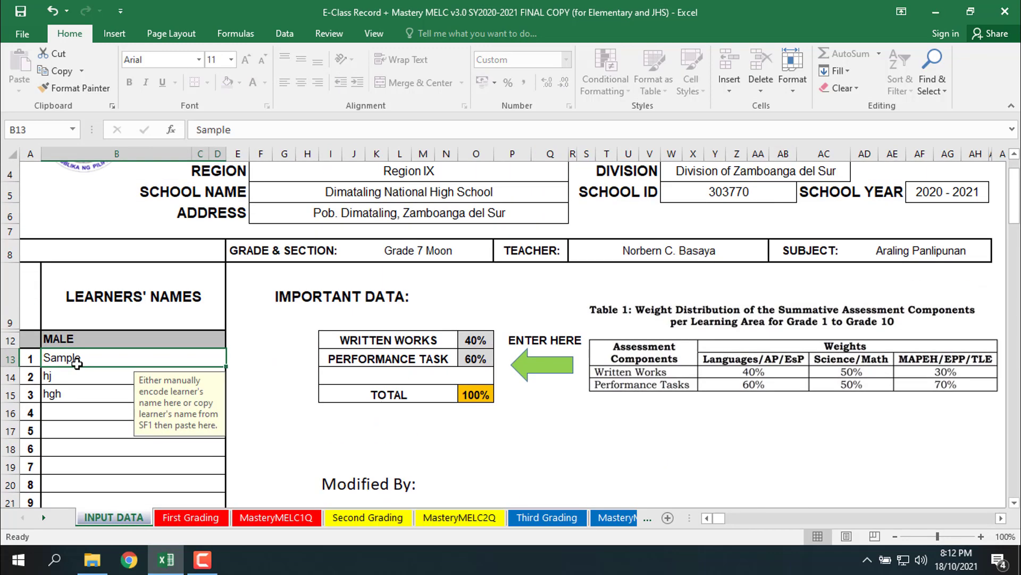
drag(71, 358, 71, 395)
key(Delete)
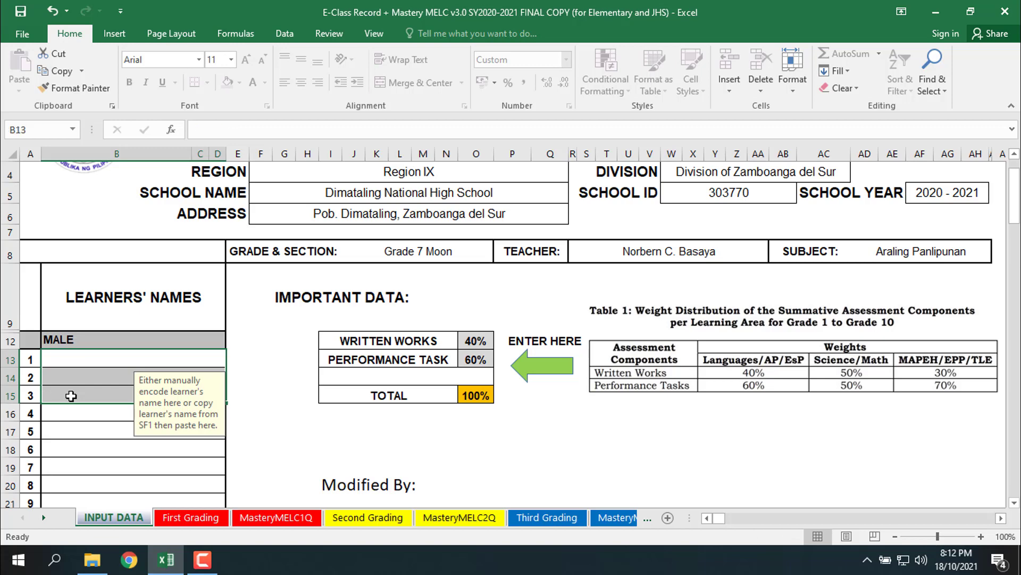
Step: Clear the learners' names in numbers 49 and 50 at the end of the second name list on INPUT DATA
scroll(72, 398, down, 20)
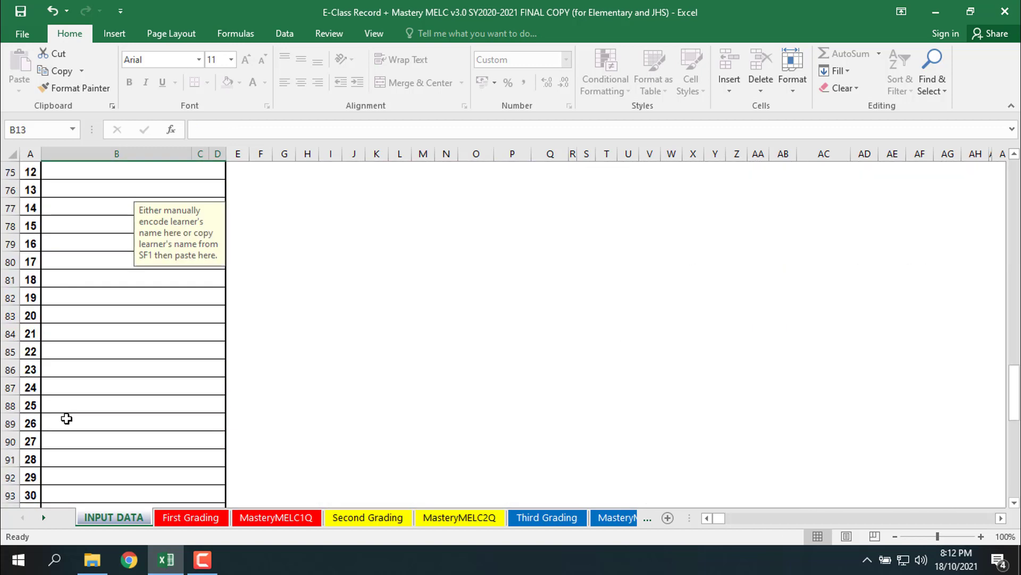
scroll(66, 433, down, 12)
scroll(62, 425, up, 5)
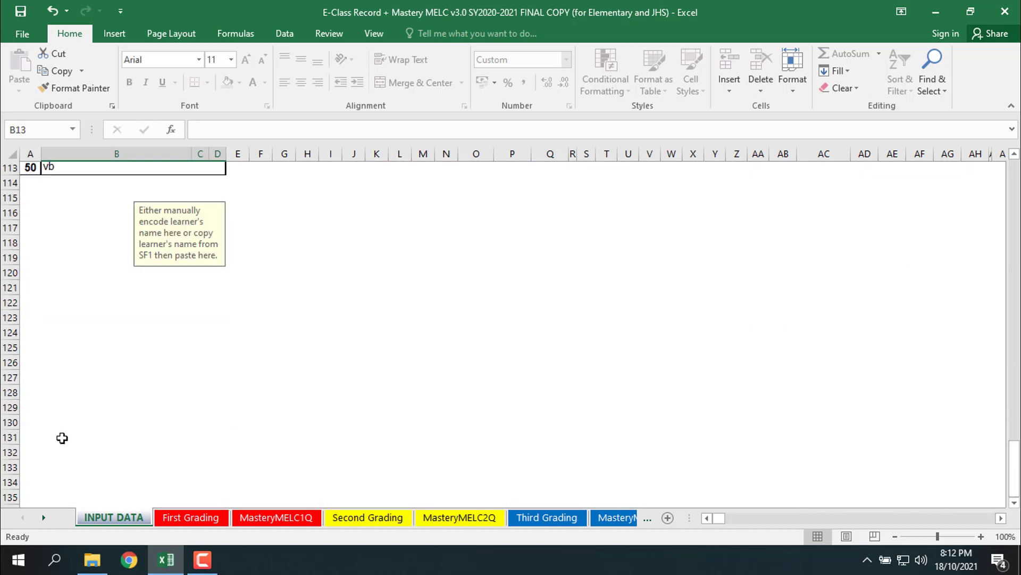
drag(71, 347, 71, 365)
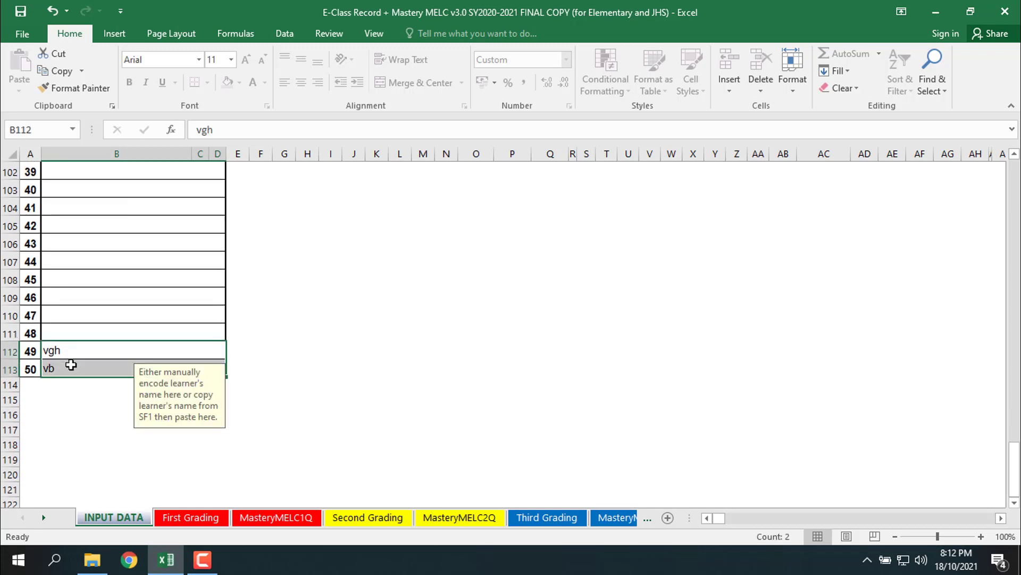
key(Delete)
Step: Clear the Written Works and Performance Tasks raw scores of male learners 1 to 3 on the First Grading sheet
scroll(69, 363, up, 20)
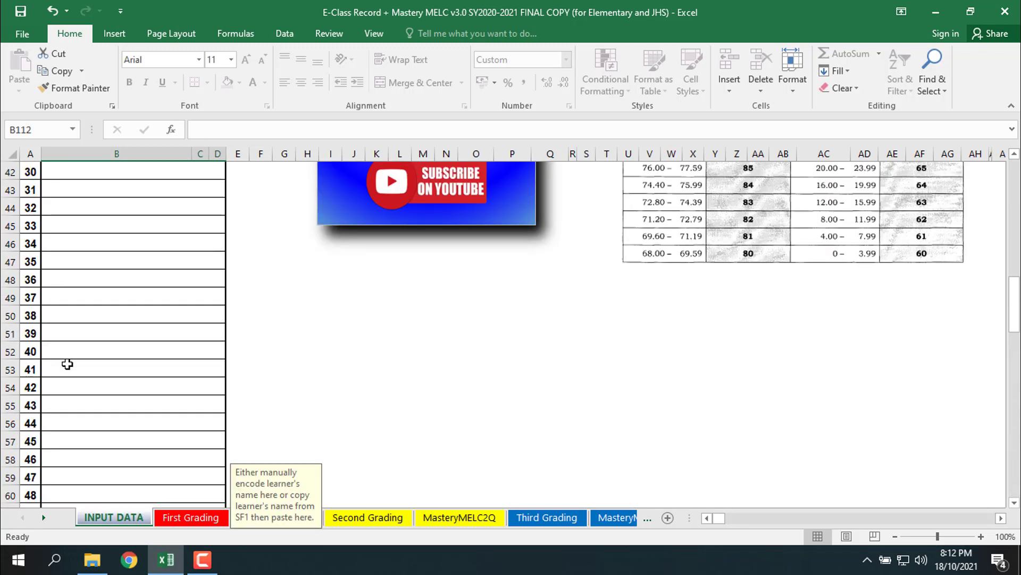
scroll(67, 364, up, 6)
scroll(69, 362, down, 3)
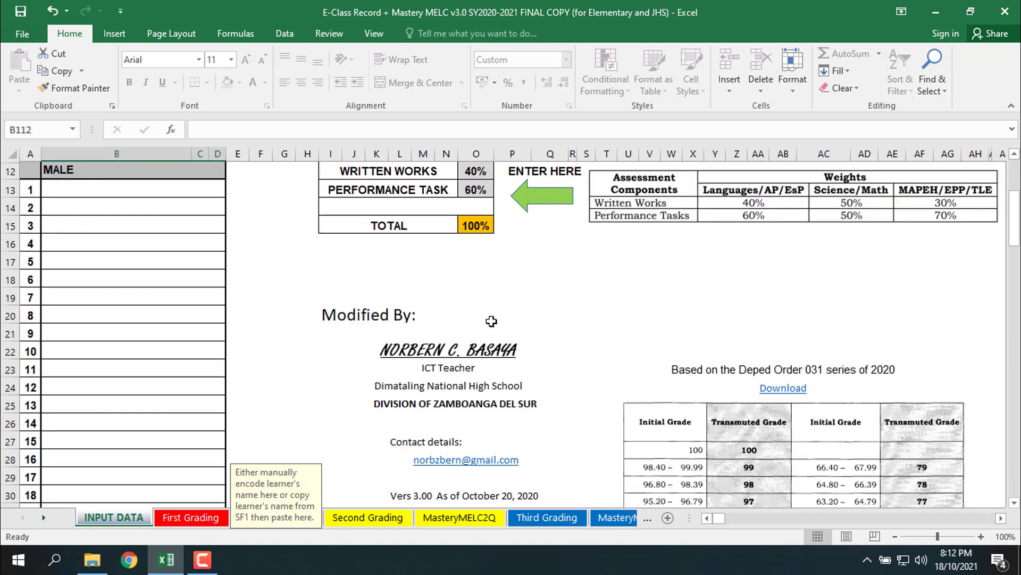
scroll(497, 329, up, 1)
scroll(497, 330, down, 1)
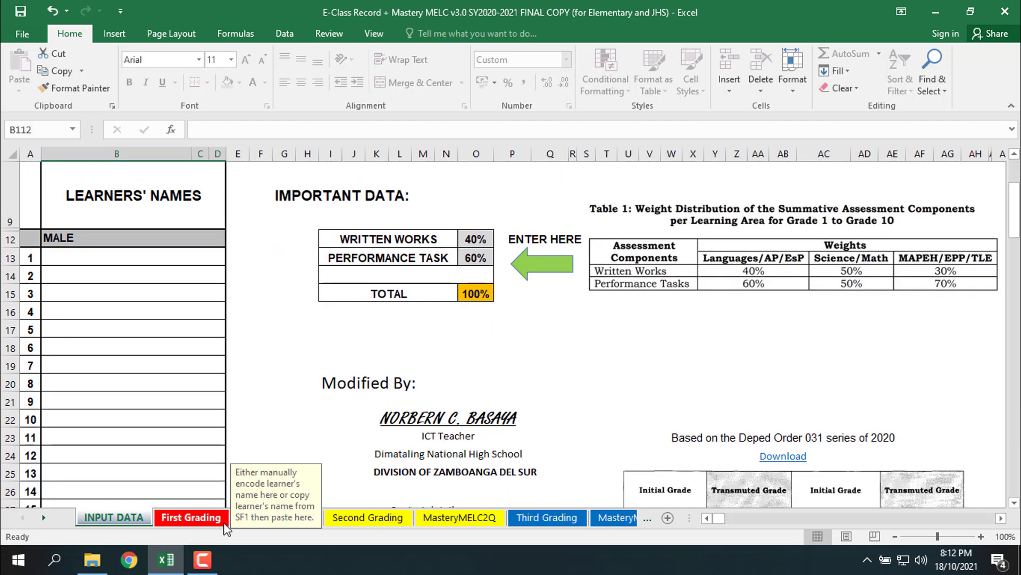
click(202, 518)
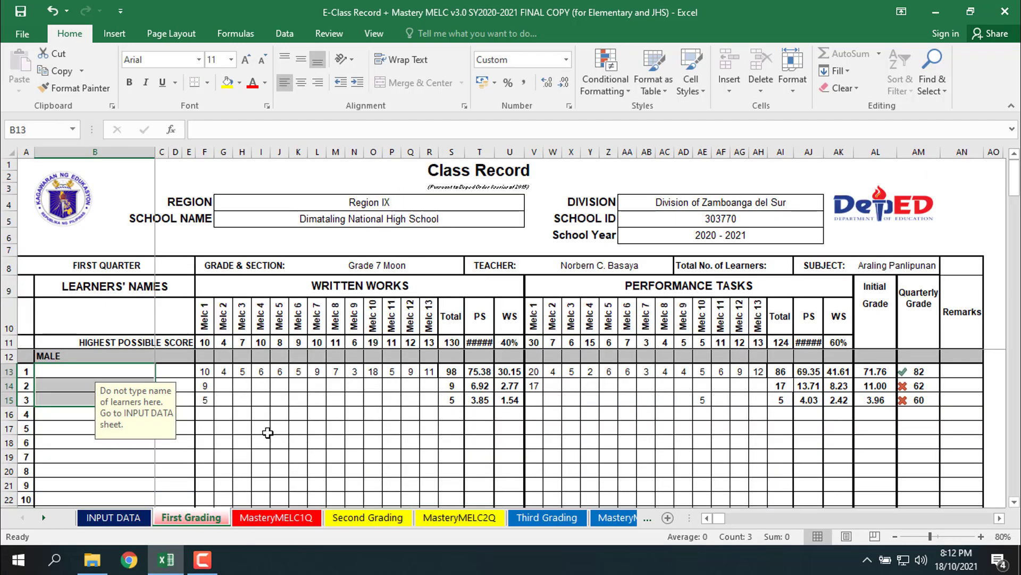
drag(203, 371, 427, 399)
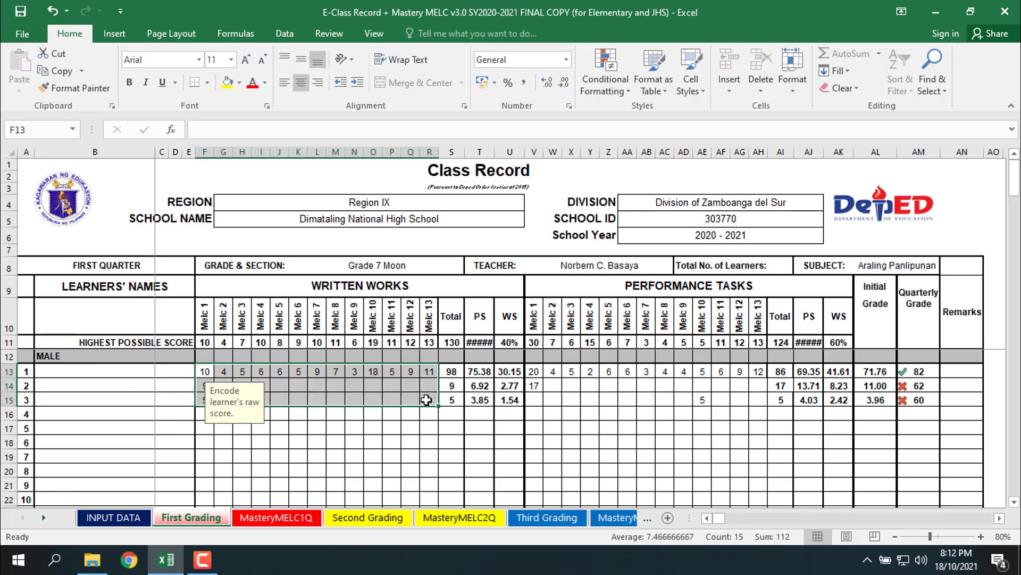
key(Delete)
drag(532, 373, 759, 400)
key(Delete)
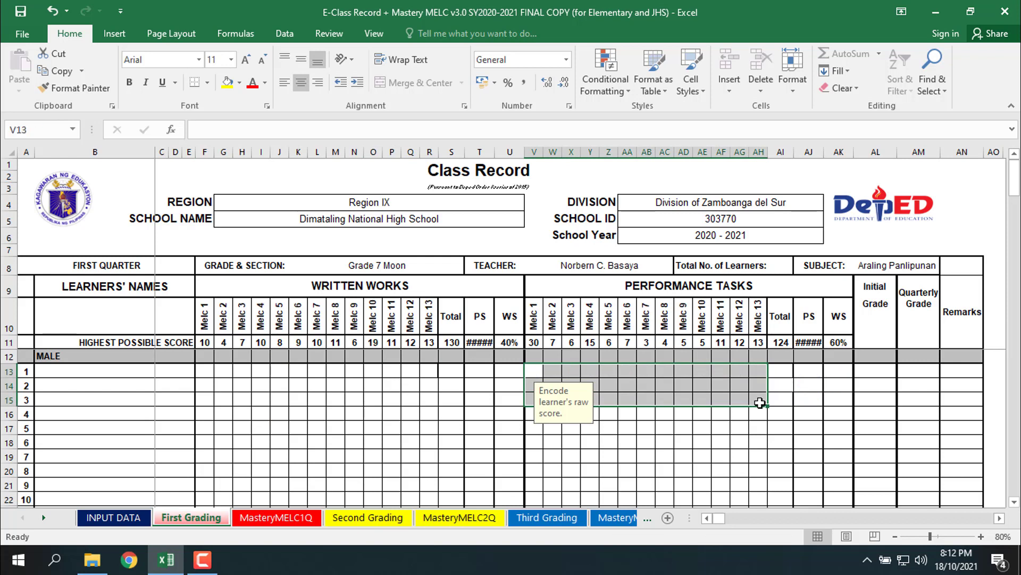
click(703, 441)
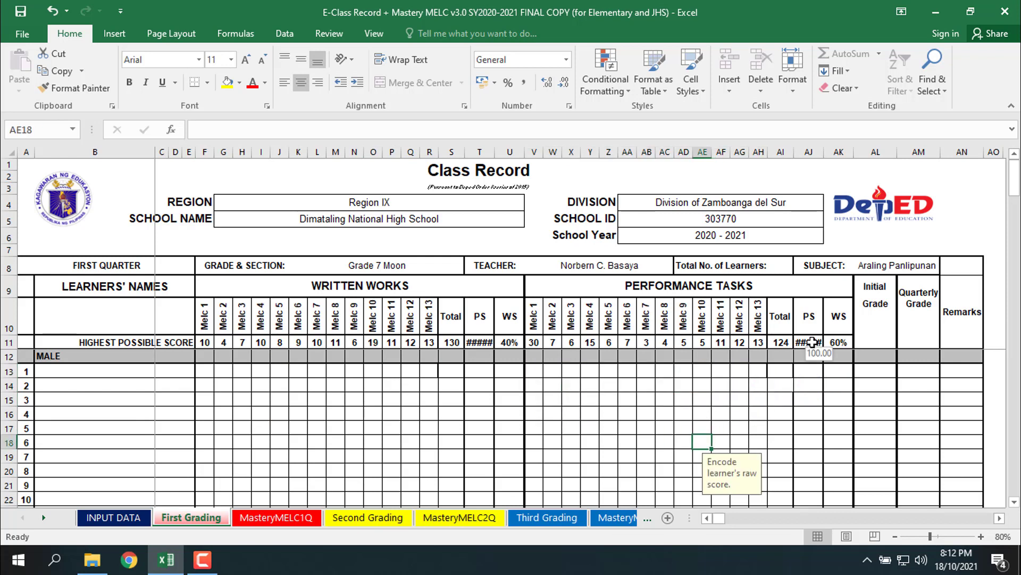
click(660, 444)
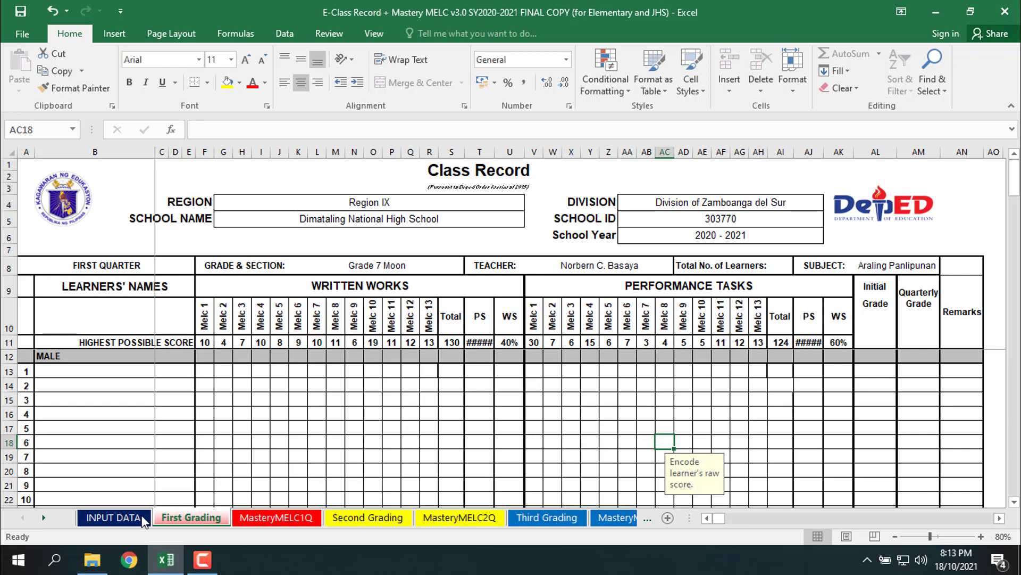
Step: Clear the Written Works and Performance Task weight percentages on the INPUT DATA sheet
click(128, 518)
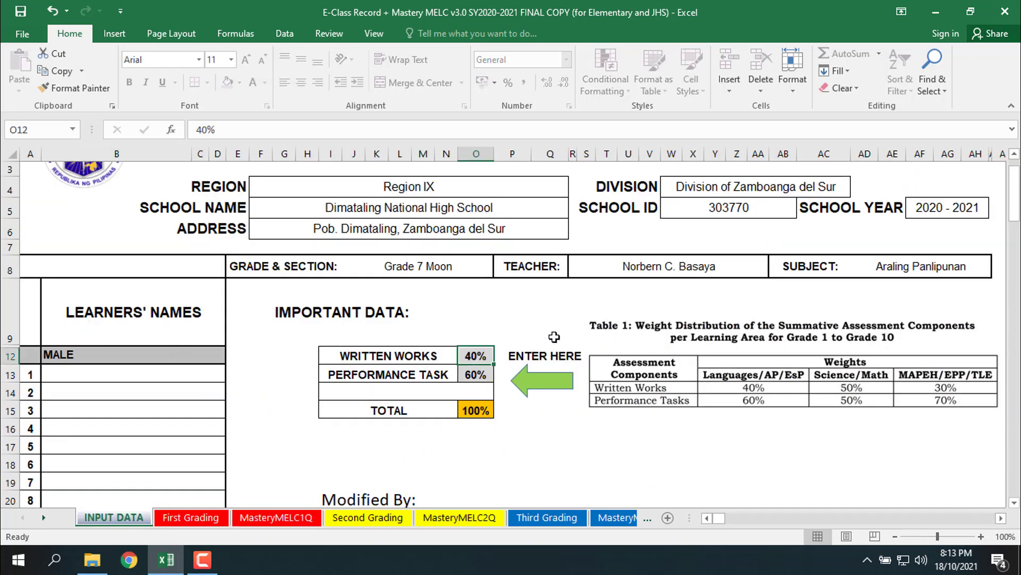
key(Delete)
key(Down)
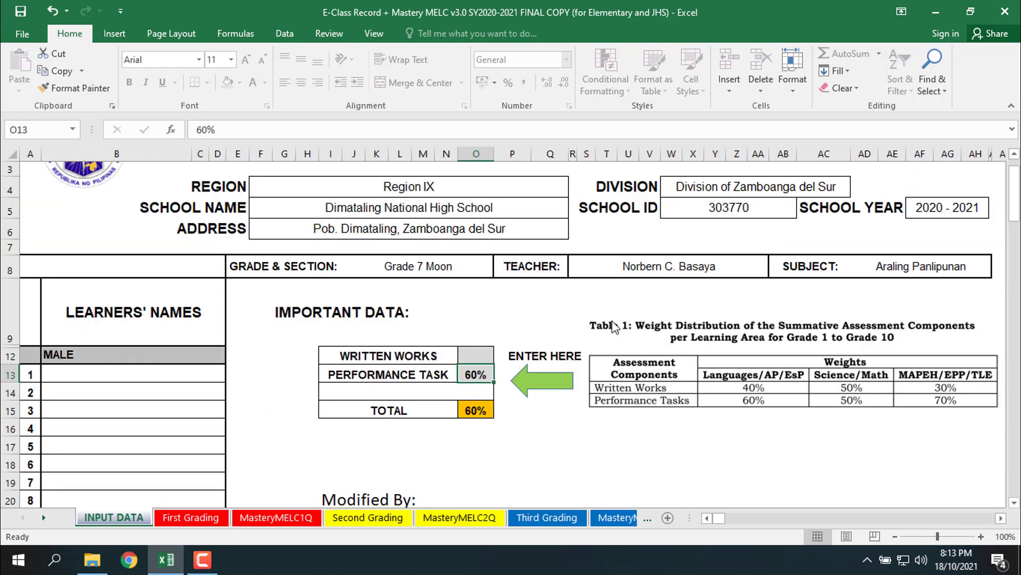
key(Delete)
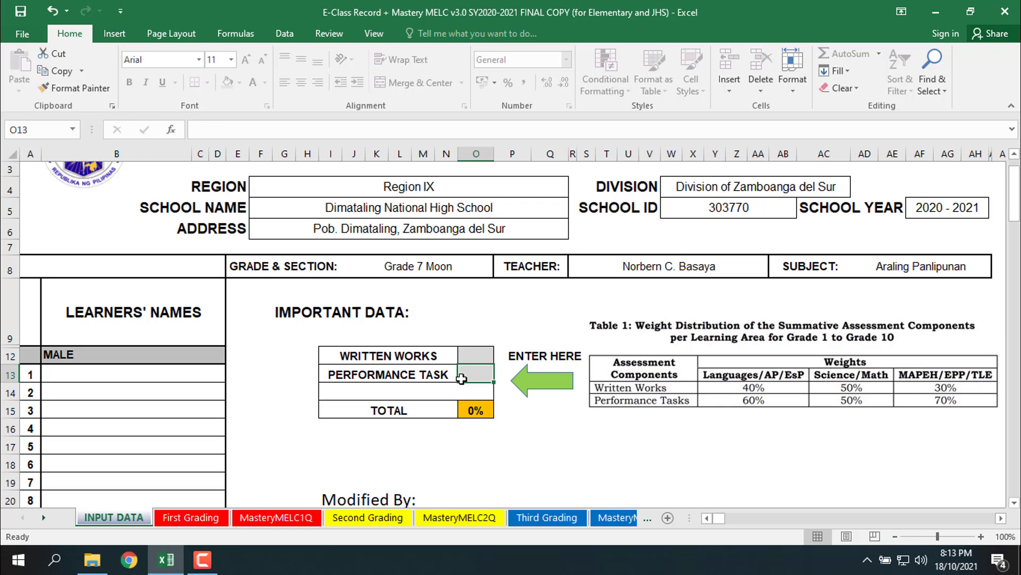
Step: Delete the Region entry in the INPUT DATA header and undo that deletion
scroll(482, 371, up, 1)
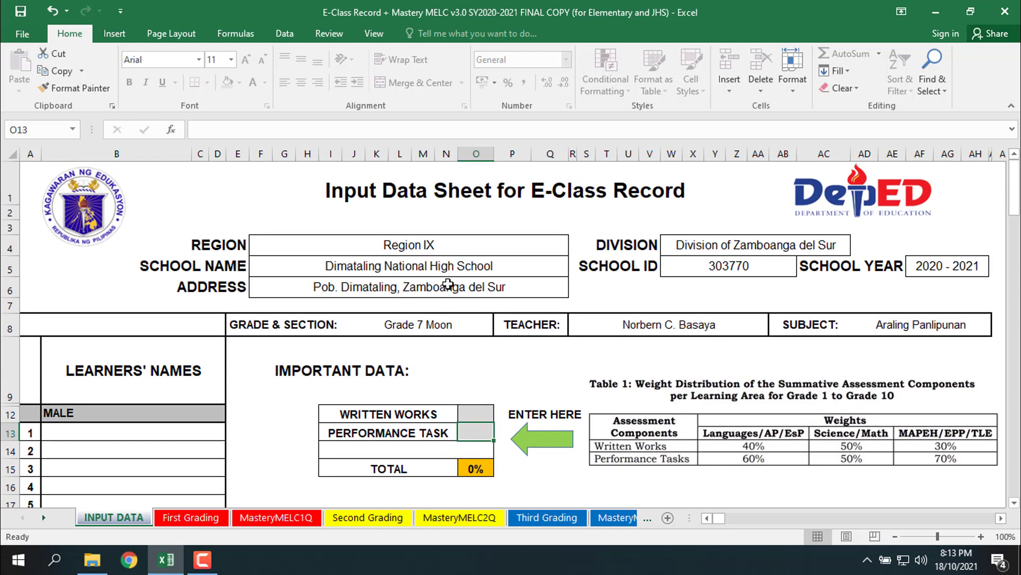
click(514, 246)
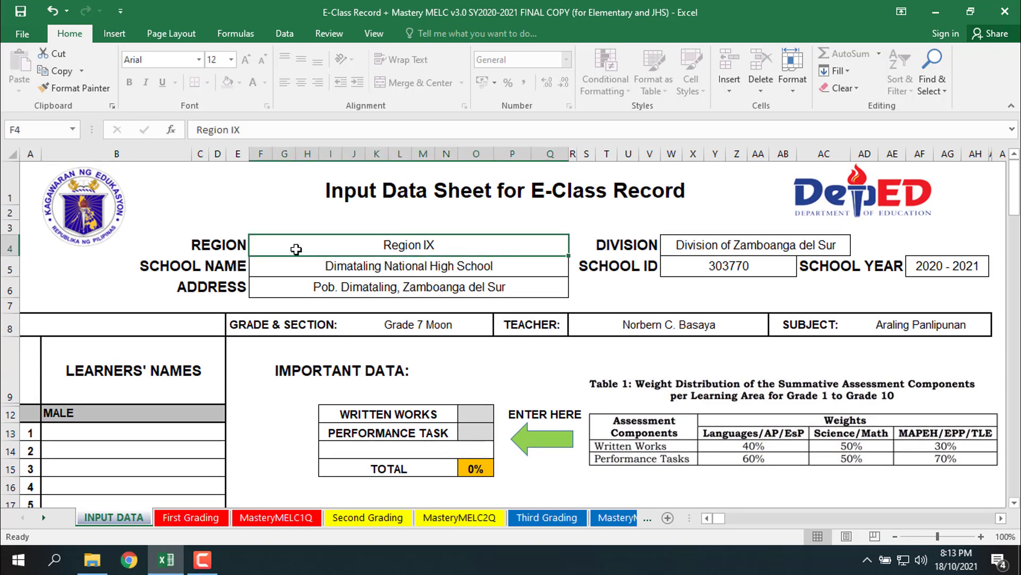
click(445, 266)
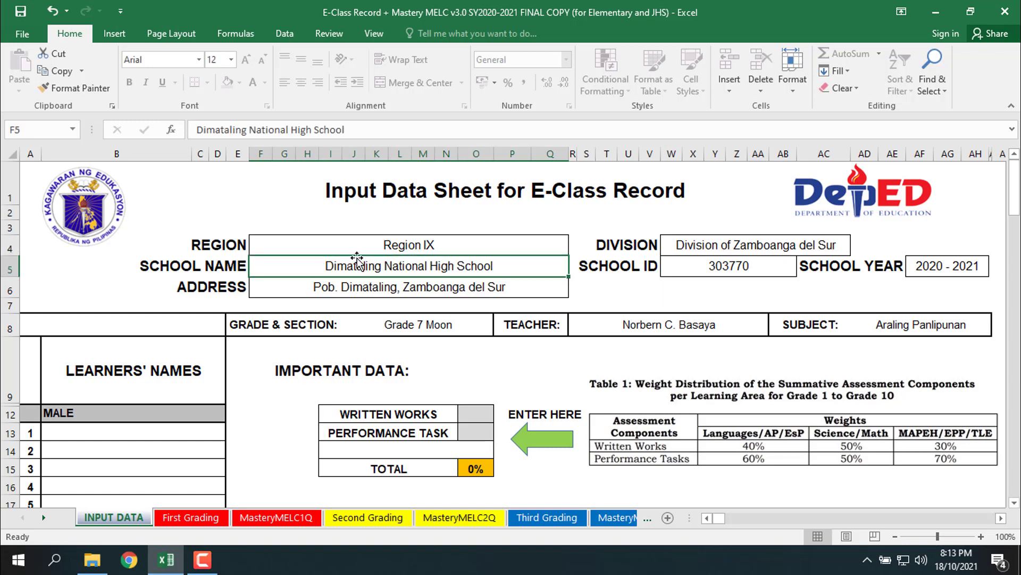
click(375, 242)
key(Delete)
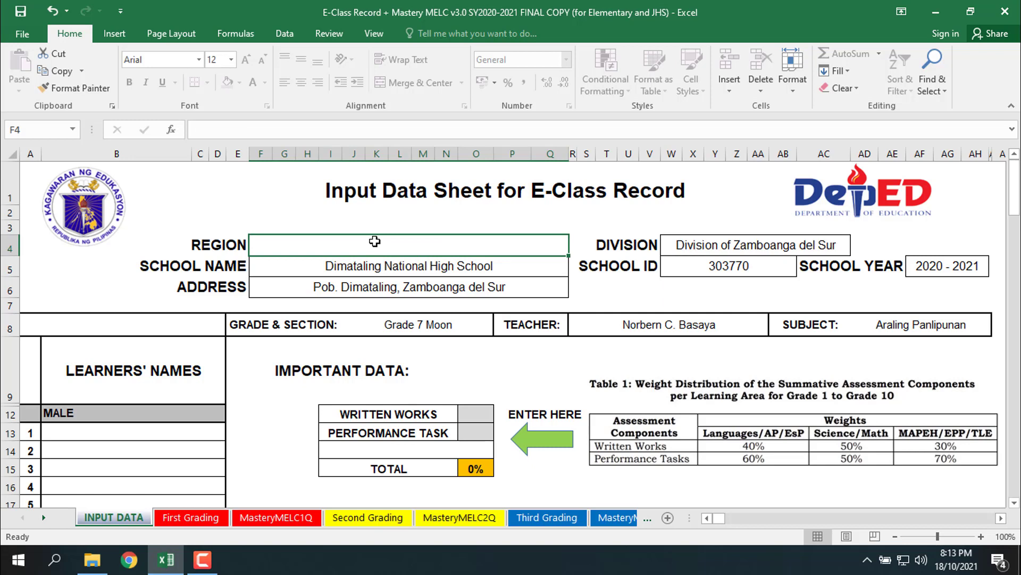
key(ctrl+z)
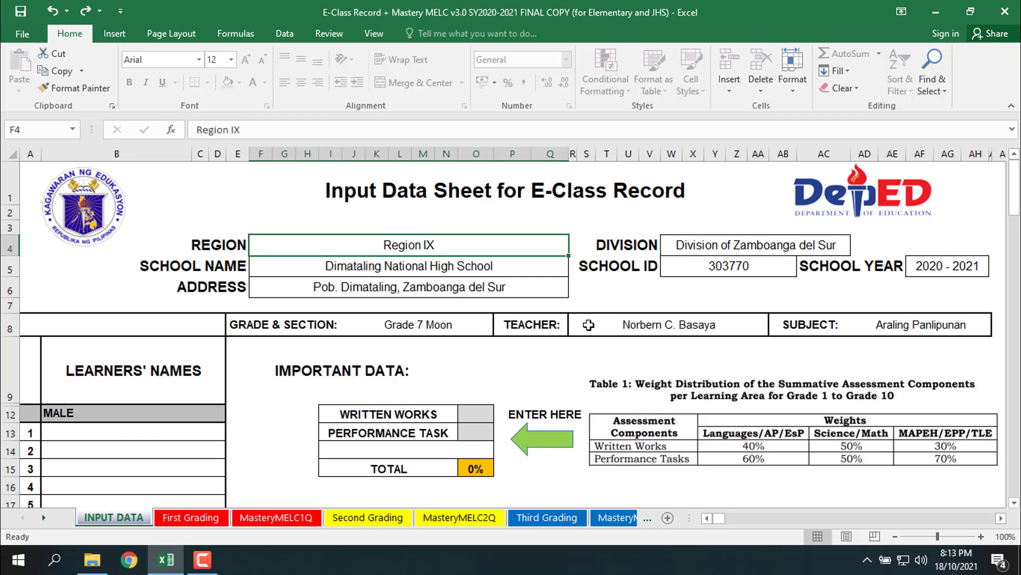
Step: Look over the Subject, Teacher, and Grade & Section entries in the INPUT DATA header
click(935, 329)
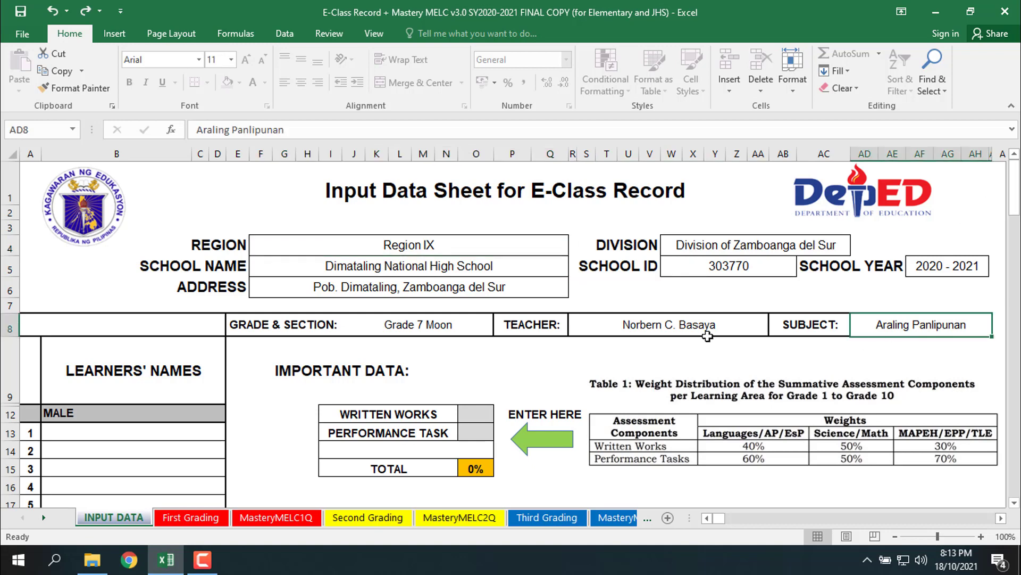
click(694, 328)
click(469, 325)
Step: Fill numbers 1 to 10 of the MALE learners' list on INPUT DATA with Learner 1 through Learner 10
drag(1013, 205, 1014, 226)
click(164, 258)
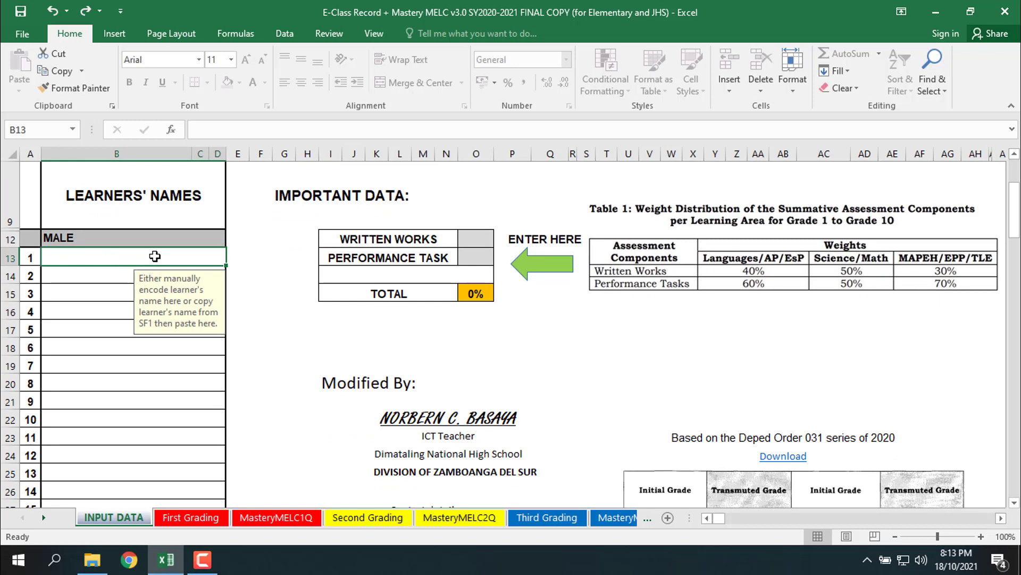
text(Learner 1 Learner 2 Learner 3 Learner 4 Learner 5 Learner 6 Learner 7 Learner 8 Learner 9 Learner 10)
click(154, 449)
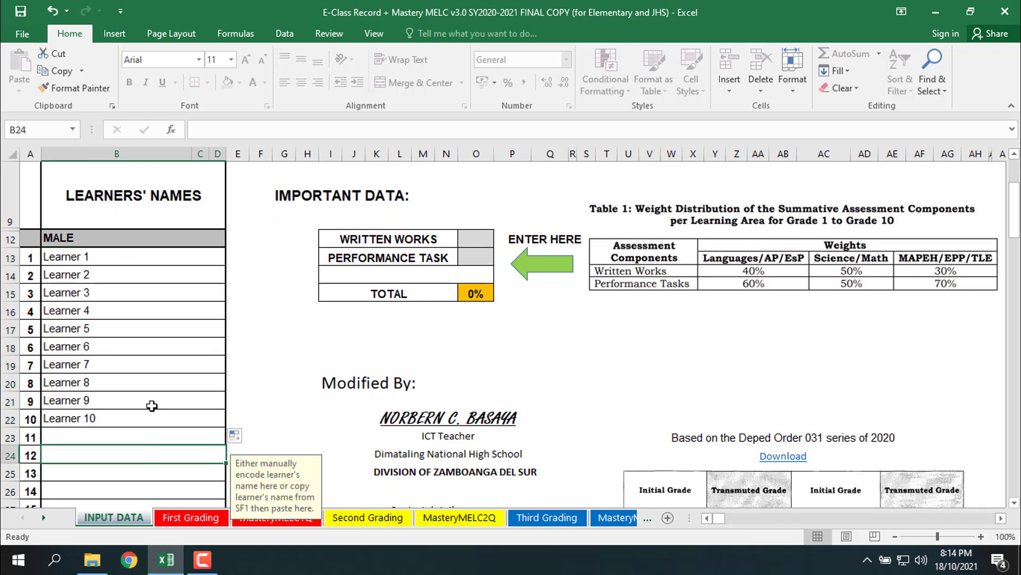
Step: Examine the MALE and FEMALE learners' name lists on INPUT DATA from the first to the last numbered row
scroll(151, 402, down, 4)
scroll(151, 403, up, 7)
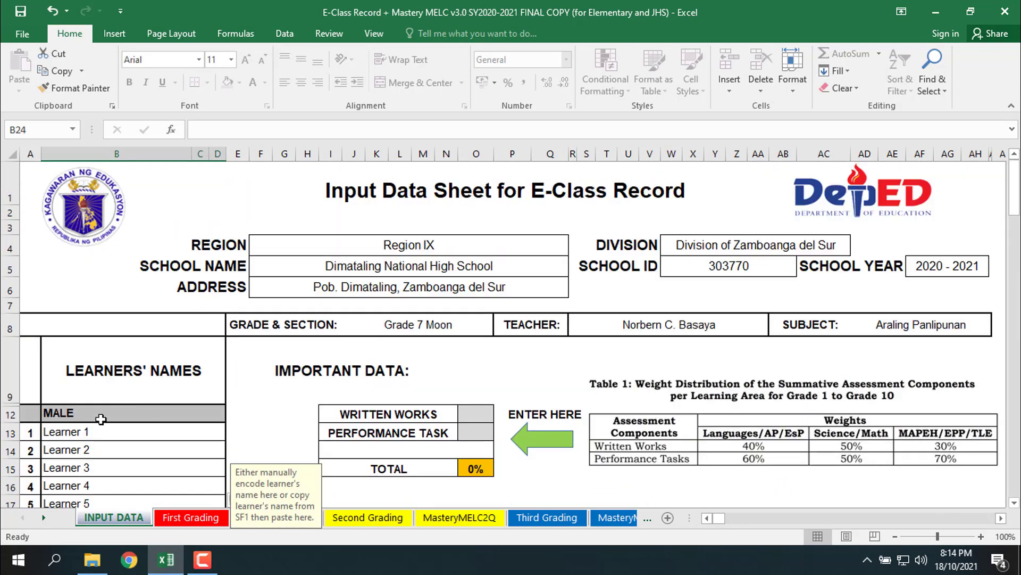
scroll(105, 409, down, 11)
scroll(105, 409, down, 6)
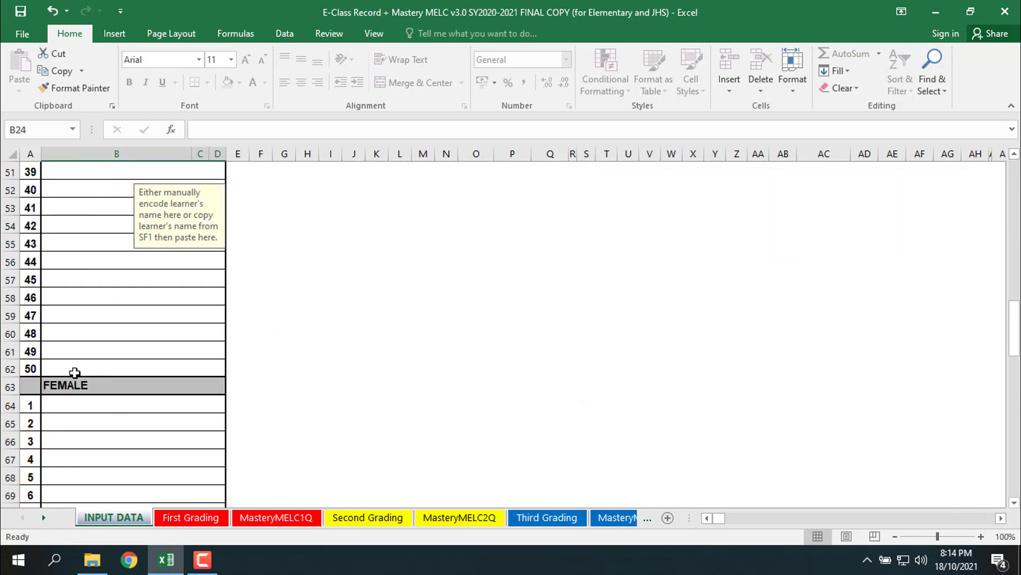
scroll(144, 361, down, 2)
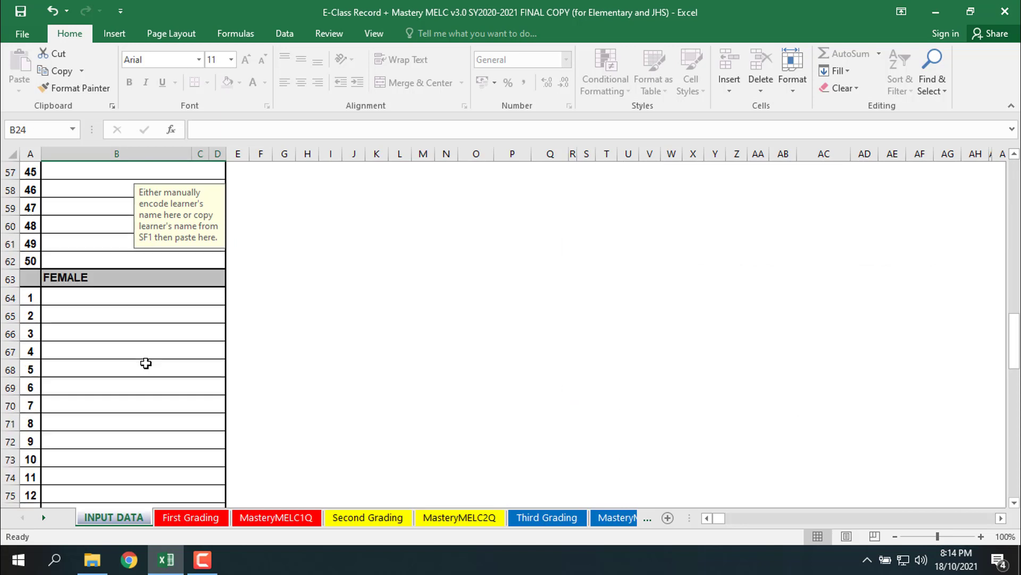
scroll(75, 315, down, 14)
scroll(81, 324, down, 3)
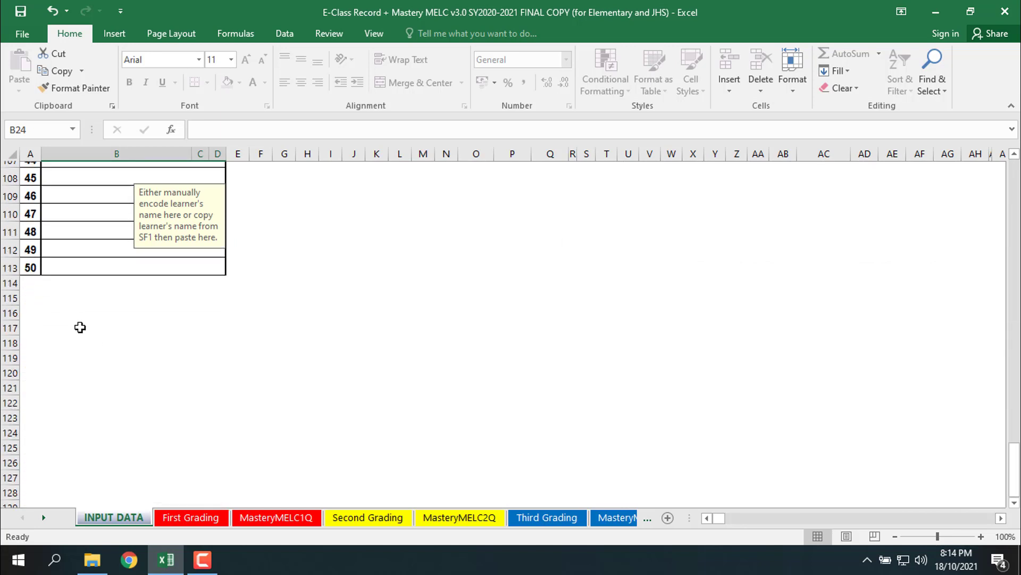
scroll(94, 371, up, 2)
scroll(160, 395, up, 9)
scroll(159, 395, up, 17)
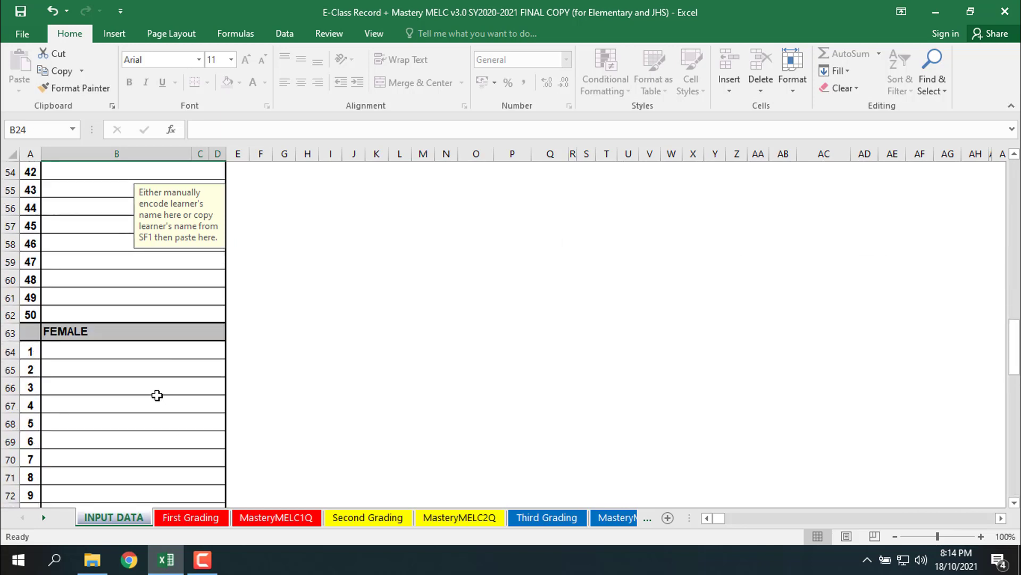
scroll(155, 395, up, 7)
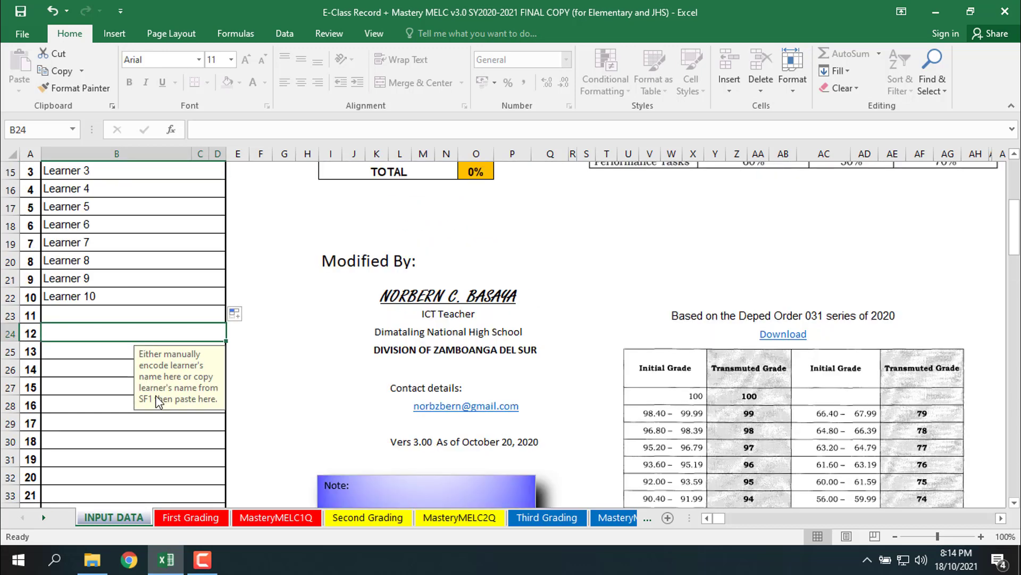
scroll(156, 395, down, 10)
scroll(155, 395, down, 7)
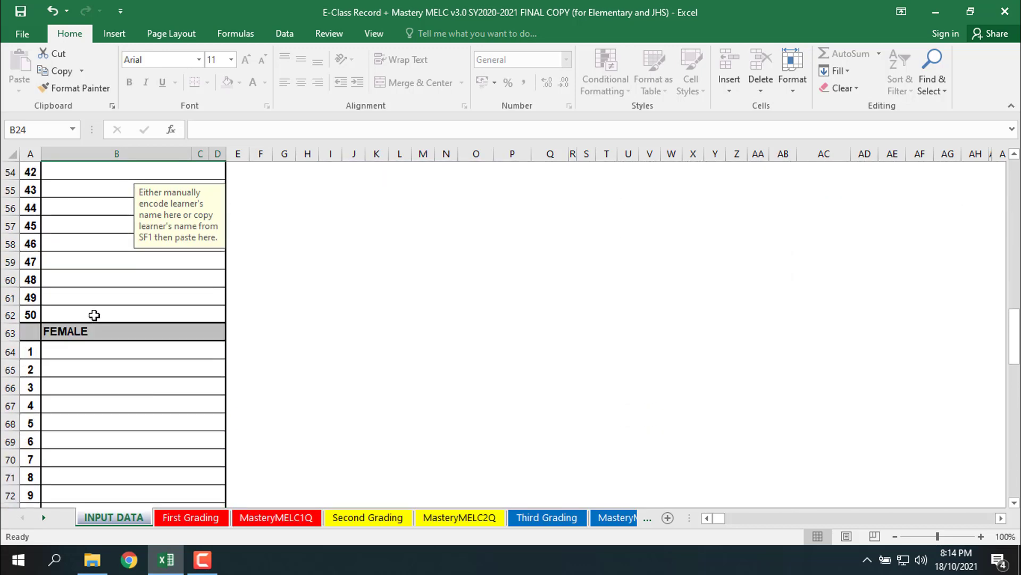
scroll(132, 362, down, 16)
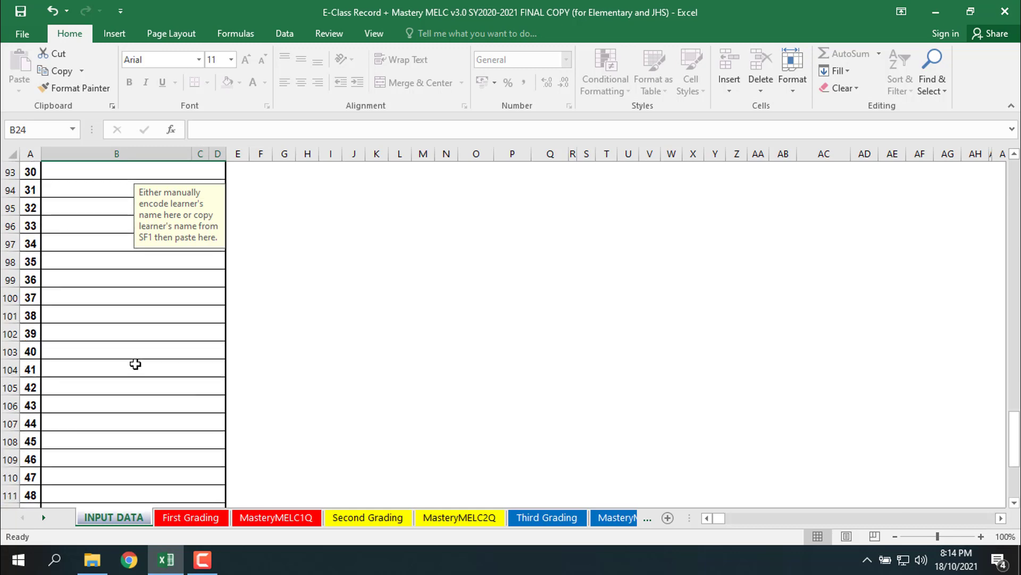
scroll(133, 362, up, 20)
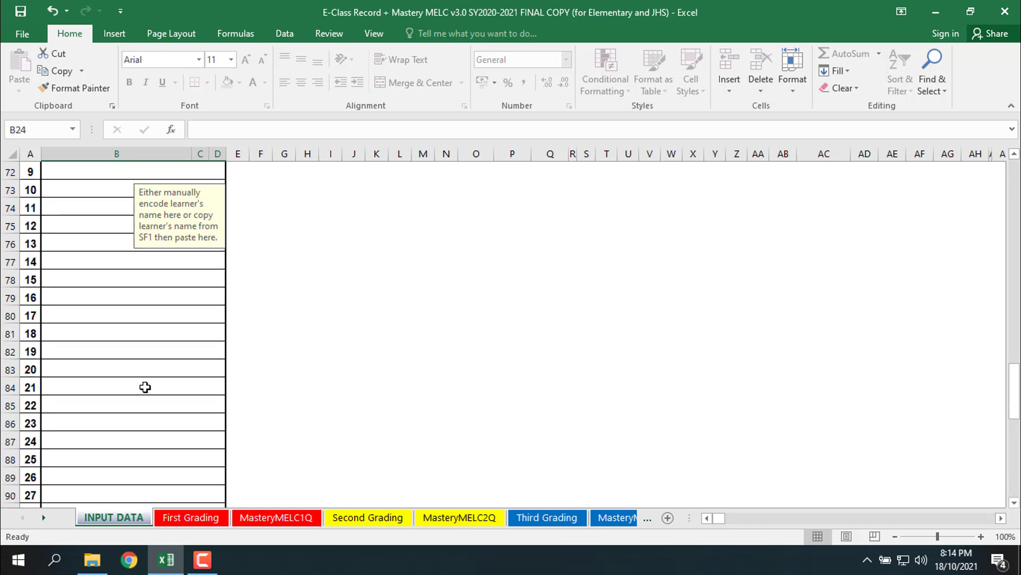
scroll(143, 384, up, 10)
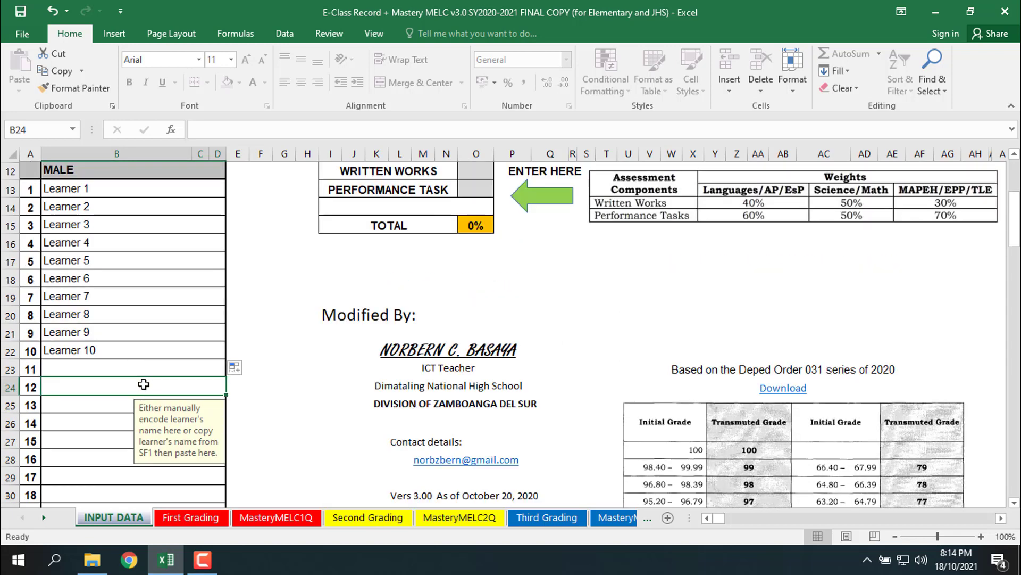
Step: Set the Written Works weight to 40% and the Performance Task weight to 60% under IMPORTANT DATA
scroll(190, 382, up, 2)
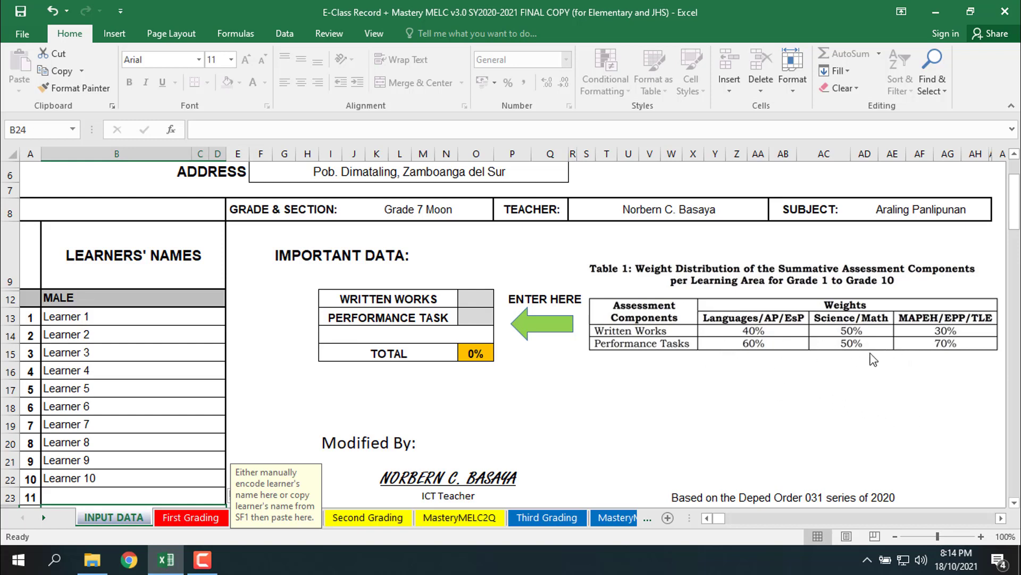
click(474, 299)
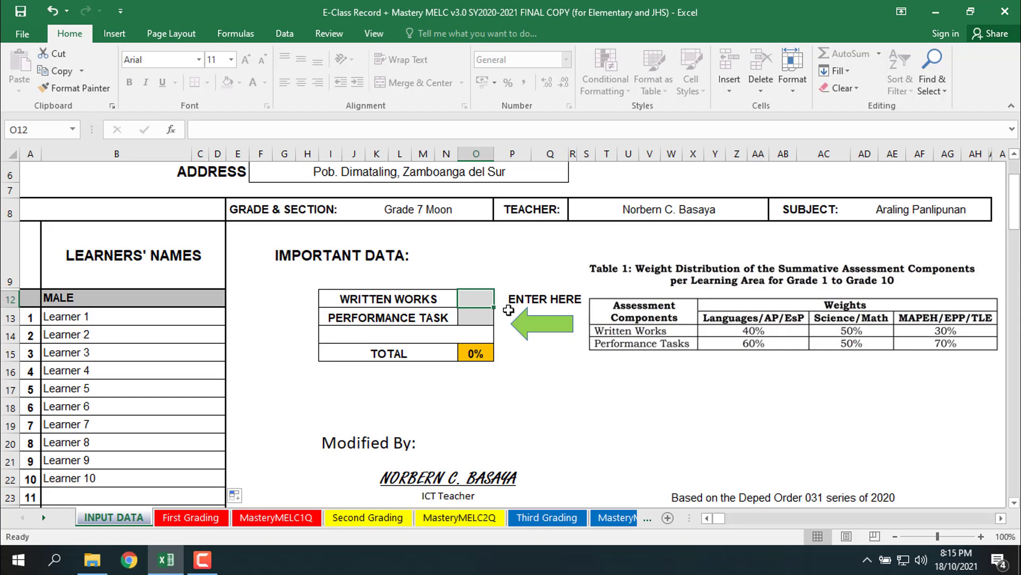
text(40)
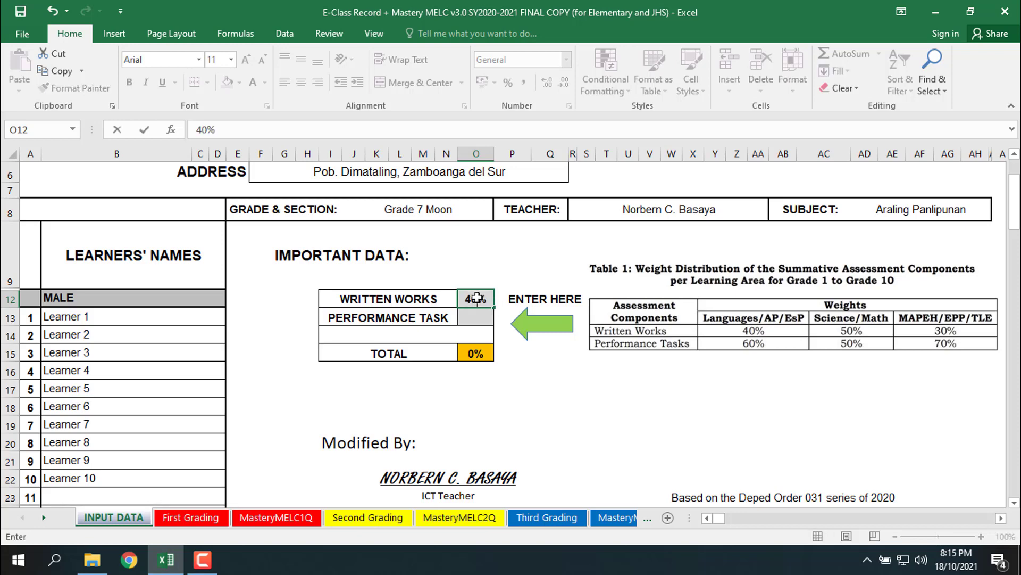
key(Return)
text(60)
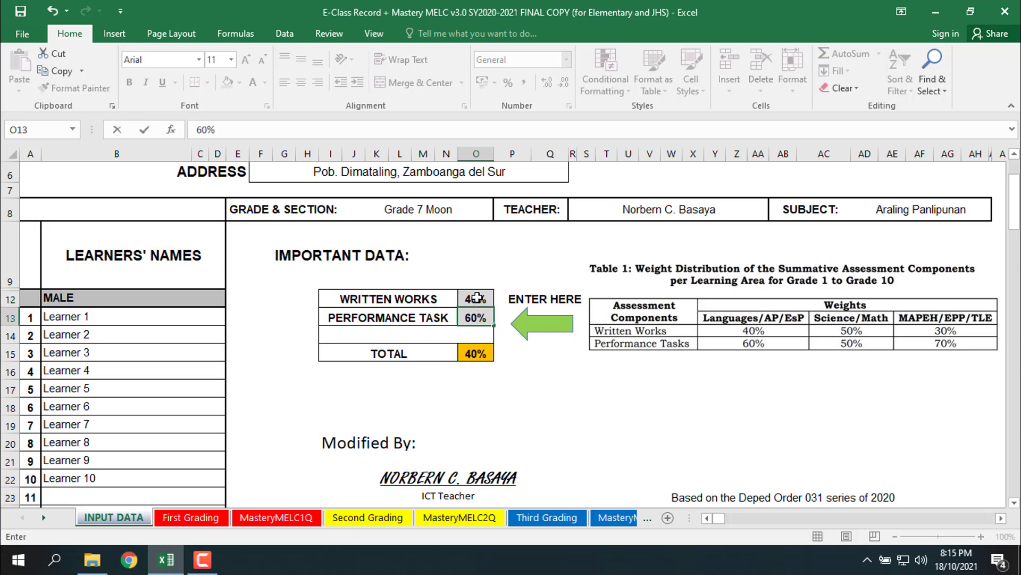
key(Return)
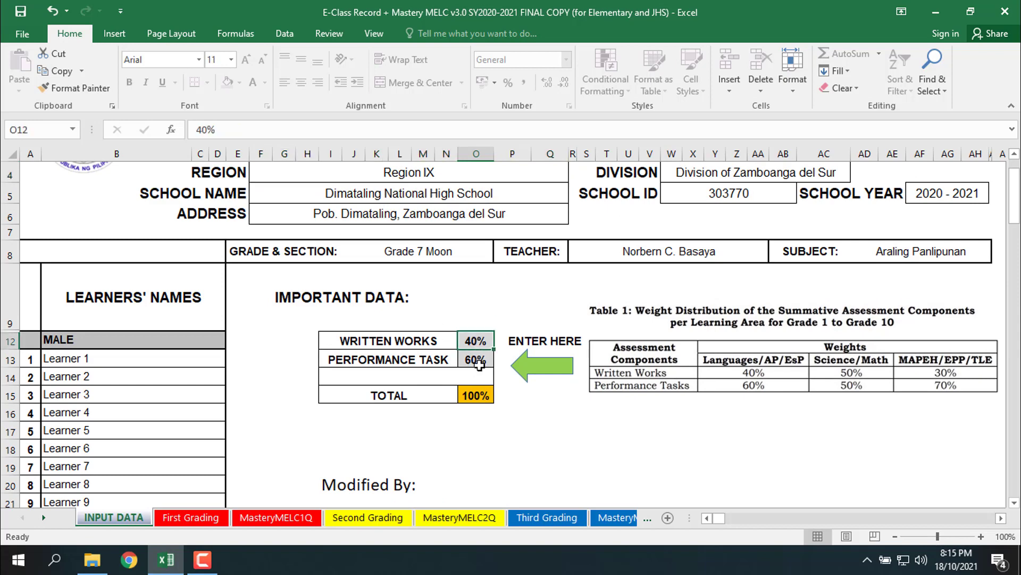
Step: Check the Written Works and Performance Tasks weighted-score percentages on the First Grading sheet against the INPUT DATA weights
click(212, 520)
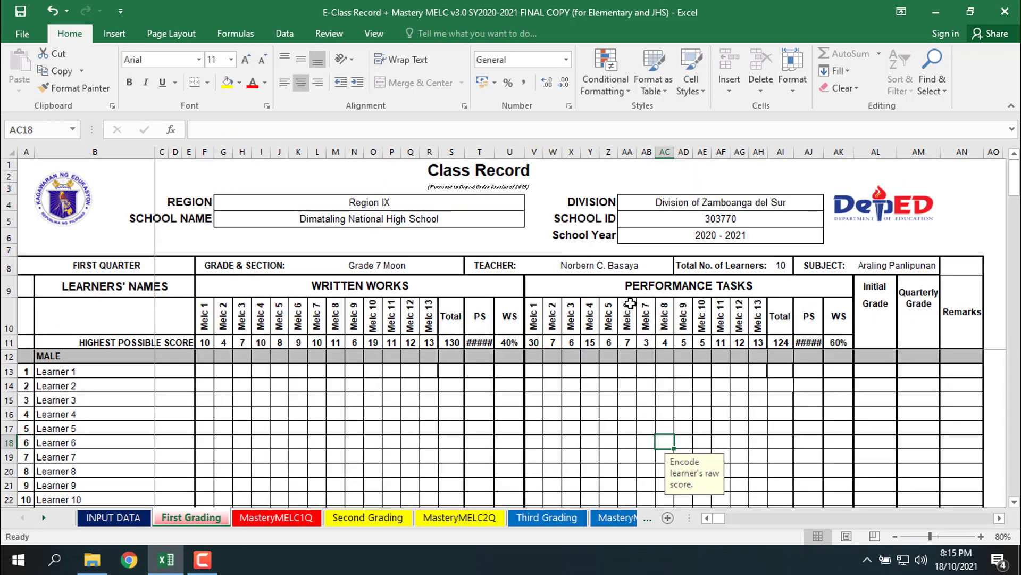
click(838, 342)
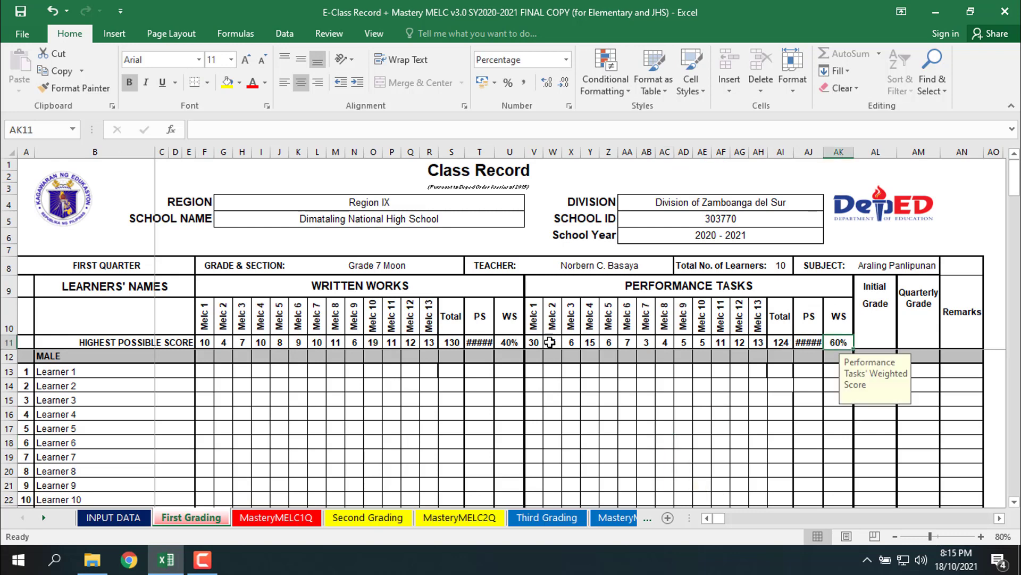
click(509, 342)
click(114, 517)
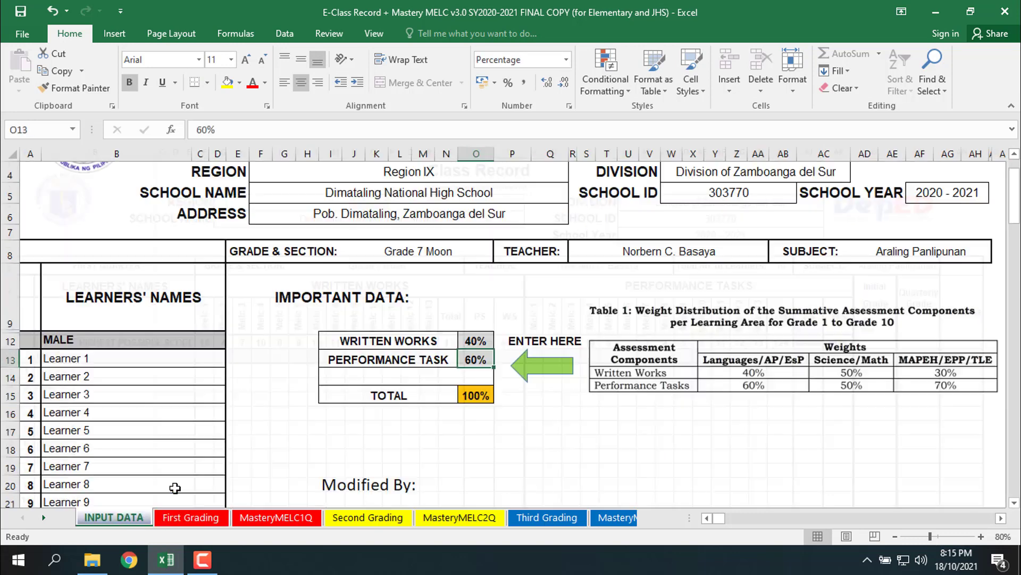
click(209, 515)
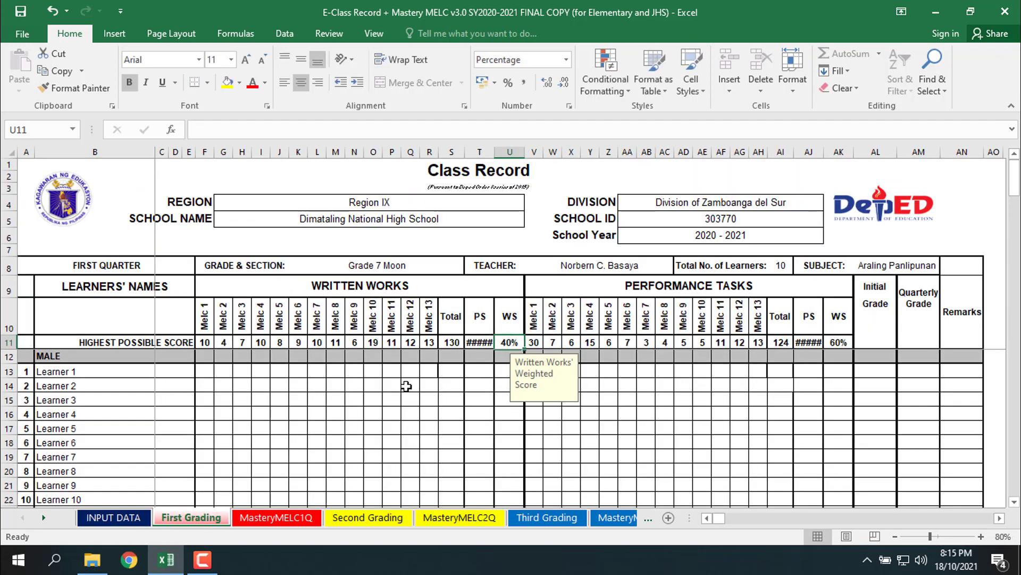
Step: Set both the Written Works and Performance Task weights to 50% on INPUT DATA and check them on First Grading
click(118, 518)
click(468, 338)
text(50)
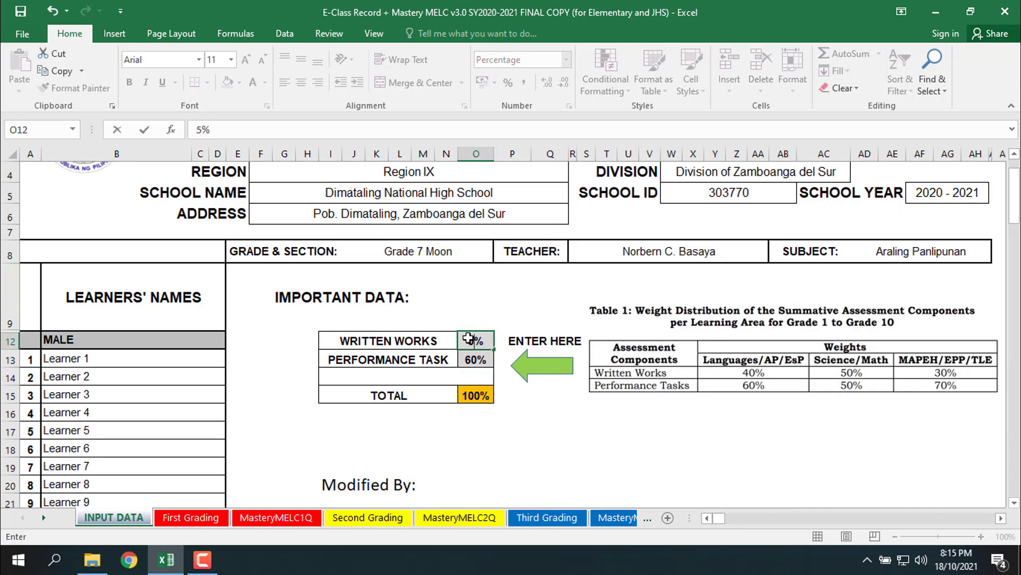
key(Return)
text(50)
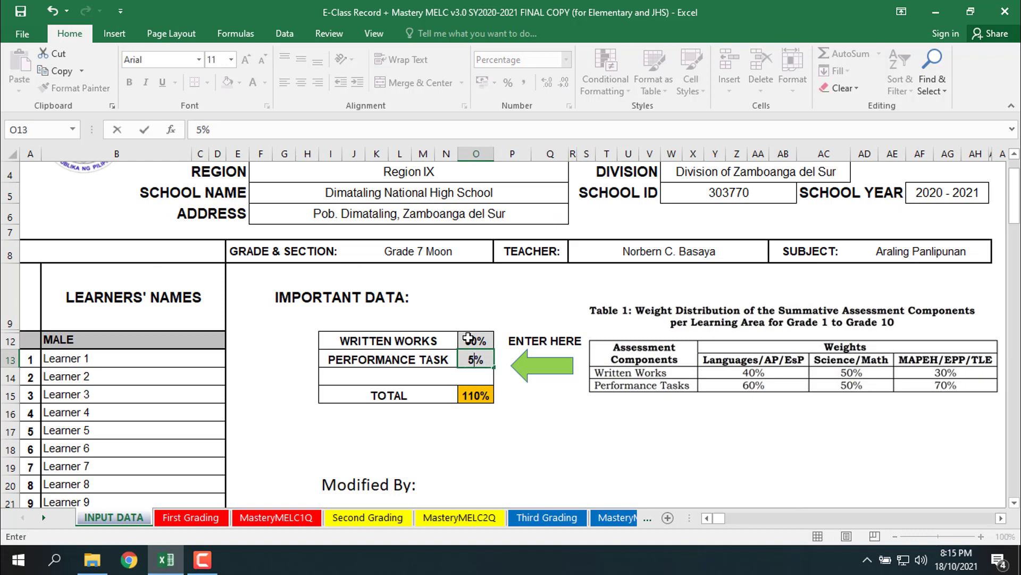
key(Return)
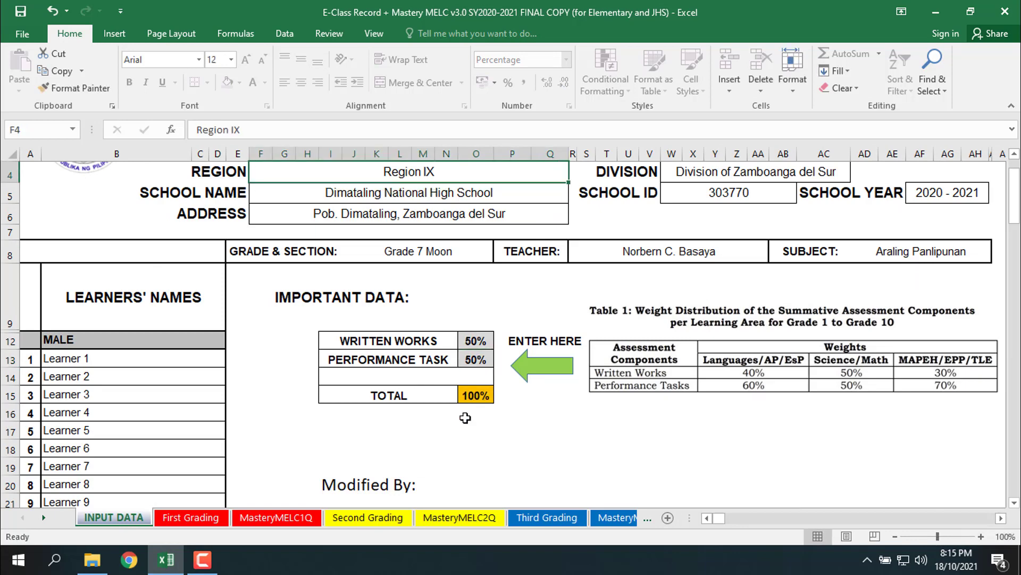
click(191, 517)
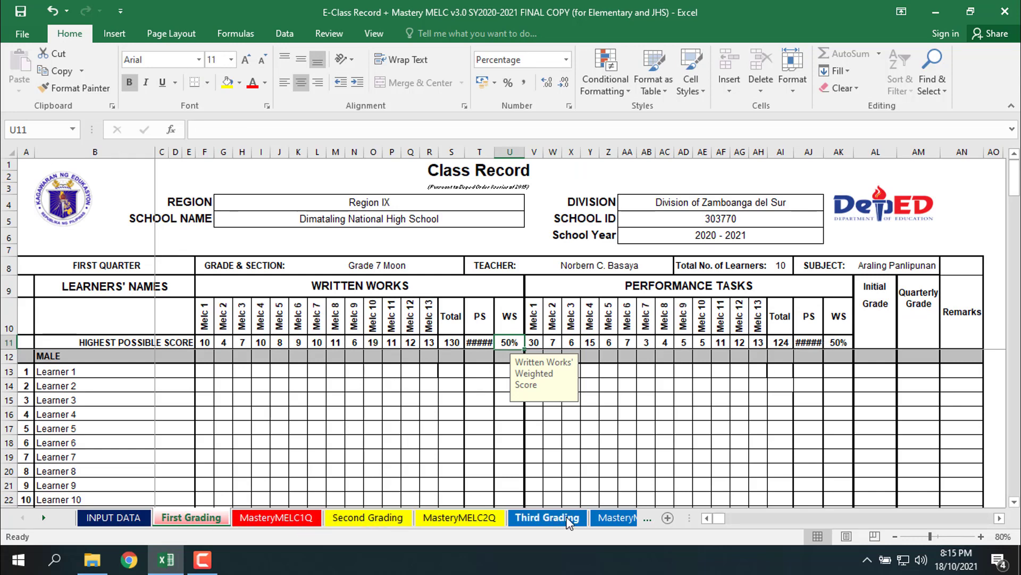
Step: Change the INPUT DATA weights back to 40% for Written Works and 60% for Performance Task
click(109, 516)
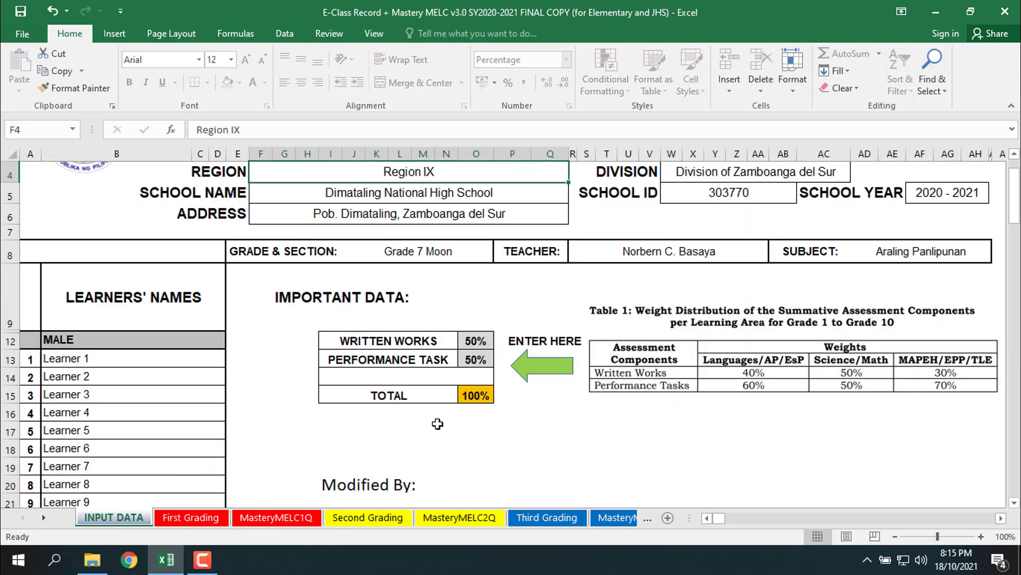
click(478, 339)
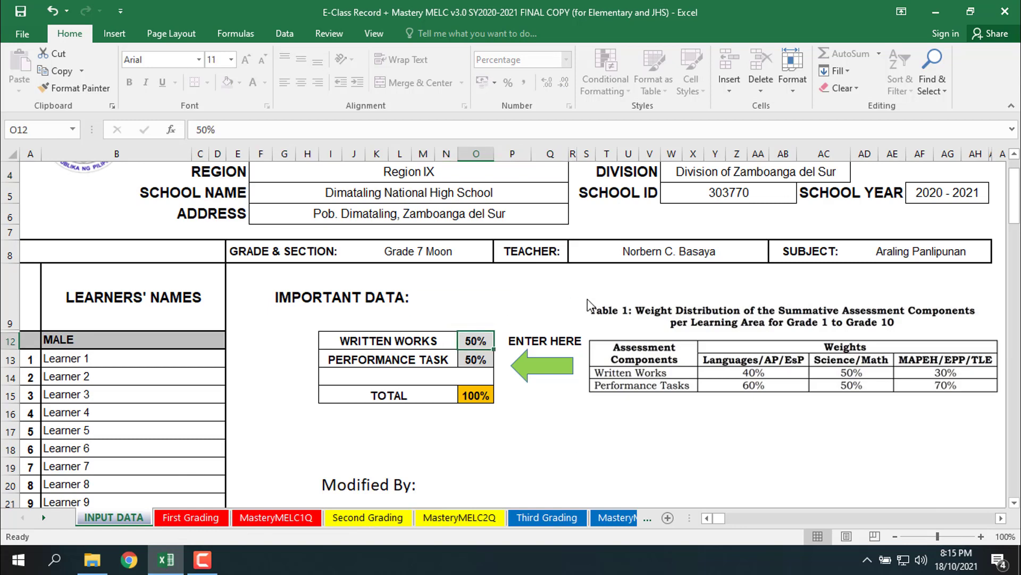
text(40)
key(Return)
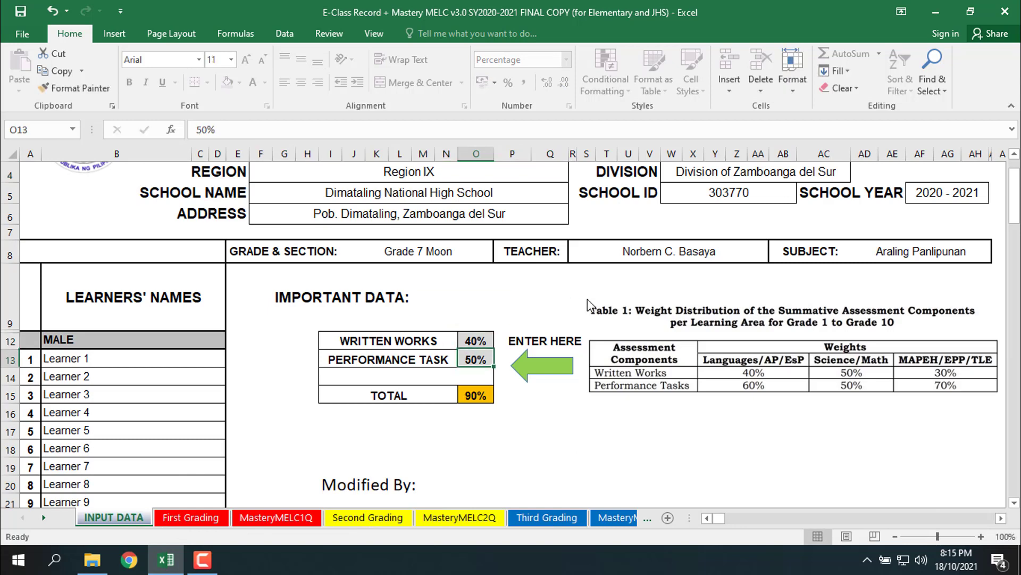
text(60)
key(Return)
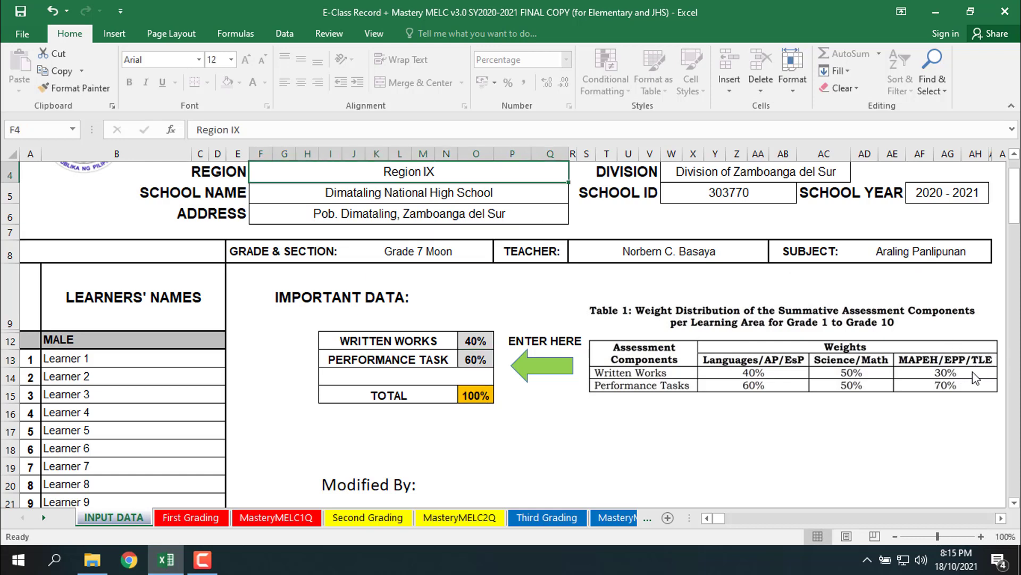
Step: Examine the weight distribution table, the grade transmutation table and the usage note on the INPUT DATA sheet
scroll(969, 379, up, 1)
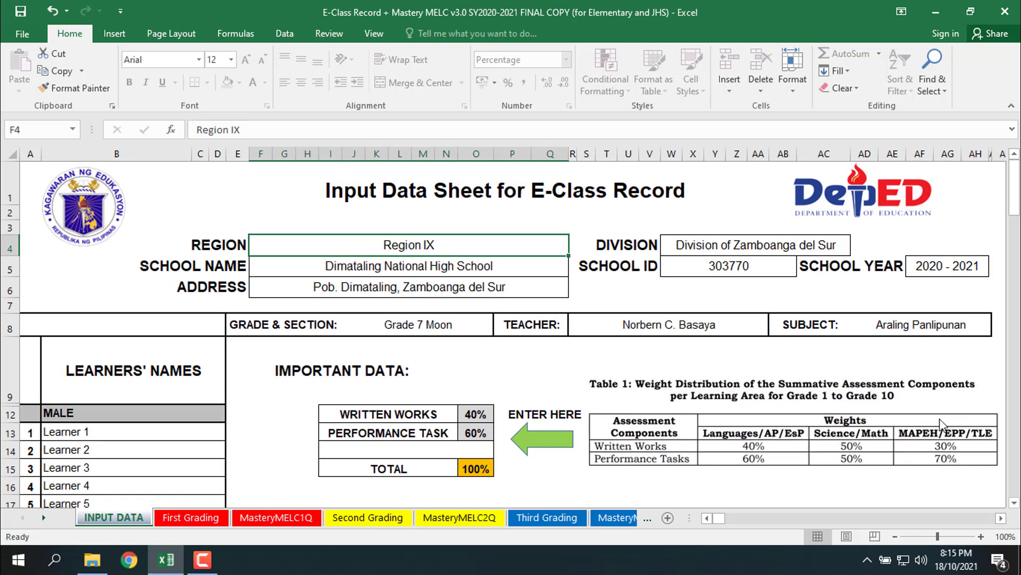
scroll(781, 380, down, 5)
scroll(771, 358, up, 2)
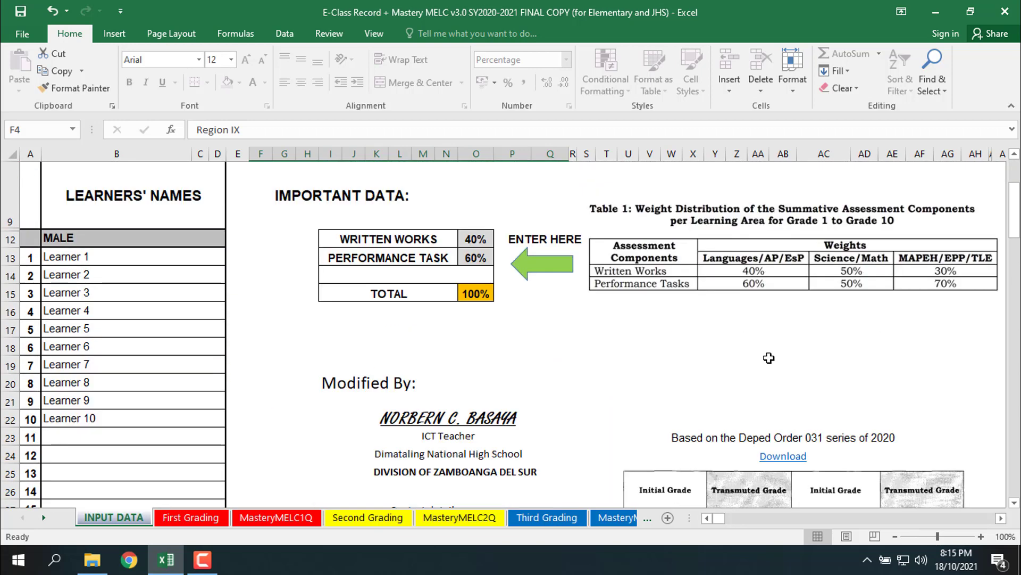
scroll(770, 359, down, 2)
scroll(772, 363, down, 2)
scroll(772, 361, up, 2)
scroll(849, 379, down, 6)
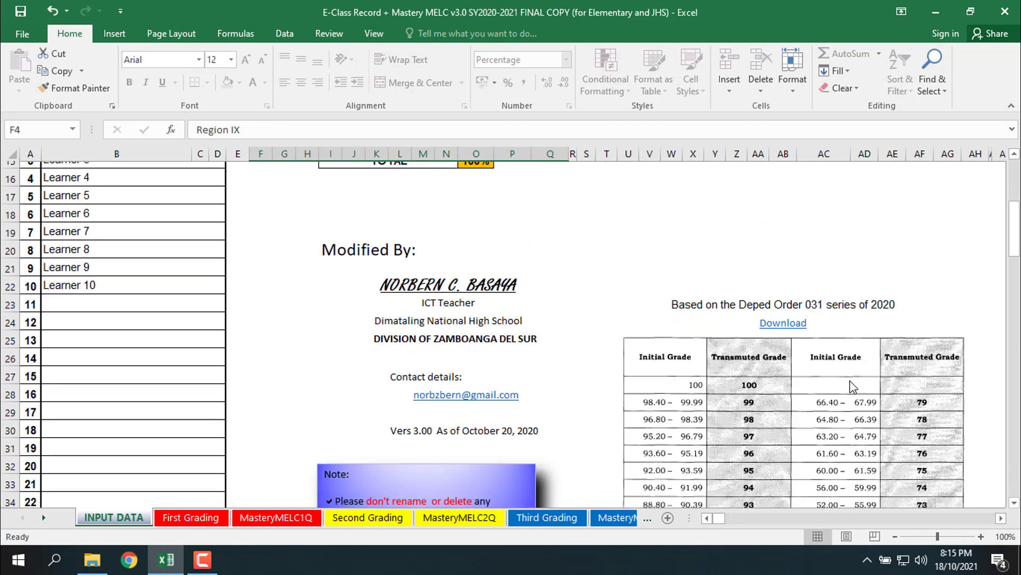
scroll(851, 384, up, 4)
scroll(758, 379, down, 3)
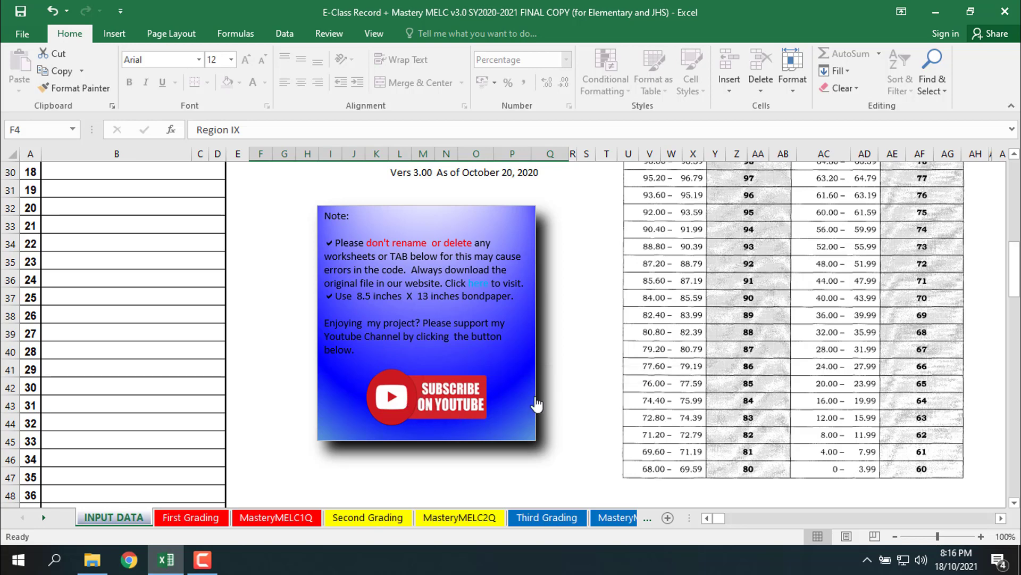
Step: Open the First Grading sheet
click(193, 516)
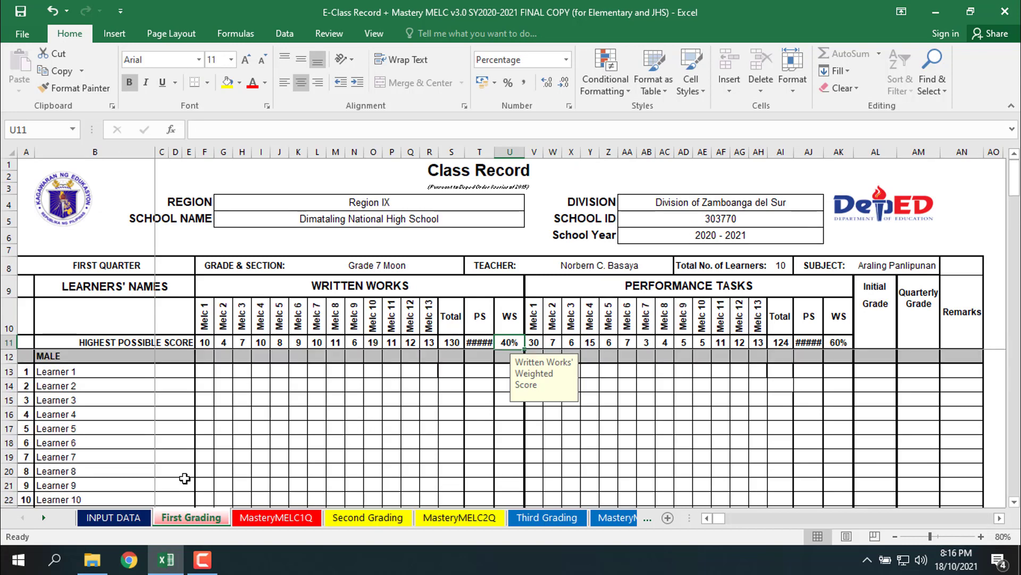
Step: Compare the region, school name, grade and section, teacher and subject on First Grading with the entries on INPUT DATA
click(355, 200)
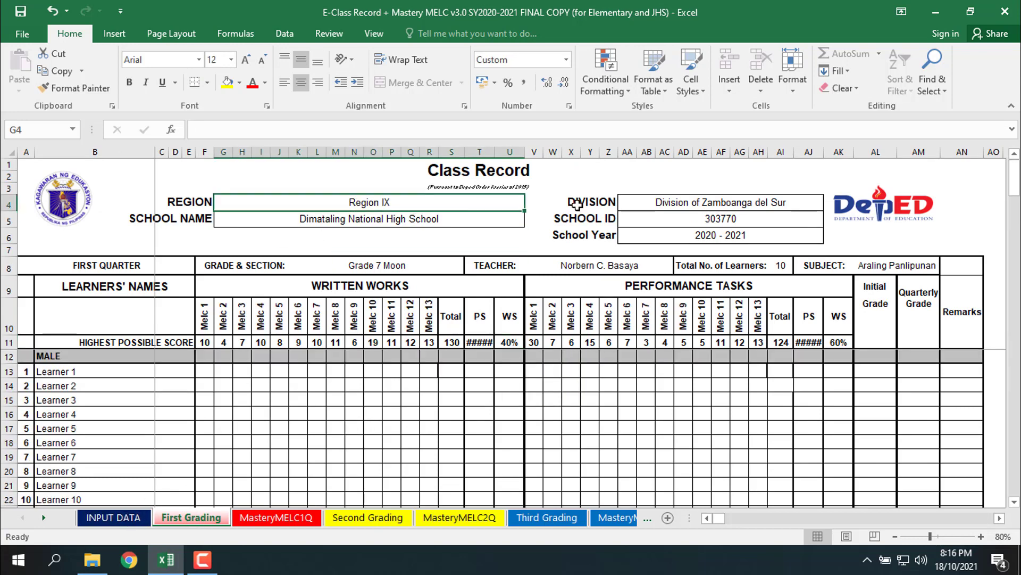
click(459, 222)
click(114, 517)
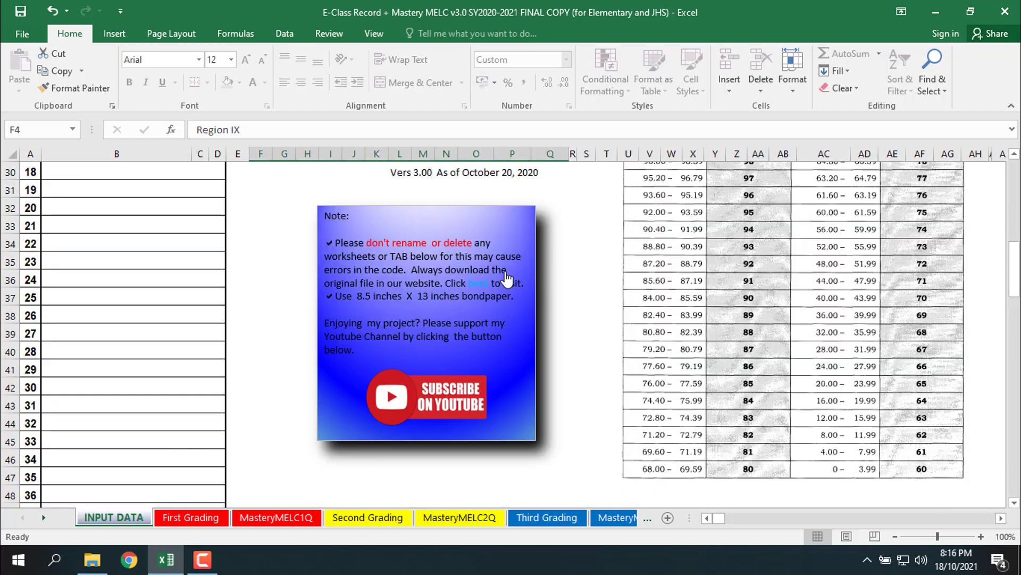
click(189, 517)
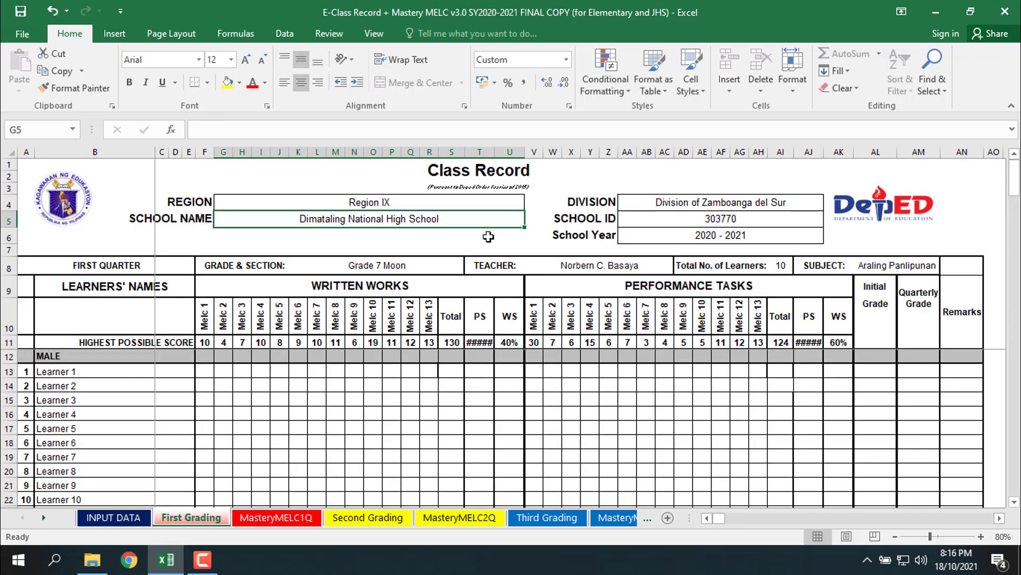
click(372, 264)
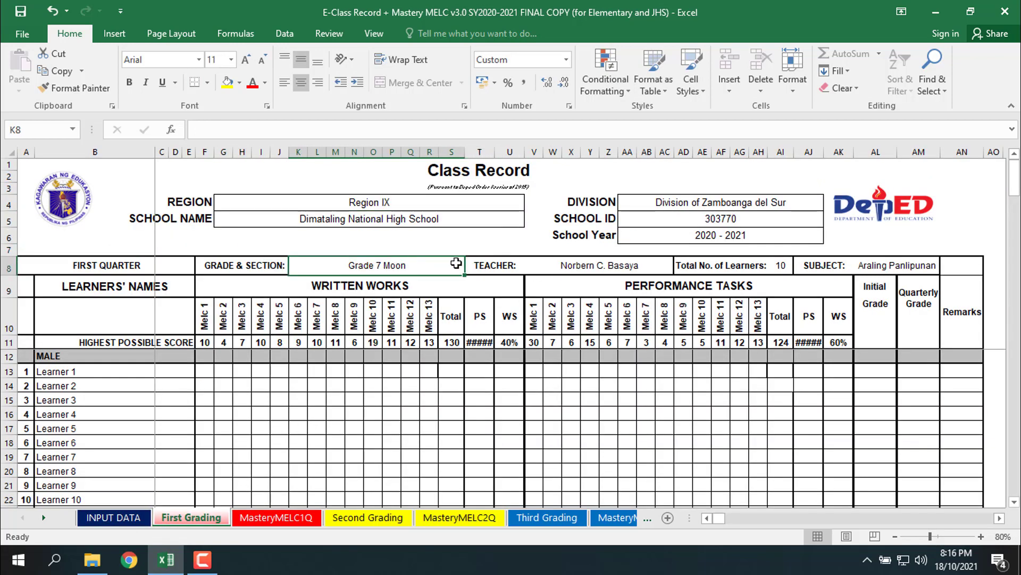
click(616, 264)
click(884, 264)
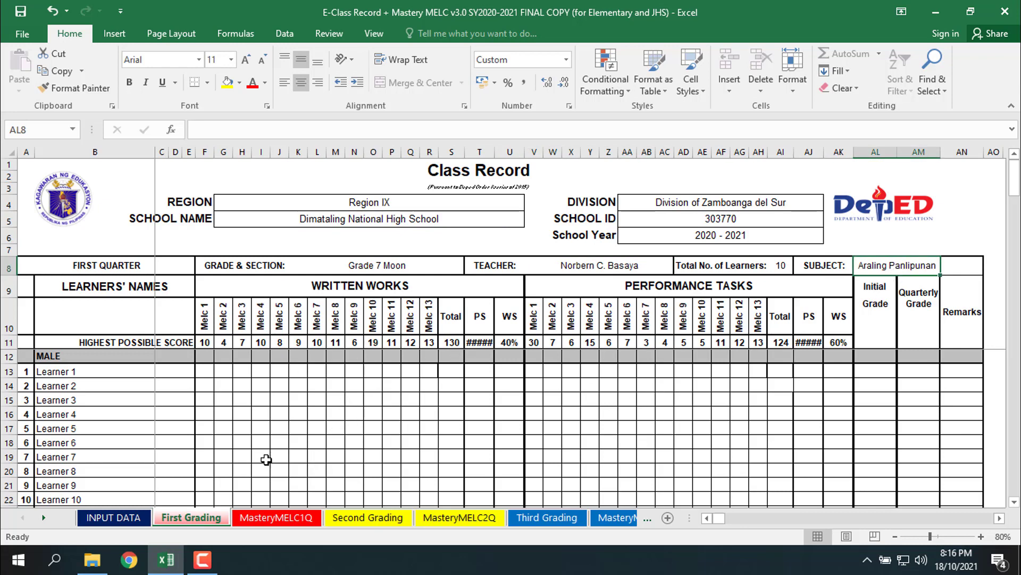
click(115, 517)
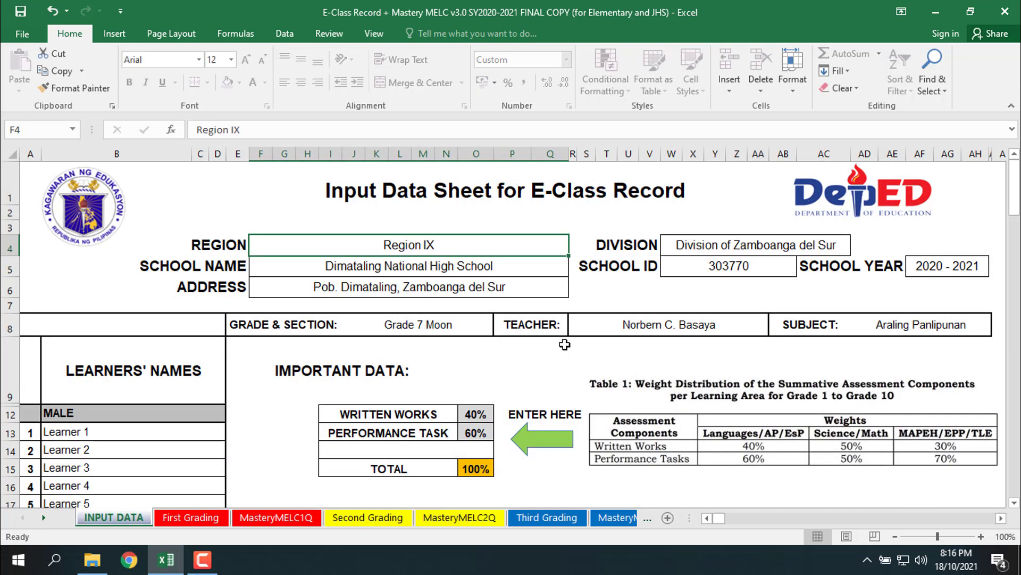
click(190, 517)
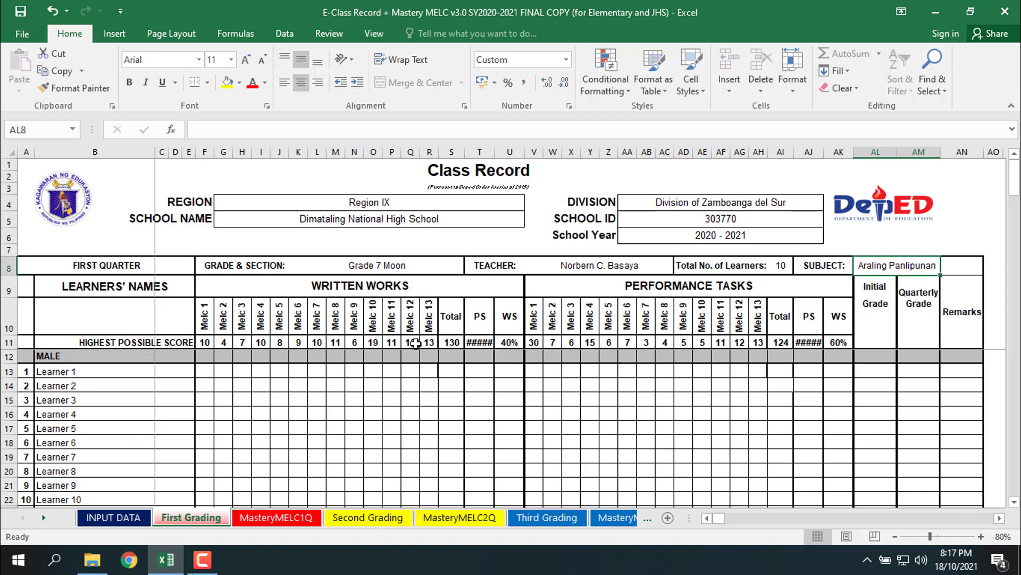
Step: Inspect the Melc 1 highest possible score and Learner 1's Melc 1 score cell under Written Works on First Grading
click(206, 375)
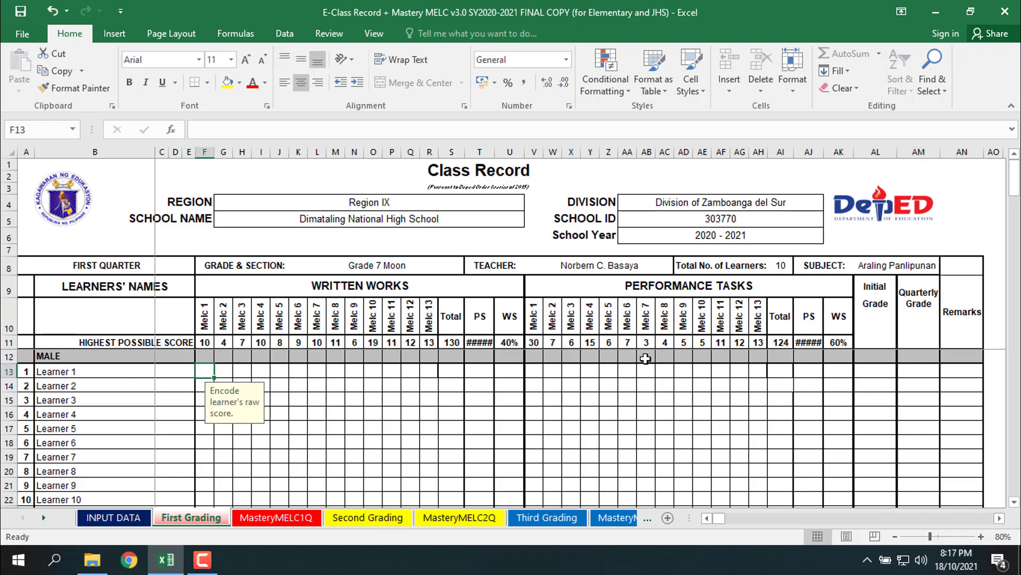
click(209, 345)
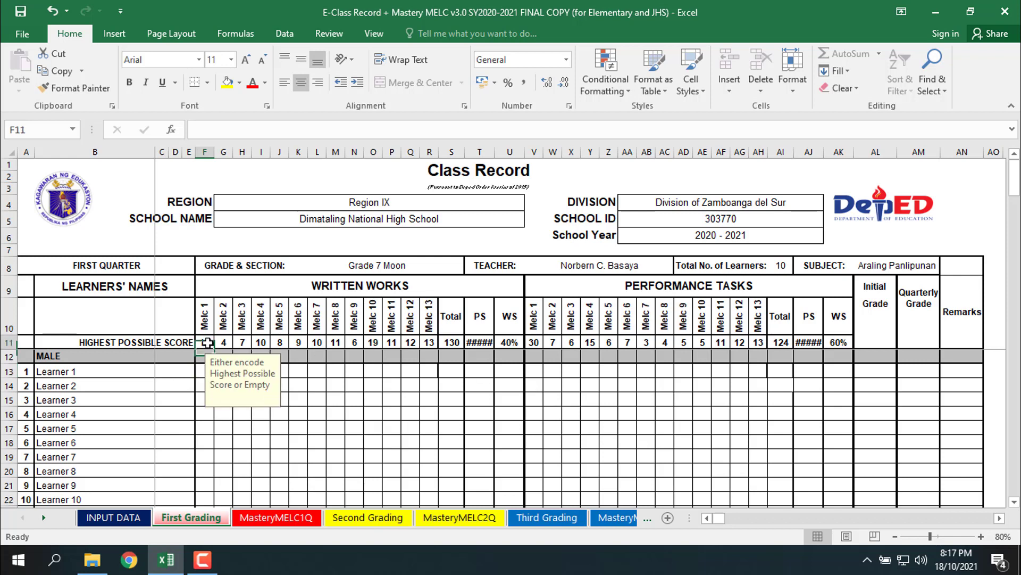
click(197, 371)
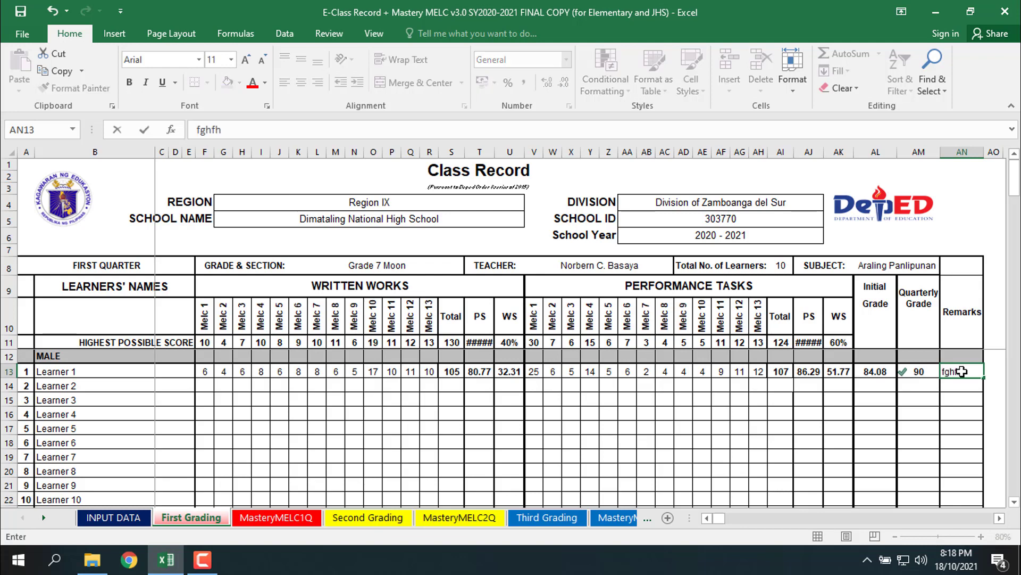
Step: Copy Learner 1's Written Works scores for Melc 1 to Melc 4 (6, 4, 6, 8) down to Learner 10
click(205, 371)
drag(213, 378, 218, 502)
click(226, 368)
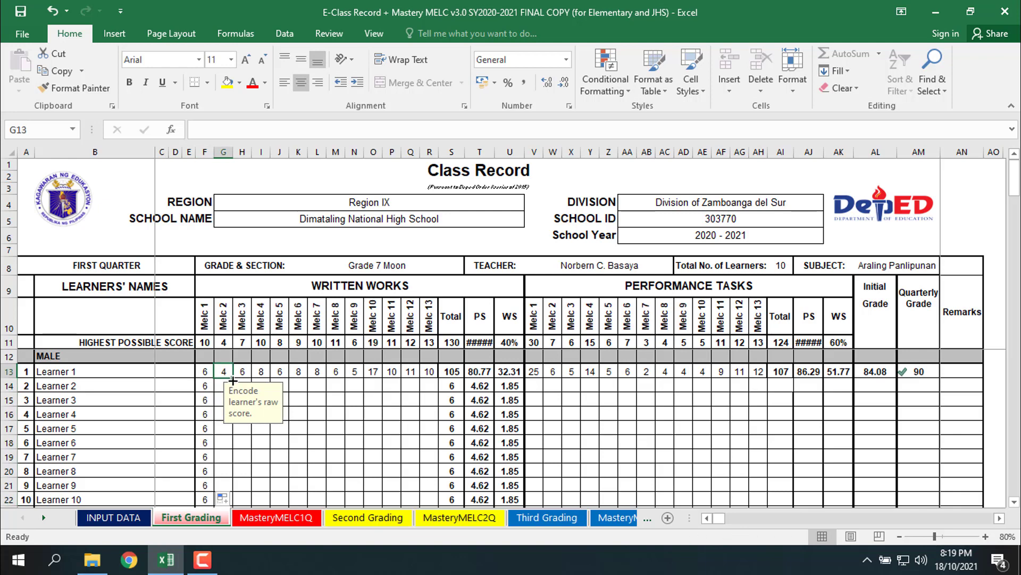
drag(233, 383, 228, 505)
click(245, 373)
drag(250, 377, 246, 506)
click(262, 371)
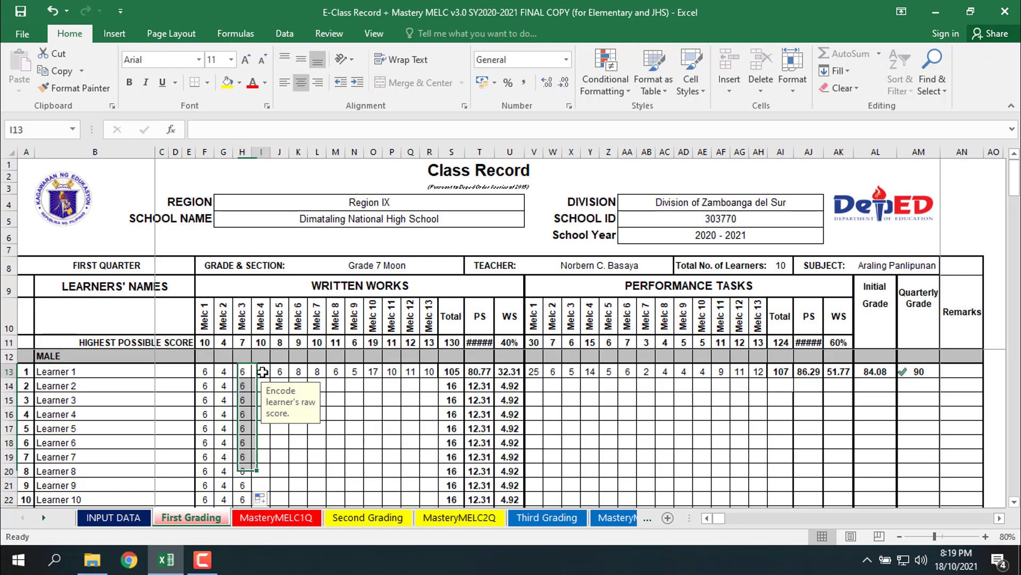
drag(270, 377, 281, 503)
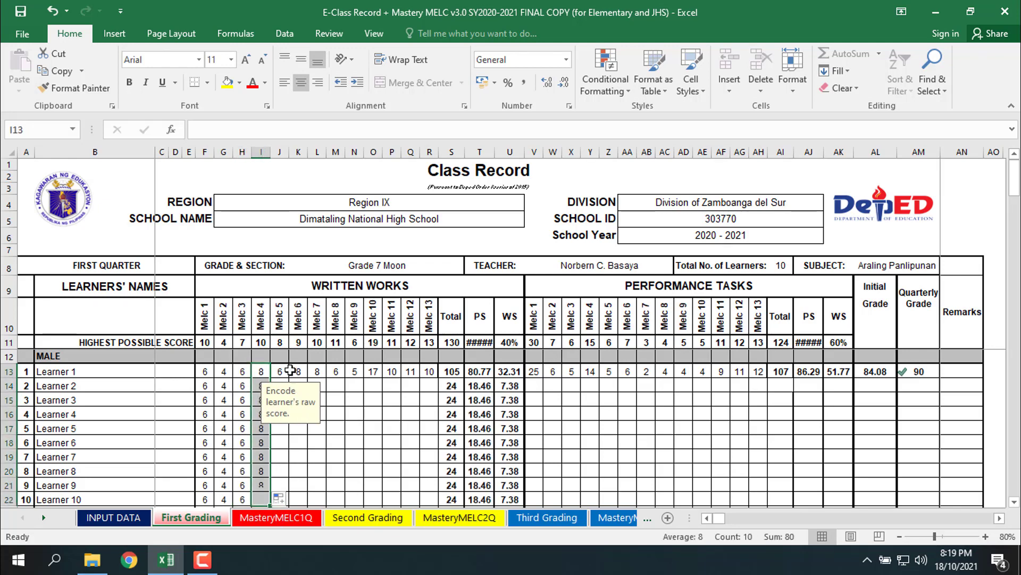
Step: Copy Learner 1's Written Works scores for Melc 5, 7, 9, 11 and 13 (6, 8, 5, 10, 10) down to Learner 10
click(279, 371)
drag(289, 378, 291, 501)
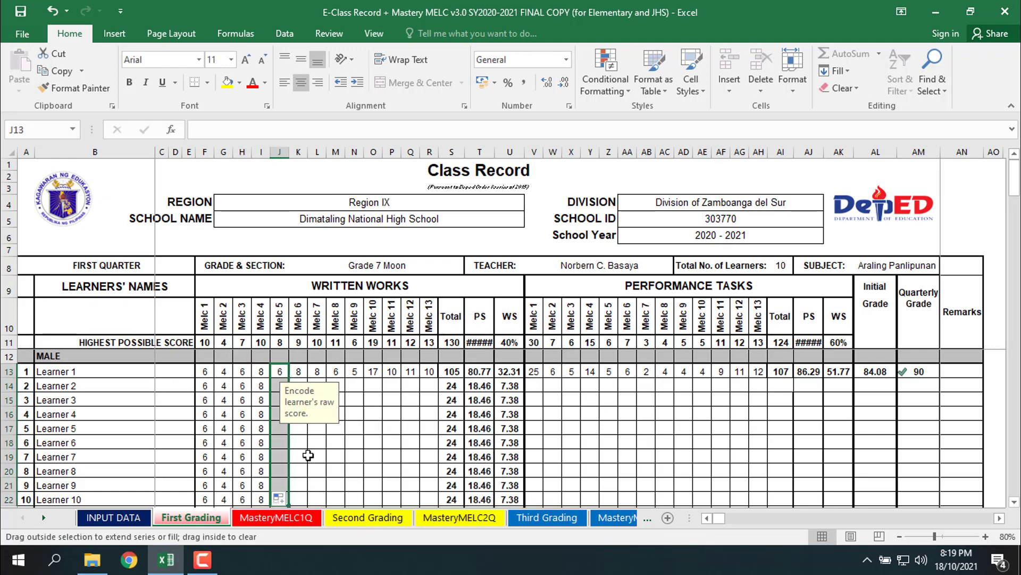
click(317, 371)
drag(325, 378, 325, 504)
click(354, 371)
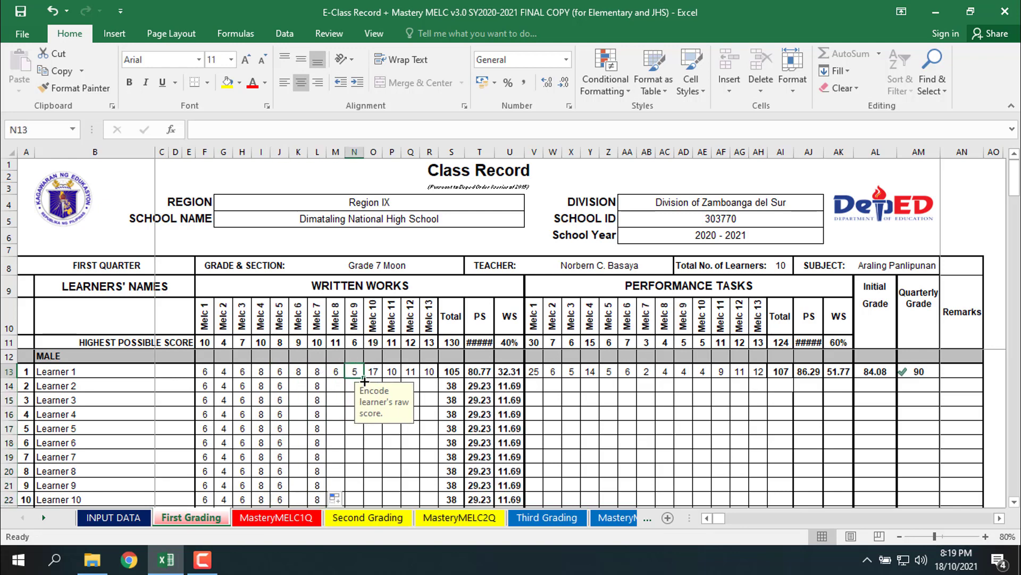
drag(364, 378, 365, 502)
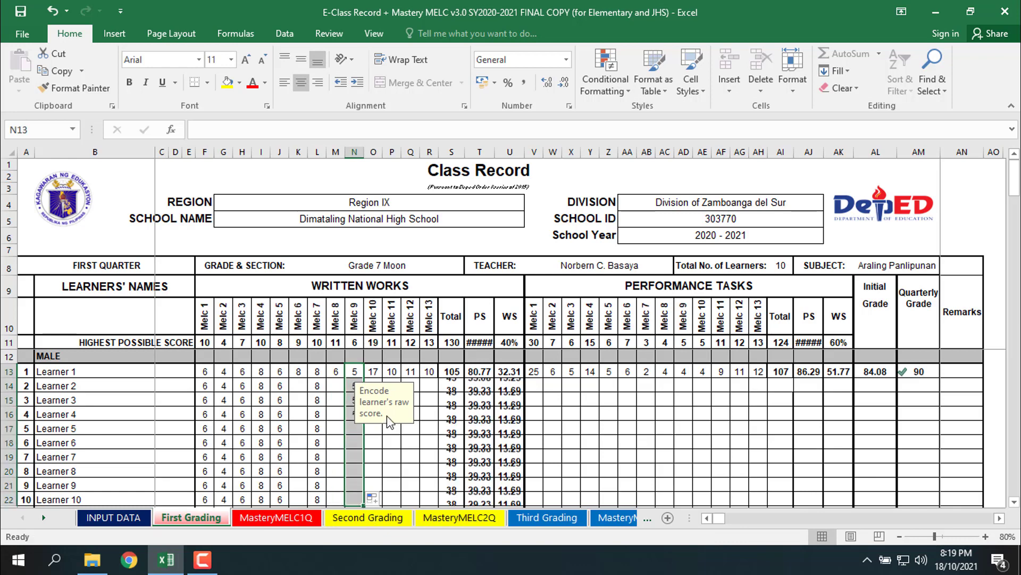
click(392, 371)
drag(401, 379, 402, 503)
click(430, 371)
drag(439, 378, 439, 503)
Step: Set the Written Works Melc 7 scores to 7 for Learner 6, 6 for Learner 5, 4 for Learner 4, 8 for Learner 3 and 6 for Learner 2
click(317, 442)
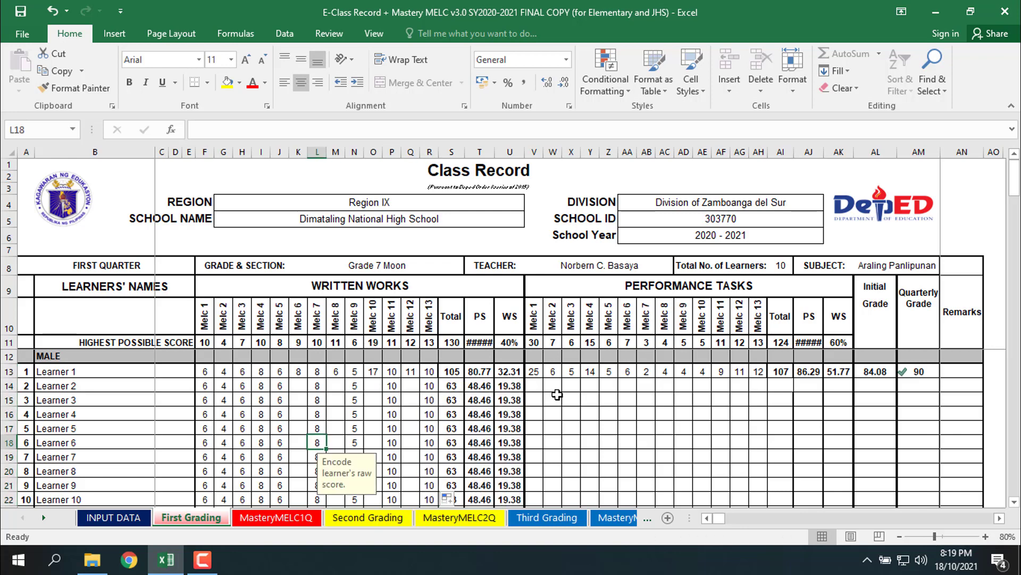
text(7)
key(Up)
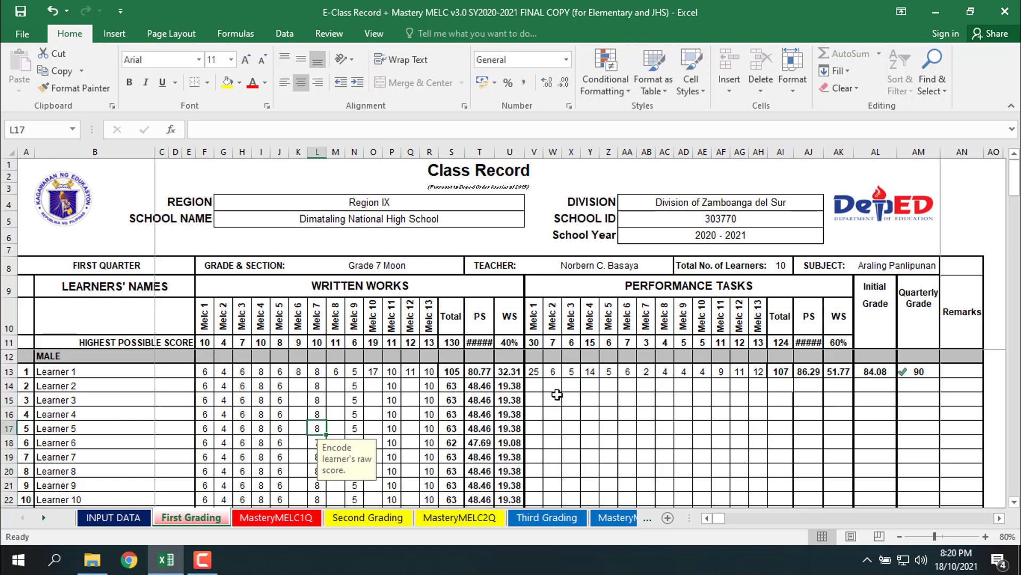
text(6)
key(Up)
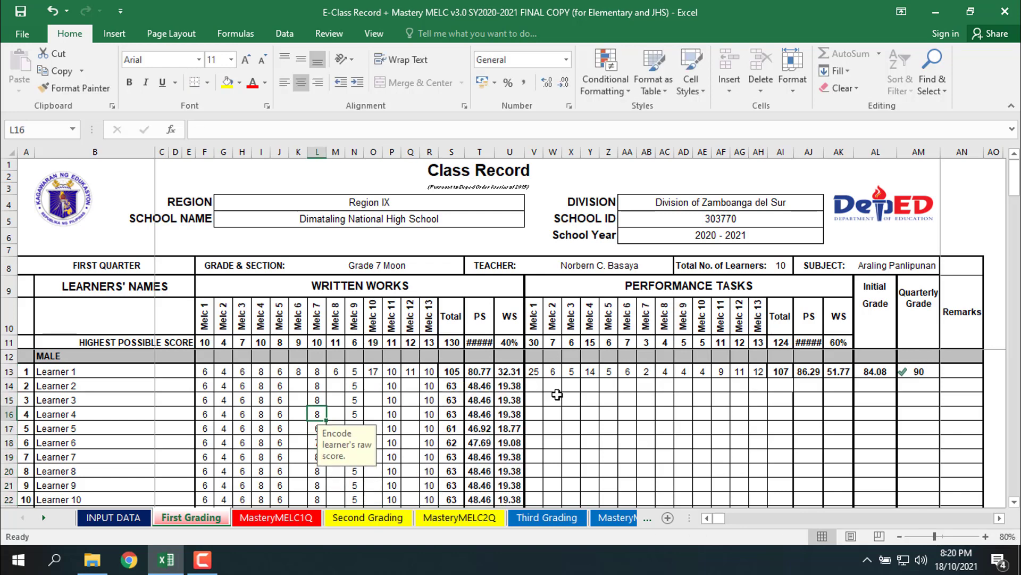
text(4)
key(Up)
text(8)
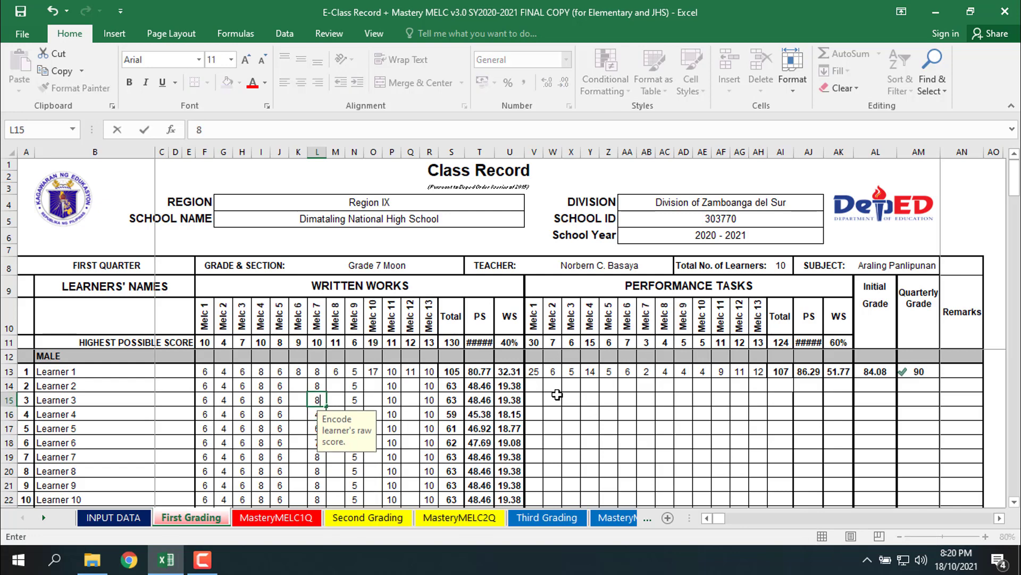
key(Up)
text(6)
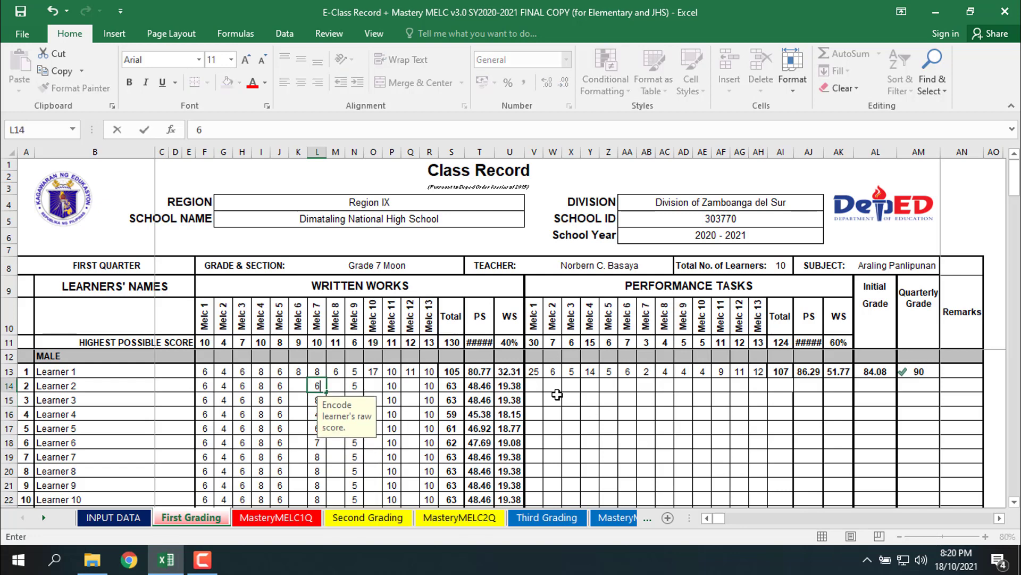
Step: Set the Written Works Melc 7 scores to 5 for Learner 8, 4 for Learner 9 and 3 for Learner 10
key(Down)
key(Down)
key(Down)
key(Down)
key(Down)
key(Down)
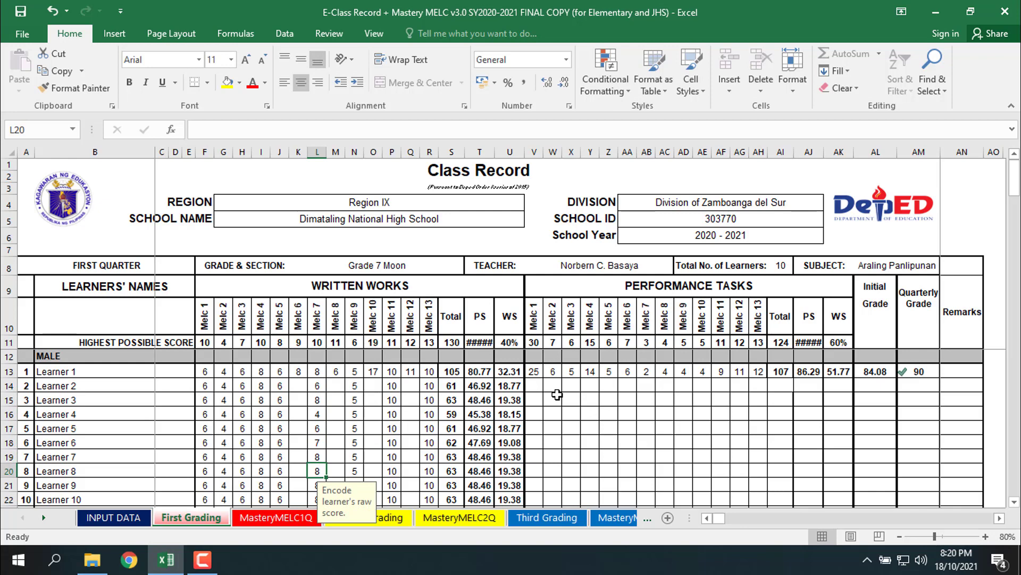
text(5)
key(Down)
text(4)
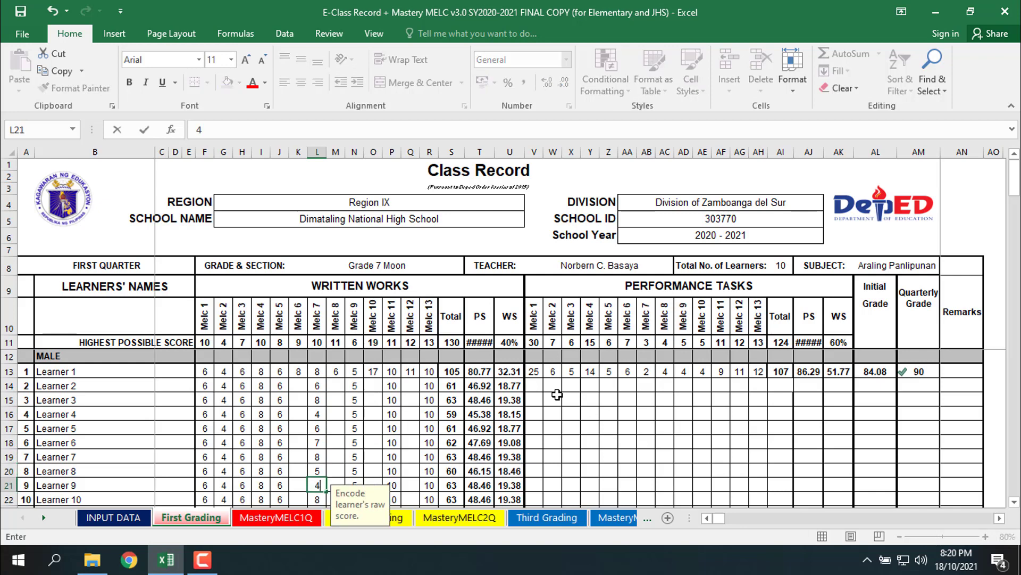
key(Down)
text(3)
key(Left)
key(Left)
key(Left)
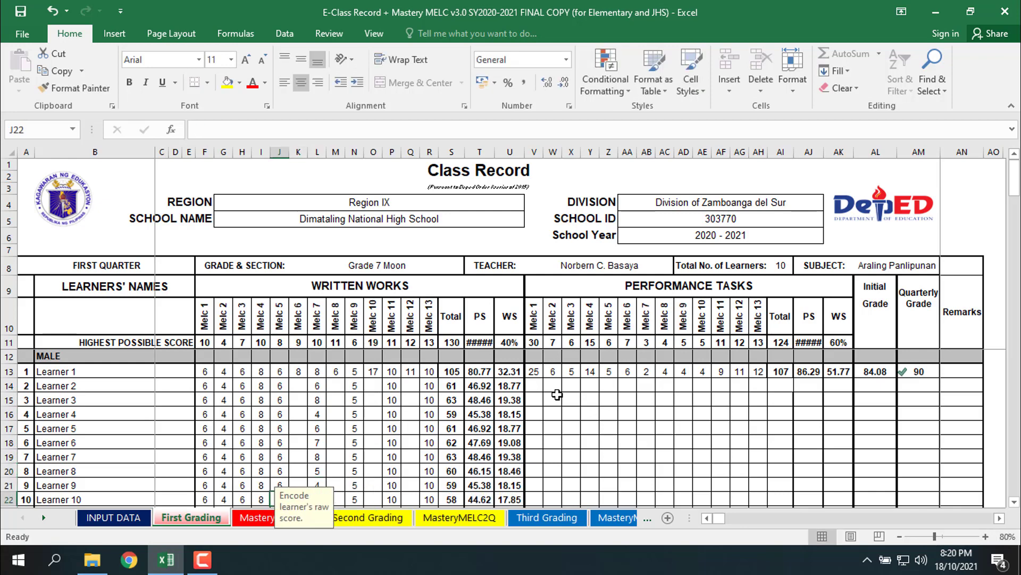
key(Up)
key(Right)
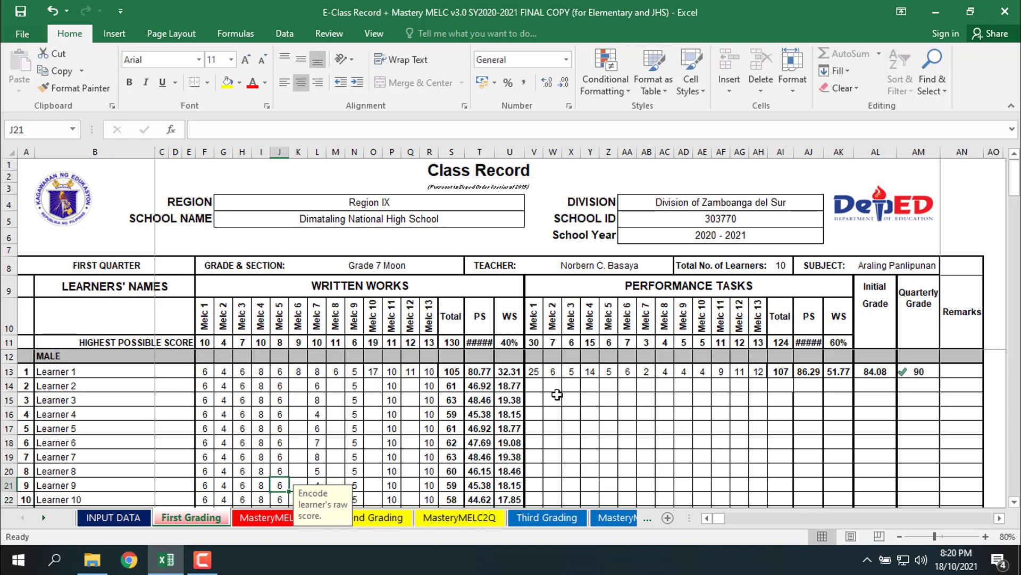
Step: Delete the names Learner 6 to Learner 10 on INPUT DATA and check the list on First Grading
click(113, 517)
scroll(186, 404, down, 3)
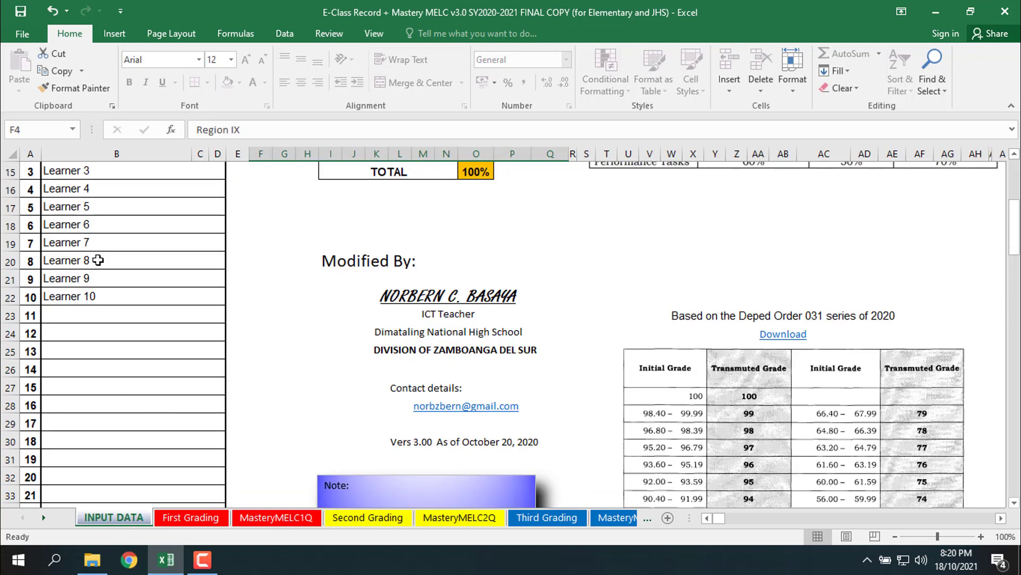
drag(107, 224, 94, 298)
key(Delete)
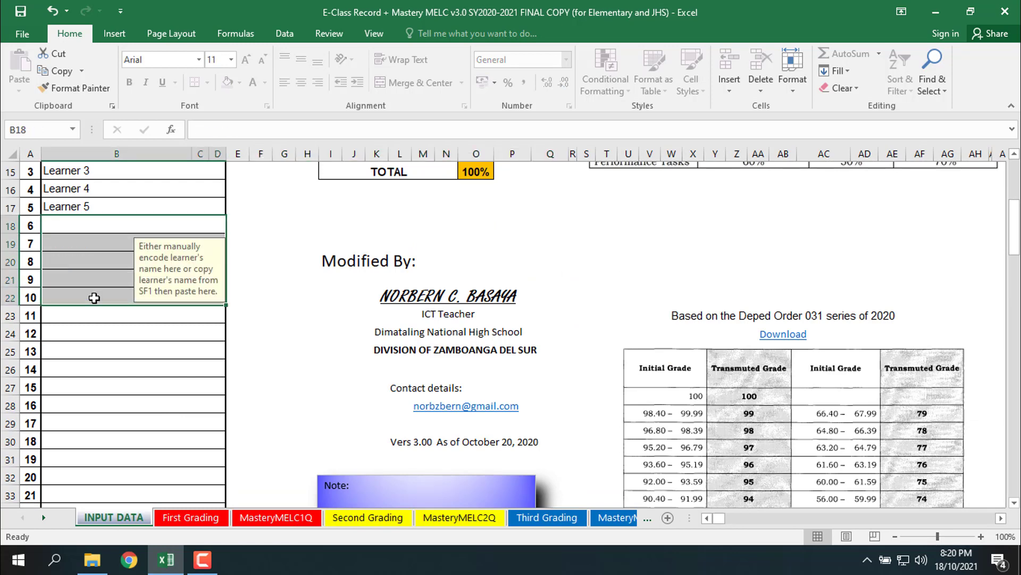
click(184, 517)
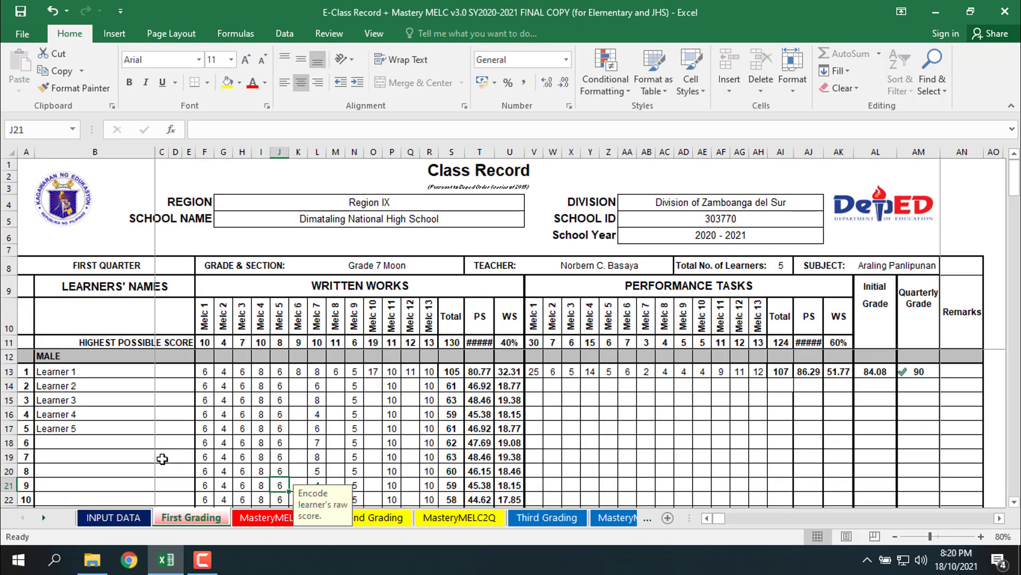
Step: Try to clear the Written Works scores together with the Total column for learner rows 6 to 10
drag(203, 441, 449, 414)
key(Delete)
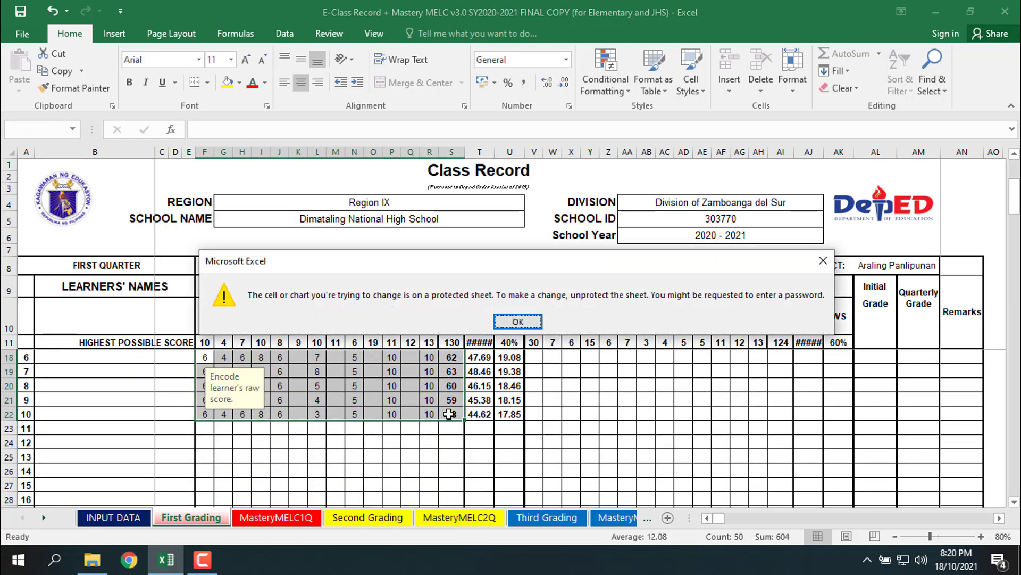
click(512, 321)
Step: Clear the Written Works scores from Melc 1 to Melc 12 for learner rows 6 to 10
scroll(361, 445, up, 2)
scroll(315, 443, down, 1)
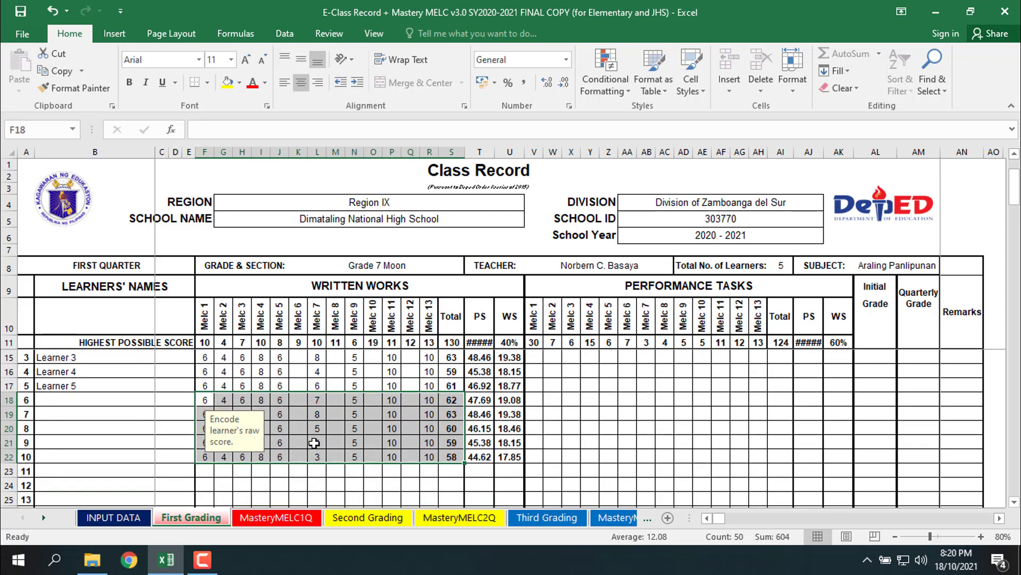
drag(212, 400, 408, 455)
key(Delete)
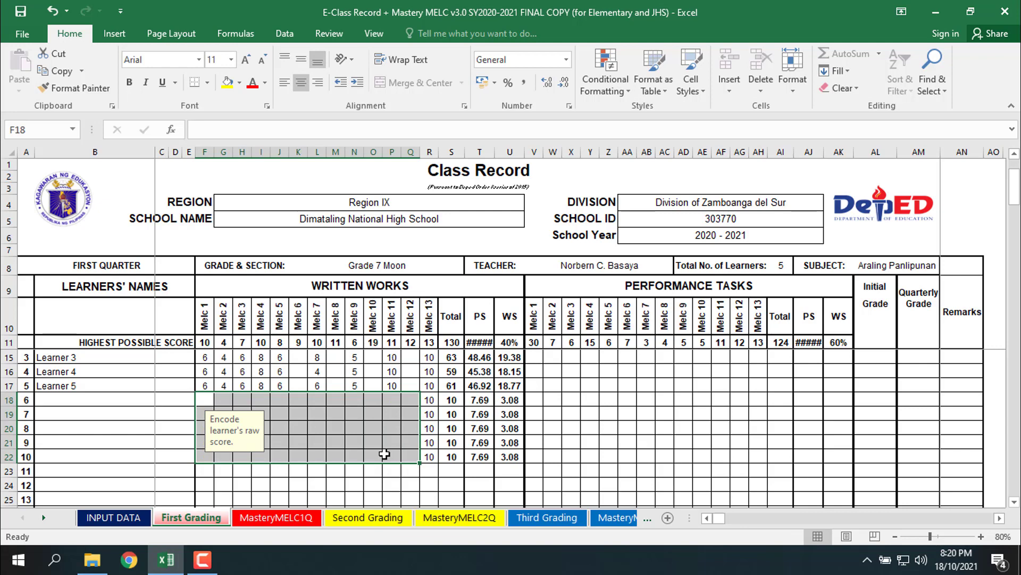
click(351, 444)
Step: Set the Written Works Melc 1 scores to 7 for Learner 2, 8 for Learner 3, 9 for Learner 4 and 10 for Learner 5
scroll(330, 447, up, 1)
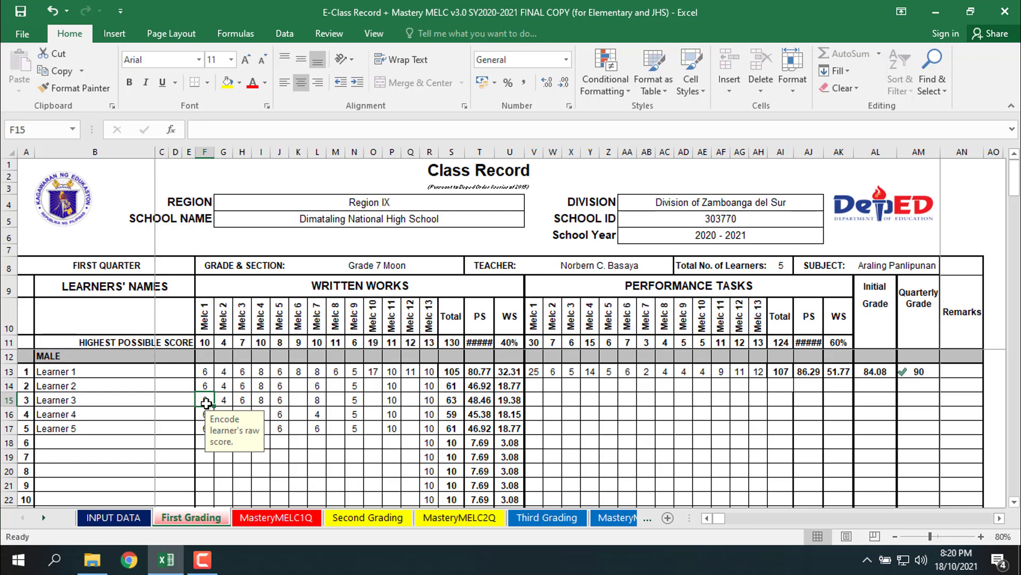
text(8)
key(Up)
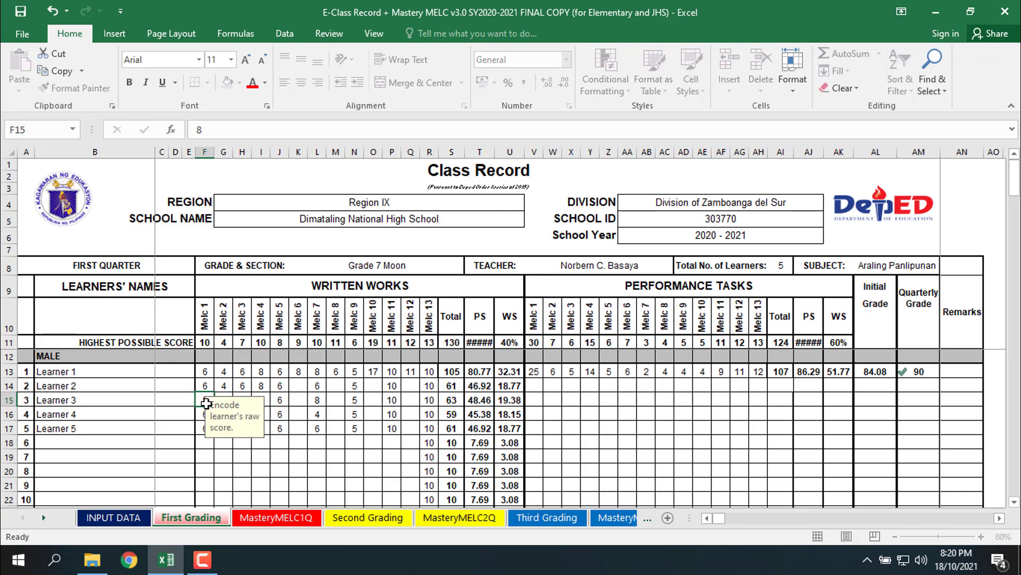
text(7)
key(Return)
key(Return)
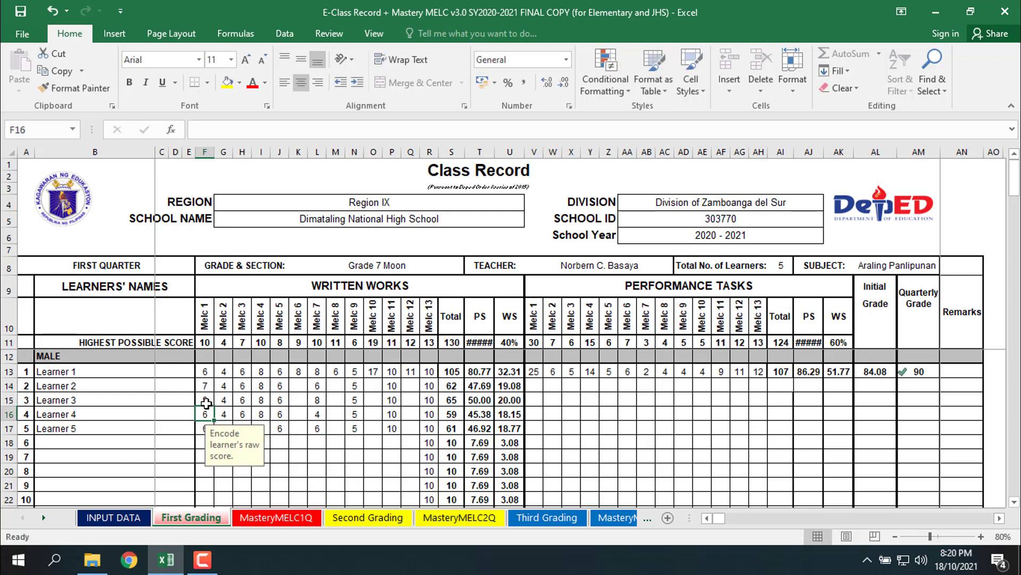
text(9)
key(Return)
text(1)
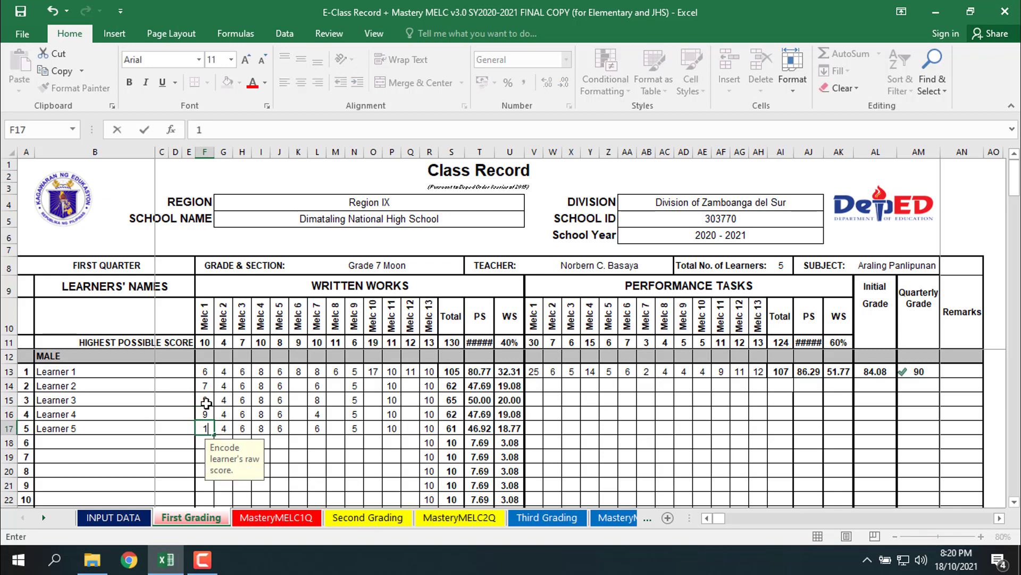
text(0)
key(Tab)
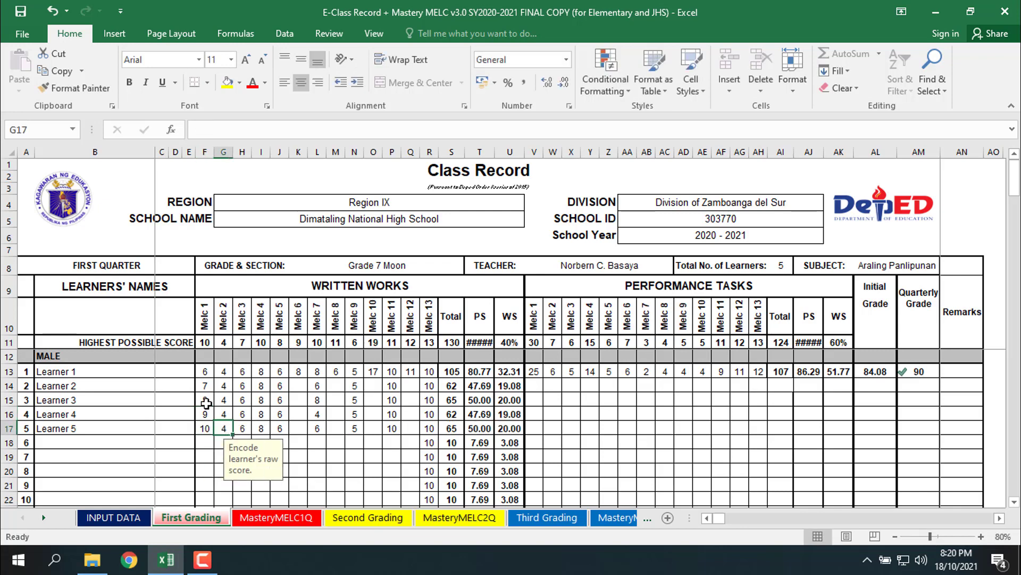
Step: Set the Written Works Melc 2 scores to 3 for Learners 5 and 4, 1 for Learner 3, and 2 for Learners 2 and 1
text(3)
key(Up)
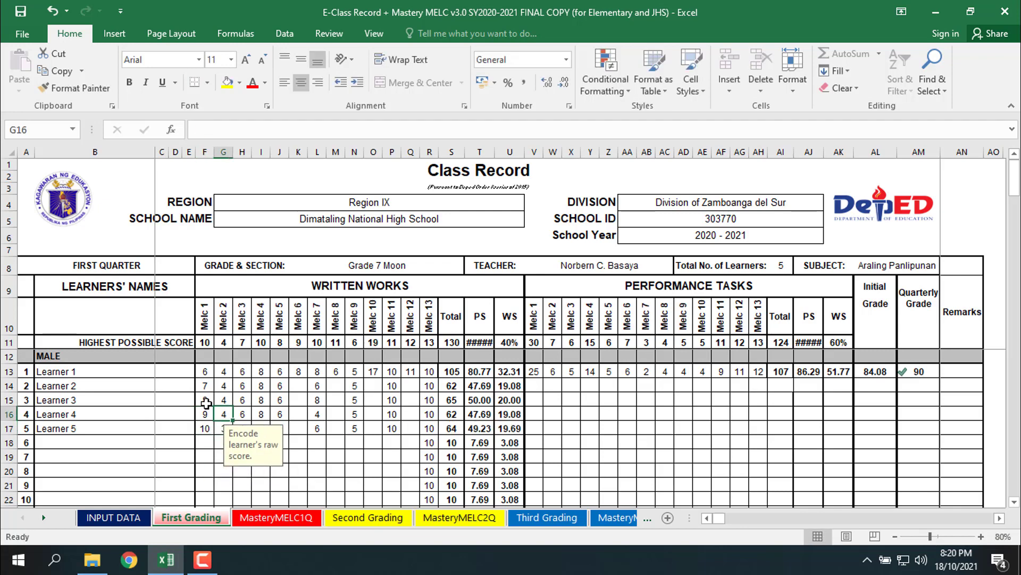
text(3)
key(Up)
text(1)
key(Up)
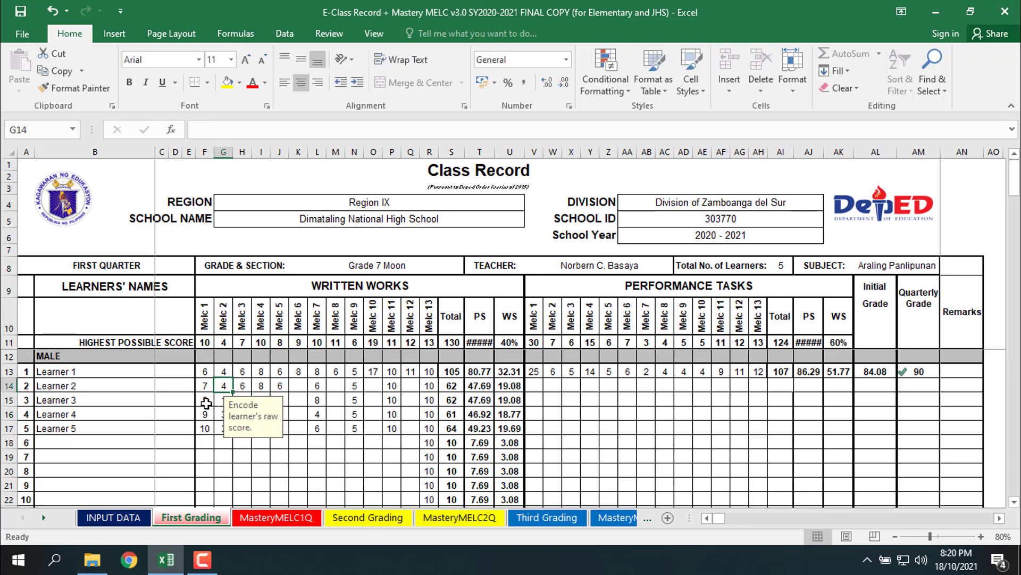
text(2)
key(Up)
text(2)
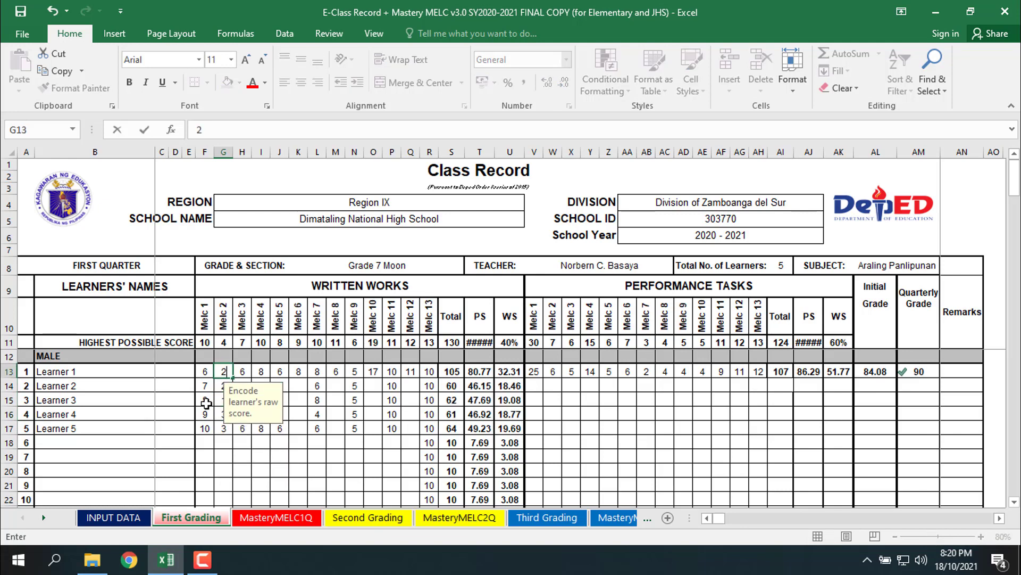
key(Tab)
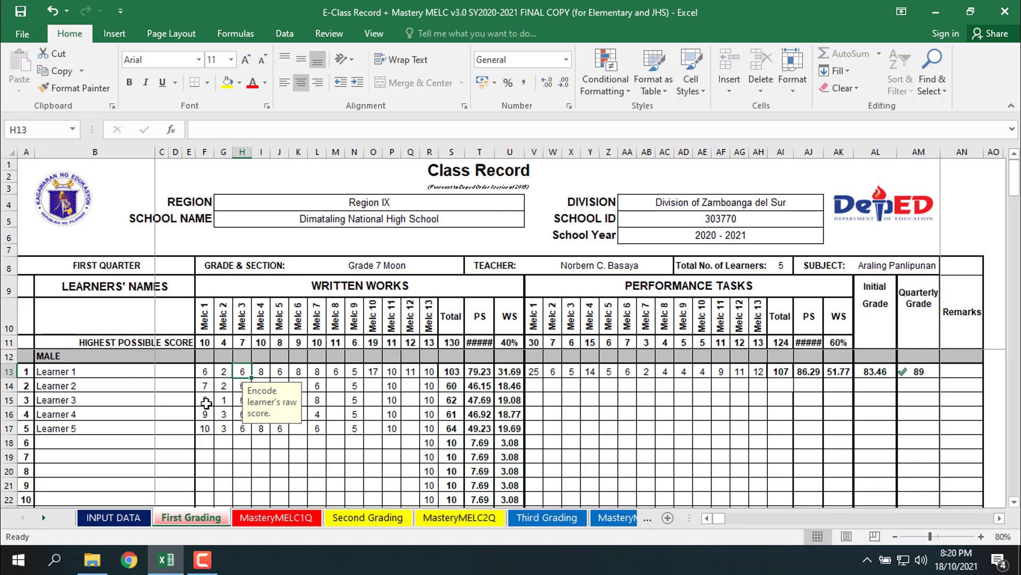
Step: Set the Written Works Melc 3 scores to 5 for Learner 2, 6 for Learner 3, 7 for Learner 4 and 4 for Learner 5
key(Down)
text(5)
key(Down)
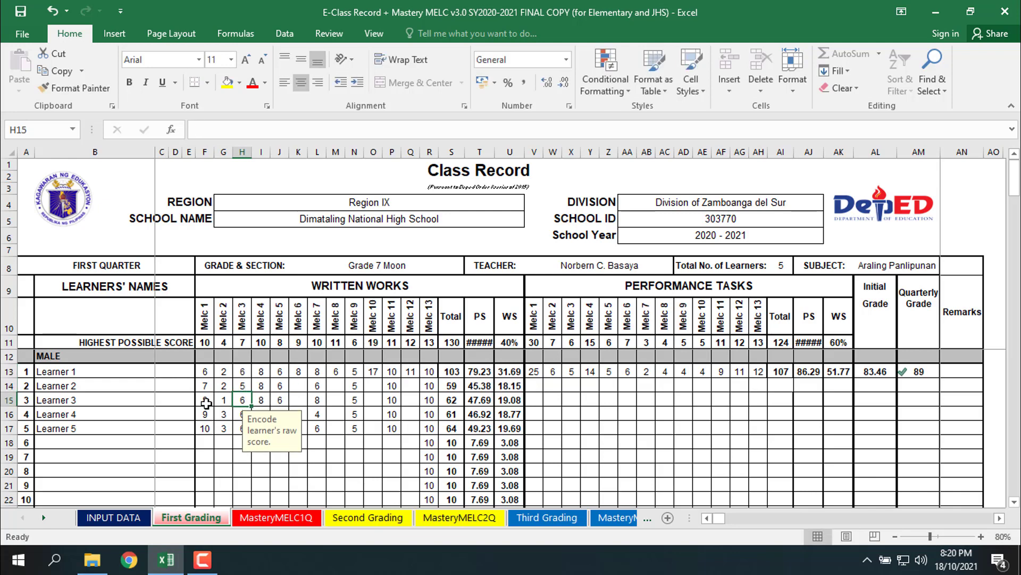
text(6)
key(Down)
text(7)
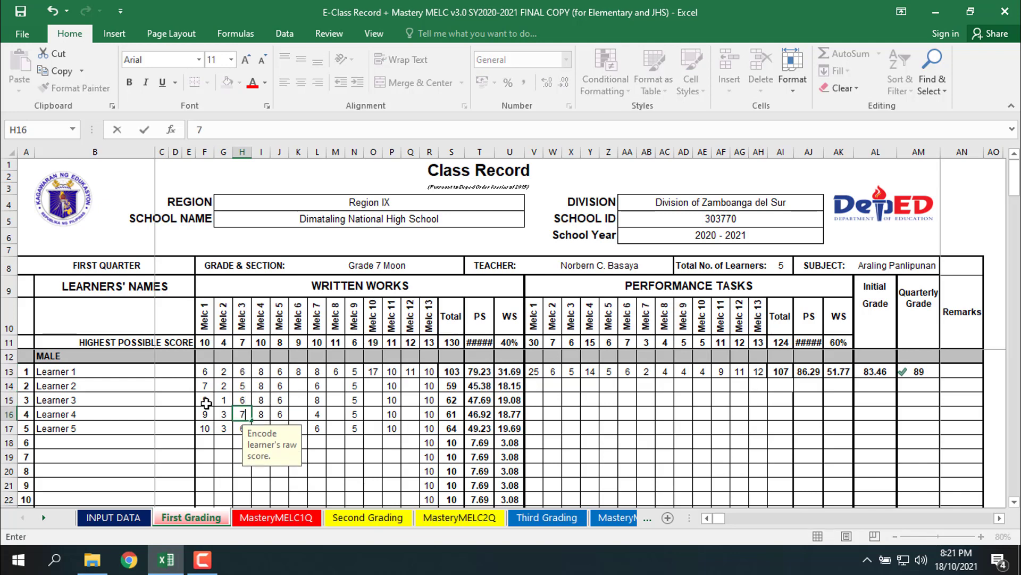
key(Down)
text(4)
key(Tab)
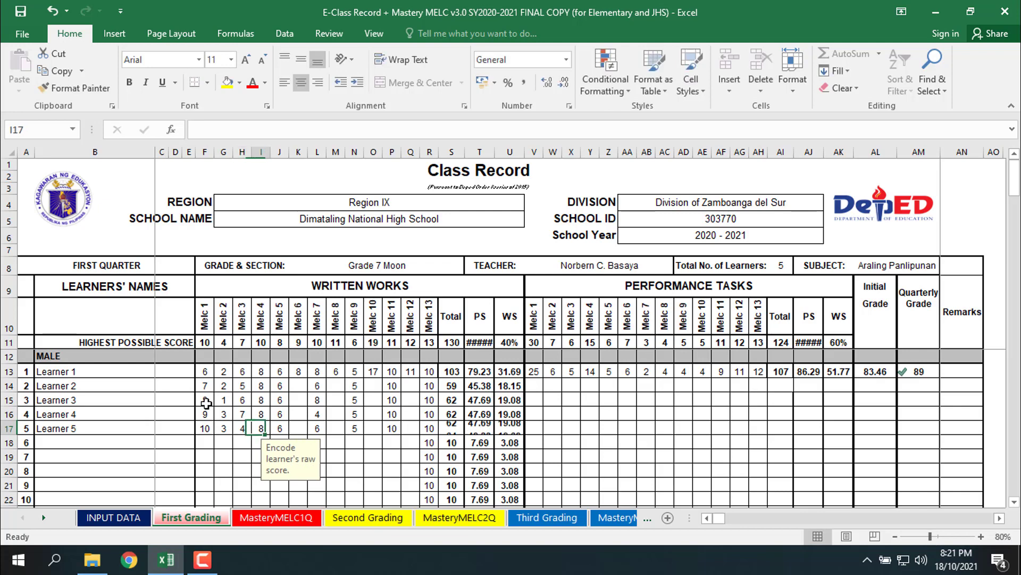
Step: Set the Written Works Melc 4 scores to 9 for Learner 5, 7 for Learner 3, 9 for Learner 2 and 6 for Learner 1
text(9)
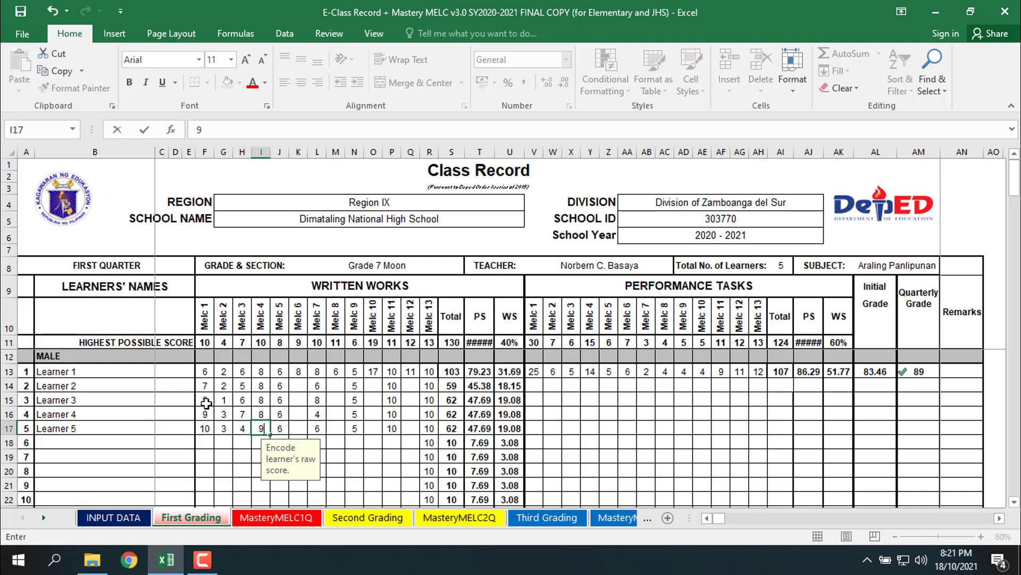
key(Up)
key(Up)
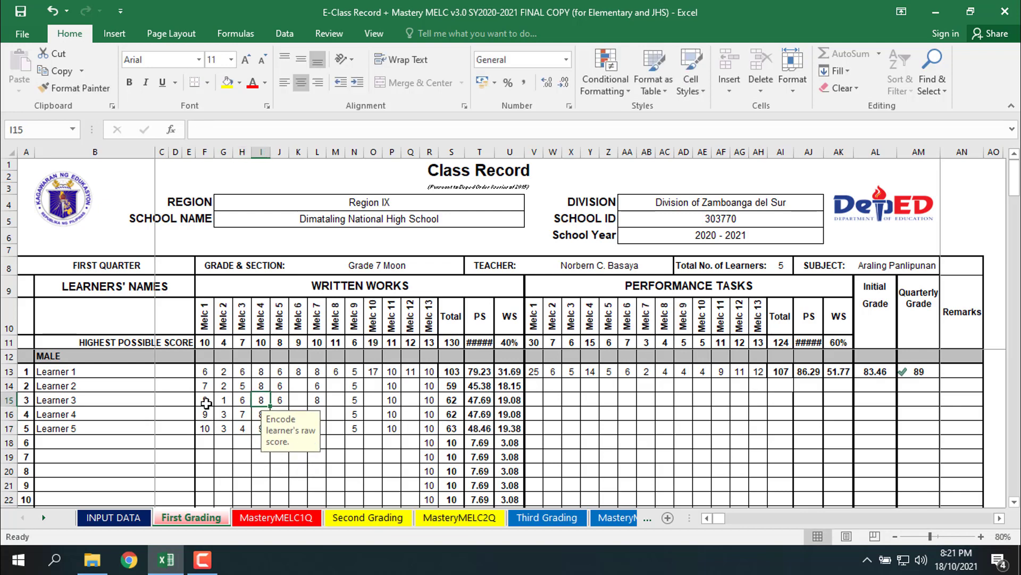
text(7)
key(Up)
text(9)
key(Up)
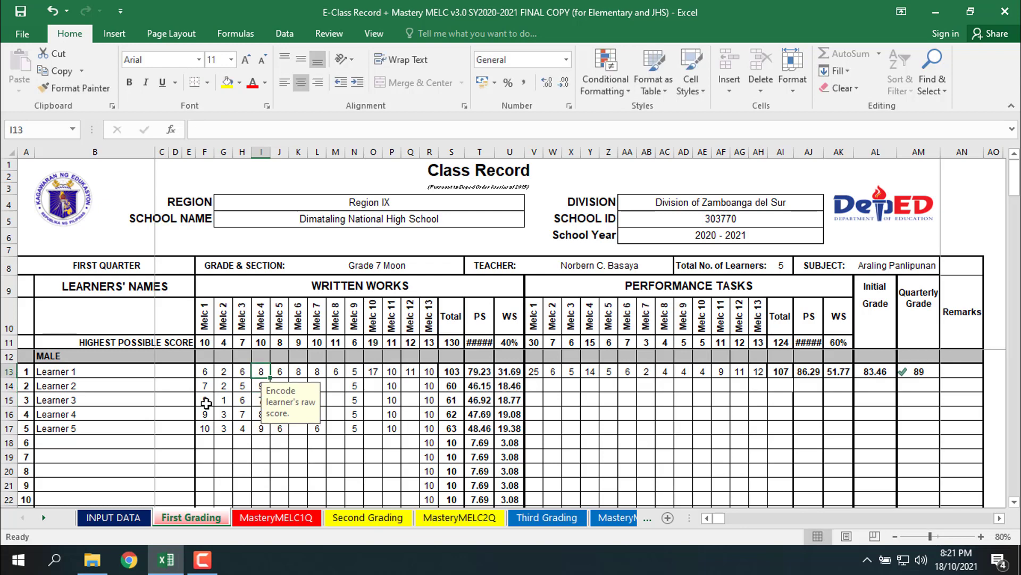
text(6)
key(Down)
Step: Set the Written Works Melc 5 scores to 7 for Learner 2, 4 for Learner 3, and 5 for Learners 4 and 5
key(Right)
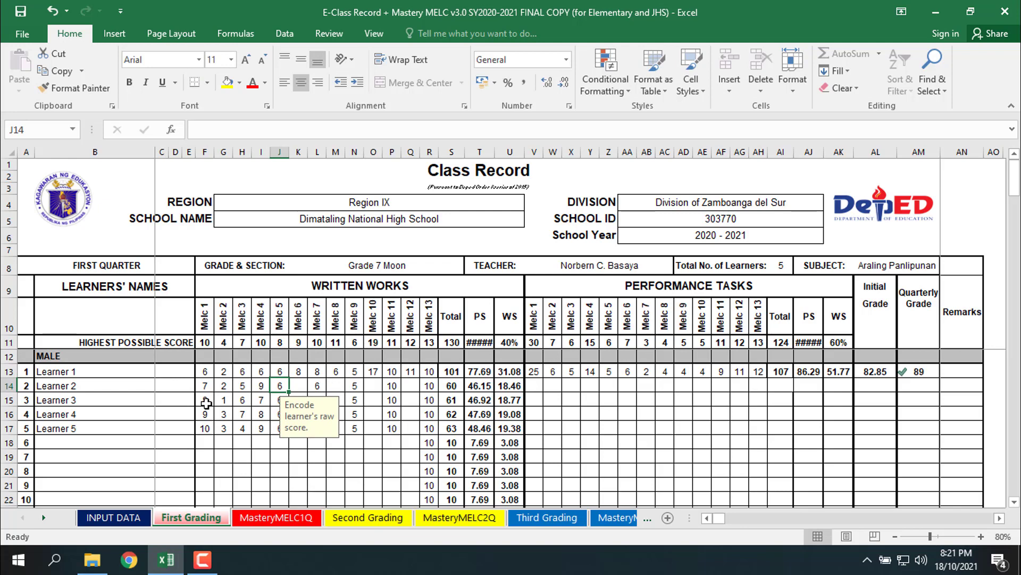
text(7)
key(Down)
text(4)
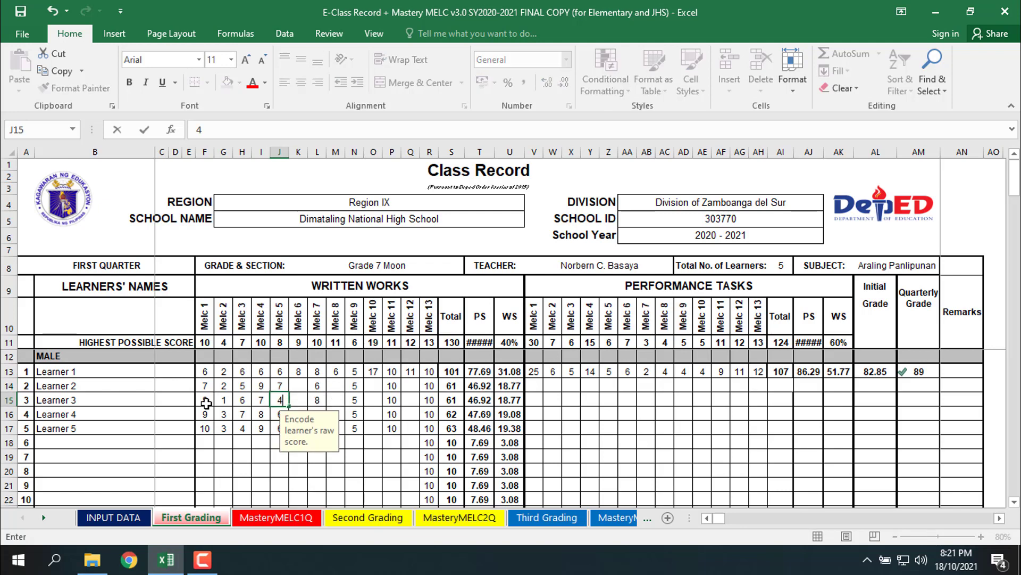
key(Down)
text(5)
key(Down)
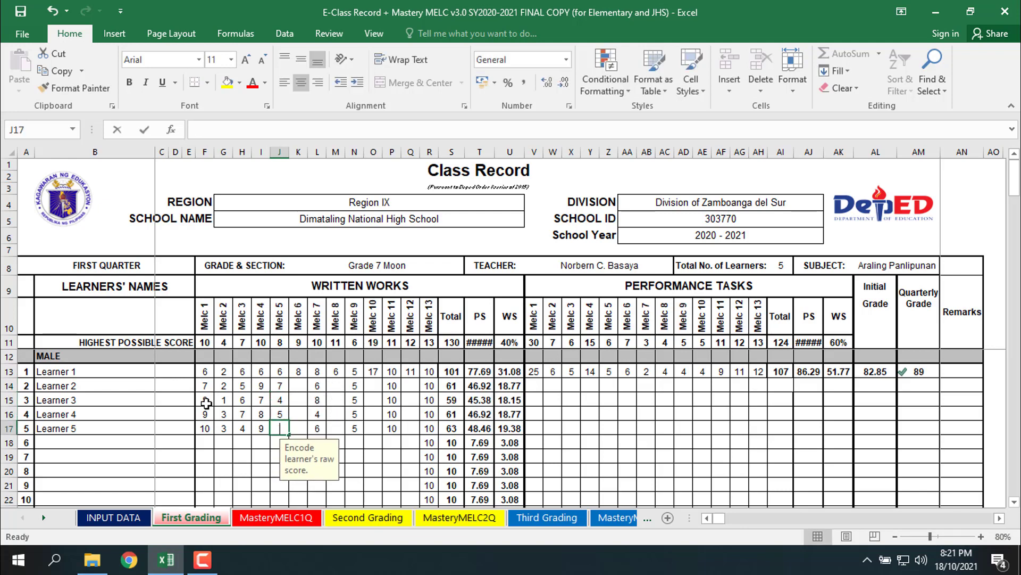
text(5)
key(Right)
Step: Set the Written Works Melc 9 scores to 4 for Learner 5, 5 for Learner 4, 4 for Learner 3 and 6 for Learner 2
key(Right)
key(Right)
key(Right)
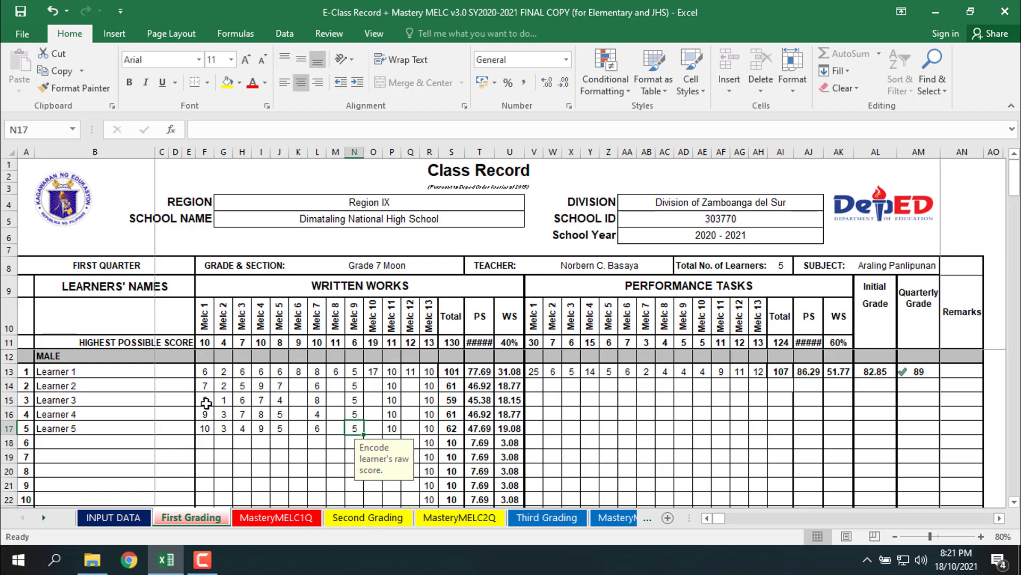
text(4)
key(Up)
text(5)
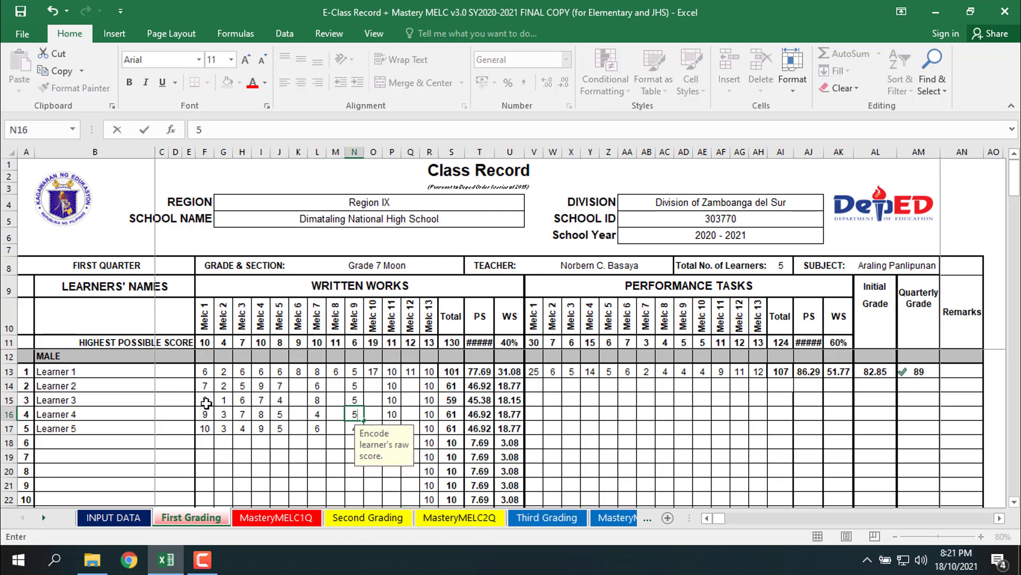
key(Up)
text(4)
key(Up)
text(6)
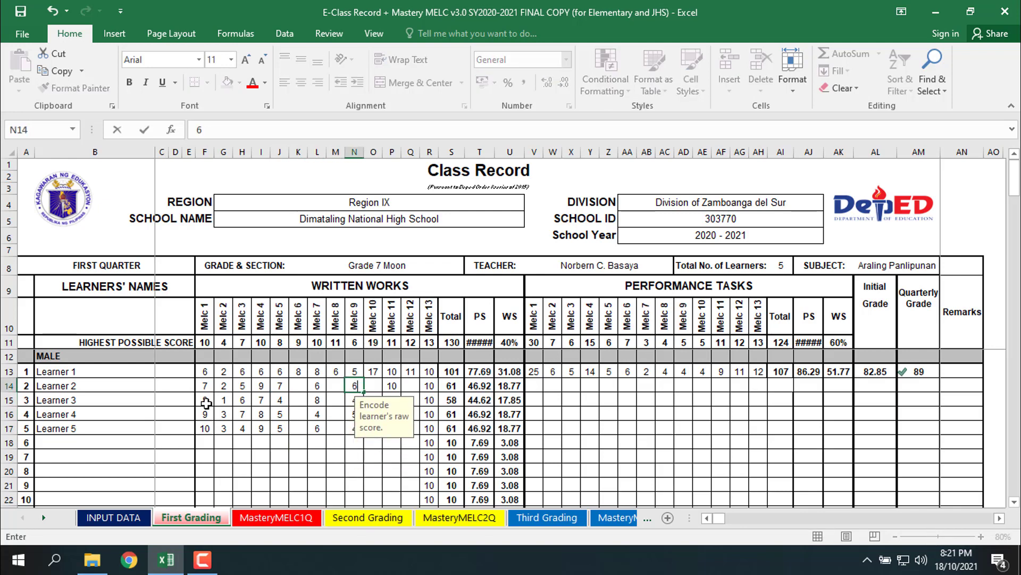
key(Right)
Step: Enter Written Works Melc 8 scores of 5 for Learners 3 and 4 and 6 for Learner 5
key(Up)
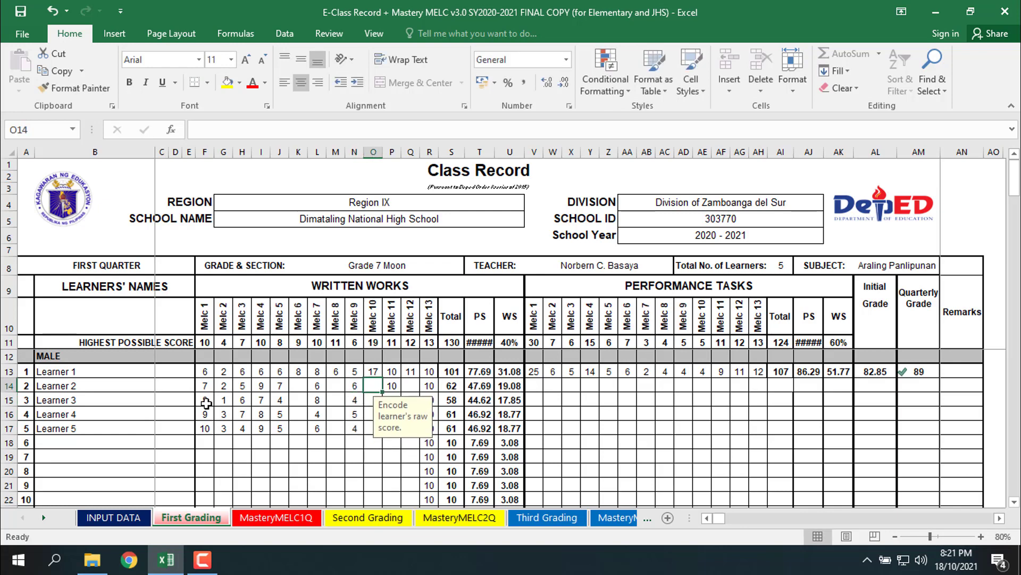
key(Down)
key(Left)
key(Left)
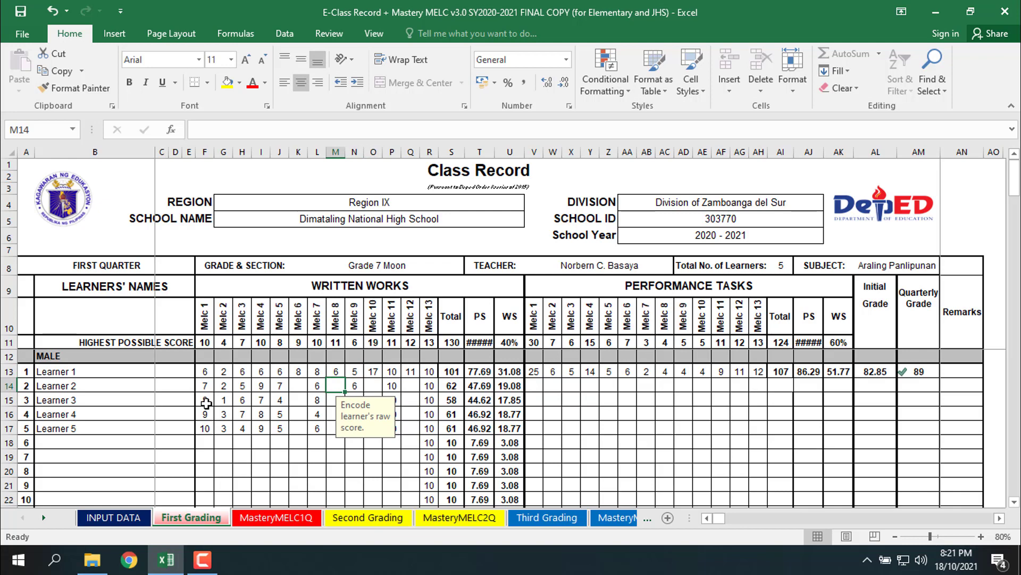
key(Down)
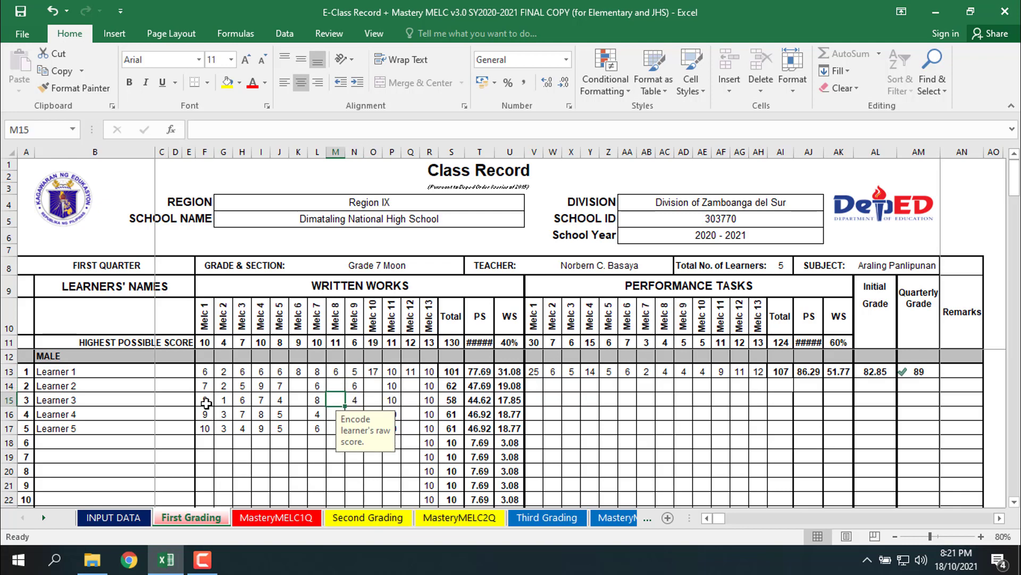
text(5)
key(Return)
text(5)
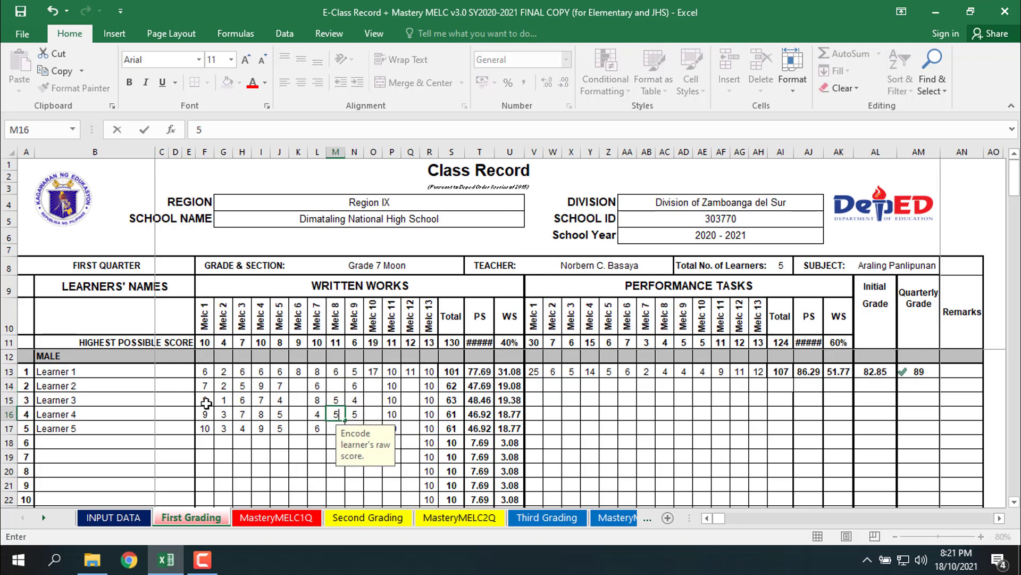
key(Return)
text(6)
key(Right)
Step: Enter Written Works Melc 10 scores of 15 for Learner 5, 14 for Learner 4, 16 for Learner 3 and 18 for Learner 2
key(Right)
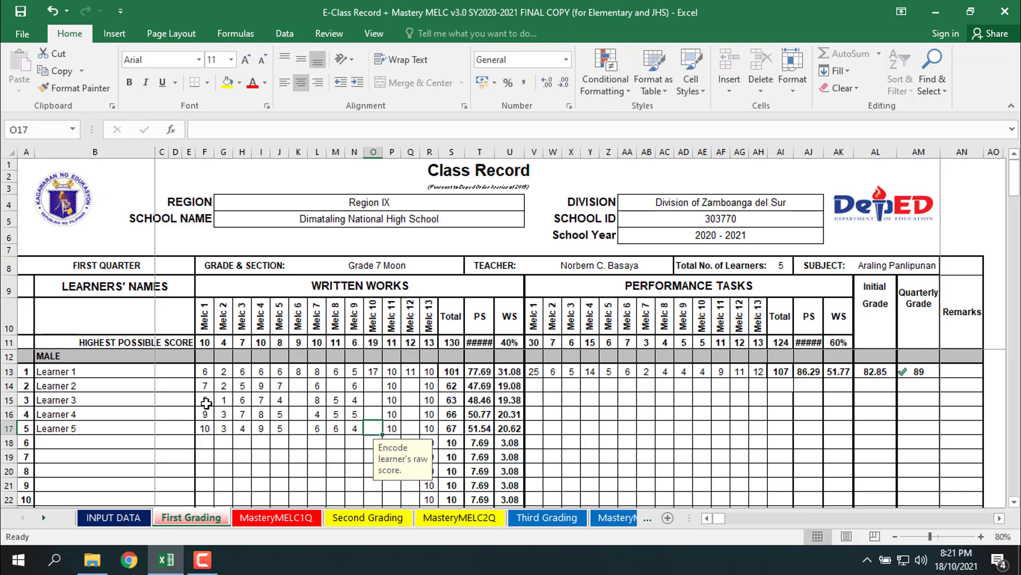
text(15)
key(Up)
text(14)
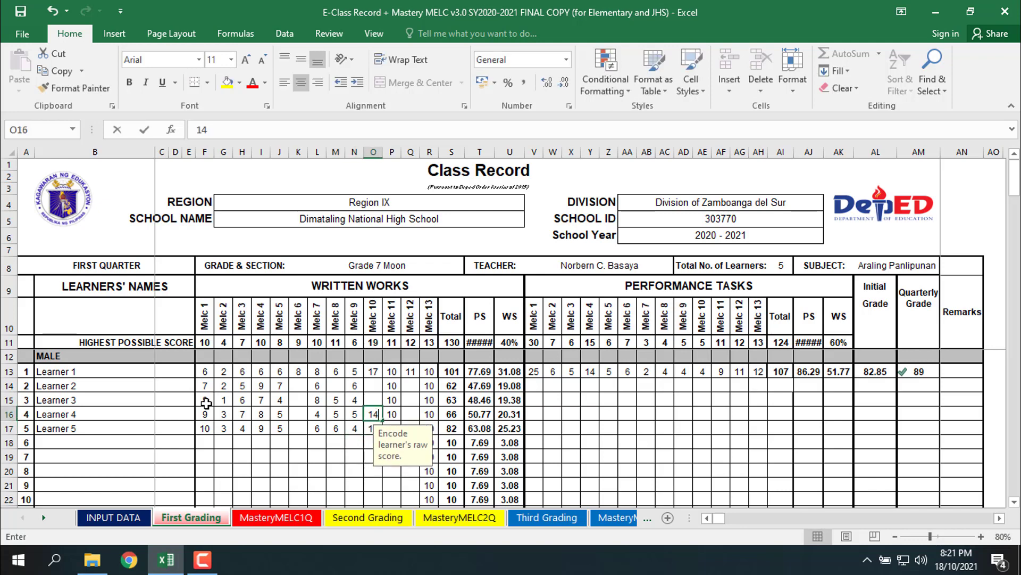
key(Up)
text(16)
key(Up)
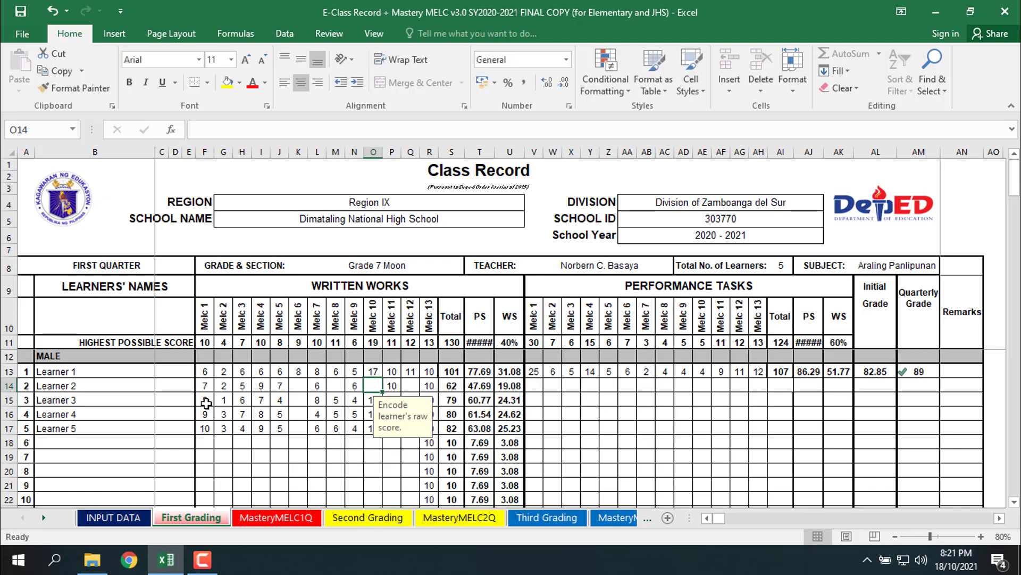
text(18)
key(Right)
Step: Enter Written Works Melc 12 scores of 11 for Learner 2, 10 for Learner 3, 9 for Learner 4 and 8 for Learner 5
key(Right)
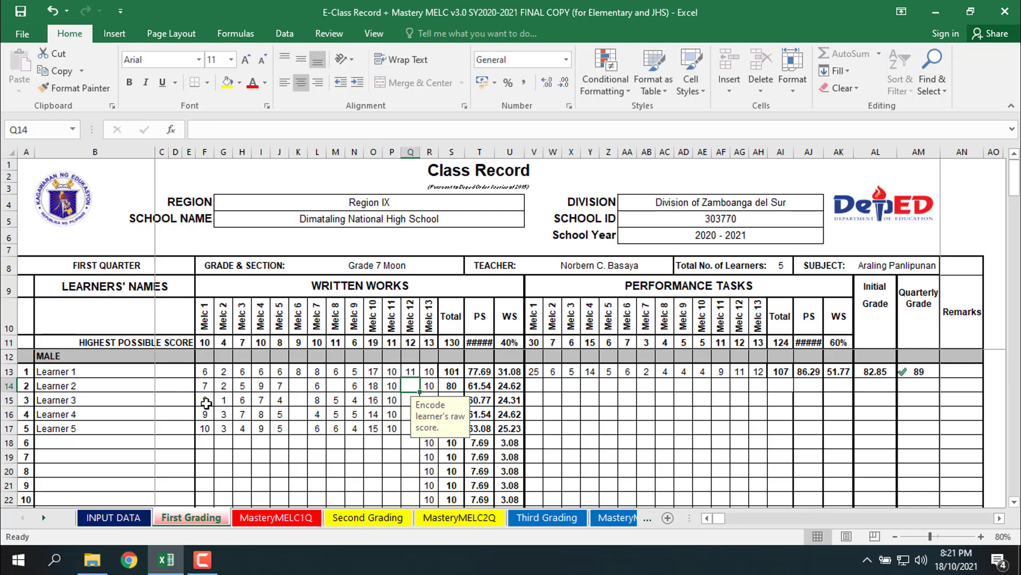
text(45)
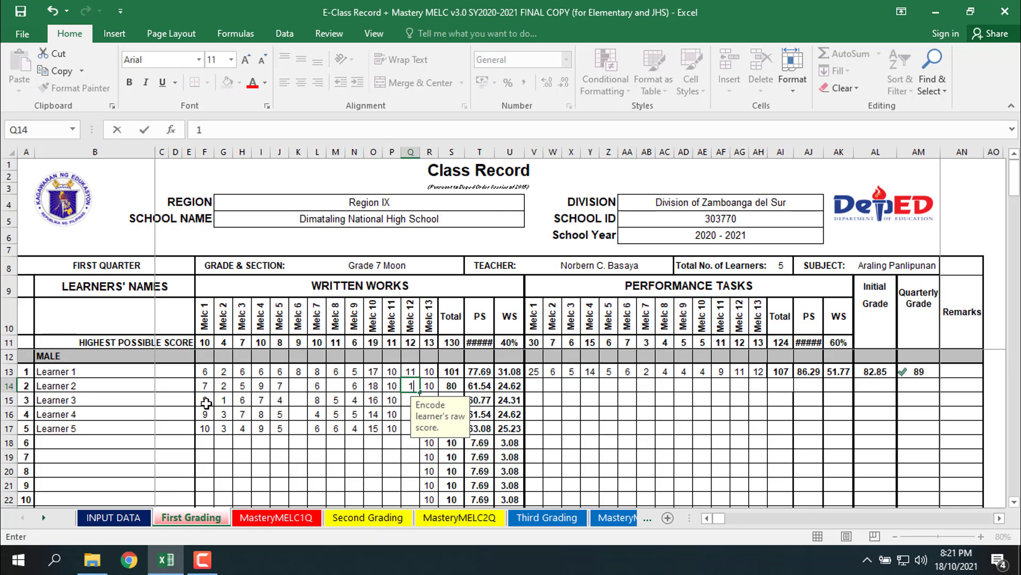
key(Return)
text(10)
key(Return)
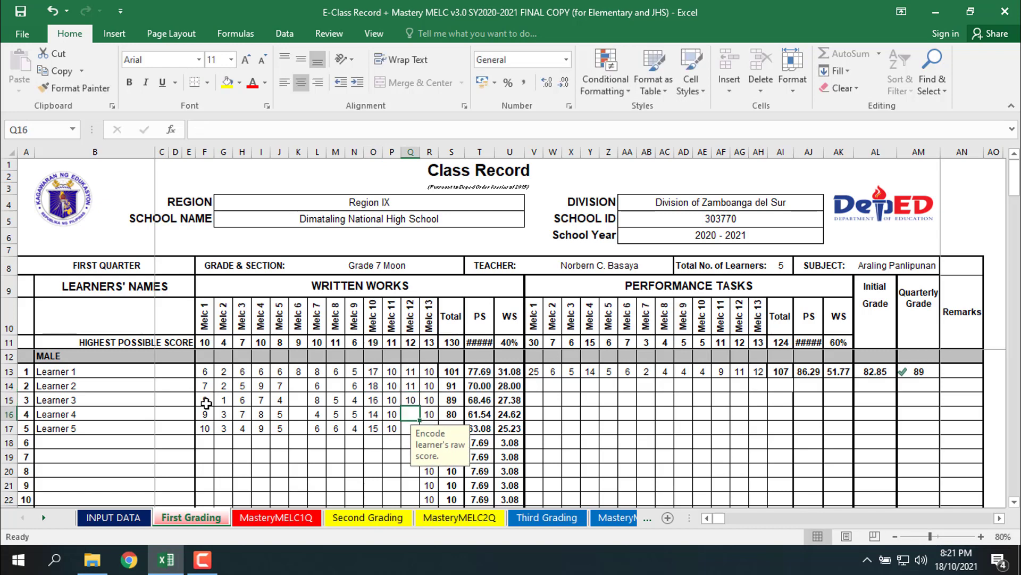
text(9)
key(Return)
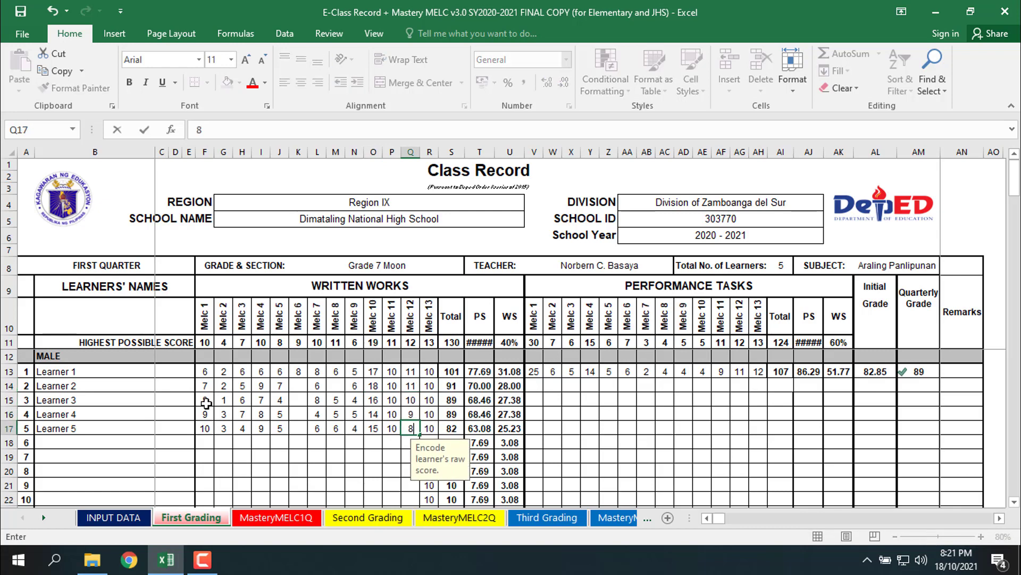
text(8)
key(Tab)
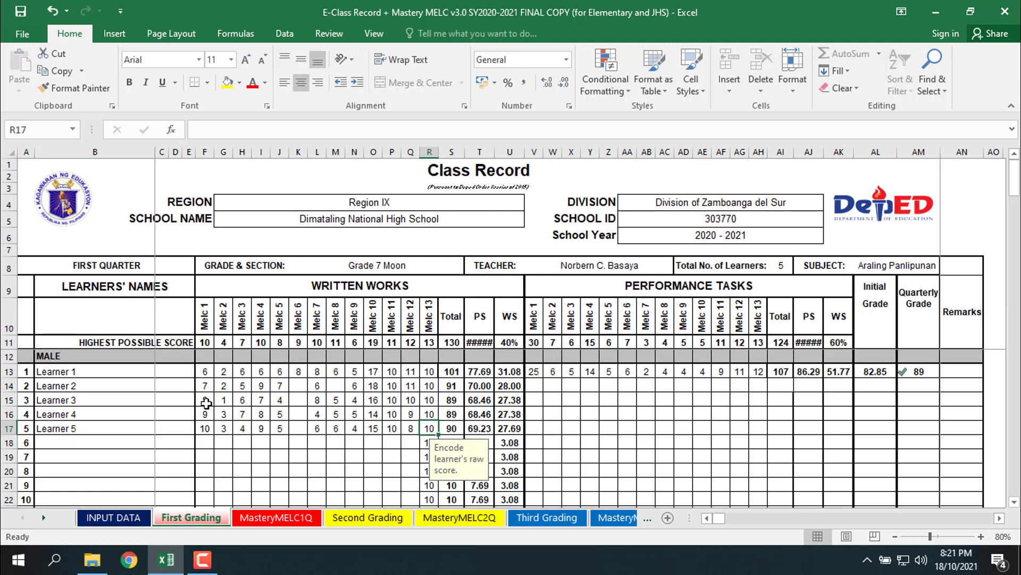
Step: Enter Written Works Melc 13 scores of 11 for Learner 5, 12 for Learner 4, 11 for Learner 3, 10 for Learner 2 and 9 for Learner 1
text(11)
key(Up)
text(2)
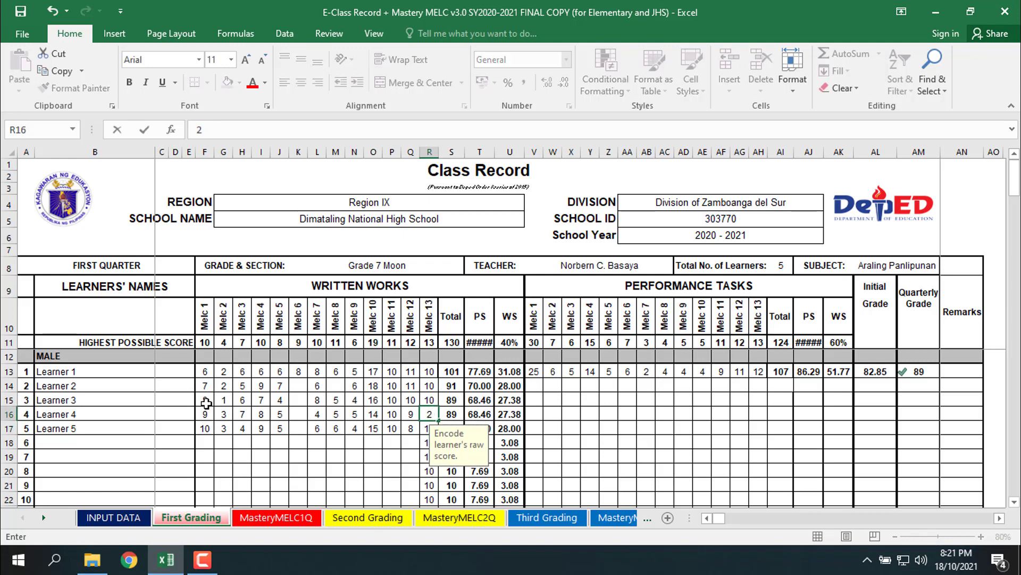
key(Up)
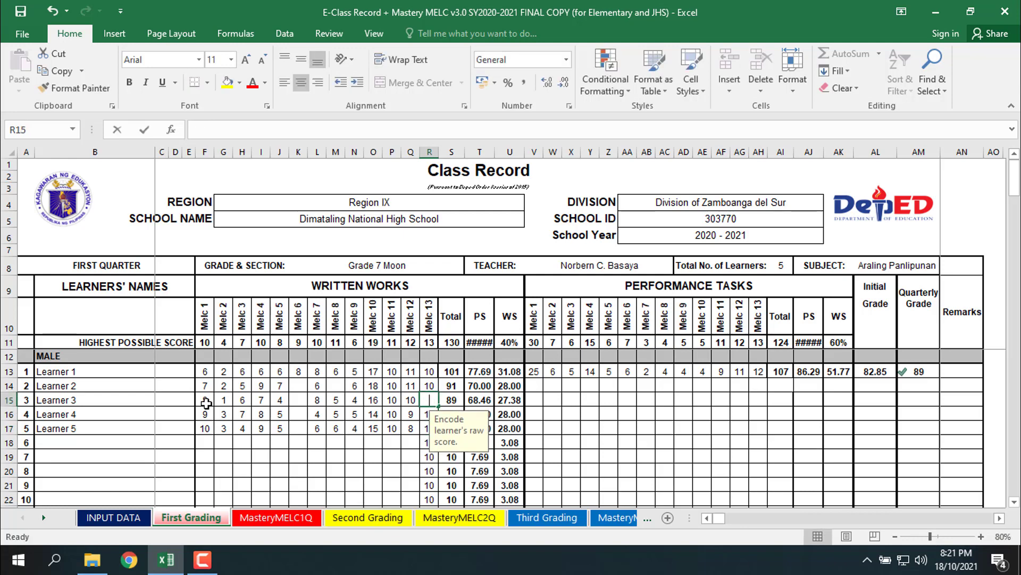
text(11)
key(Up)
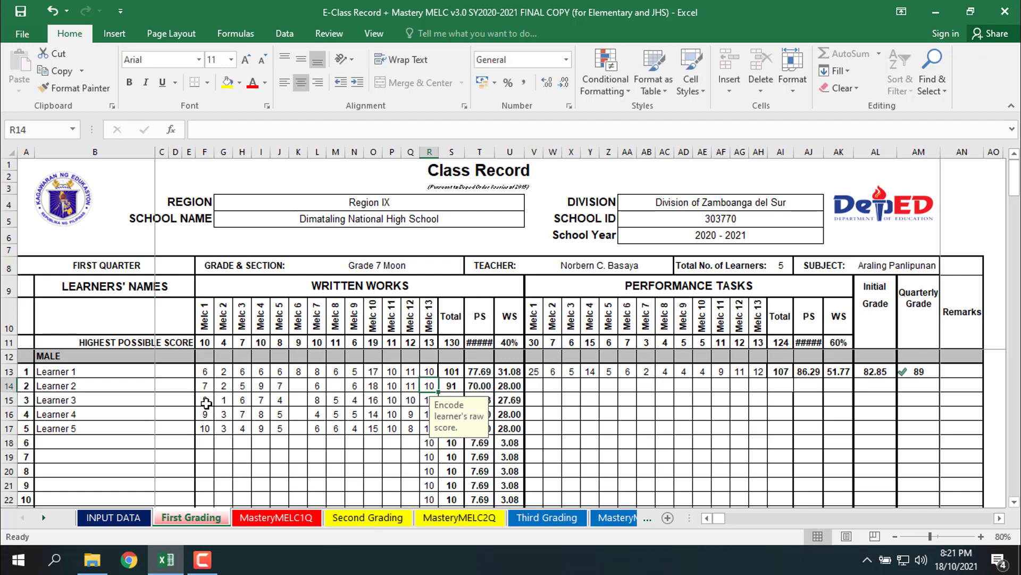
text(10)
key(Up)
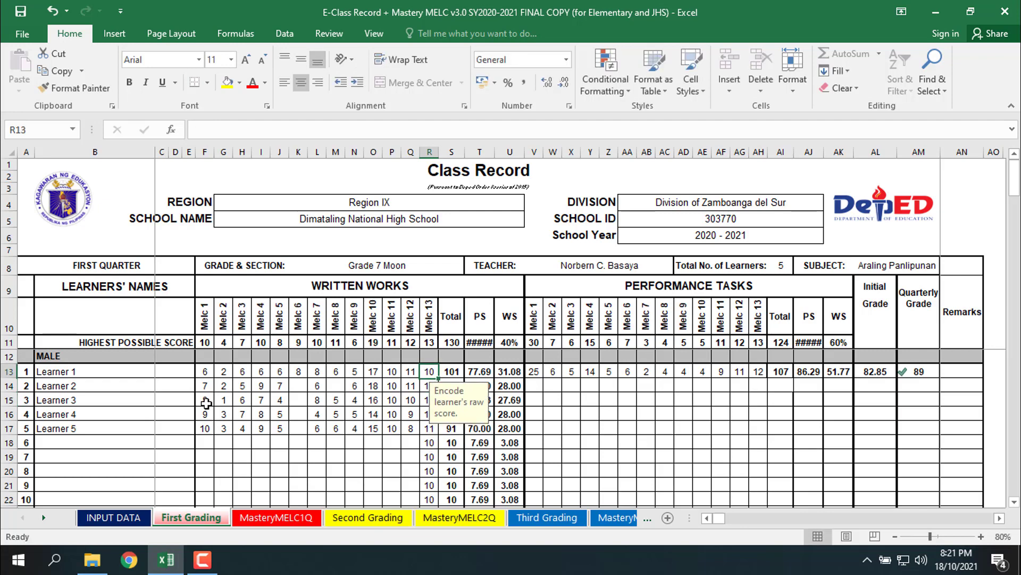
text(9)
key(Down)
Step: Clear the leftover Written Works Melc 13 scores in the unnamed learner rows below Learner 5
key(Down)
key(Down)
key(Down)
key(Down)
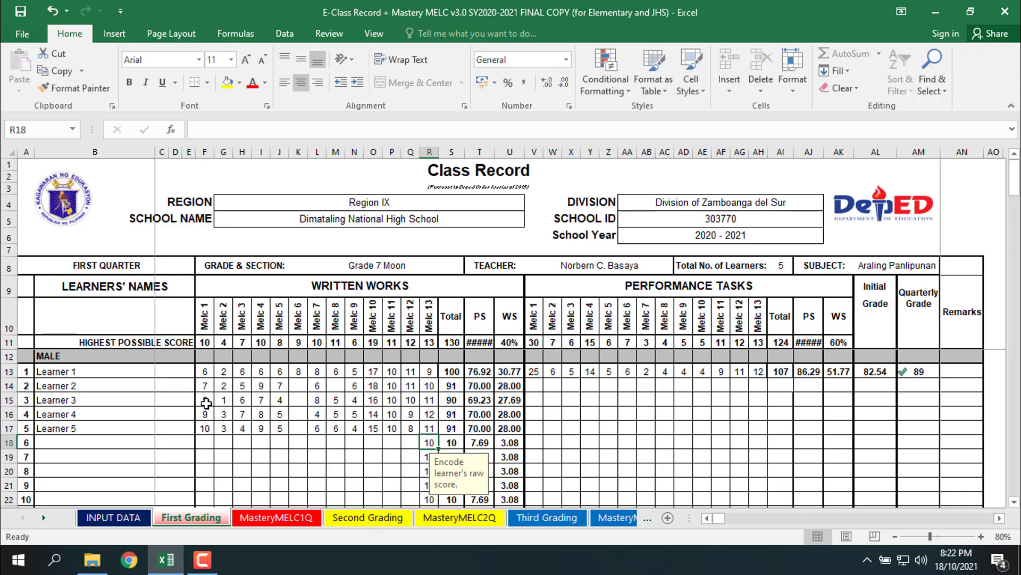
key(shift+Down)
key(shift+Down)
key(shift+Down)
key(shift+Down)
key(shift+Down)
key(shift+Down)
key(shift+Down)
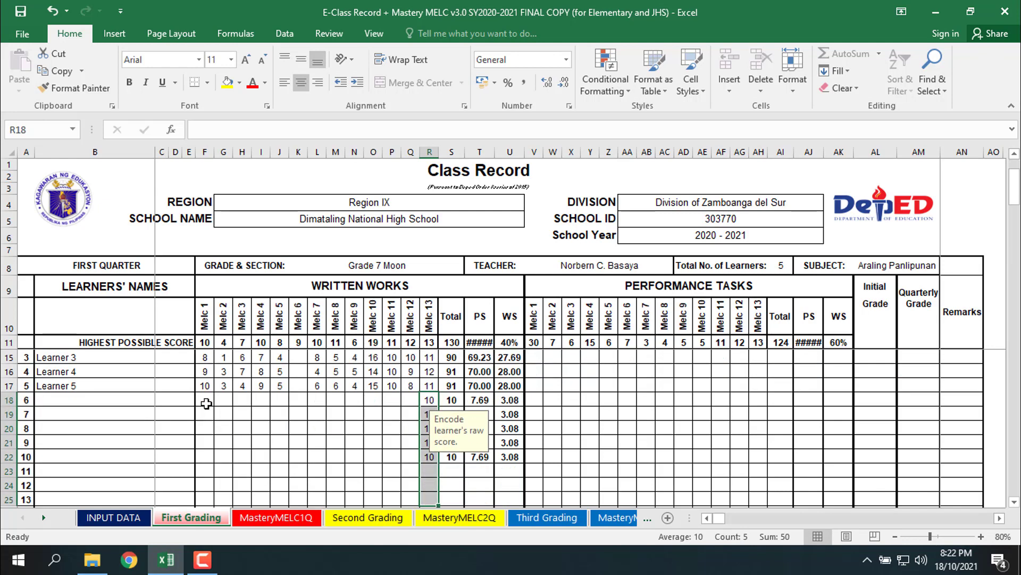
key(Delete)
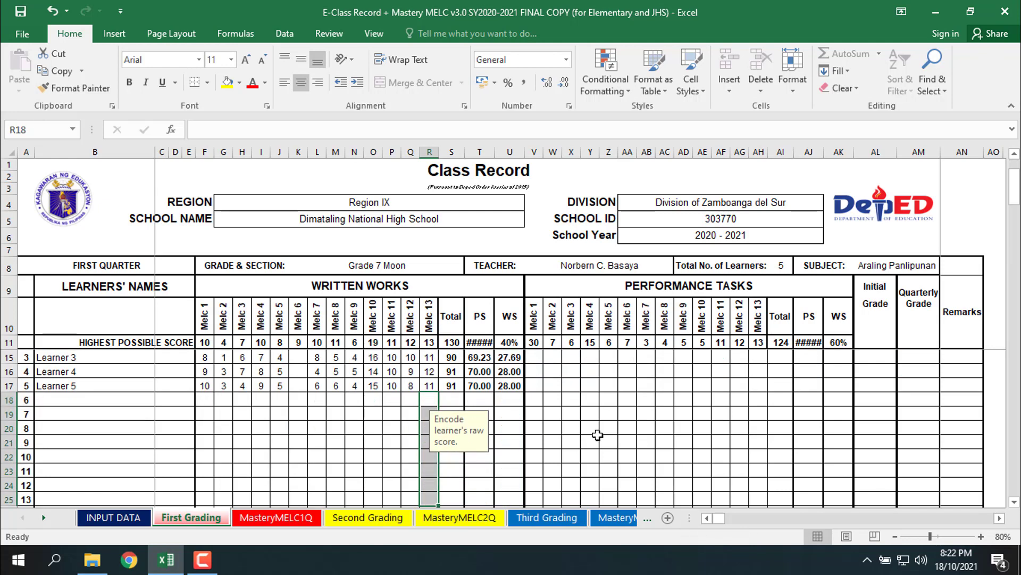
Step: Clear the Performance Tasks Melc 6 to Melc 13 highest possible scores and Learner 1's scores for the same Melcs
scroll(599, 435, up, 1)
click(597, 438)
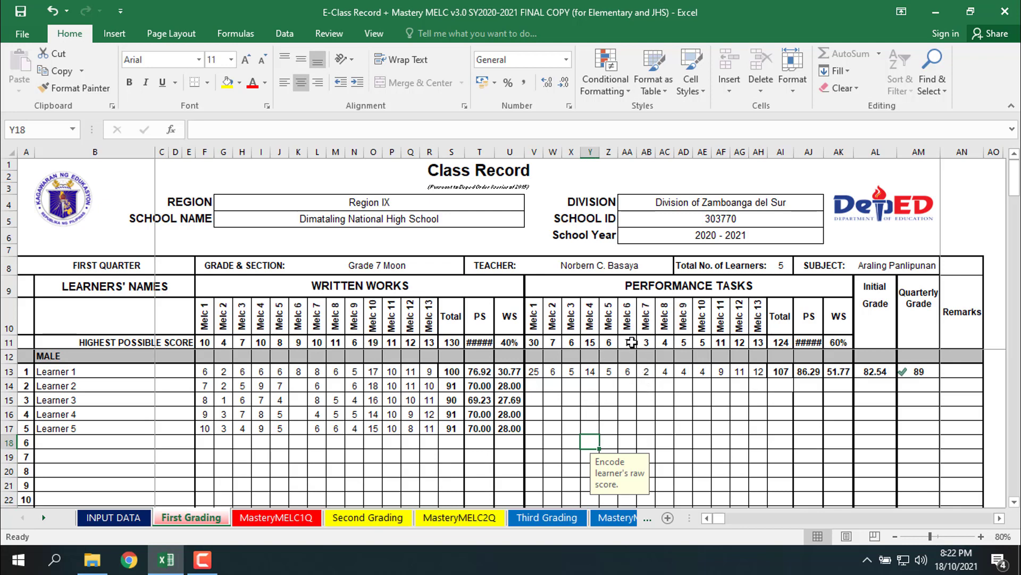
drag(631, 342, 758, 346)
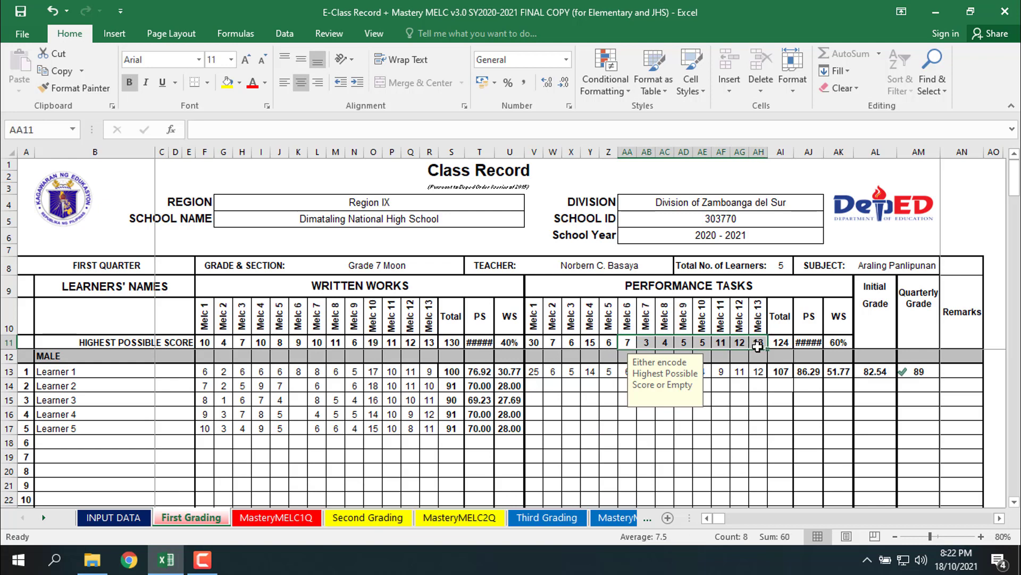
key(Delete)
click(627, 371)
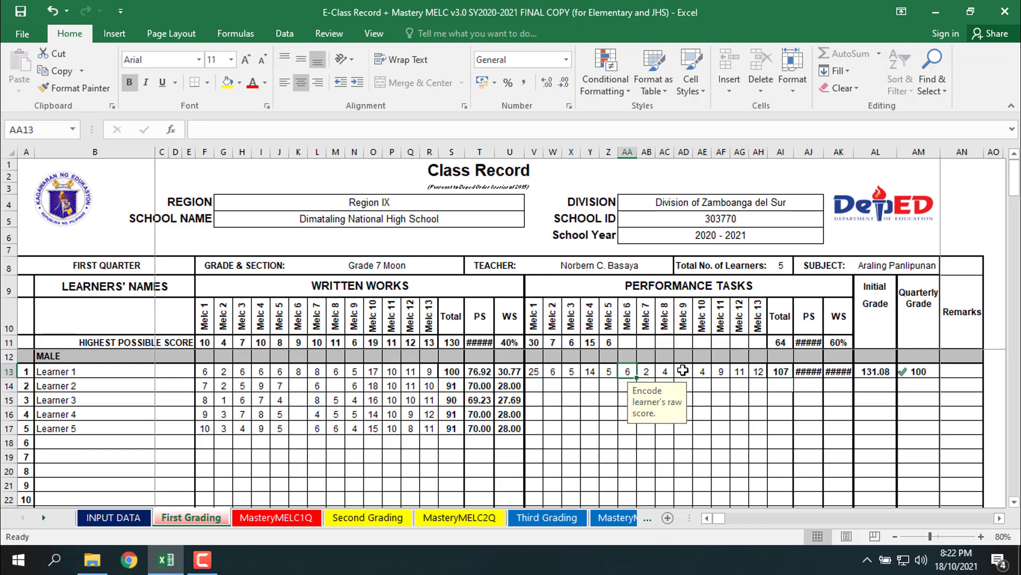
drag(684, 370, 761, 373)
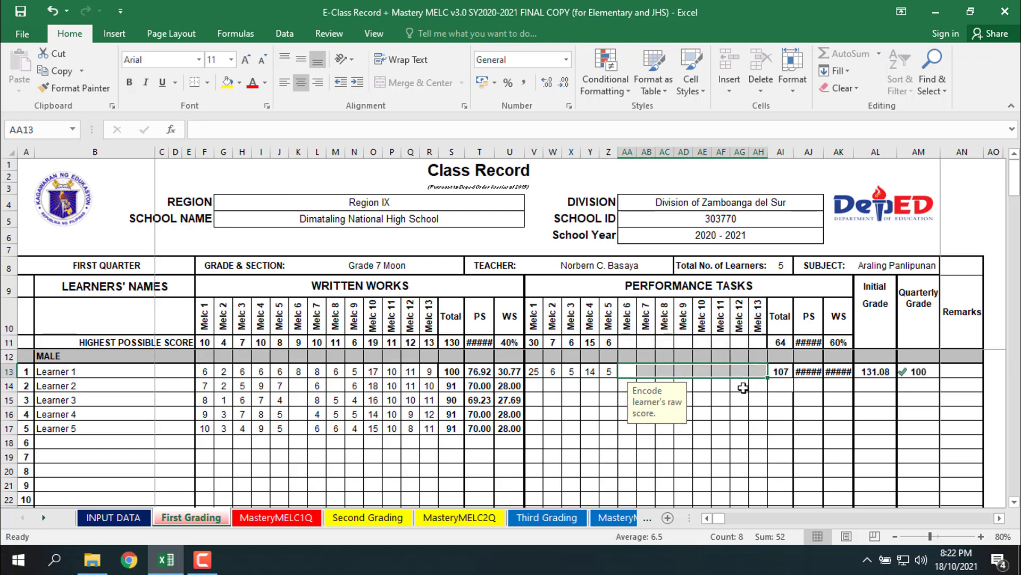
key(Delete)
Step: Enter Performance Tasks Melc 1 scores of 22 for Learner 2, 23 for Learner 3, 25 for Learner 4 and 24 for Learner 5
click(535, 384)
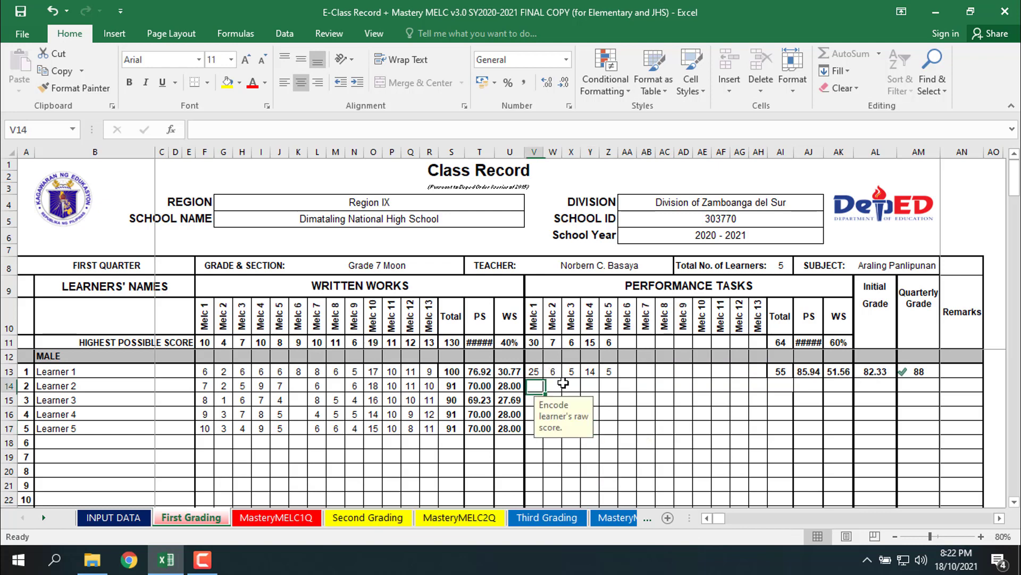
text(22)
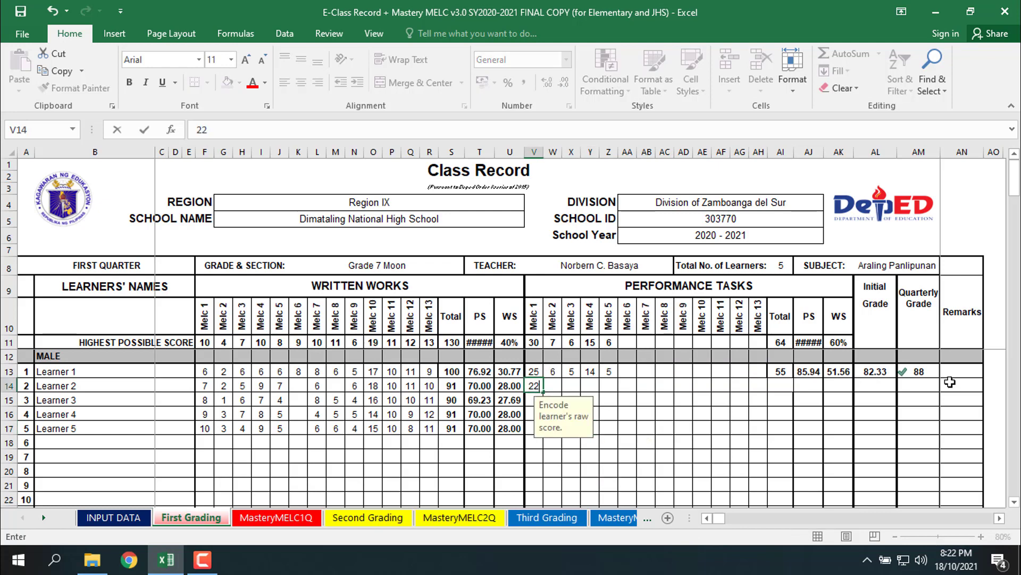
key(Return)
text(23)
key(Return)
text(25)
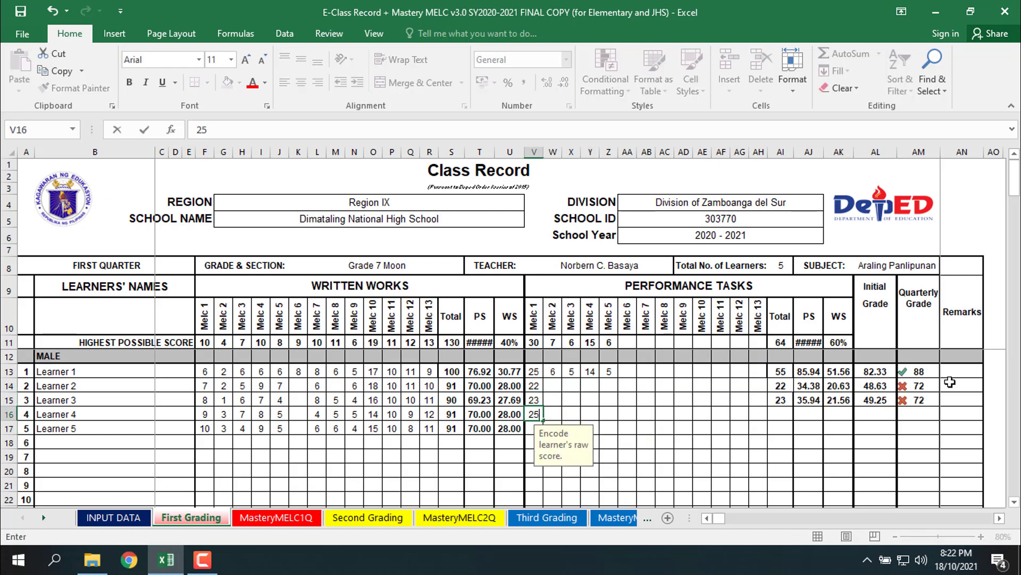
key(Return)
text(24)
key(Return)
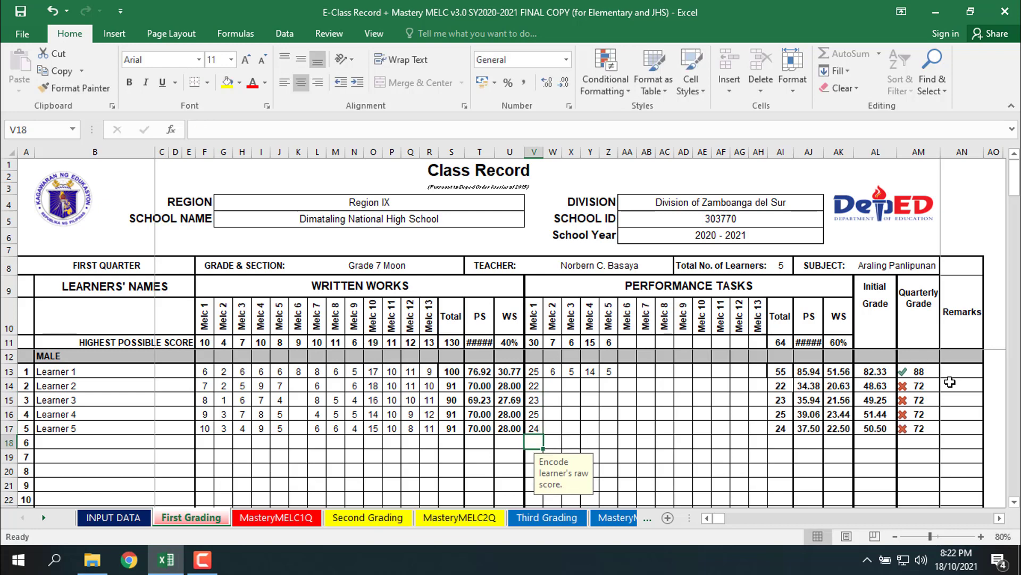
Step: Enter Performance Tasks Melc 2 scores of 4 for Learner 2, 5 for Learner 3, 6 for Learner 4 and 4 for Learner 5
key(Up)
key(Right)
key(Up)
key(Up)
key(Up)
key(Up)
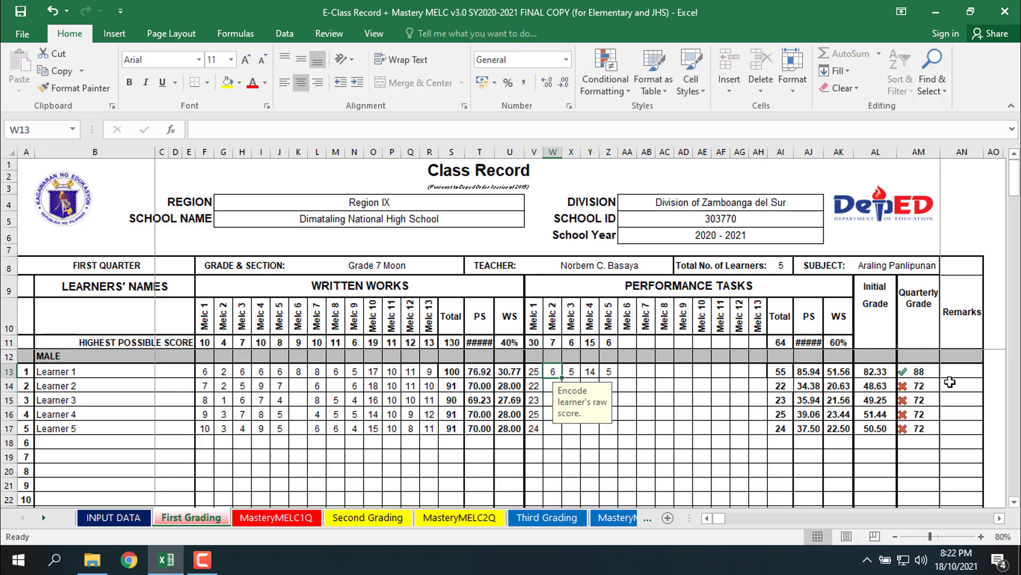
key(Down)
text(8)
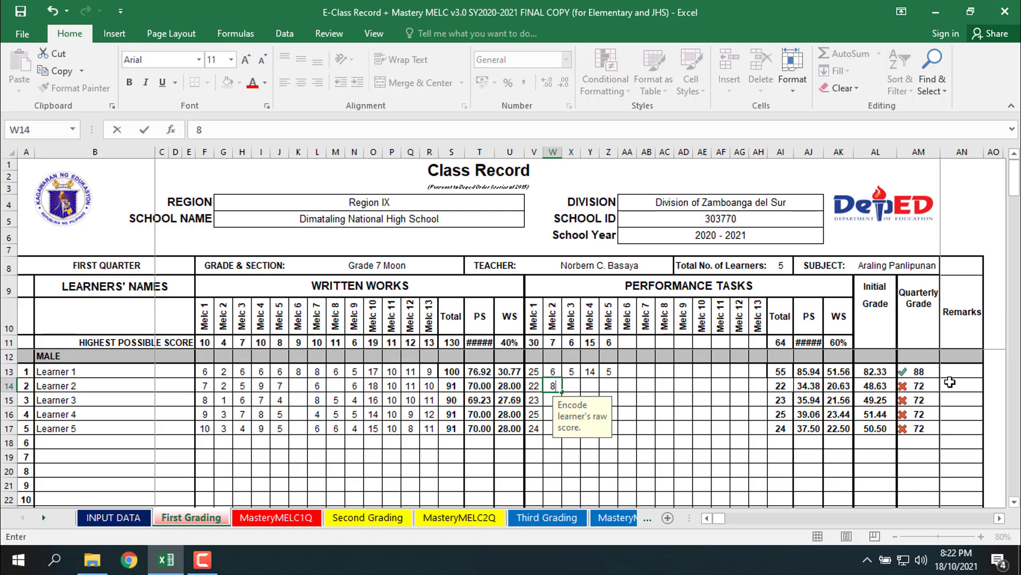
key(Return)
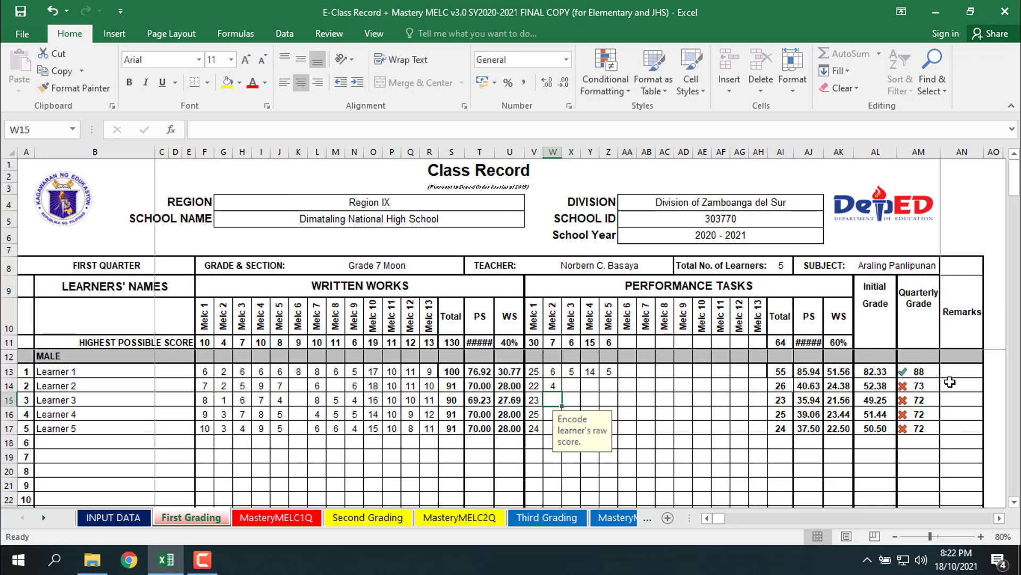
text(5)
key(Return)
text(6)
key(Return)
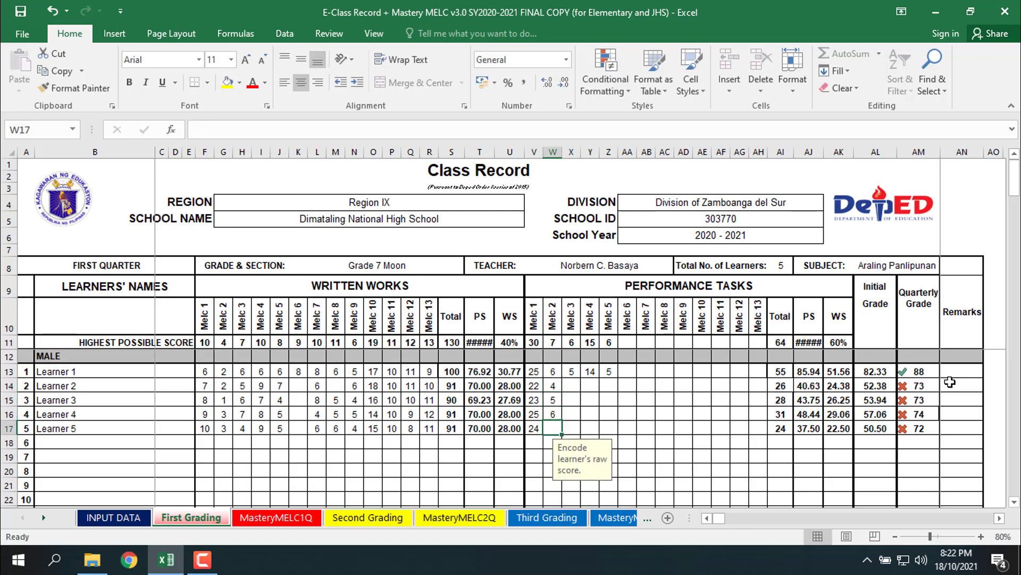
text(4)
key(Return)
Step: Enter Performance Tasks Melc 3 scores of 4 for Learner 2, 3 for Learner 3, 2 for Learner 4 and 3 for Learner 5
key(Right)
key(Up)
key(Up)
key(Up)
key(Up)
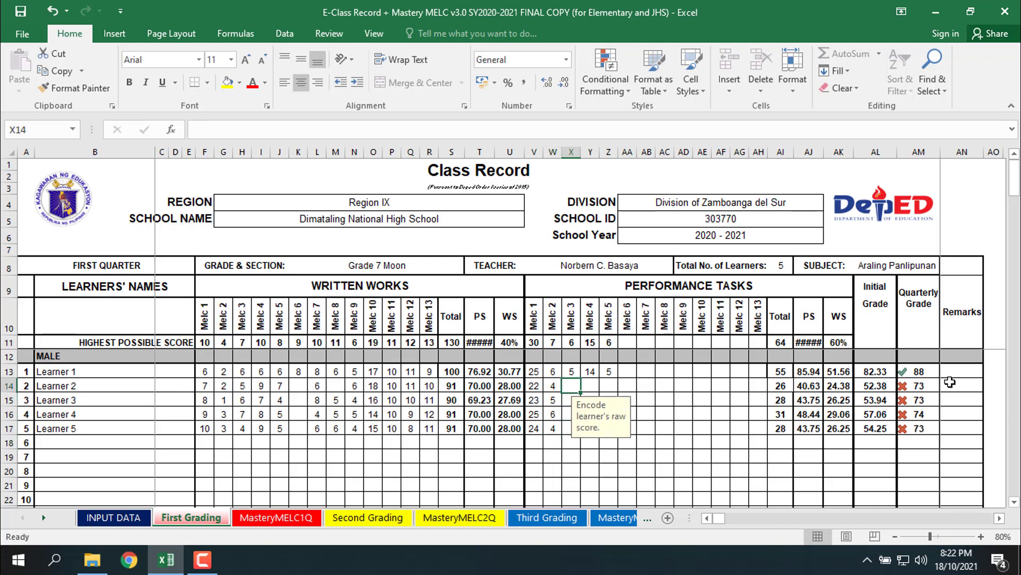
text(4)
key(Return)
text(3)
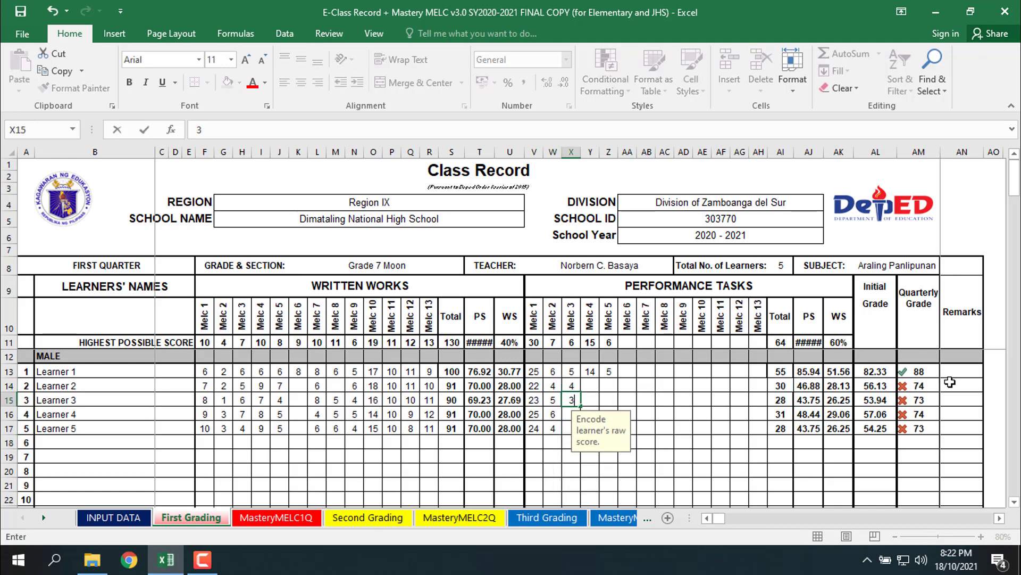
key(Return)
text(2)
key(Return)
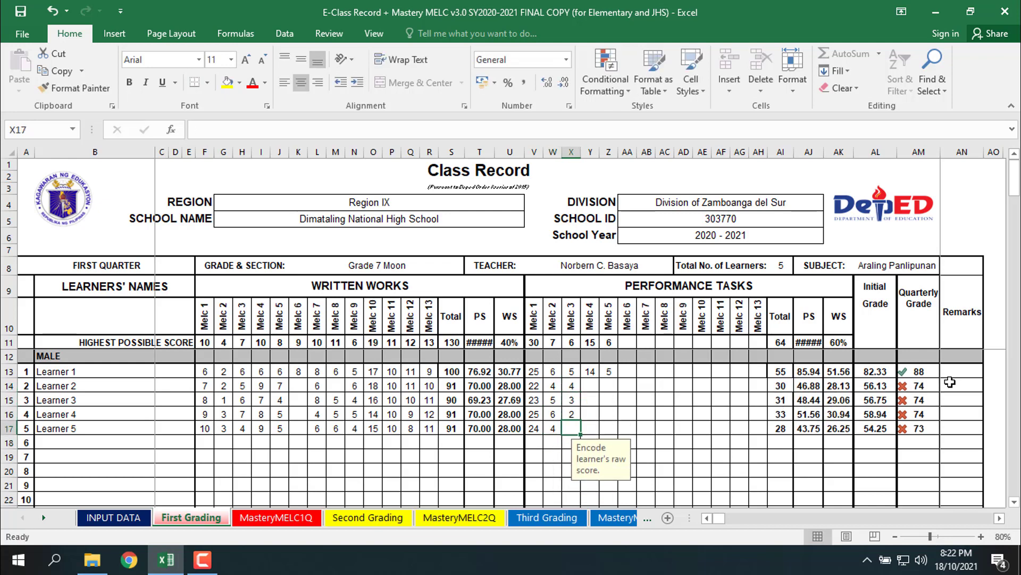
text(3)
key(Return)
Step: Set the Performance Tasks Melc 4 scores of Learners 1 to 5 to 11, 9, 8, 9 and 10
key(Right)
key(Up)
key(Up)
key(Up)
key(Up)
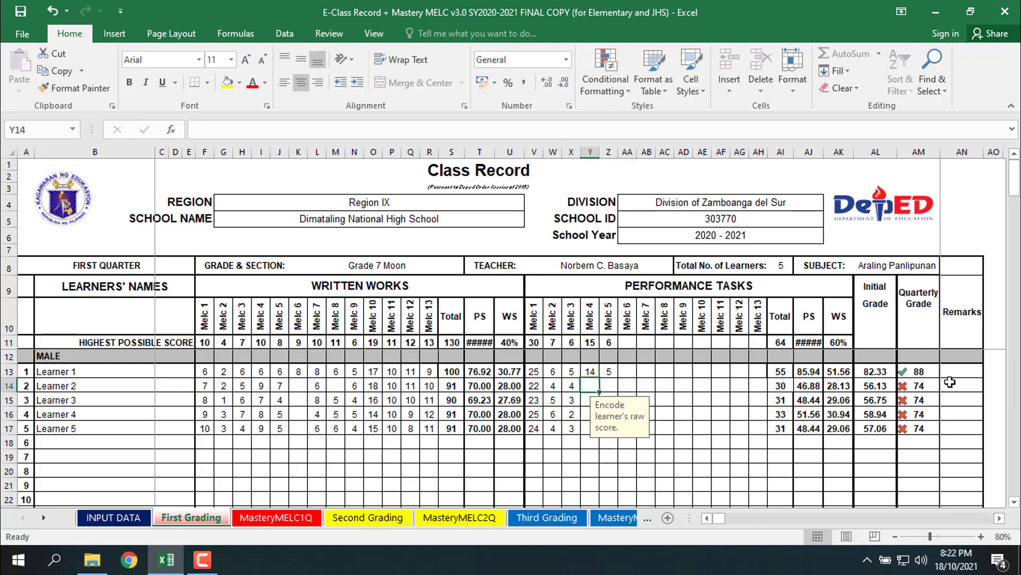
text(11)
key(Return)
text(9)
key(Return)
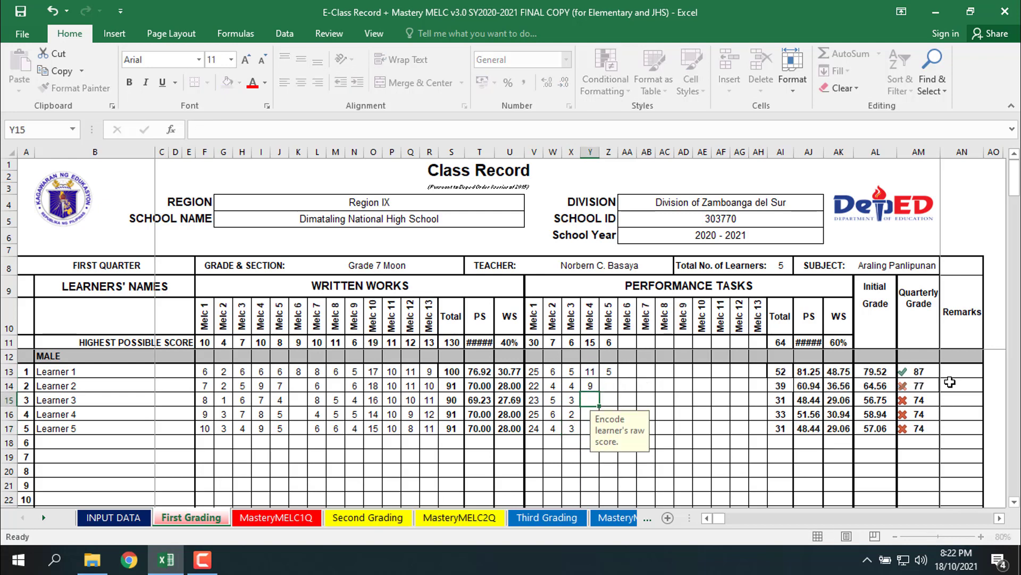
text(8)
key(Return)
text(9)
key(Return)
text(10)
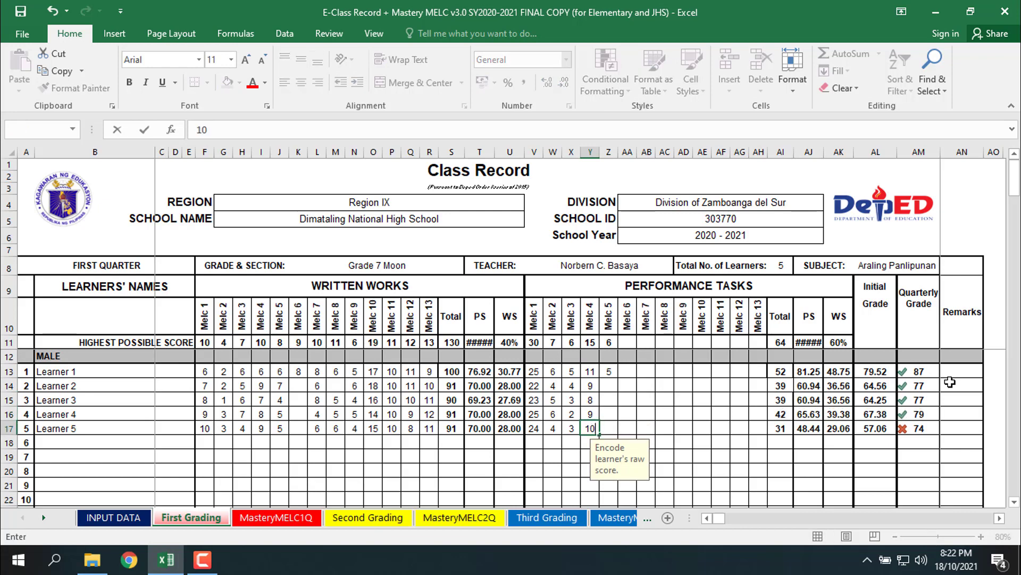
key(Return)
Step: Enter Performance Tasks Melc 5 scores of 4 for Learner 2, 5 for Learner 3, 3 for Learner 4 and 2 for Learner 5
key(Right)
key(Up)
key(Up)
key(Up)
key(Up)
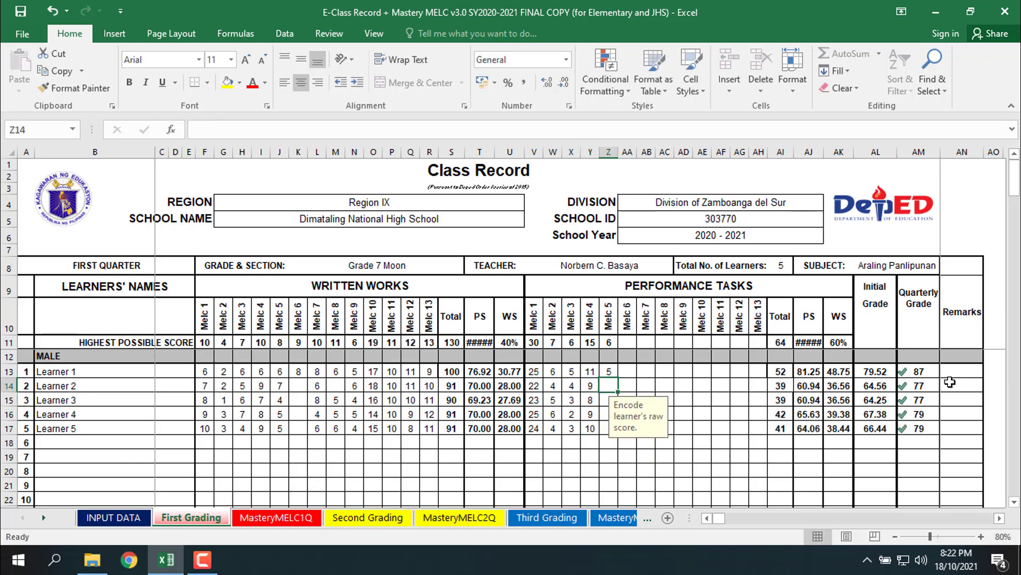
text(4)
key(Return)
text(5)
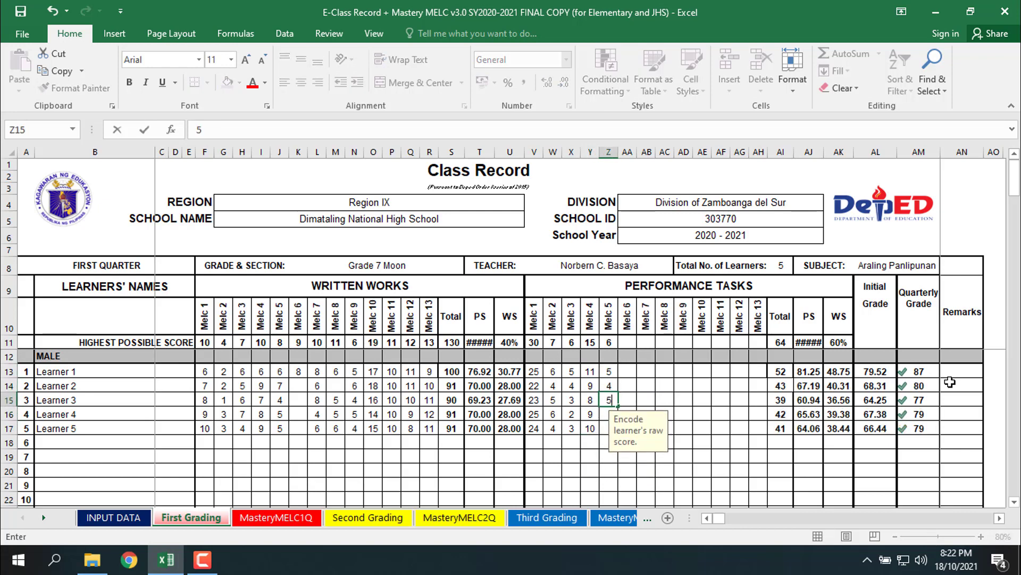
key(Return)
text(3)
key(Return)
text(2)
key(Return)
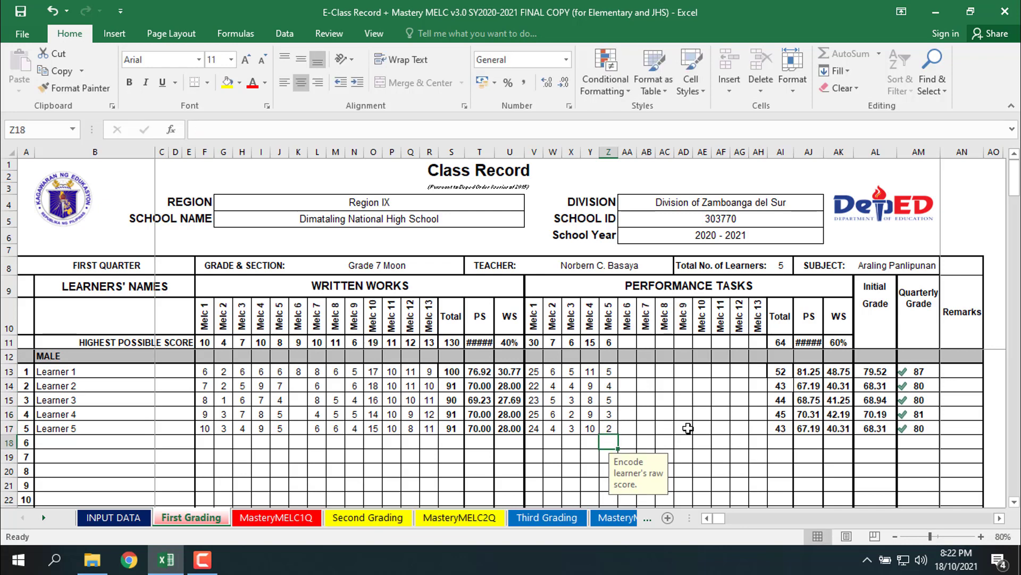
Step: Examine the Written Works percentage score in the Highest Possible Score row and the learners' score rows below it
click(476, 342)
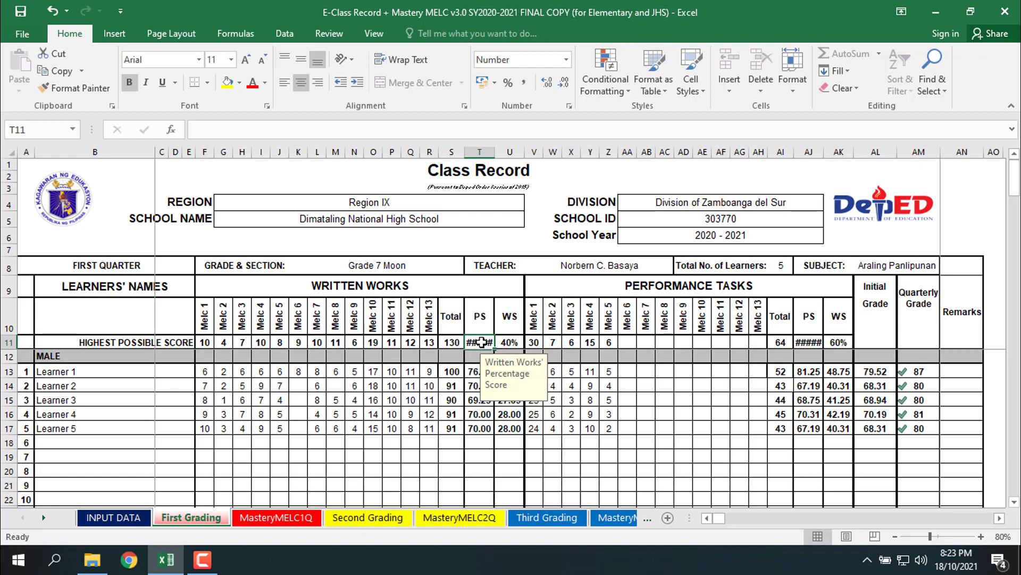
click(981, 536)
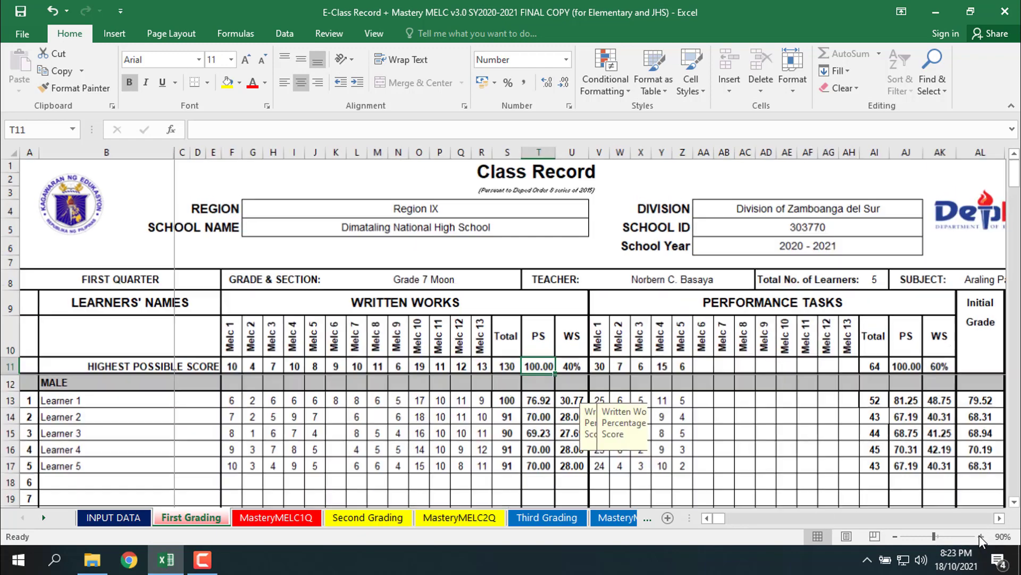
click(981, 536)
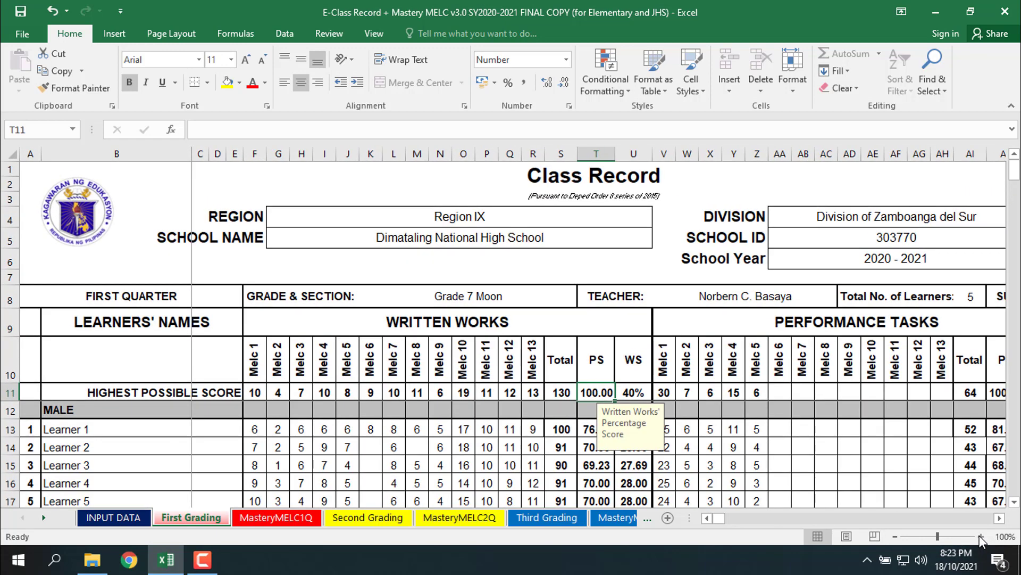
click(895, 536)
click(896, 537)
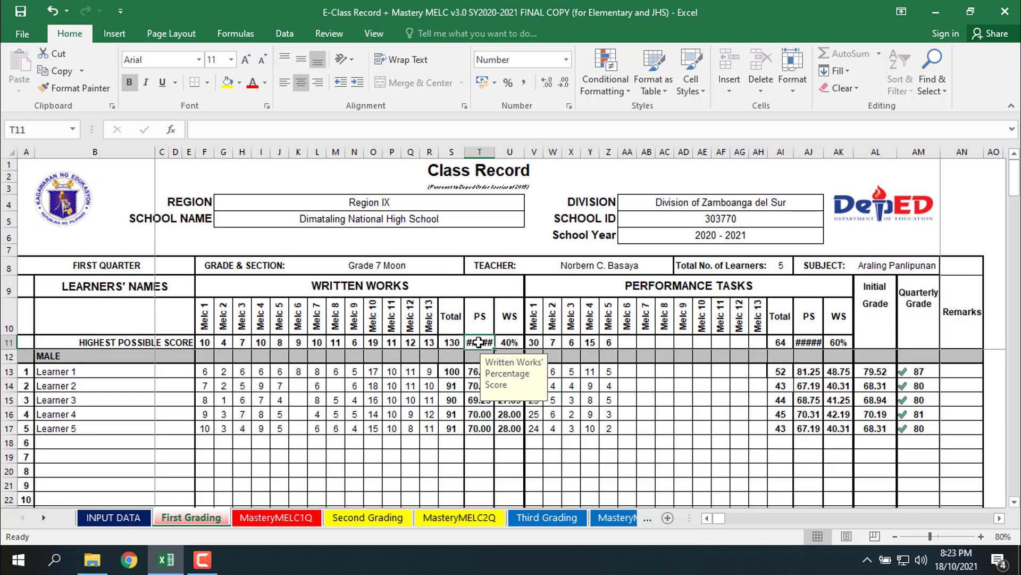
scroll(477, 441, down, 1)
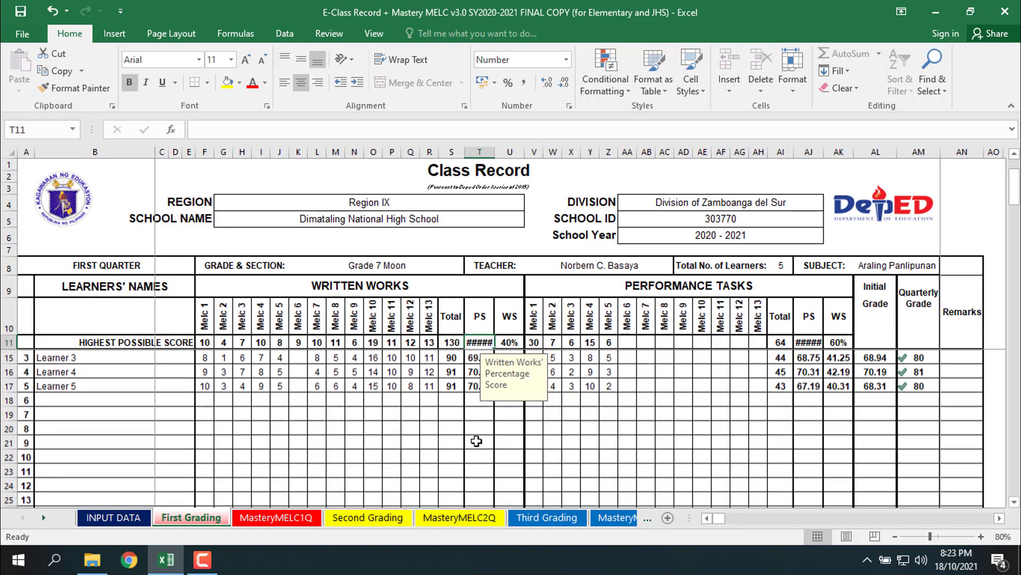
scroll(477, 441, up, 1)
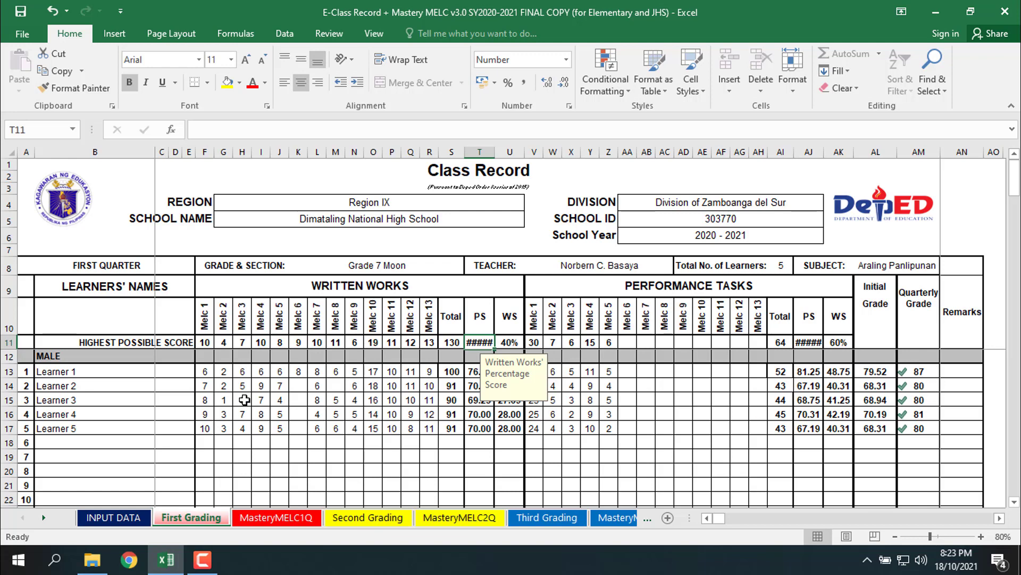
Step: Set Learner 2's Written Works scores for Melc 1 to Melc 4 to 2, 1, 2 and 3
click(207, 386)
text(2)
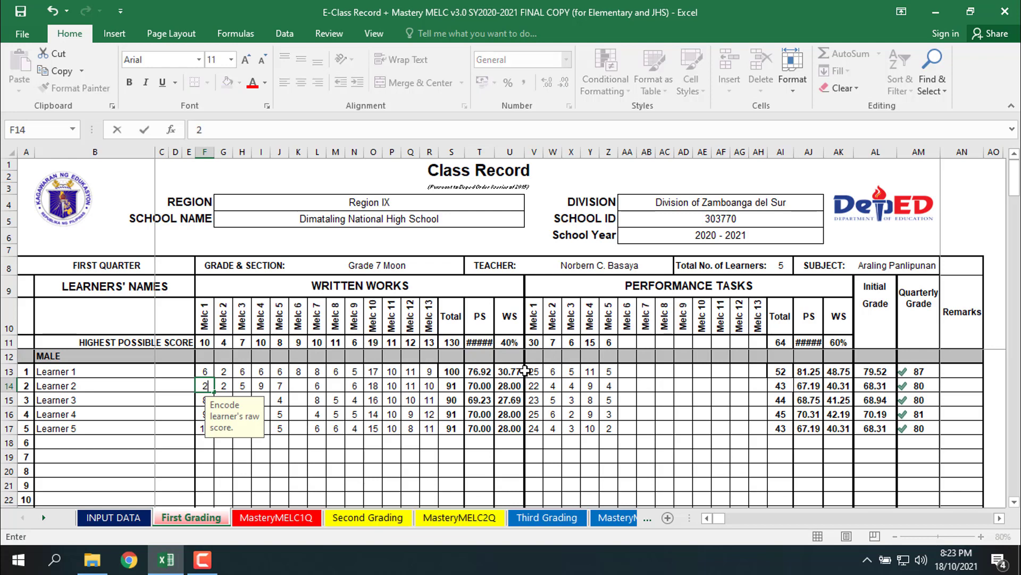
key(Tab)
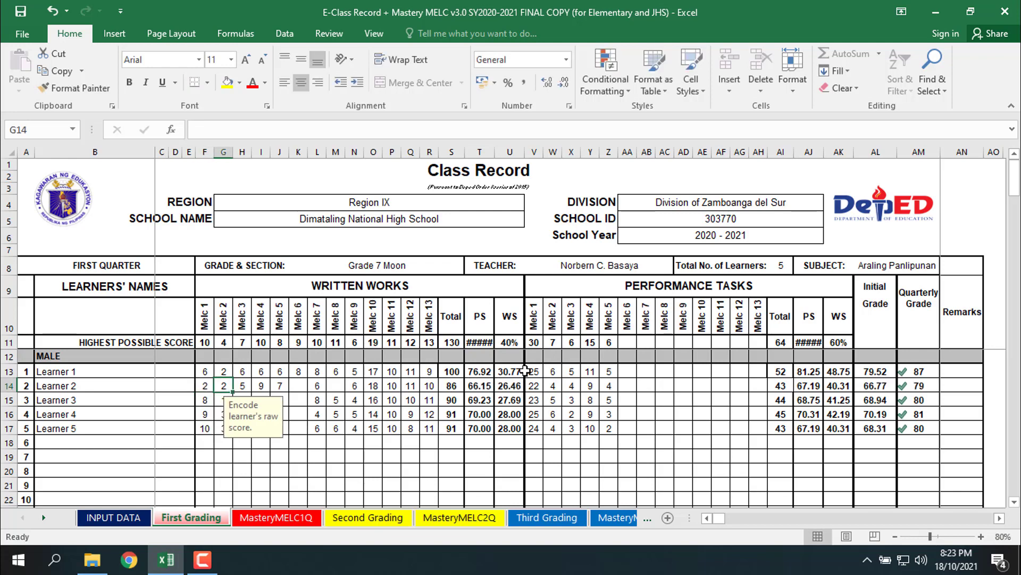
text(1)
key(Tab)
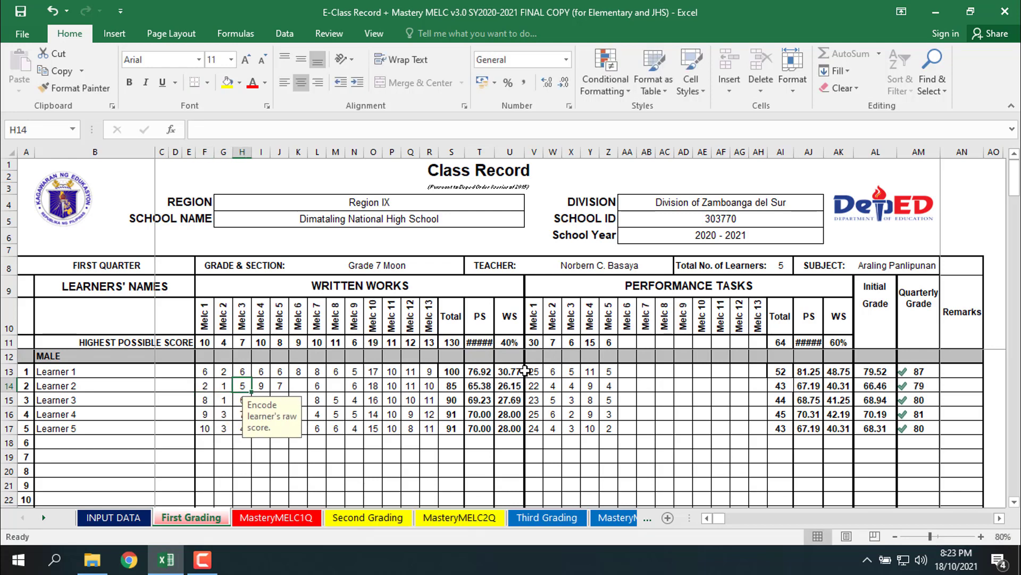
text(2)
key(Tab)
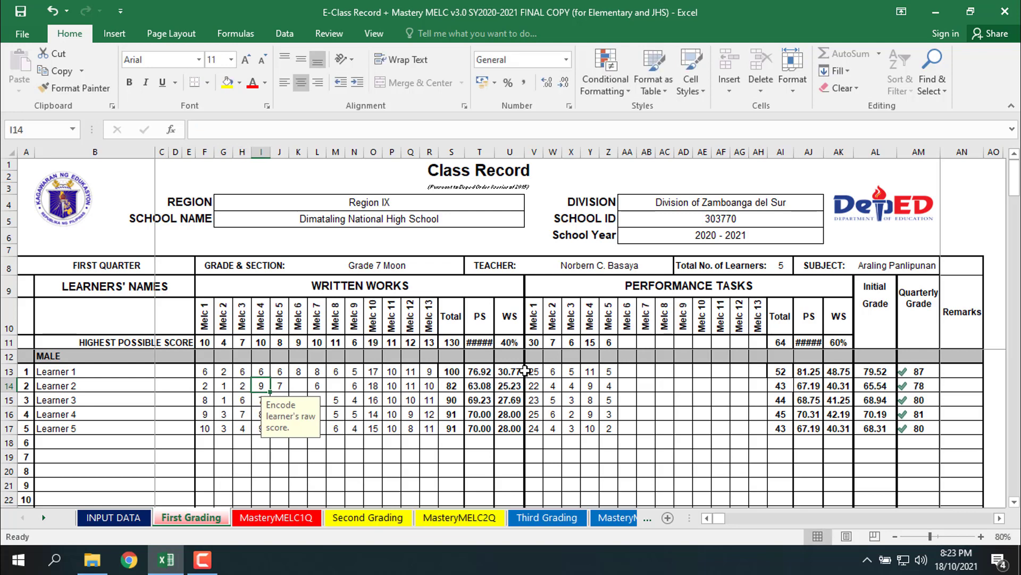
text(3)
key(Tab)
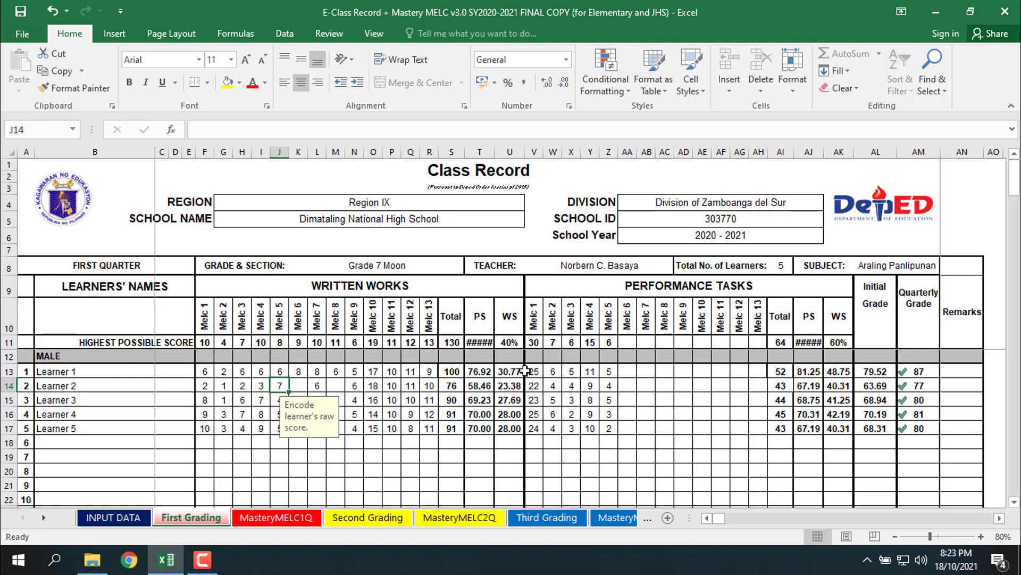
Step: Clear Learner 2's Written Works Melc 5 score and set the Melc 9 score to 1 and the Melc 11 score to 2
key(Delete)
key(Tab)
key(Tab)
key(Tab)
key(Tab)
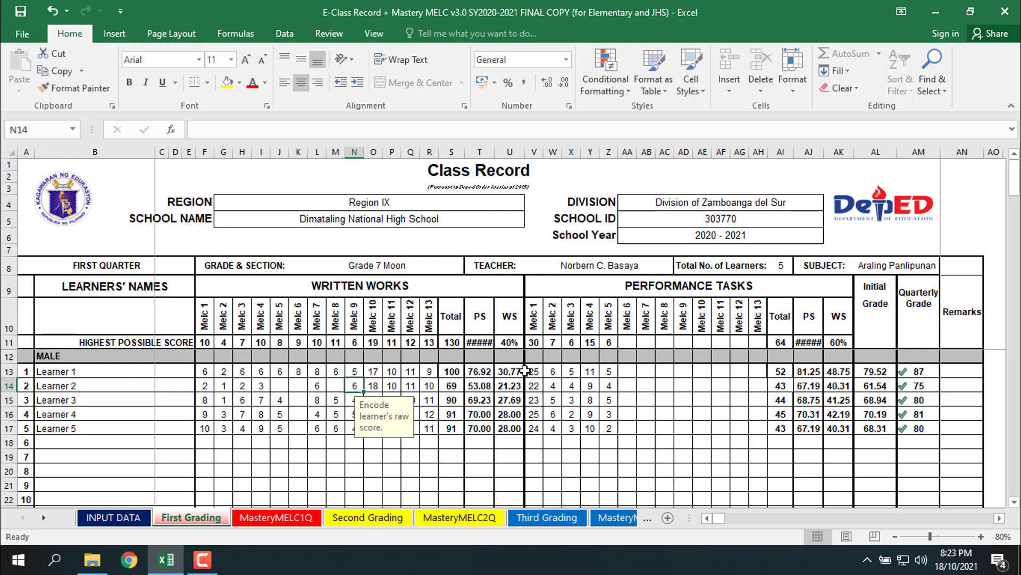
text(1)
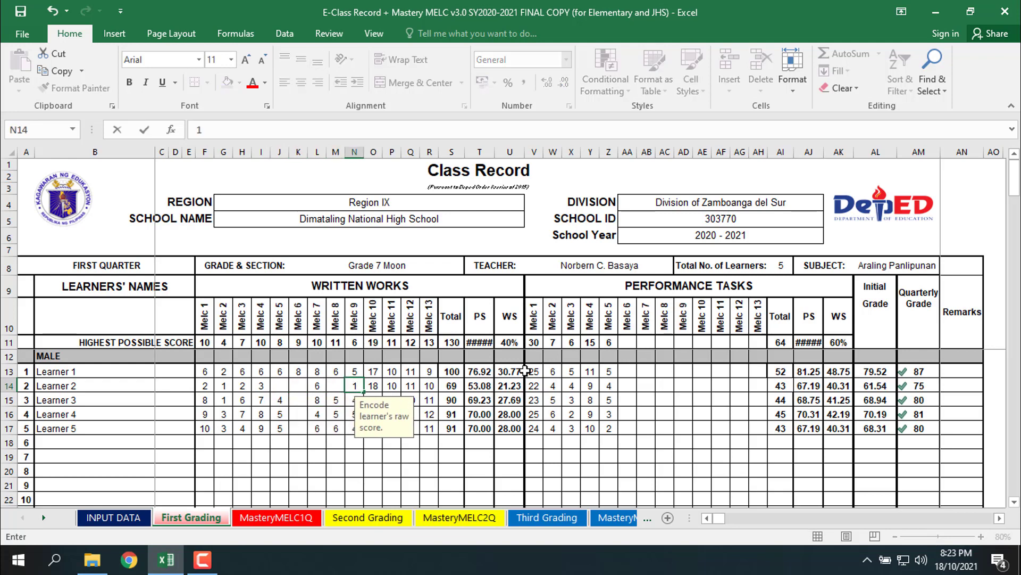
key(Tab)
key(Tab)
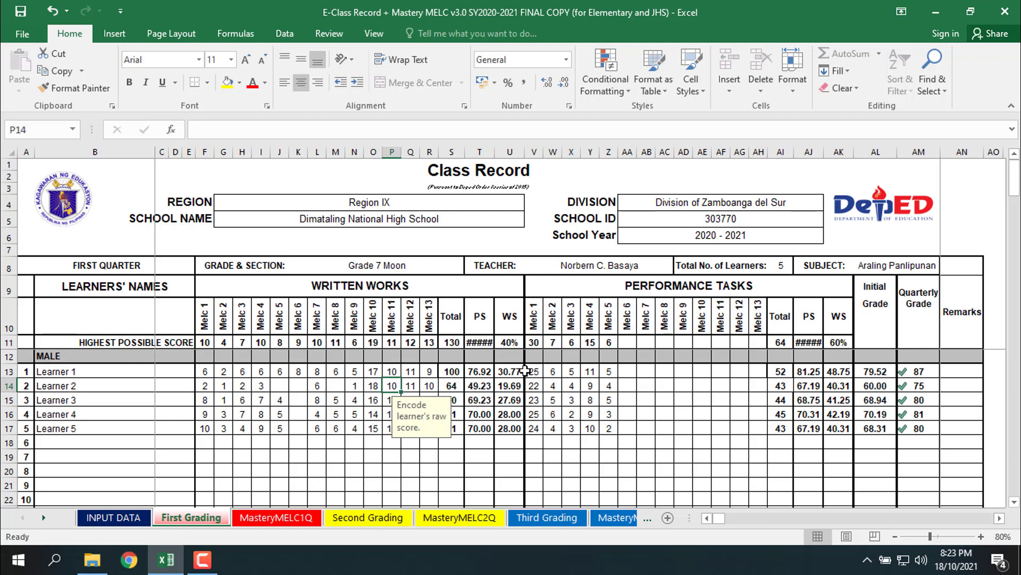
text(2)
key(Left)
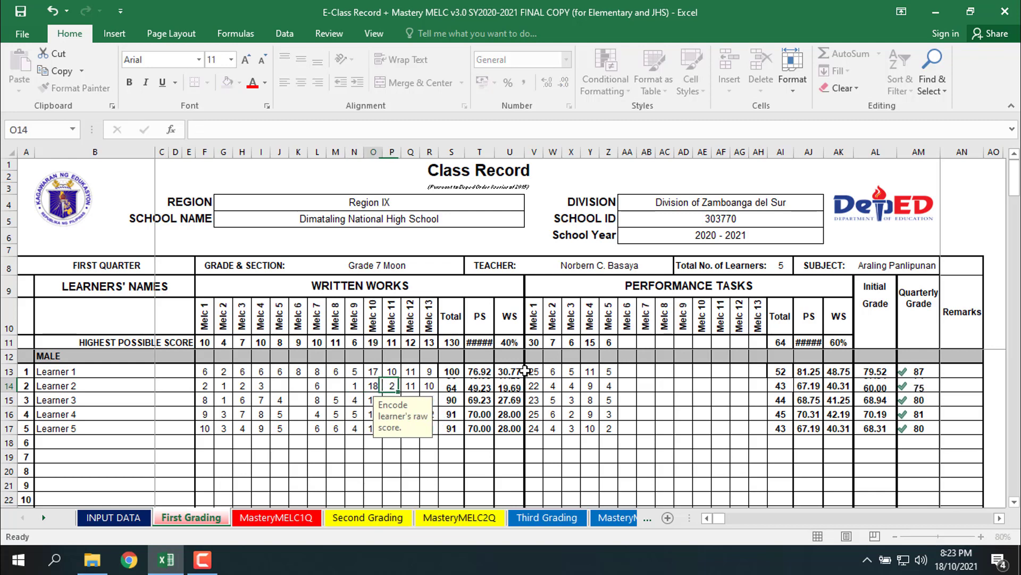
key(Left)
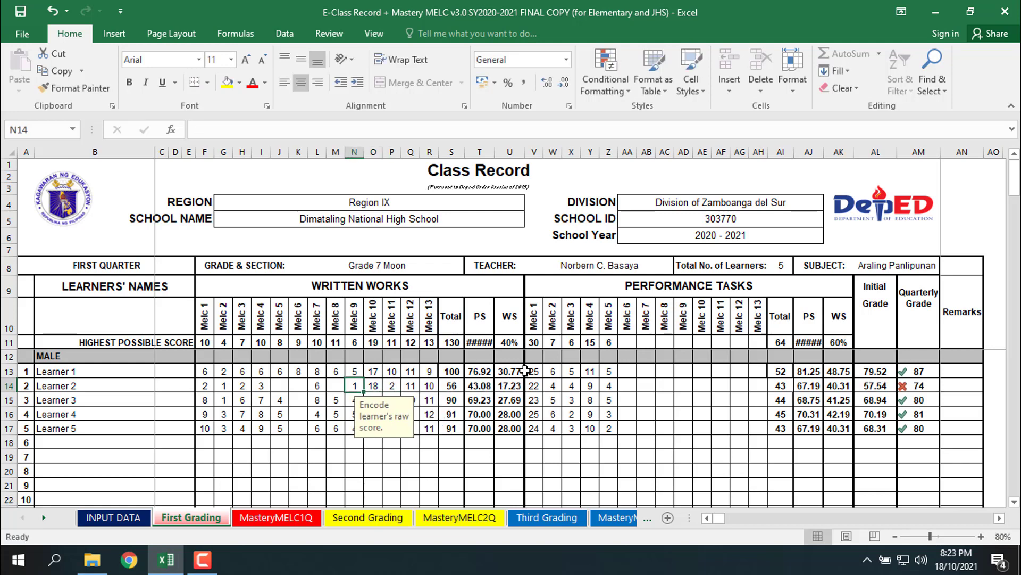
Step: Set Learner 2's Performance Tasks scores for Melc 3 and Melc 4 to 2 each
key(Right)
key(Right)
key(Right)
key(Right)
key(Right)
key(Right)
key(Right)
key(Right)
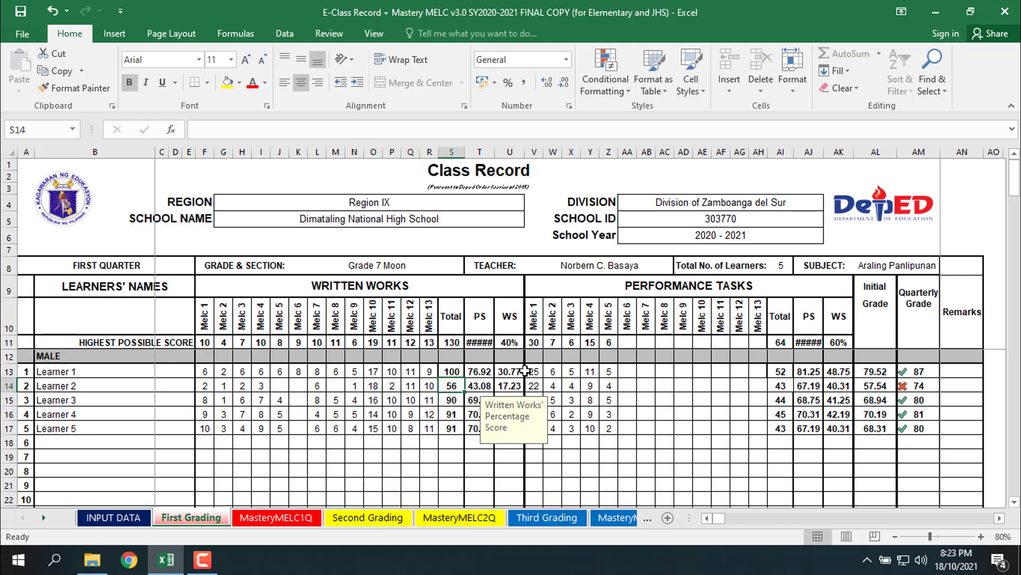
key(Right)
key(Right)
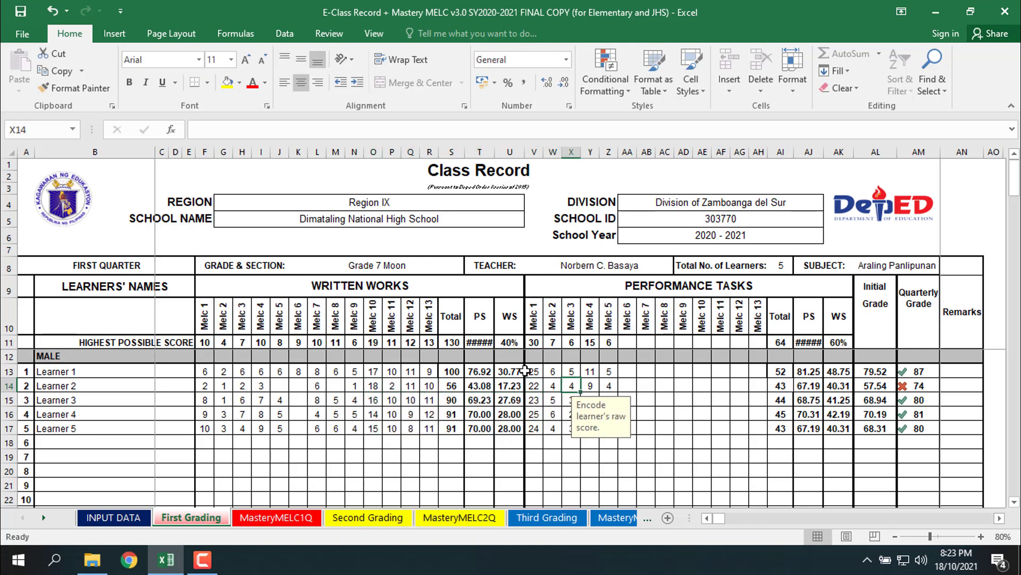
text(2)
key(Right)
text(2)
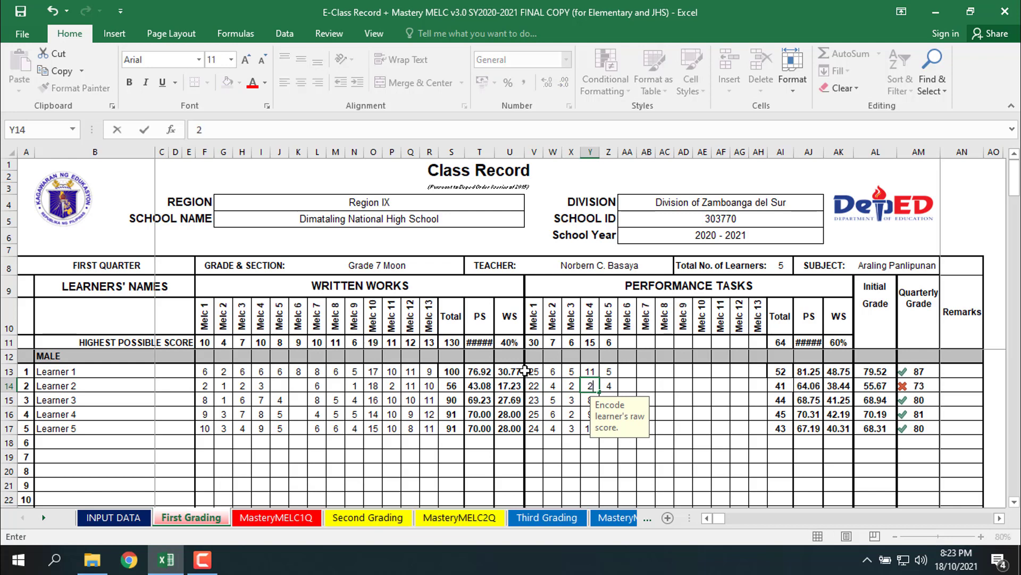
key(Right)
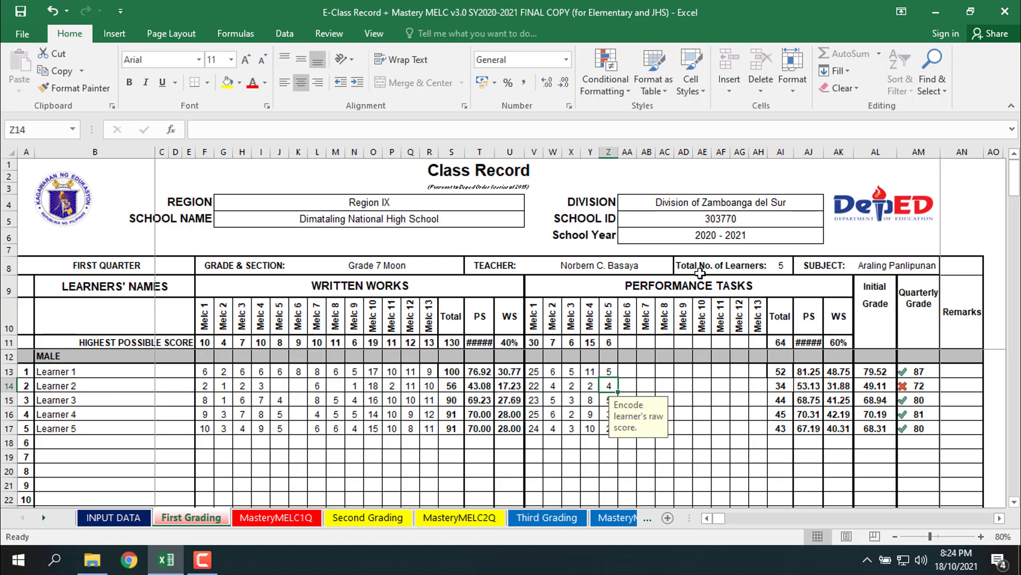
Step: Extend the male name list on the INPUT DATA sheet with Learner 6 and check the Total No. of Learners on First Grading
click(780, 269)
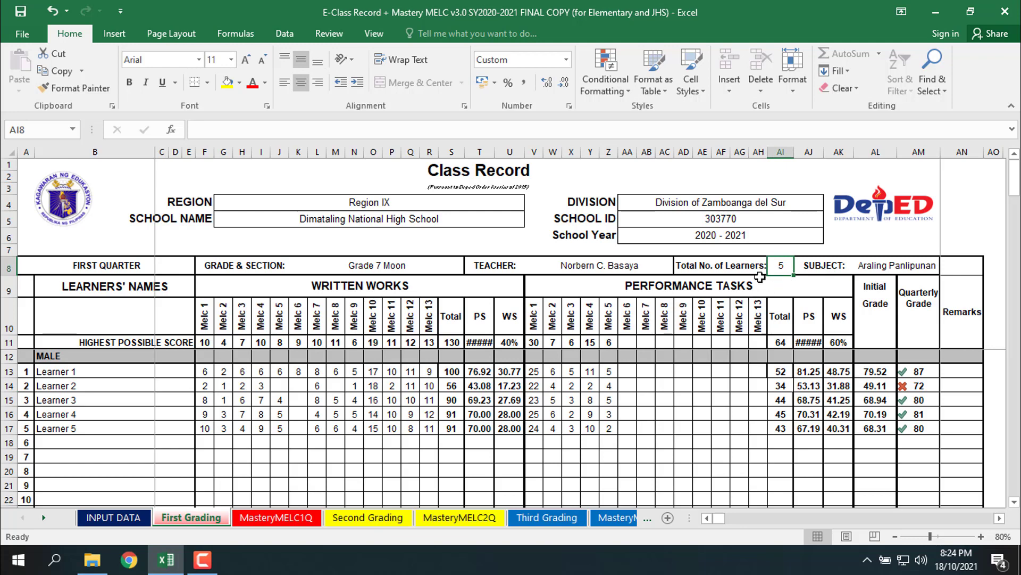
click(121, 429)
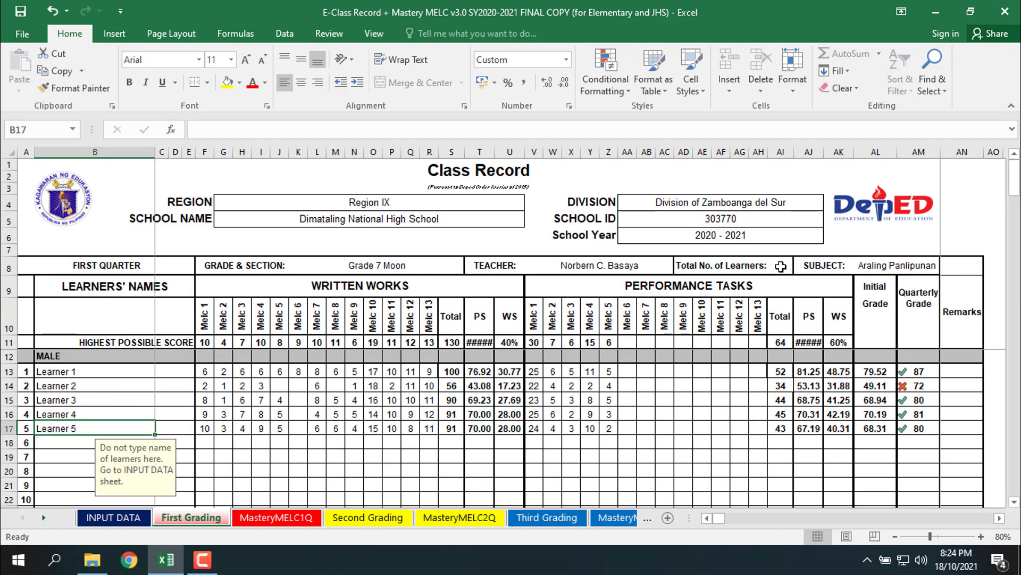
click(94, 515)
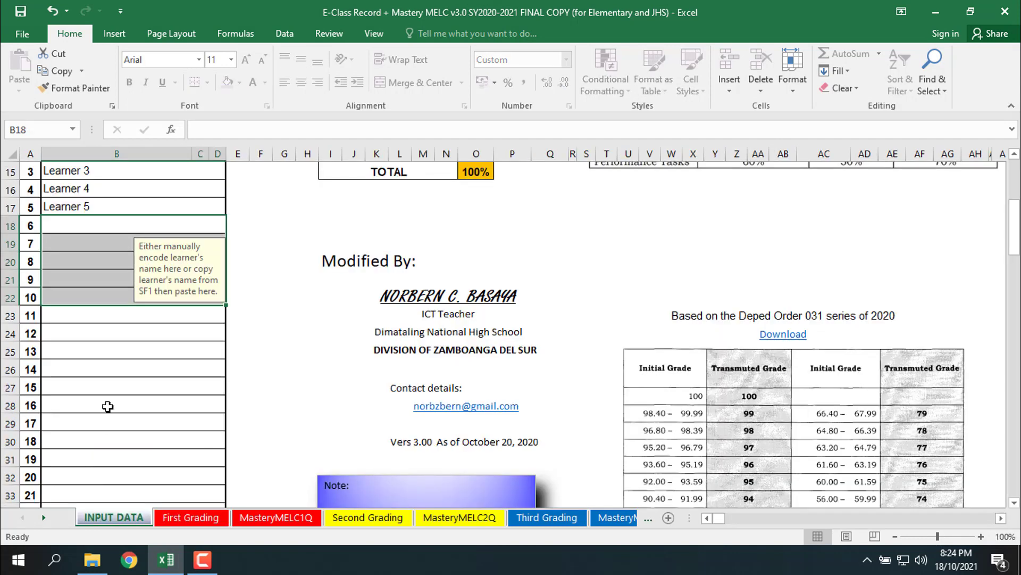
click(96, 209)
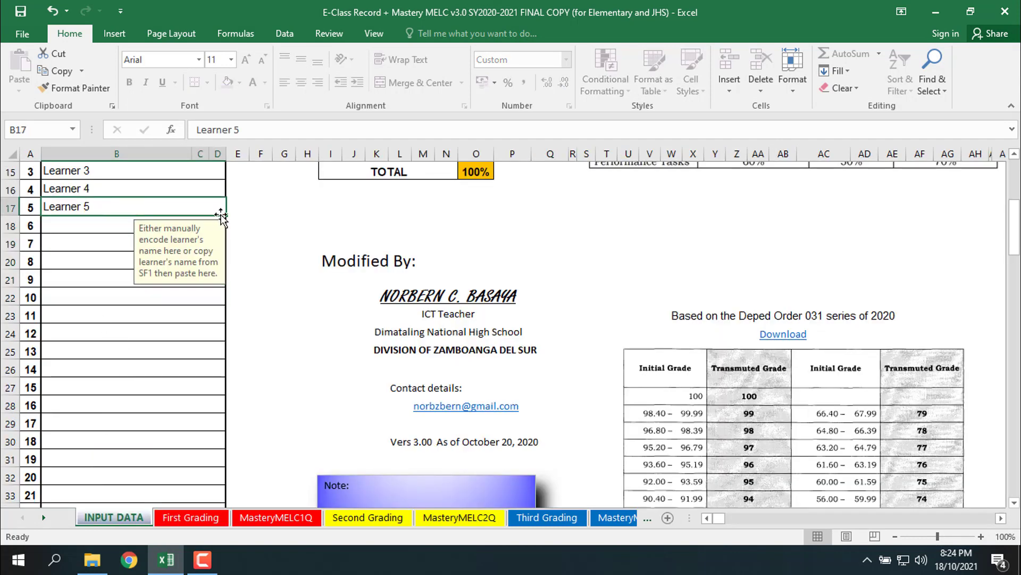
drag(219, 225, 219, 239)
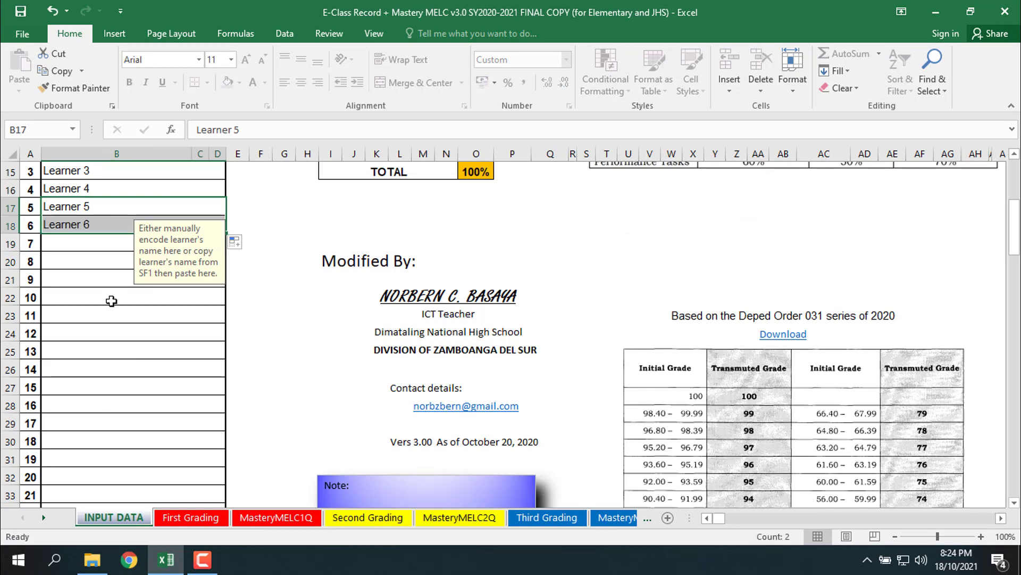
click(117, 297)
click(189, 518)
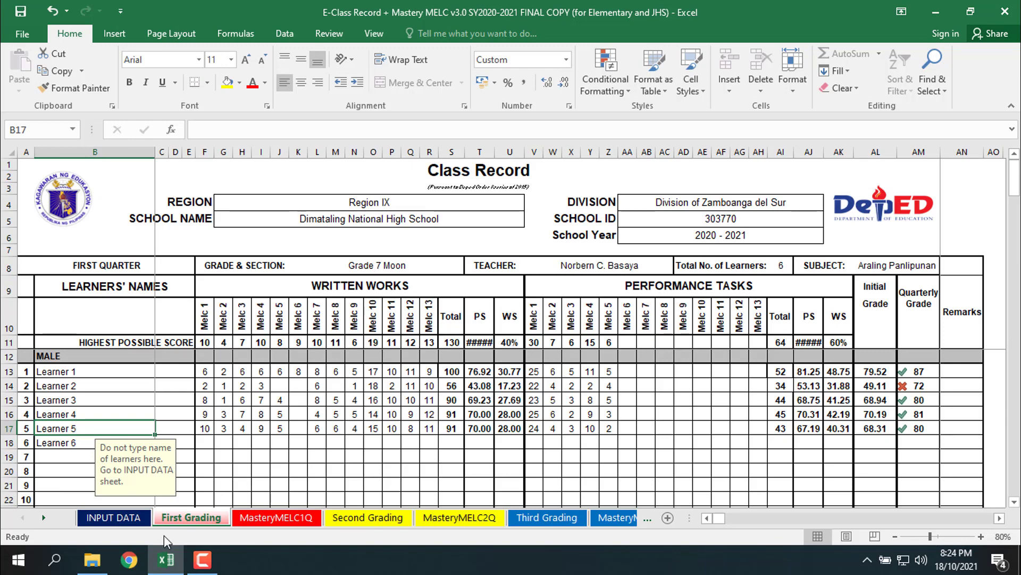
Step: Look through the male and female name rows on the INPUT DATA sheet
click(117, 516)
scroll(107, 314, up, 2)
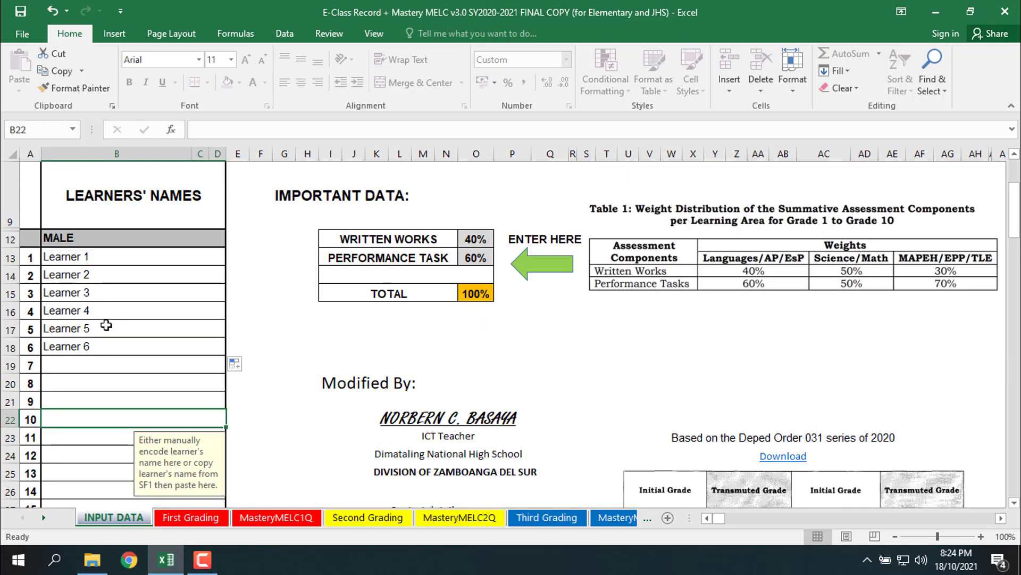
scroll(99, 339, down, 9)
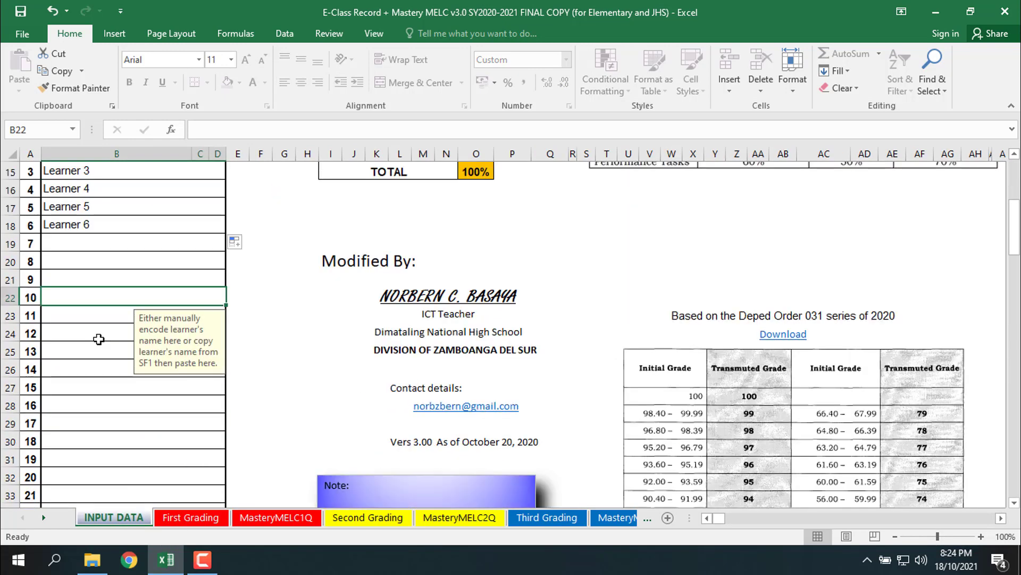
scroll(100, 339, down, 6)
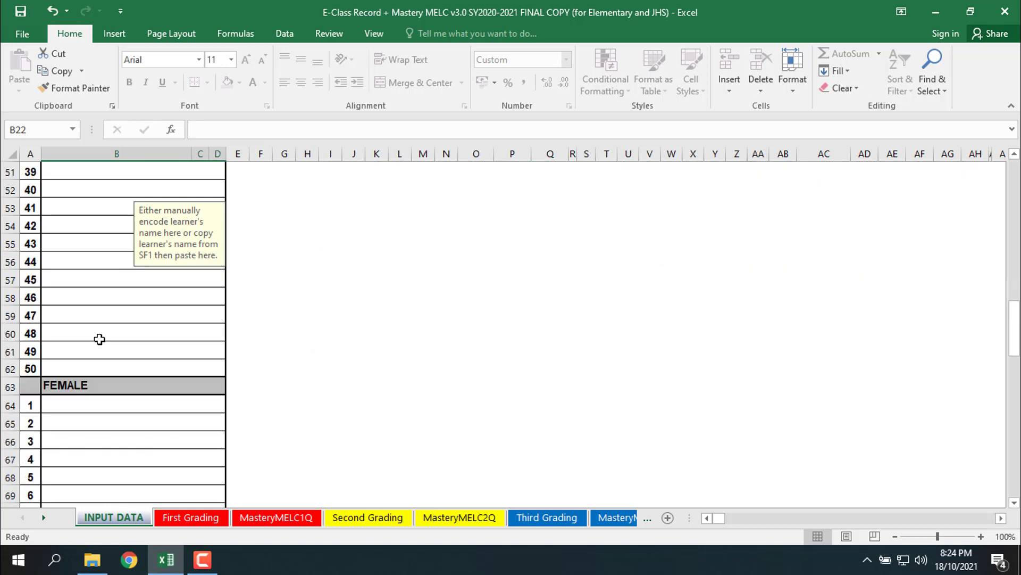
scroll(116, 369, down, 17)
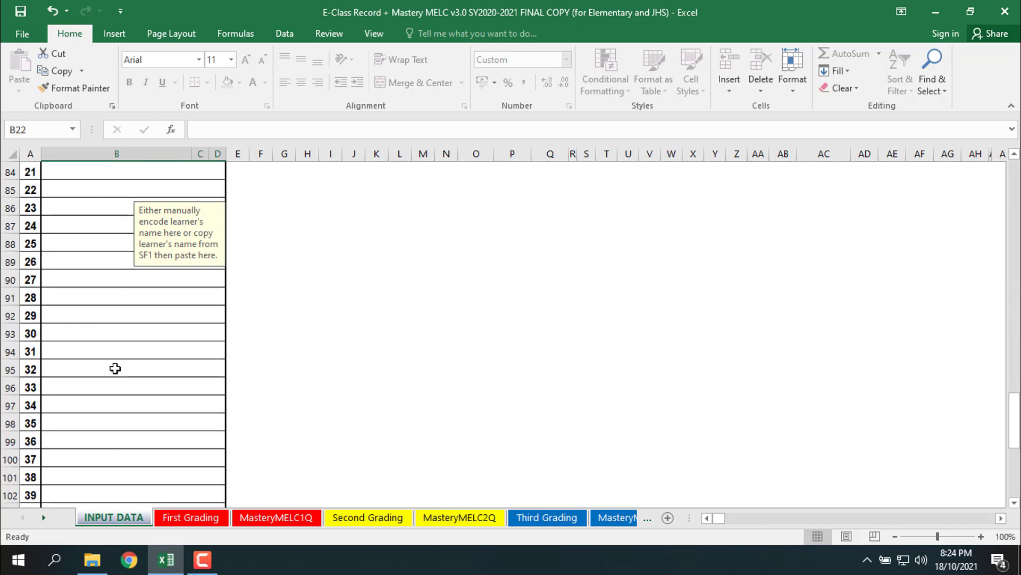
scroll(110, 362, up, 20)
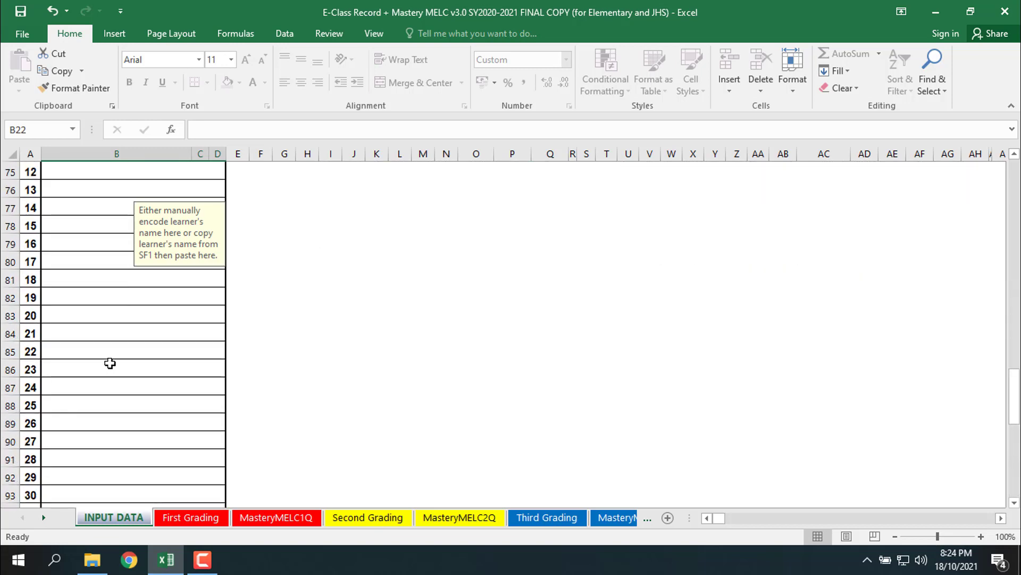
scroll(110, 363, up, 3)
scroll(110, 363, down, 3)
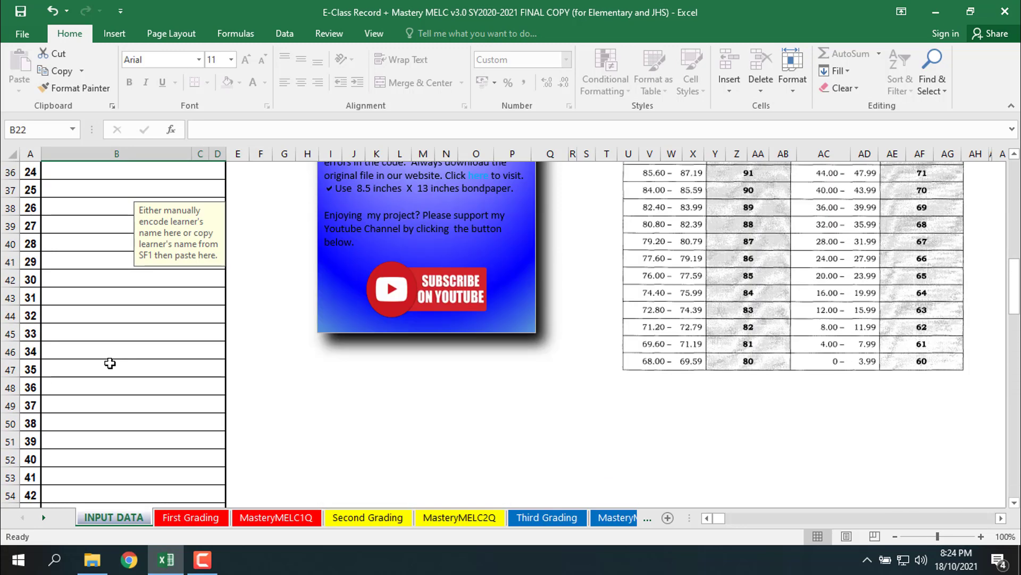
scroll(108, 363, up, 8)
scroll(108, 363, down, 3)
scroll(107, 359, up, 2)
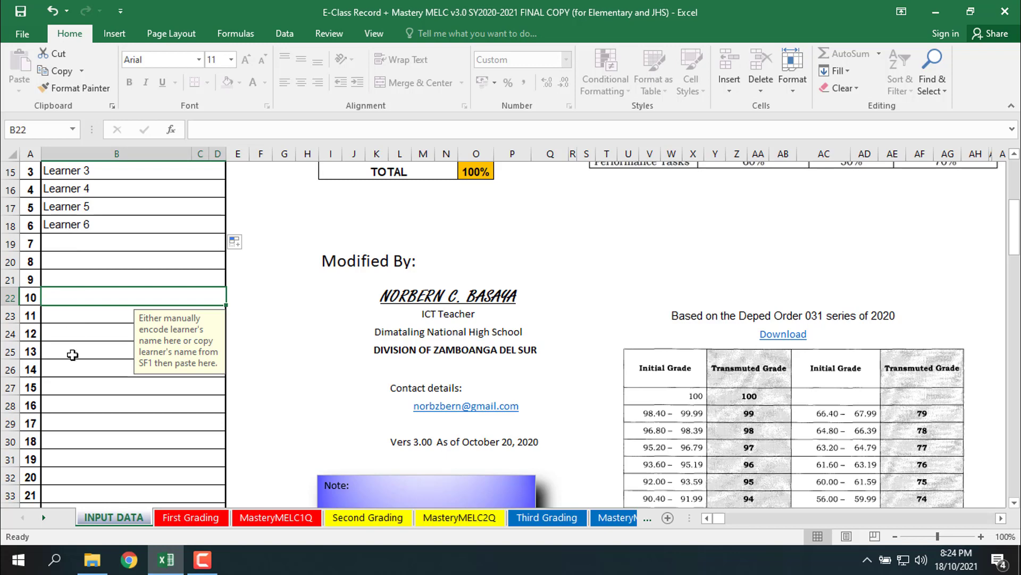
Step: Enter "h" as the name of male learner 50 on INPUT DATA and check the Total No. of Learners on First Grading
scroll(73, 410, down, 9)
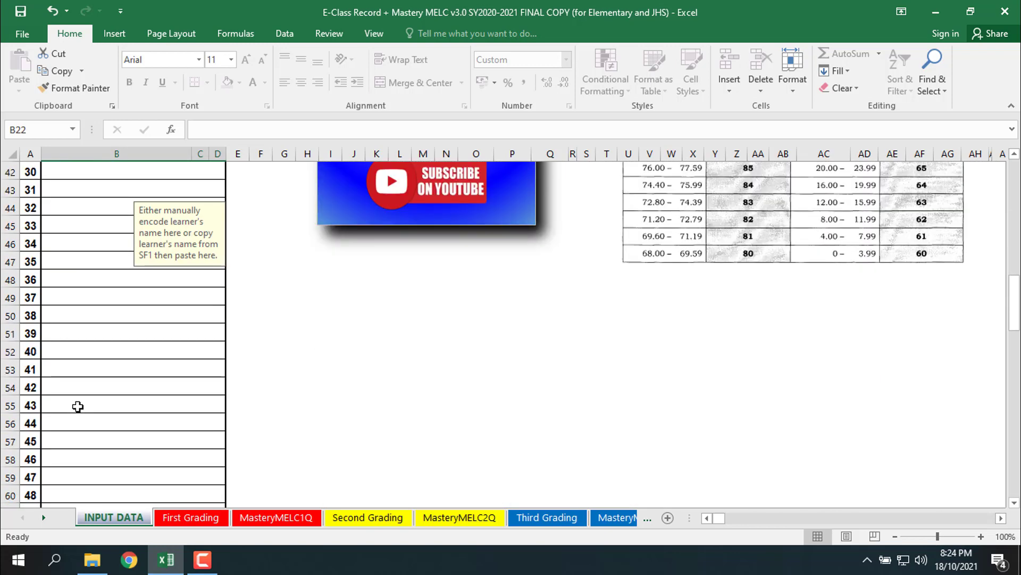
scroll(78, 406, down, 3)
click(82, 368)
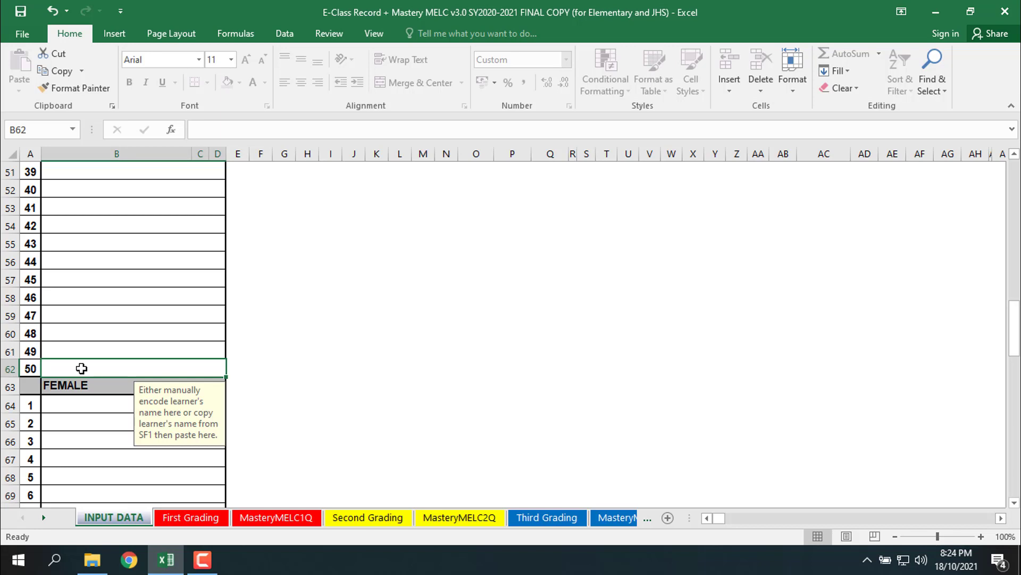
text(h)
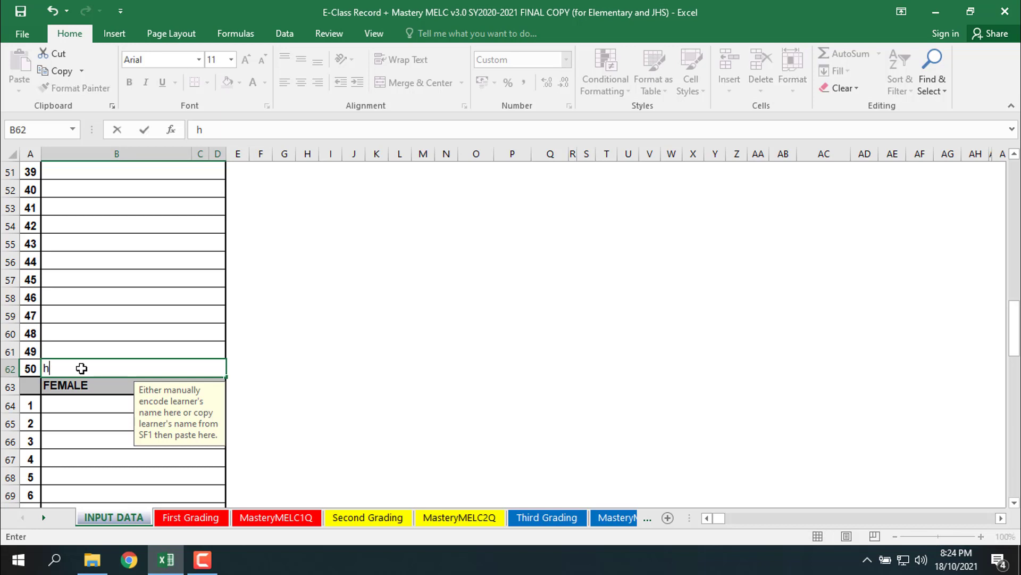
key(Up)
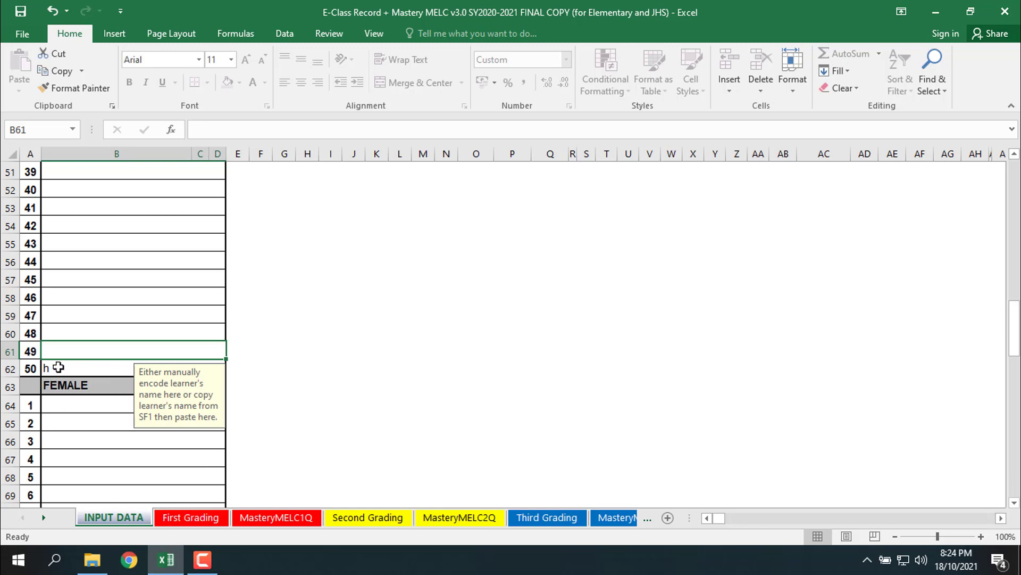
click(212, 517)
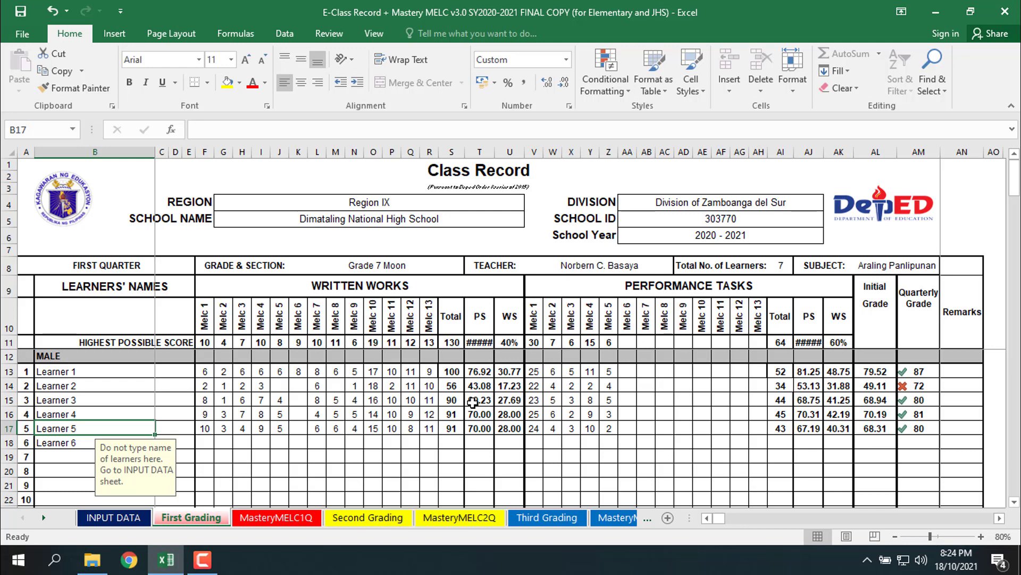
Step: Clear the "h" entry from the name of male learner 50 on the INPUT DATA sheet
click(111, 519)
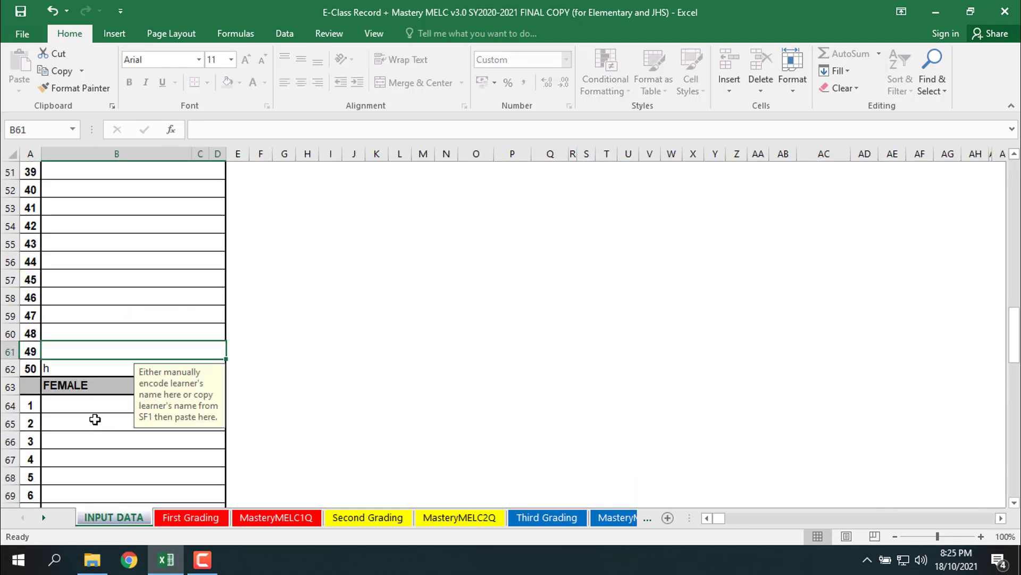
click(76, 366)
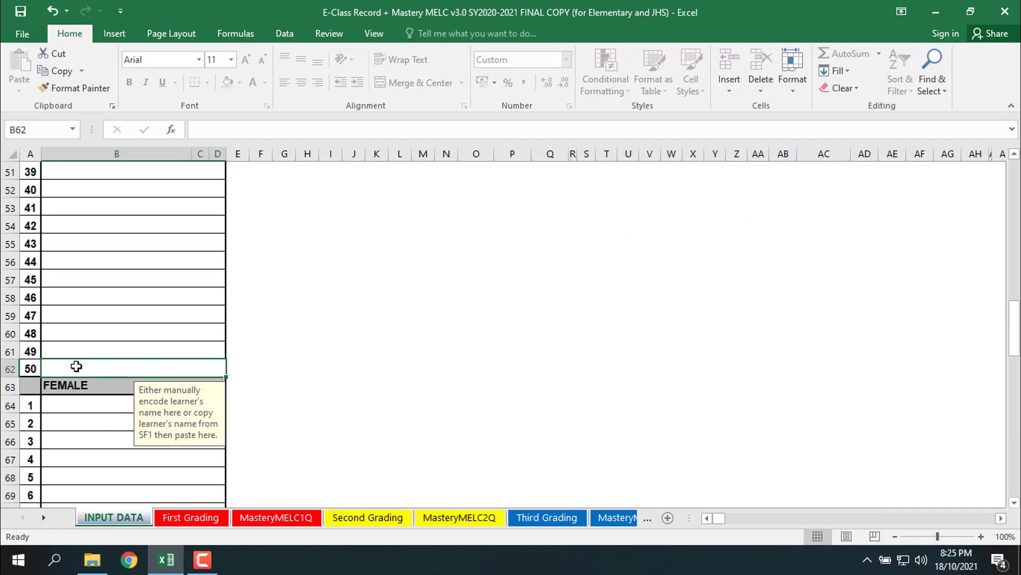
Step: Look back over the male name rows on INPUT DATA, from learner 50 to Learner 1
key(Up)
key(Up)
key(Up)
key(Up)
key(Up)
key(Up)
key(Up)
key(Up)
key(Up)
key(Up)
key(Up)
key(Up)
key(Up)
key(Up)
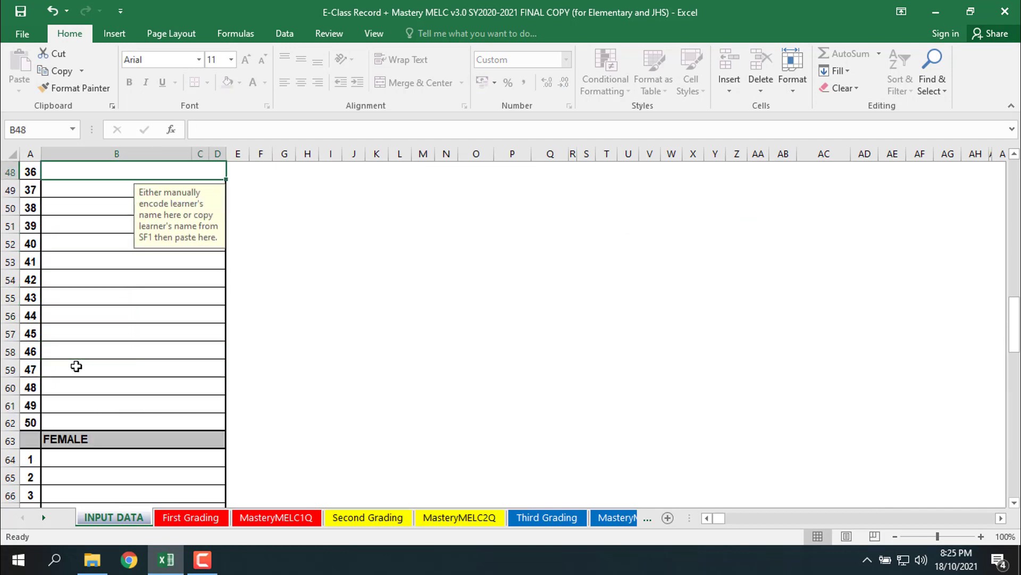
key(Up)
key(Up)
key(Up)
key(Up)
key(Up)
key(Up)
key(Up)
key(Up)
key(Up)
key(Up)
key(Up)
key(Up)
key(Up)
key(Up)
key(Up)
key(Up)
key(Up)
key(Up)
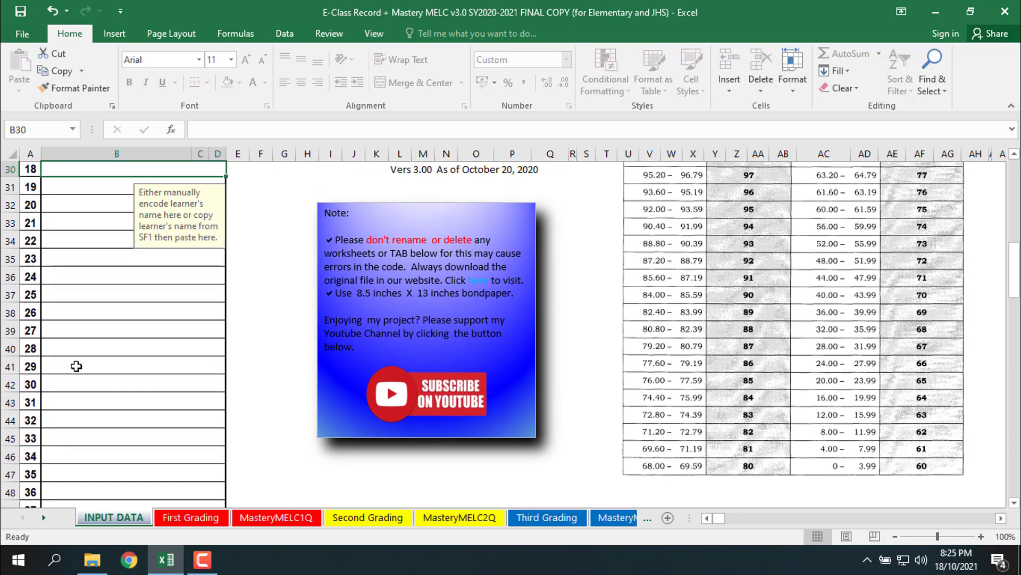
key(Up)
key(Up)
key(Up)
key(Up)
key(Up)
key(Up)
key(Up)
key(Up)
key(Up)
key(Up)
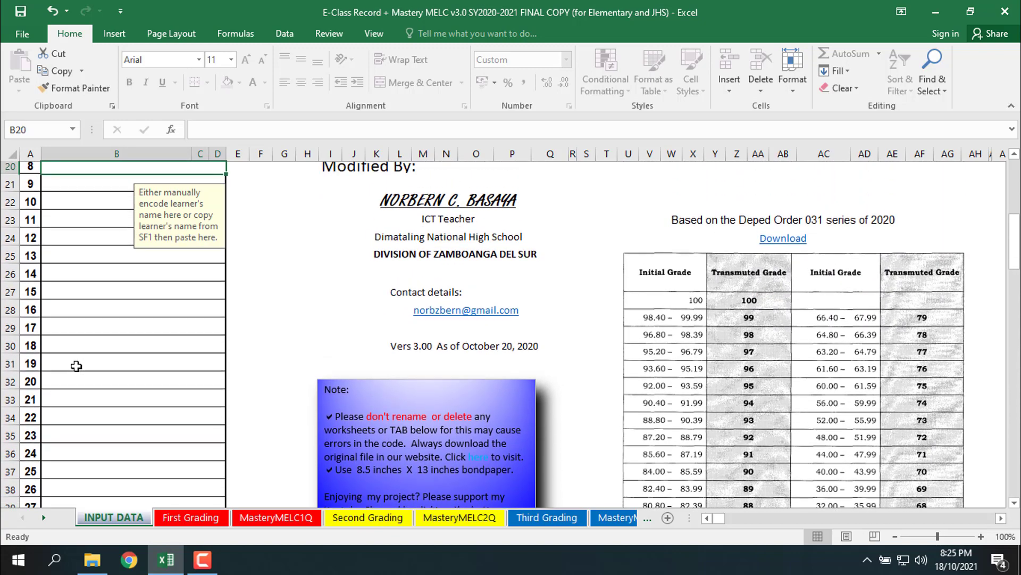
key(Up)
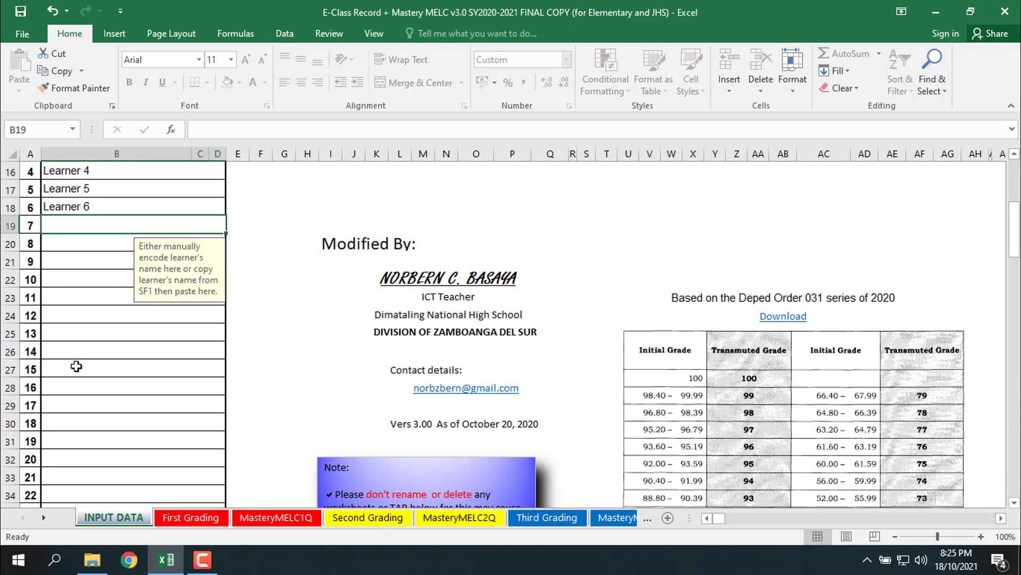
scroll(79, 354, up, 3)
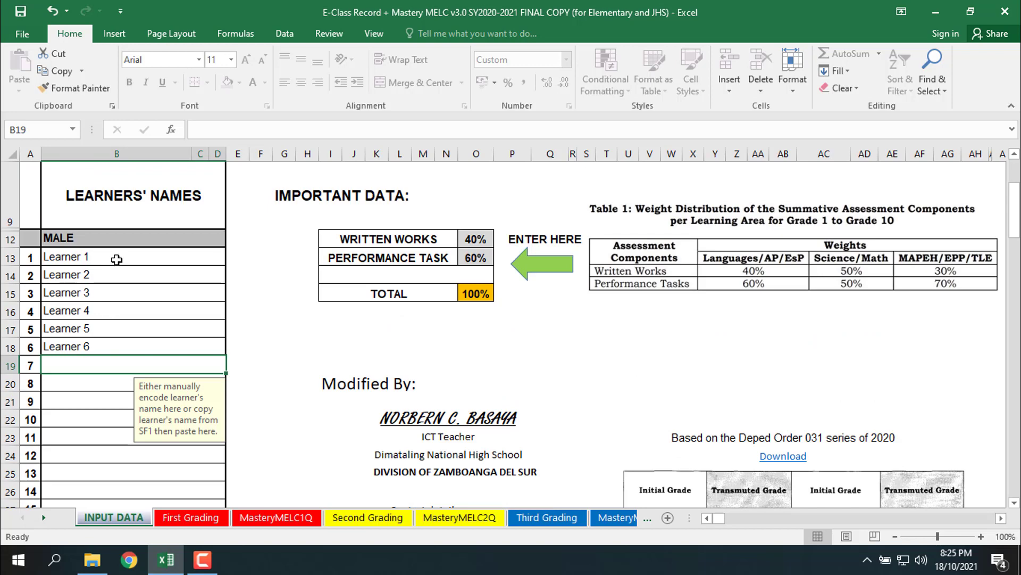
click(116, 259)
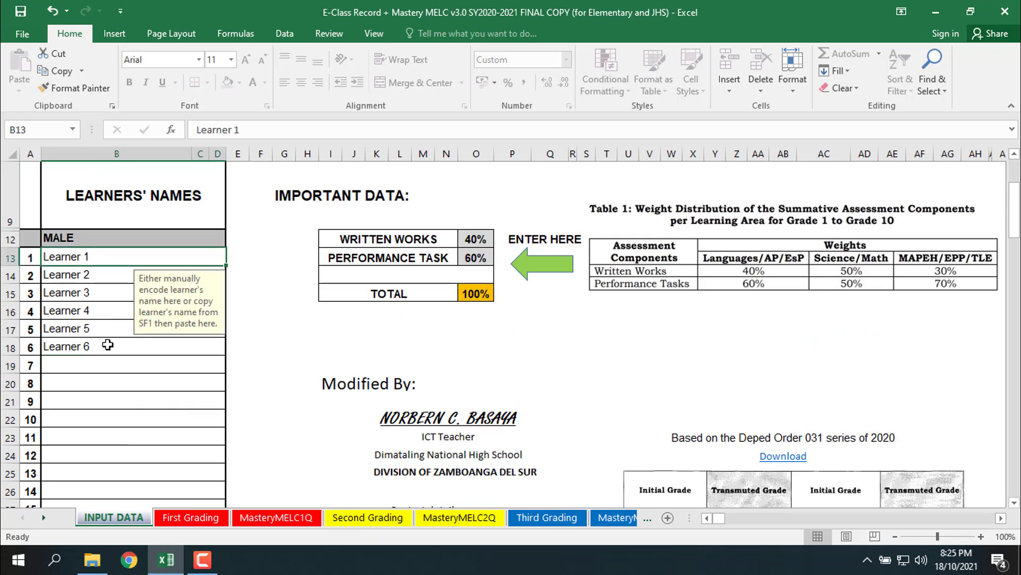
Step: Check the Total No. of Learners on First Grading and look over its male rows as far as the FEMALE section
click(190, 517)
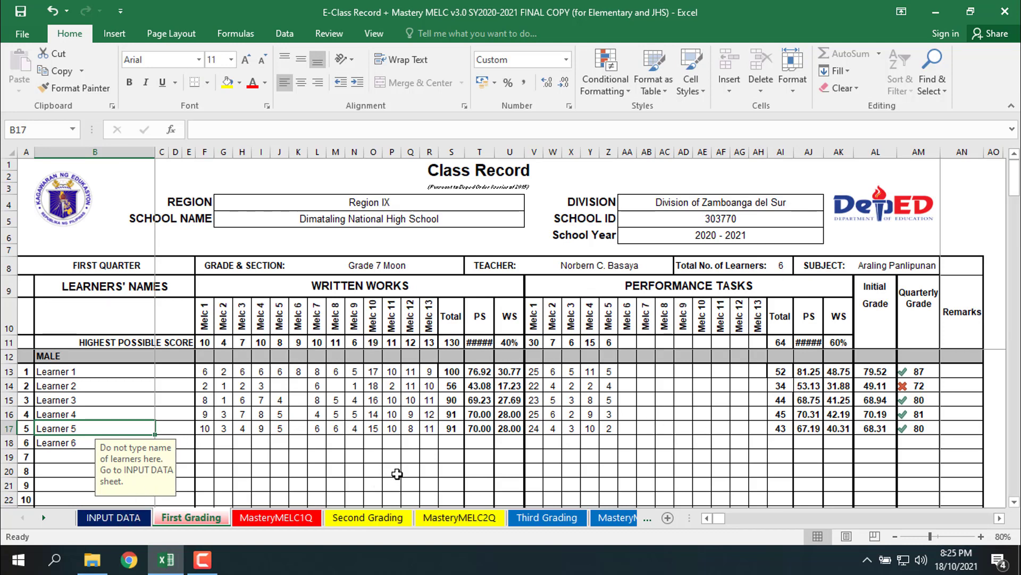
scroll(410, 426, down, 3)
scroll(413, 422, down, 11)
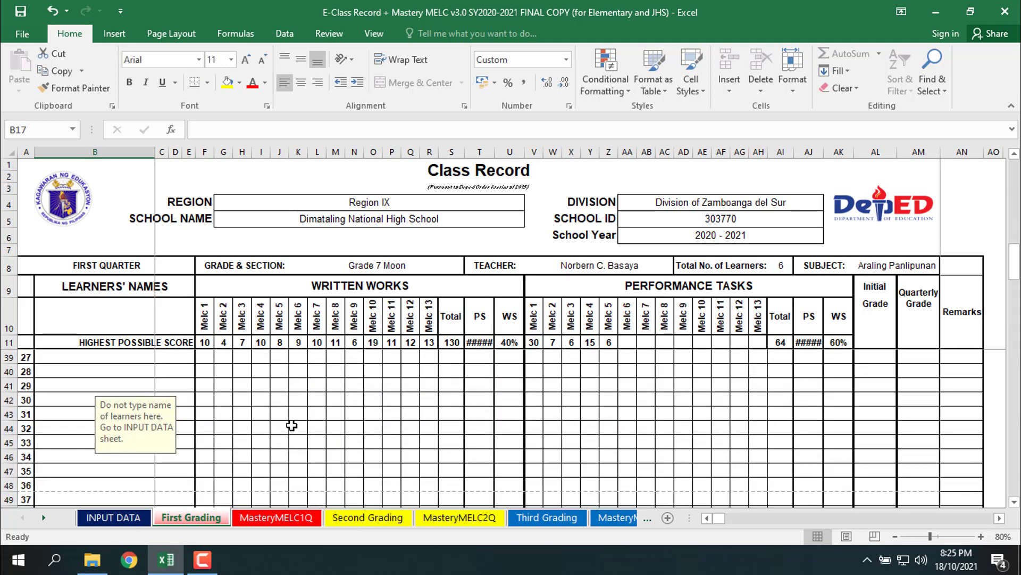
scroll(291, 426, down, 3)
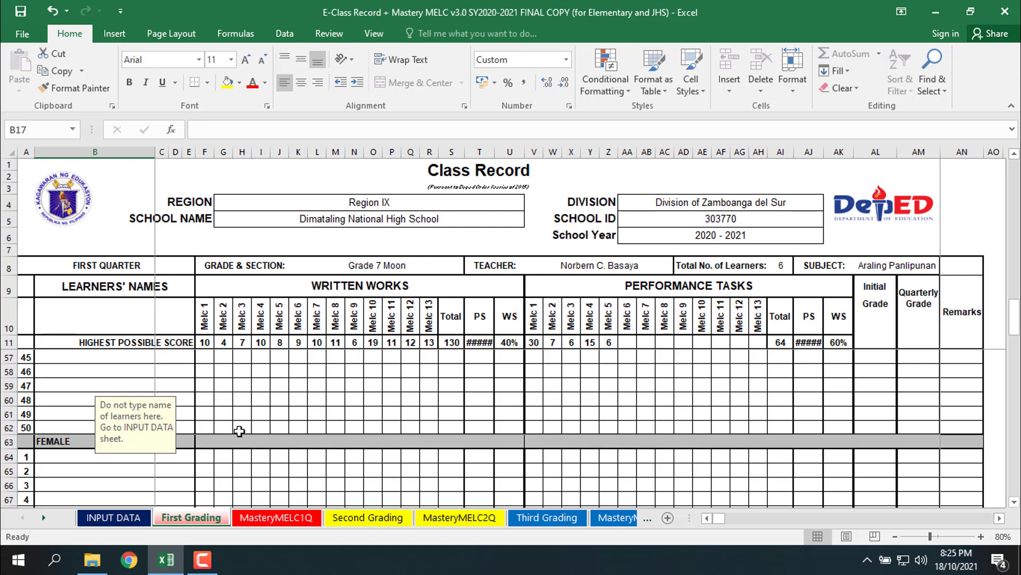
scroll(237, 428, up, 9)
scroll(239, 431, up, 6)
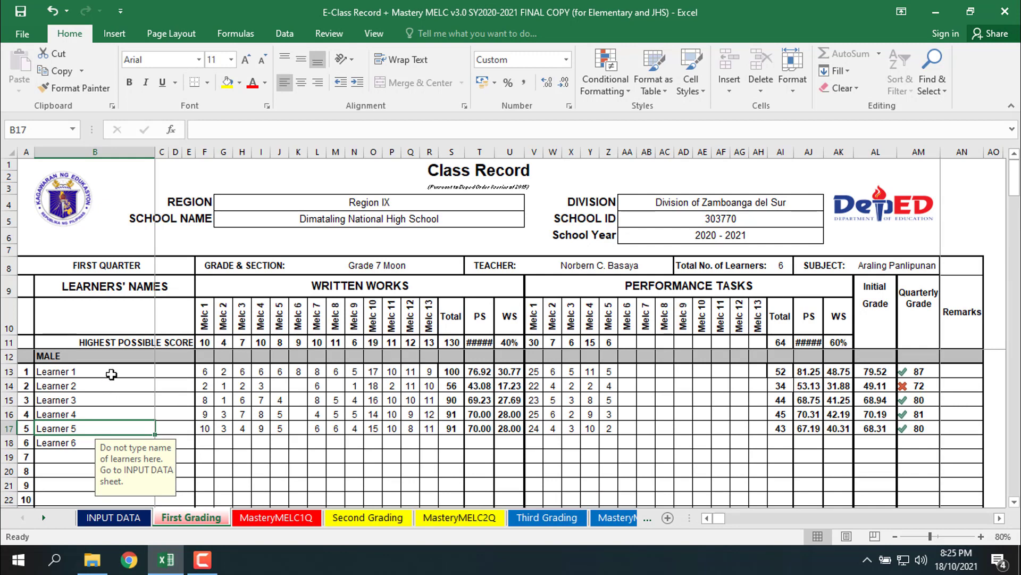
Step: Try to edit the MALE heading cell on First Grading
click(69, 356)
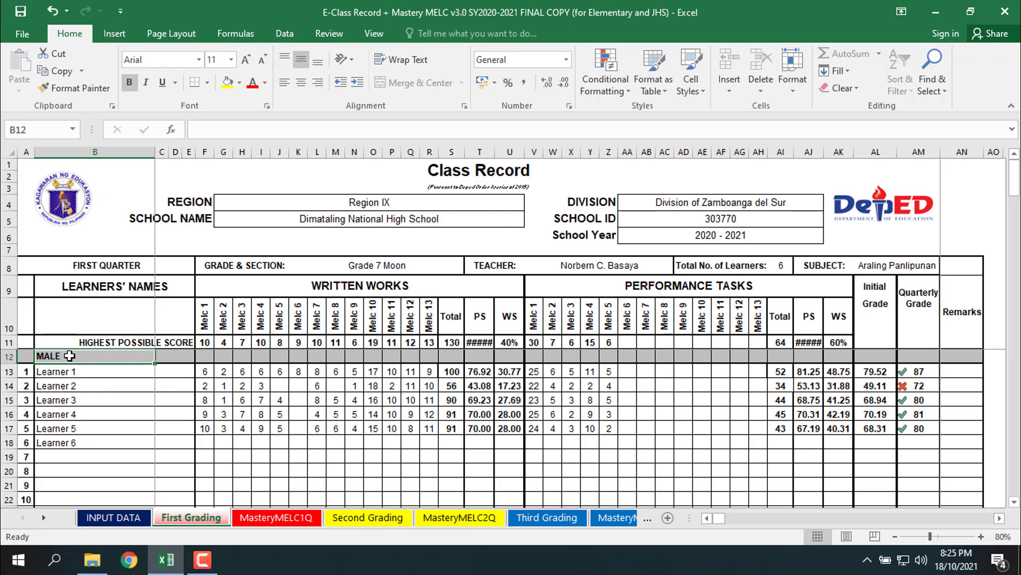
double_click(69, 356)
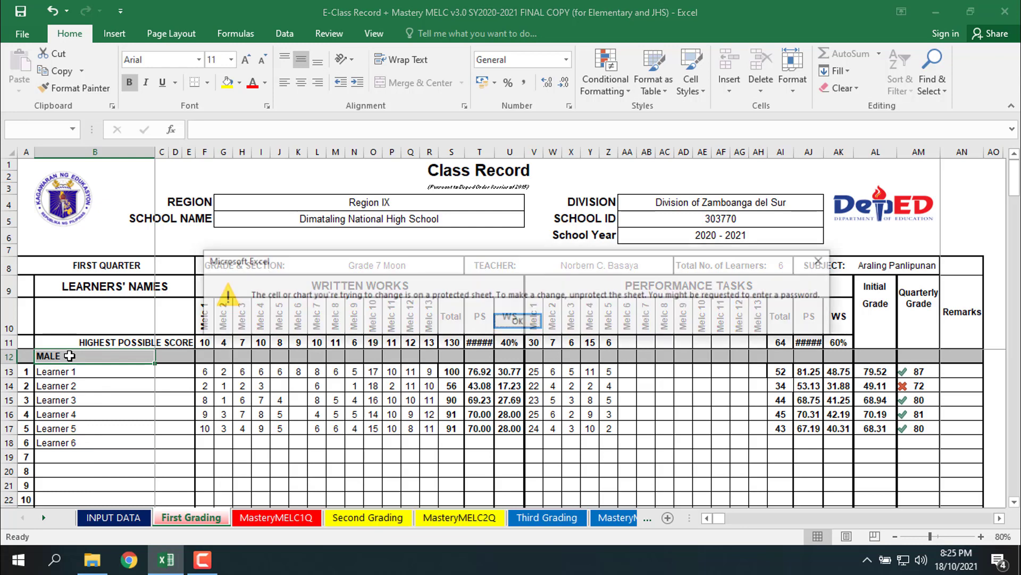
click(515, 322)
Step: Examine the male and female learners' name rows on First Grading, including the first name cell of each section
click(122, 372)
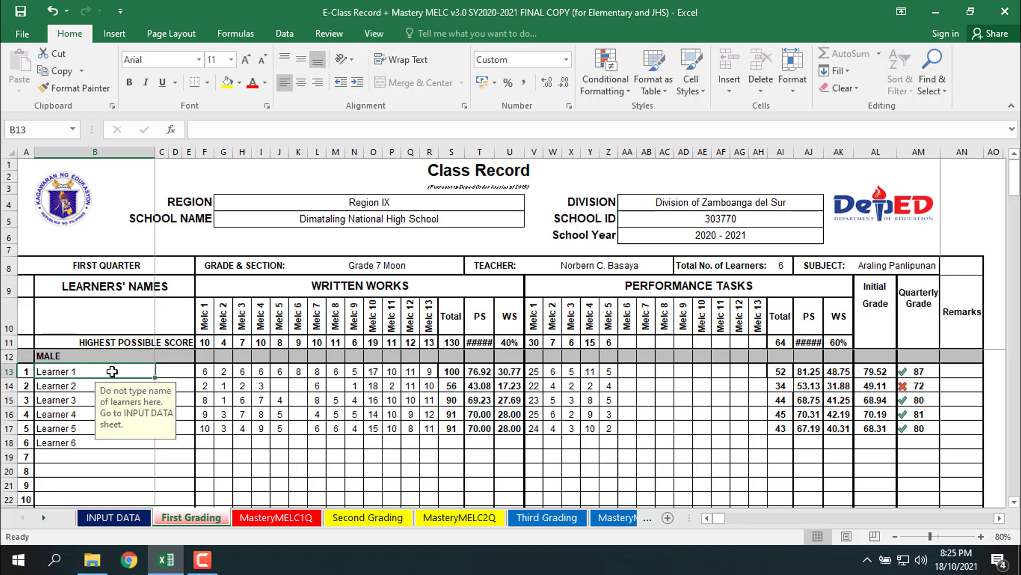
scroll(80, 433, down, 2)
scroll(80, 437, up, 2)
scroll(74, 451, down, 2)
scroll(76, 451, down, 10)
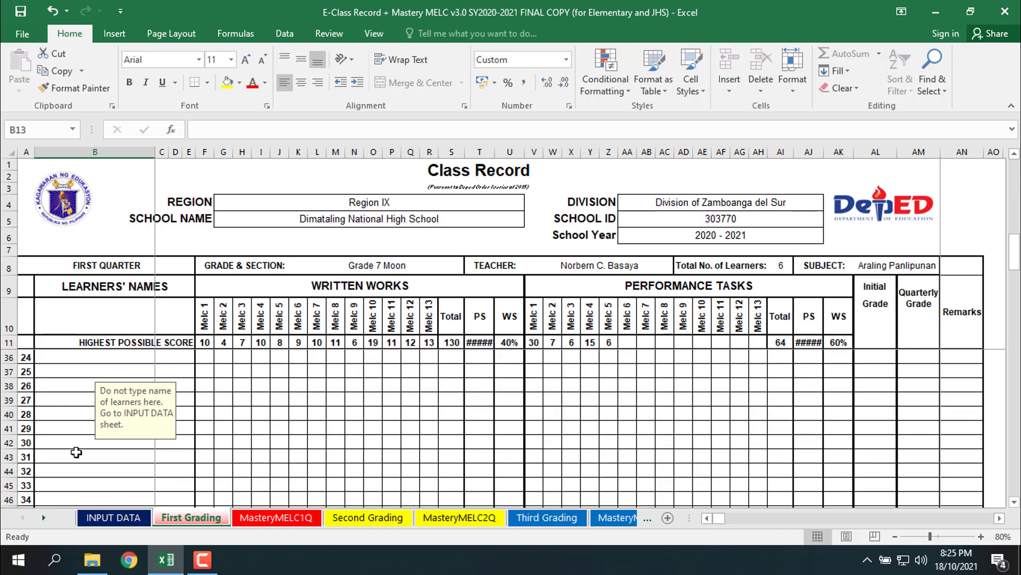
scroll(76, 452, down, 3)
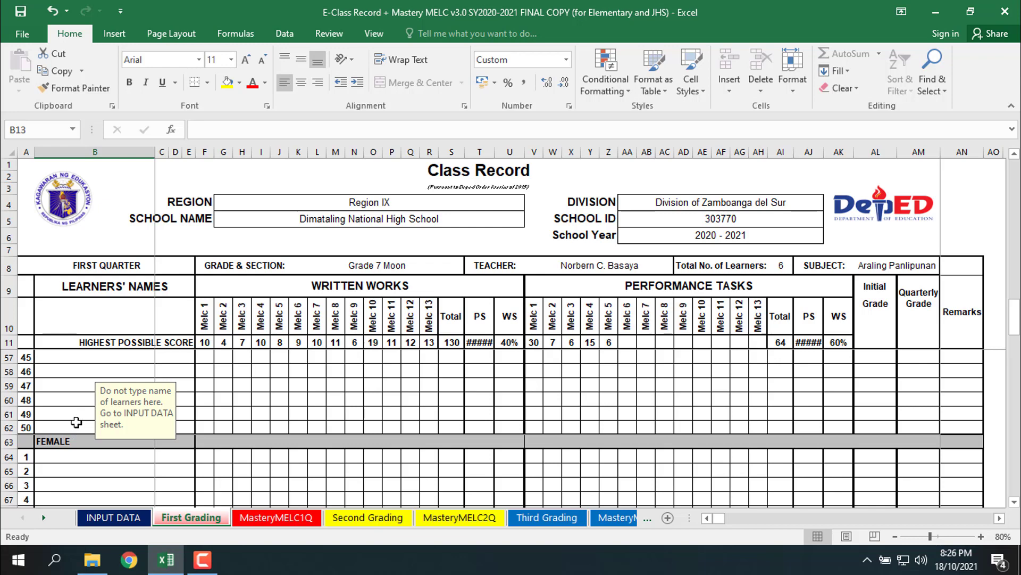
click(73, 459)
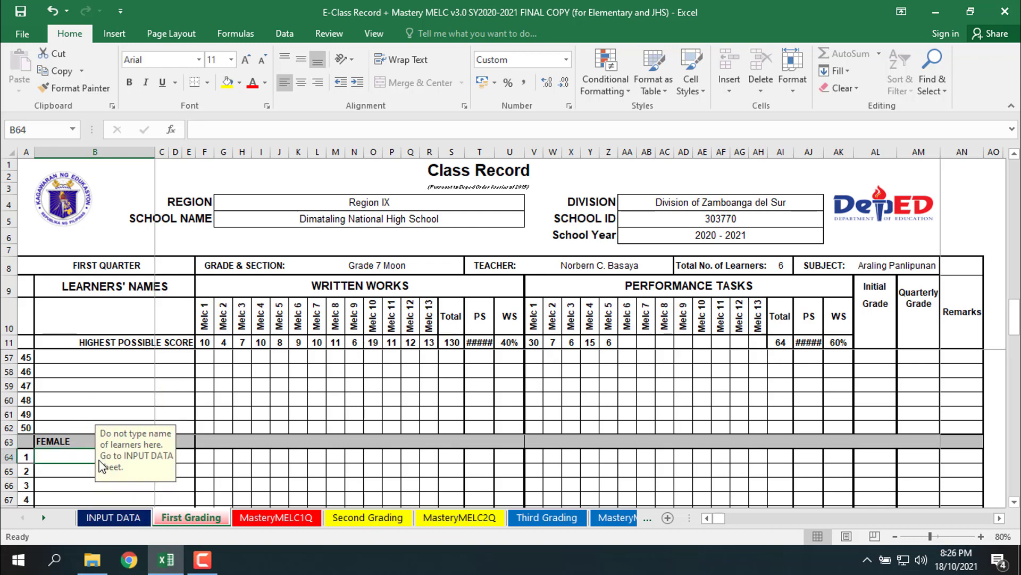
scroll(90, 442, down, 2)
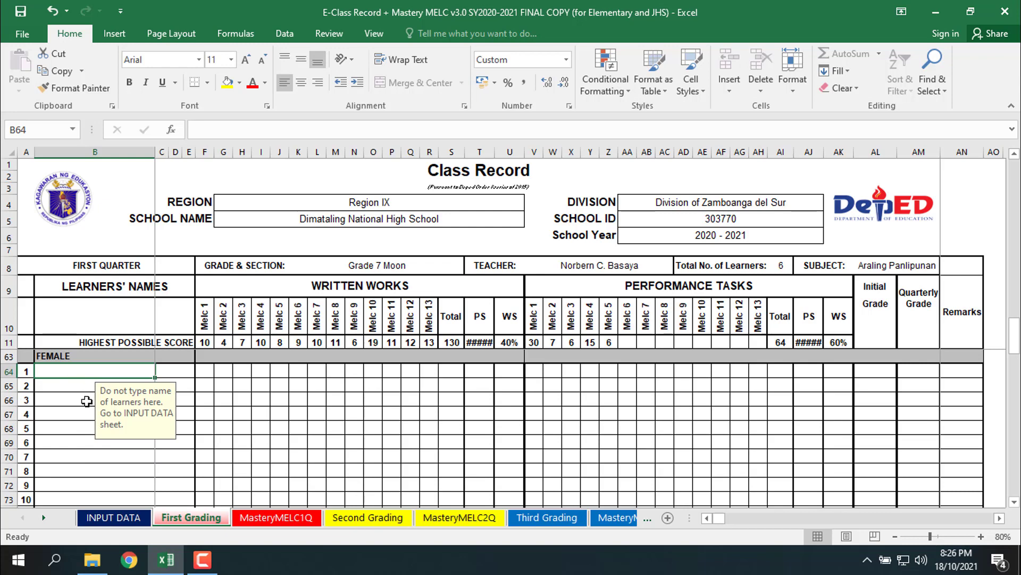
scroll(85, 411, up, 2)
scroll(84, 410, up, 15)
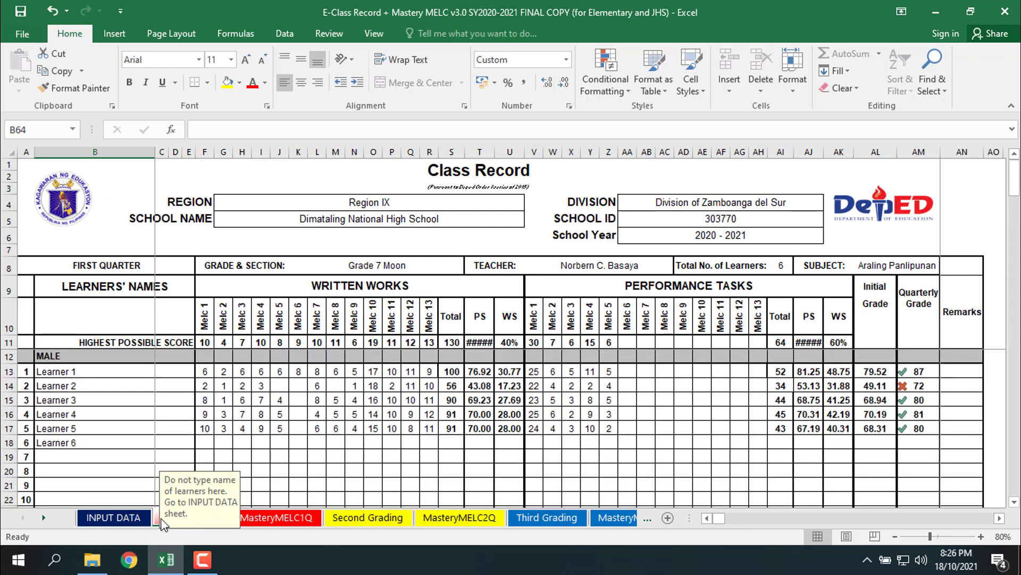
Step: Compare the Written Works and Performance Tasks scores on First Grading with the MELC mastery results on MasteryMELC1Q
click(298, 490)
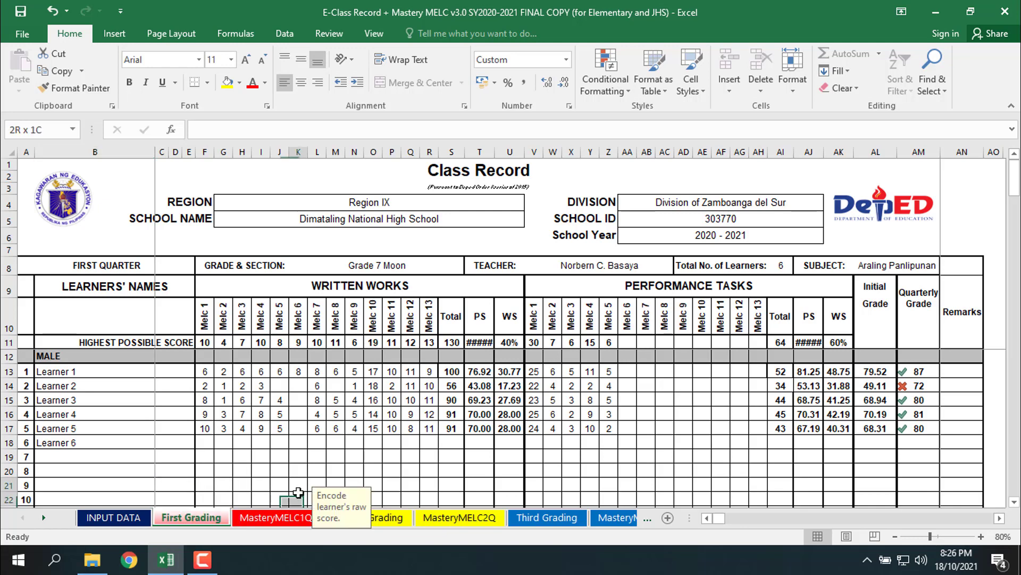
click(276, 517)
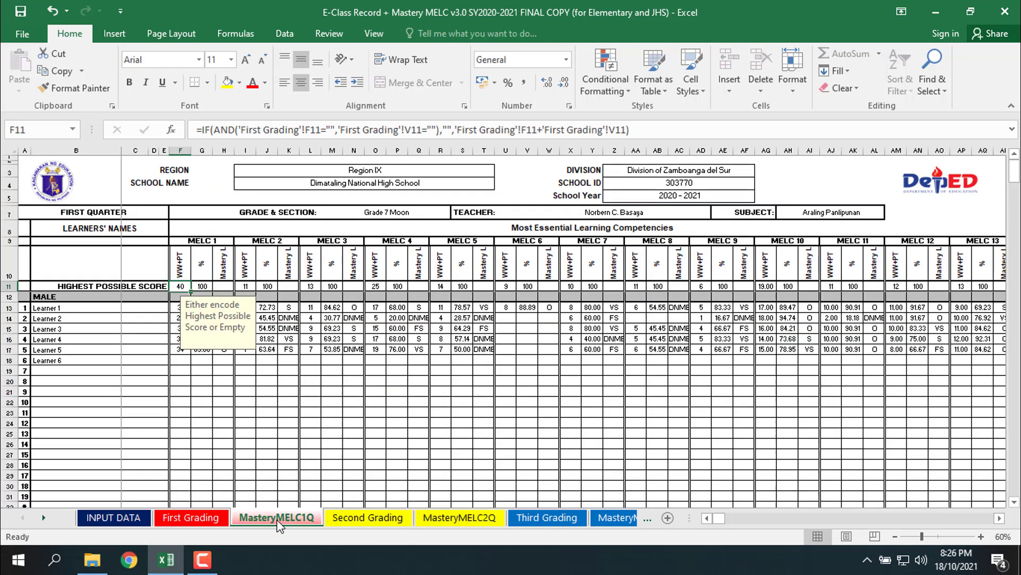
click(289, 409)
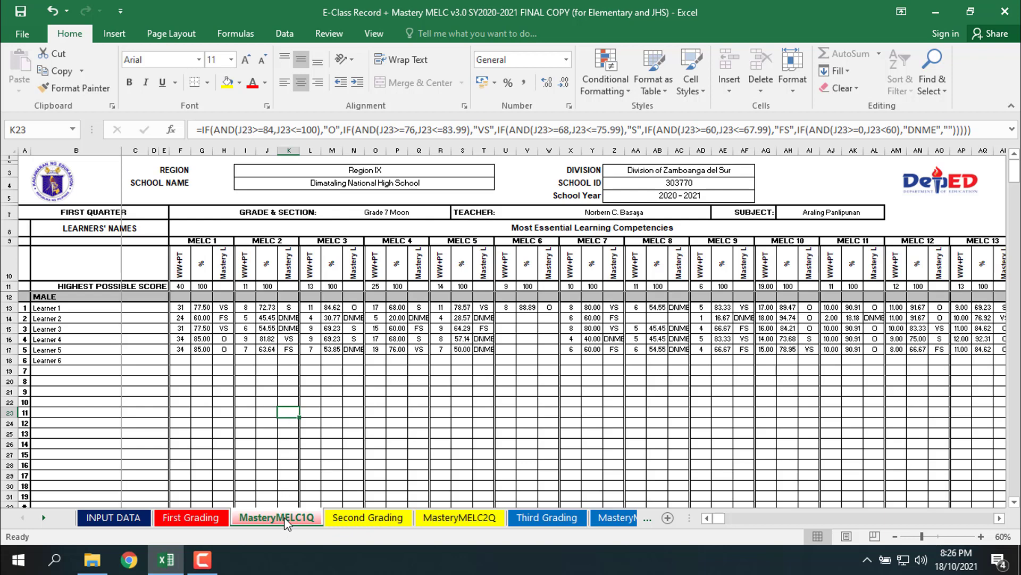
click(192, 516)
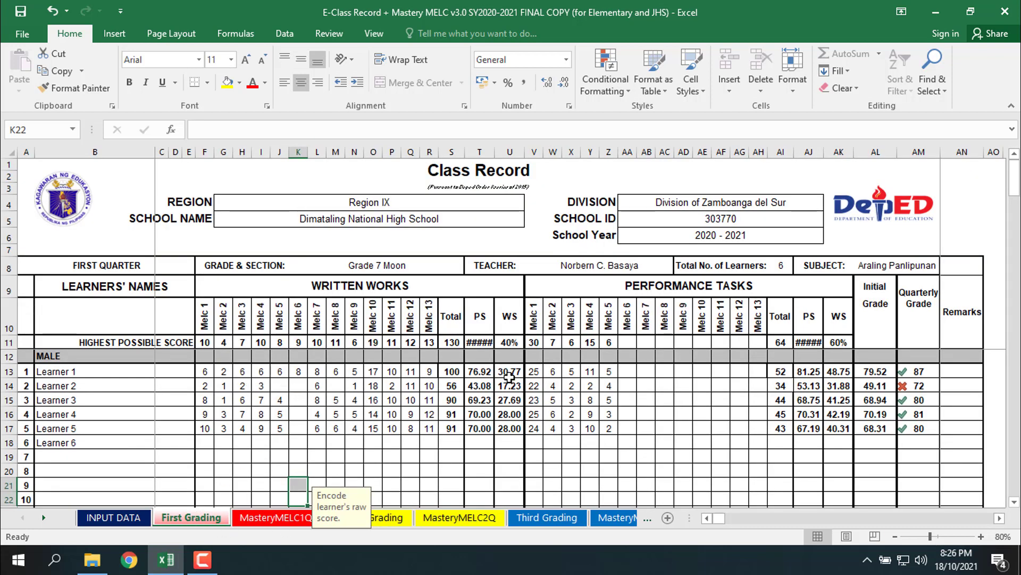
click(282, 518)
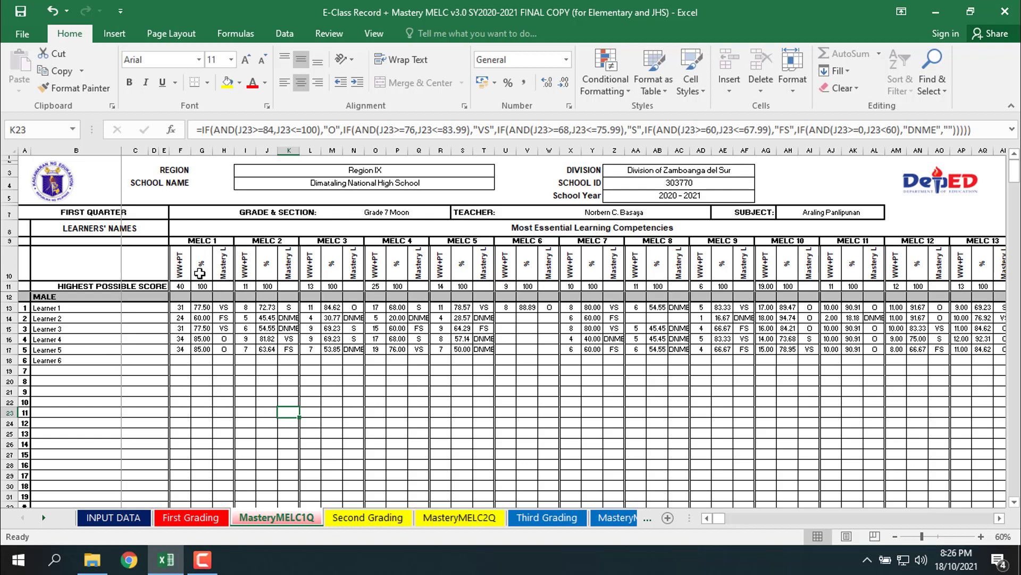
click(191, 517)
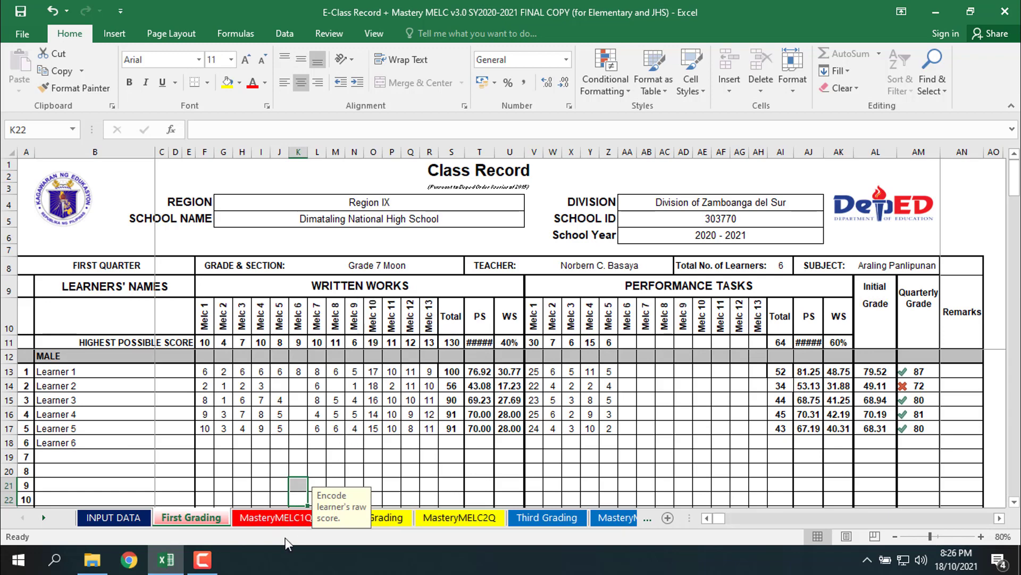
click(277, 519)
click(190, 517)
click(249, 519)
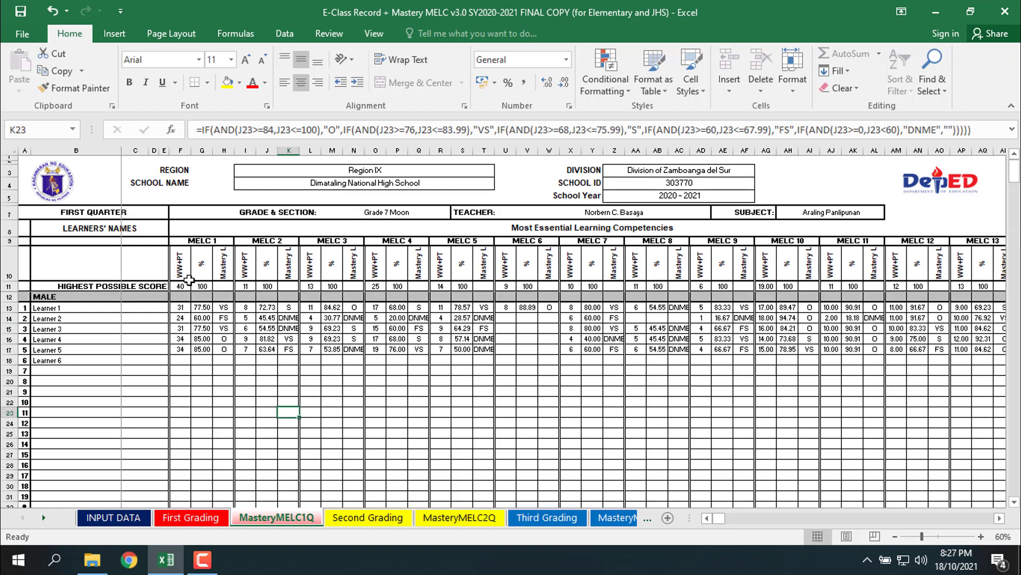
Step: Inspect Learner 1's MELC 1 WW+PT formula on MasteryMELC1Q, and examine the last learner rows, totals and mastery summary
click(181, 309)
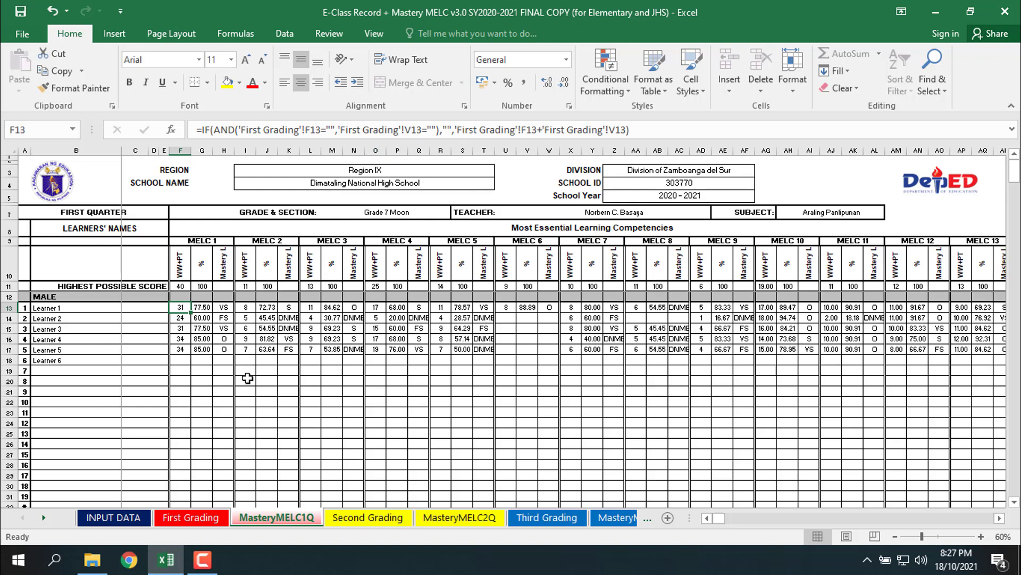
scroll(245, 377, down, 14)
scroll(247, 375, down, 14)
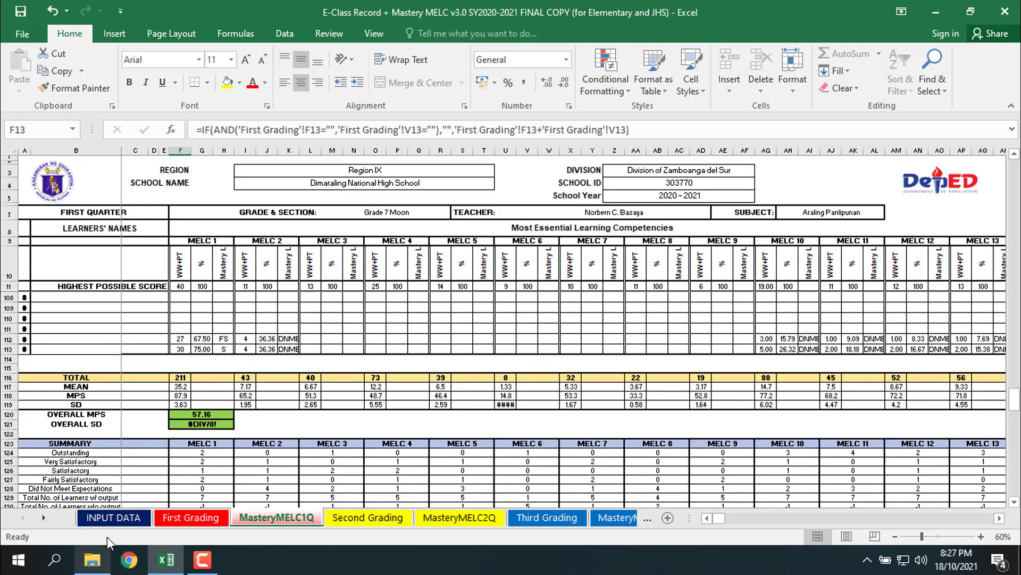
Step: Clear the leftover Written Works scores on First Grading: Melc 1 for female learners 49 and 50, and Melc 11 to 13 for learner 50
click(193, 519)
scroll(324, 432, down, 18)
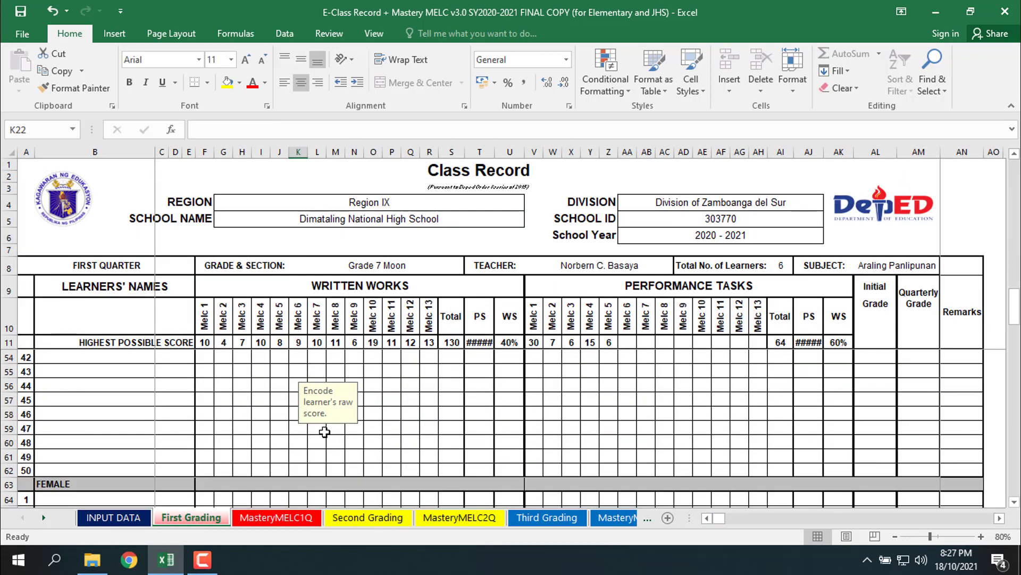
scroll(325, 433, down, 13)
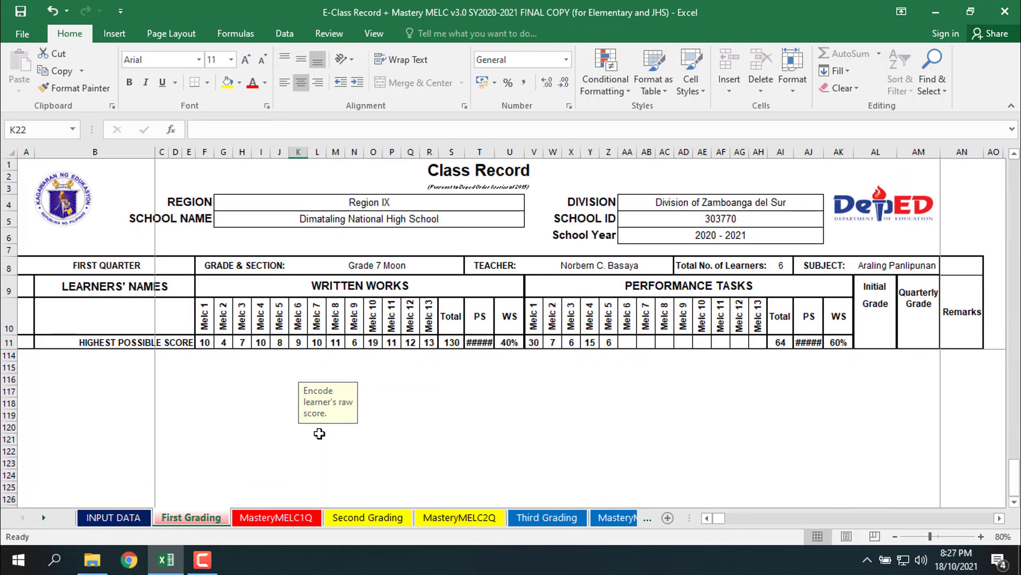
drag(204, 415, 206, 429)
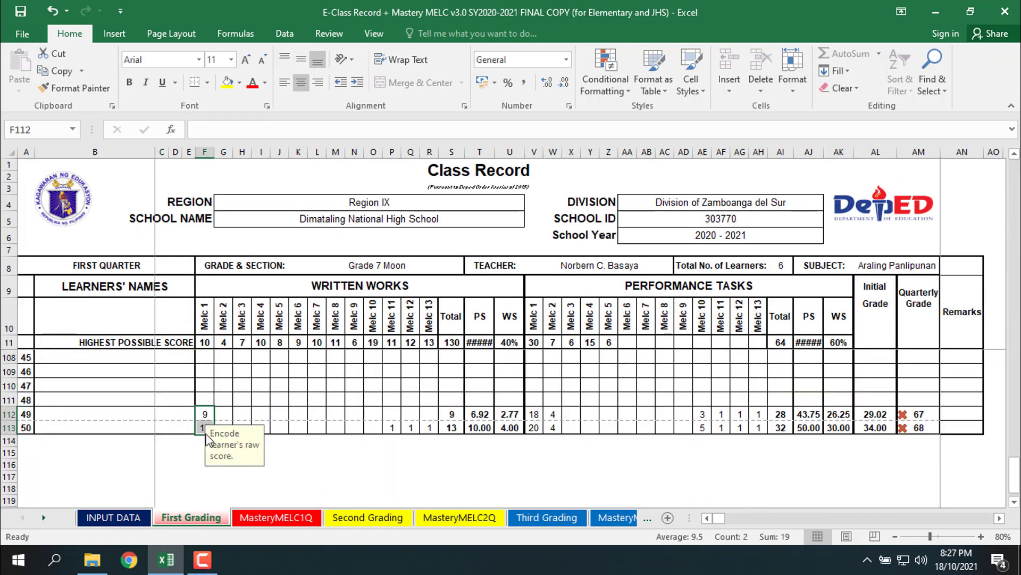
key(Delete)
drag(392, 427, 437, 424)
key(Delete)
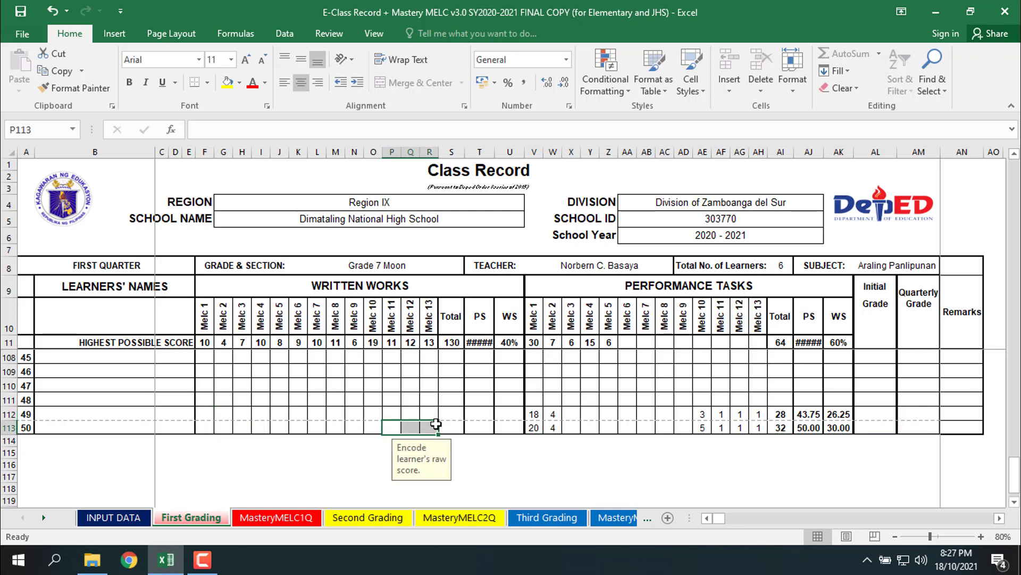
Step: Clear the leftover Performance Tasks scores for Melc 1, 2 and 10 to 13 of female learners 49 and 50
drag(533, 414, 550, 432)
key(Delete)
drag(698, 415, 764, 442)
key(Delete)
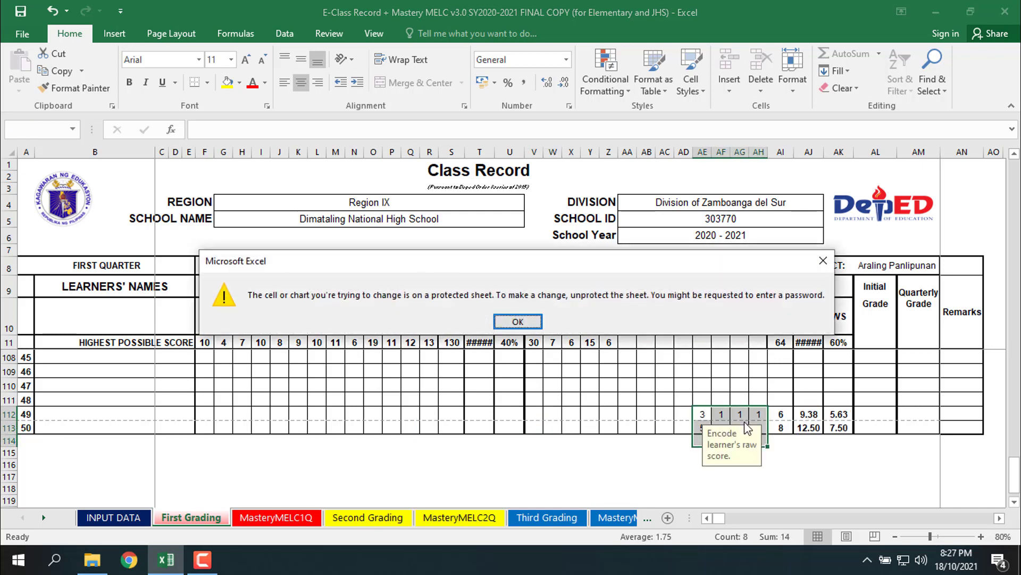
key(Return)
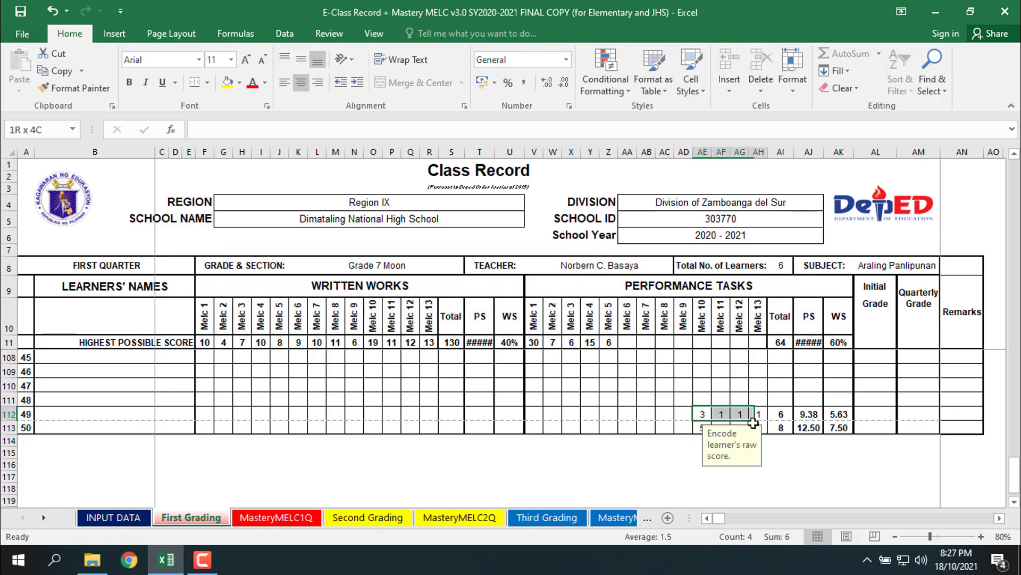
key(Delete)
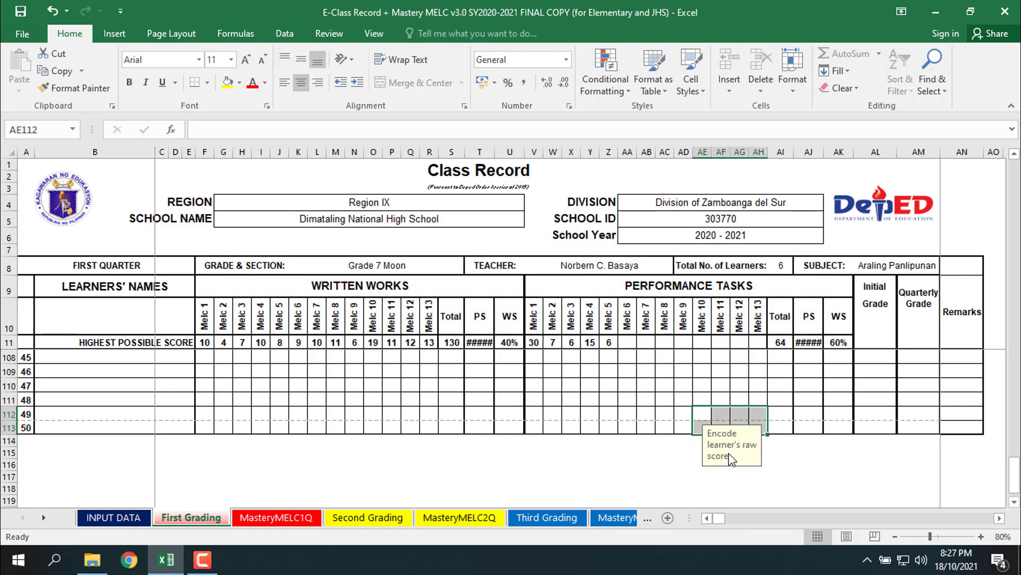
Step: Check the learner rows on MasteryMELC1Q, and delete Learner 6 from the male learners' names on INPUT DATA
click(276, 516)
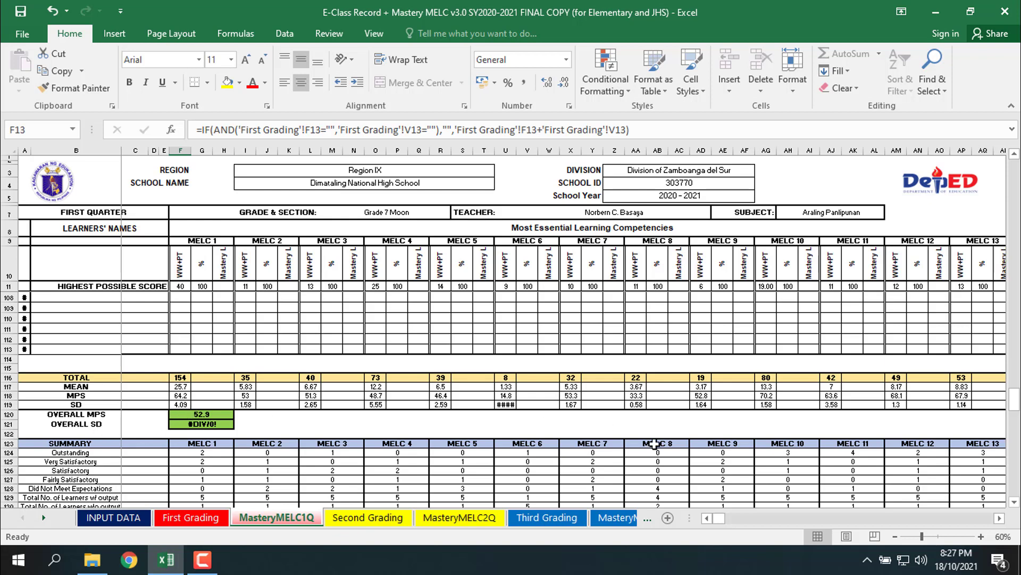
scroll(656, 447, up, 3)
scroll(229, 434, up, 20)
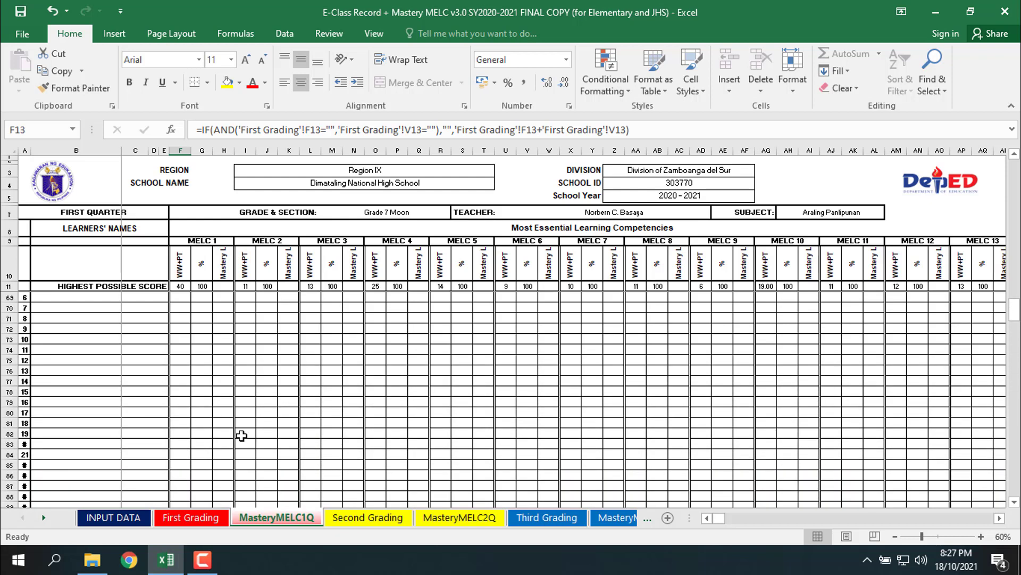
scroll(227, 435, up, 6)
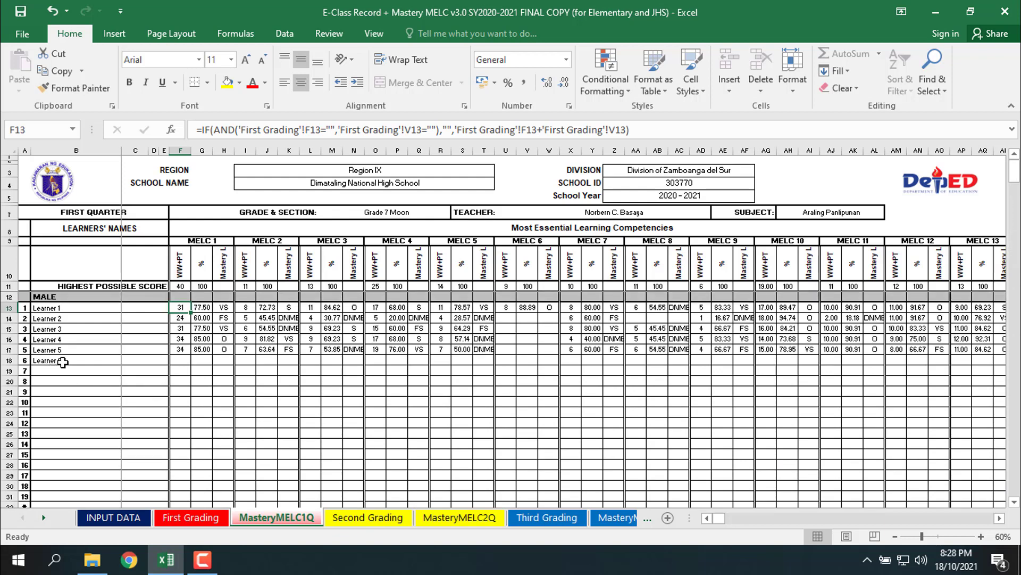
click(112, 517)
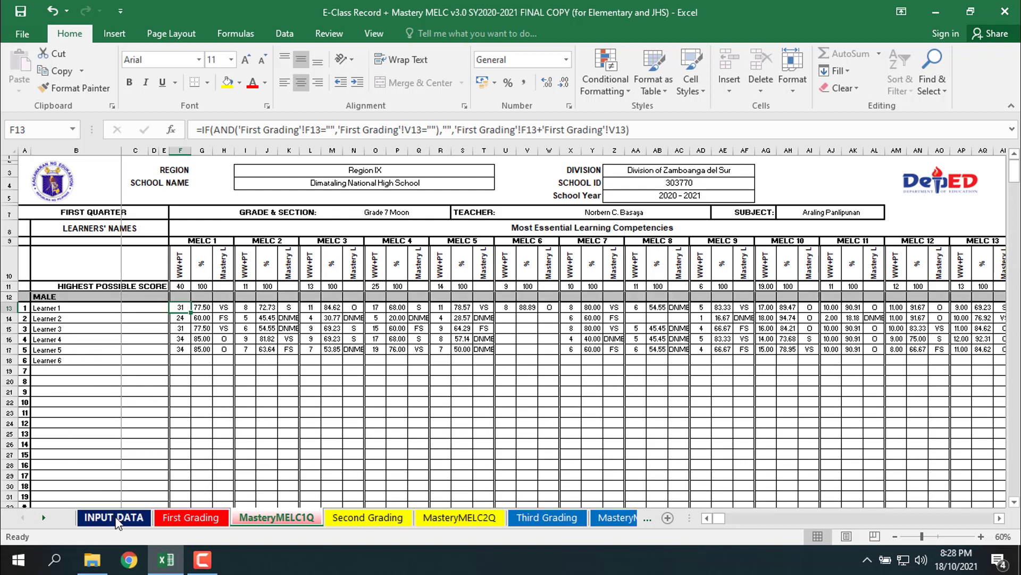
click(78, 347)
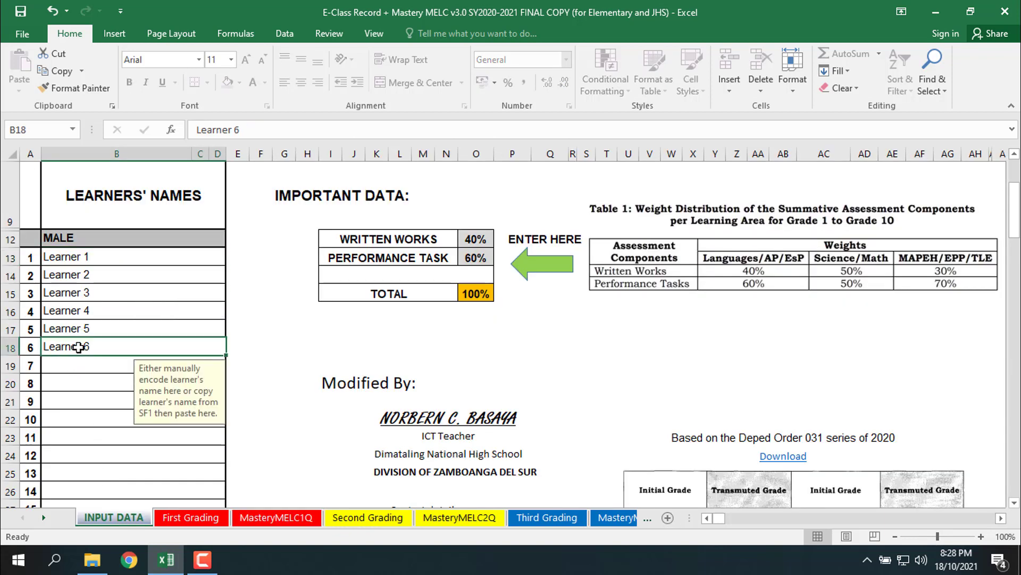
key(Delete)
scroll(116, 456, down, 10)
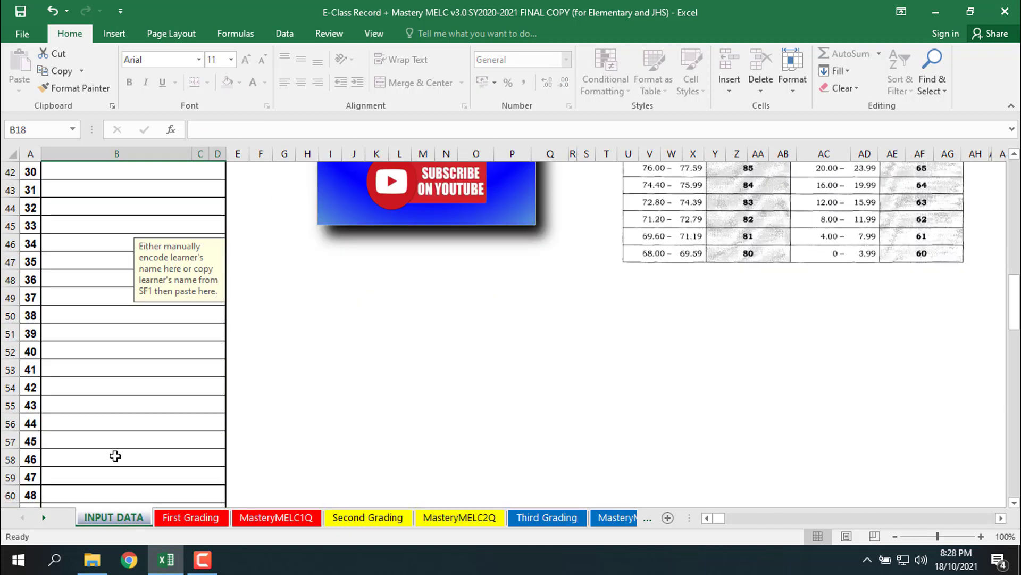
scroll(115, 456, down, 20)
Step: Compare the Melc 1 and Melc 2 highest possible scores on First Grading with the combined WW+PT values on MasteryMELC1Q
click(198, 519)
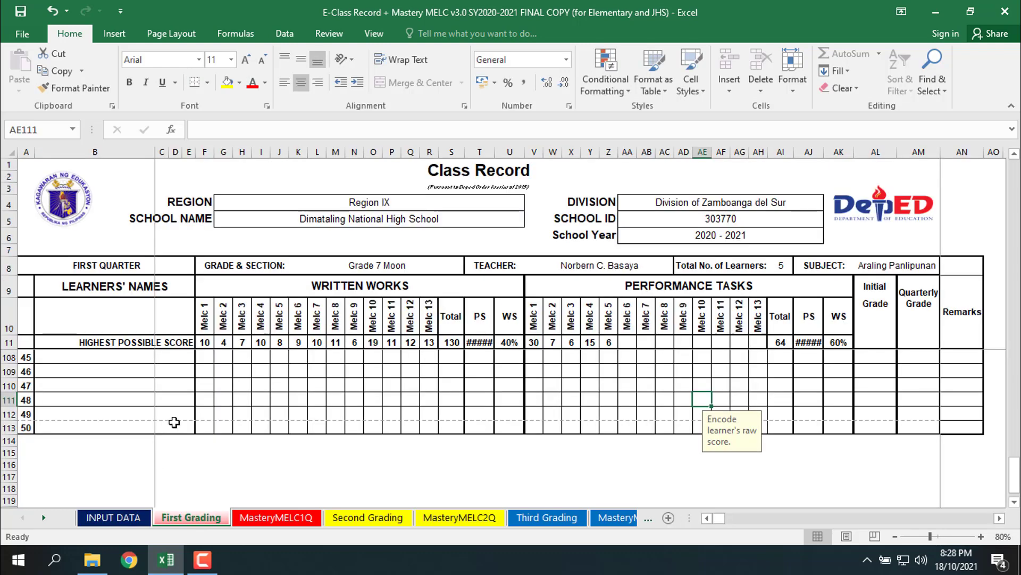
click(276, 518)
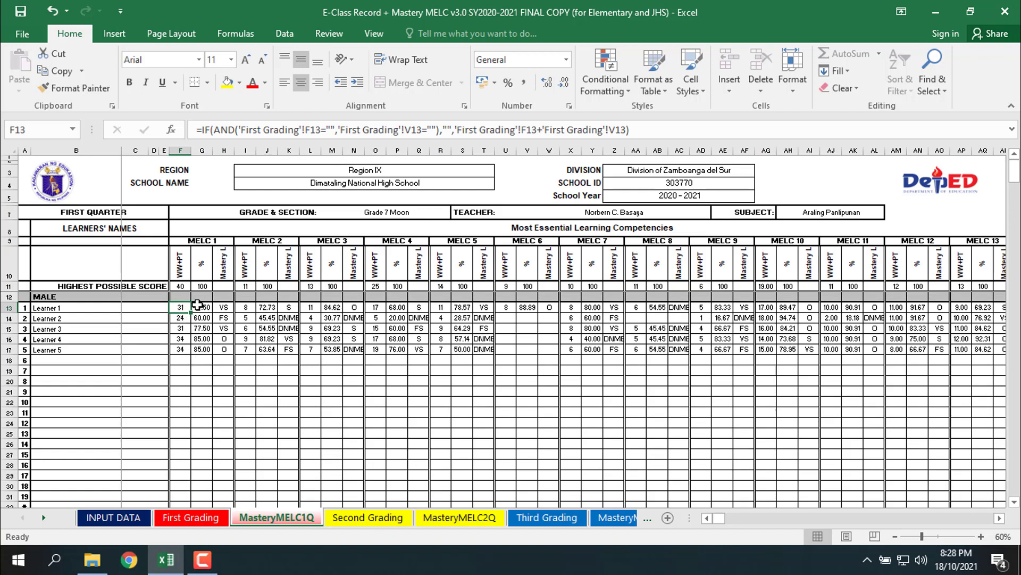
click(180, 286)
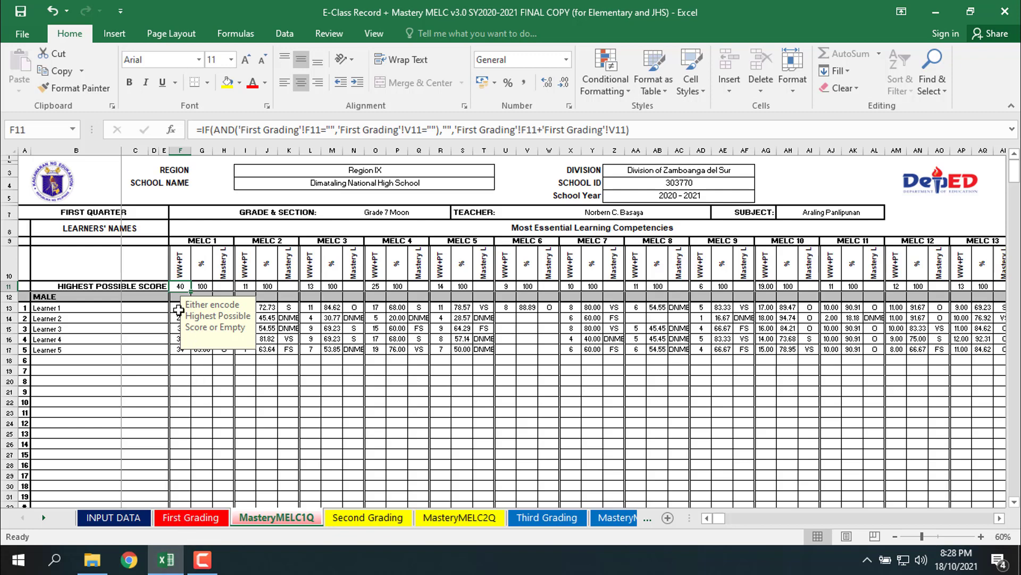
click(178, 516)
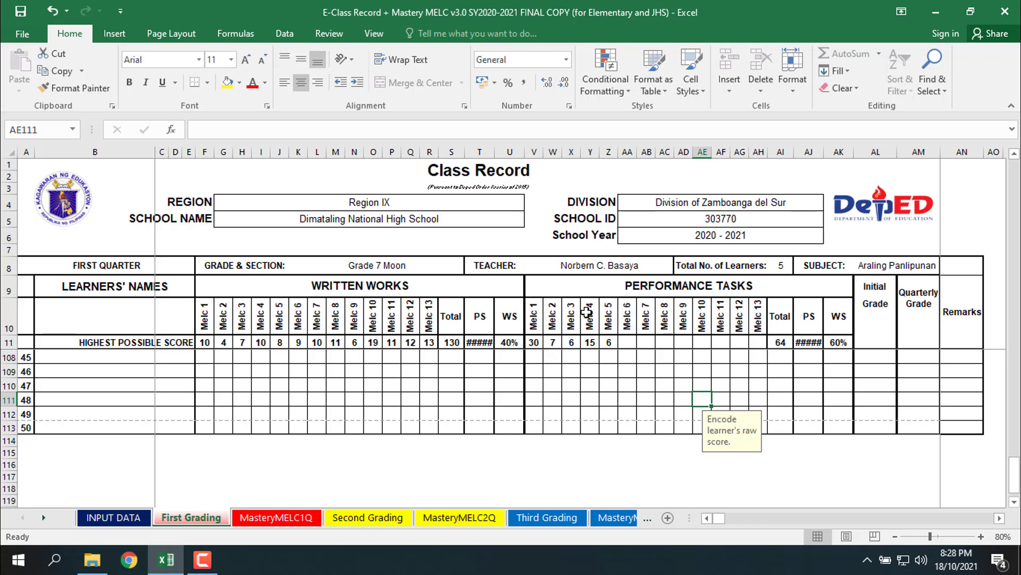
click(202, 345)
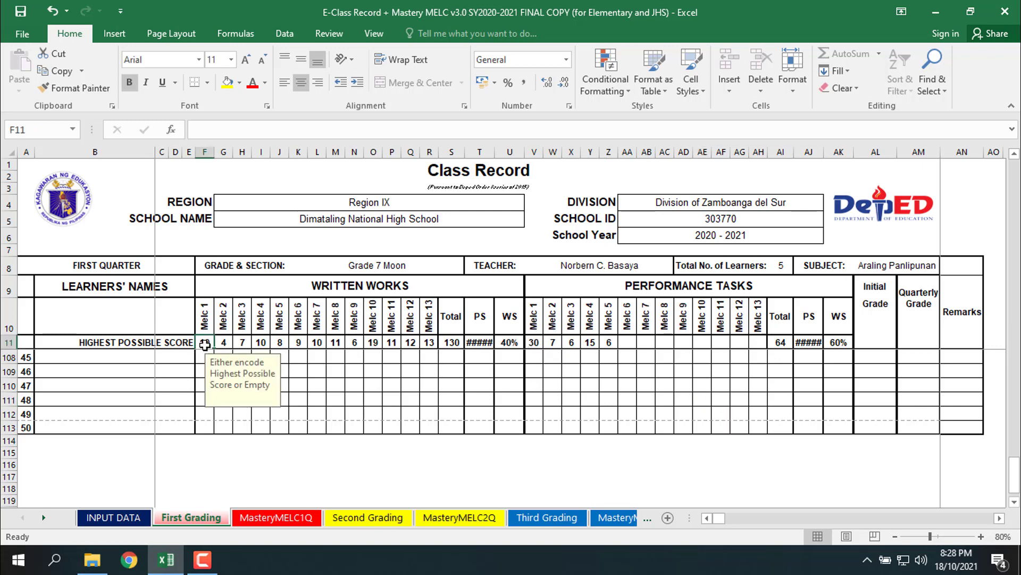
click(266, 515)
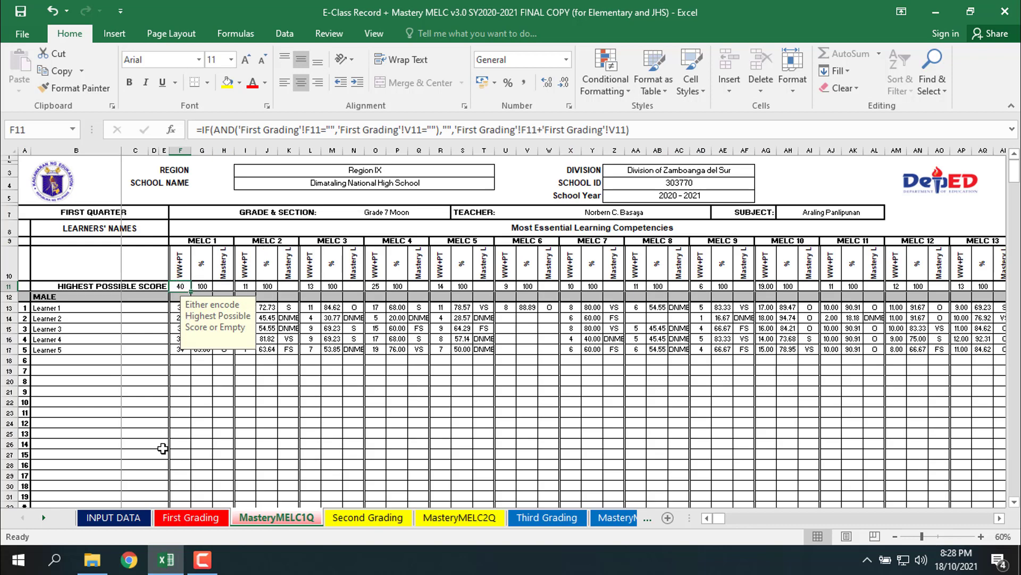
click(184, 526)
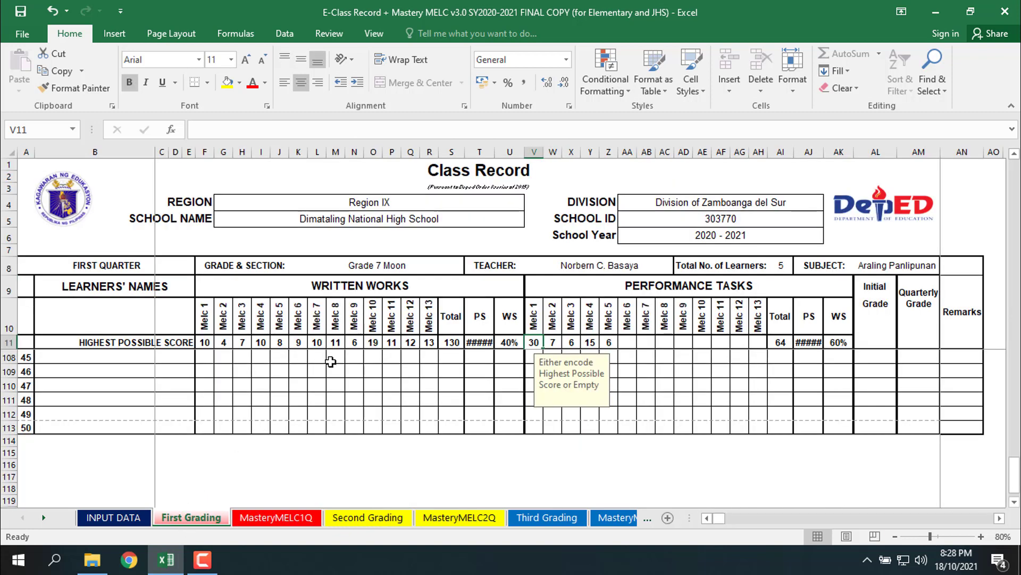
click(223, 343)
click(553, 343)
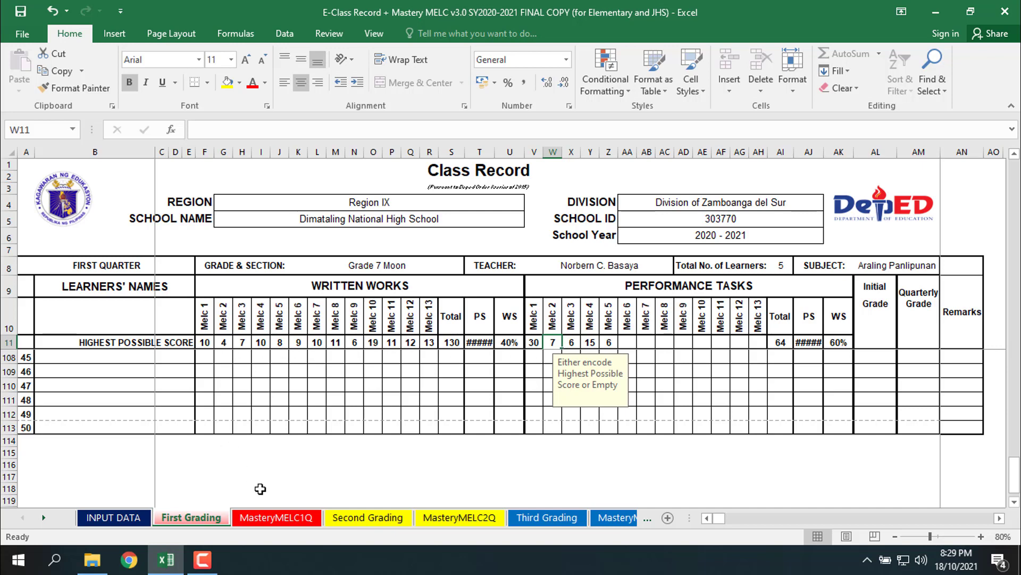
click(281, 517)
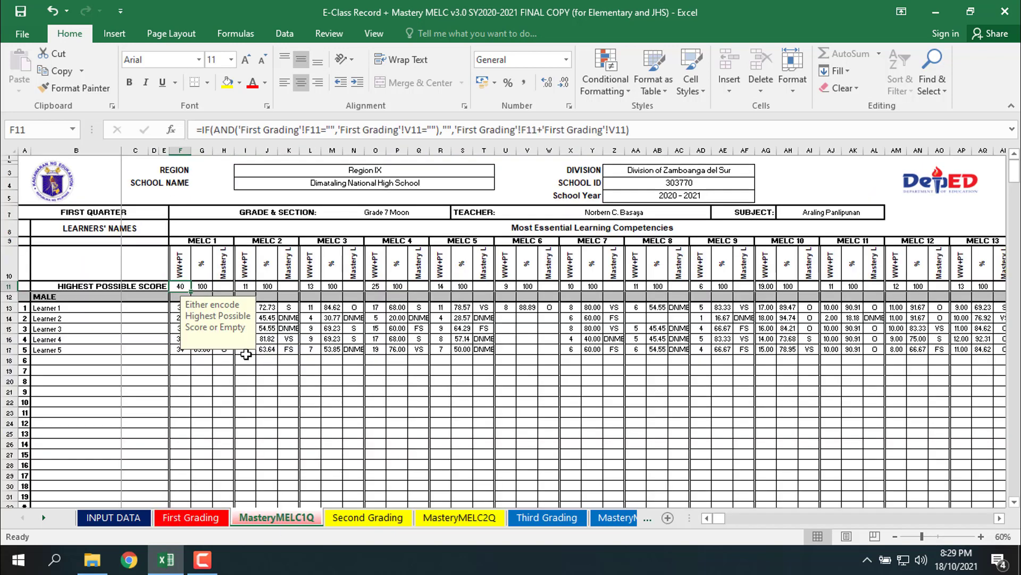
click(249, 286)
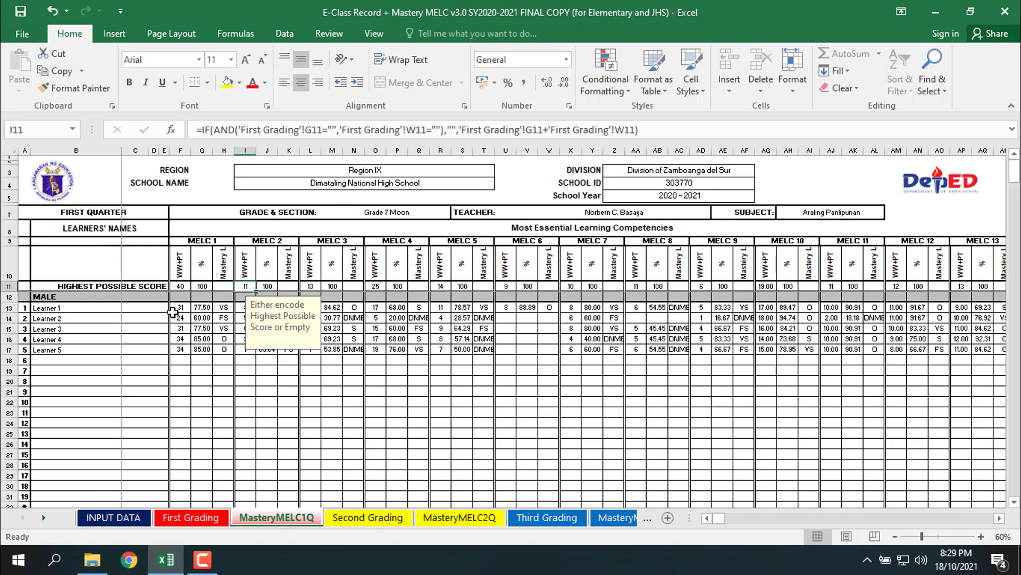
Step: Compare Learner 1's Melc 1 Written Works and Performance Tasks scores on First Grading with the MELC 1 WW+PT formula on MasteryMELC1Q
click(176, 307)
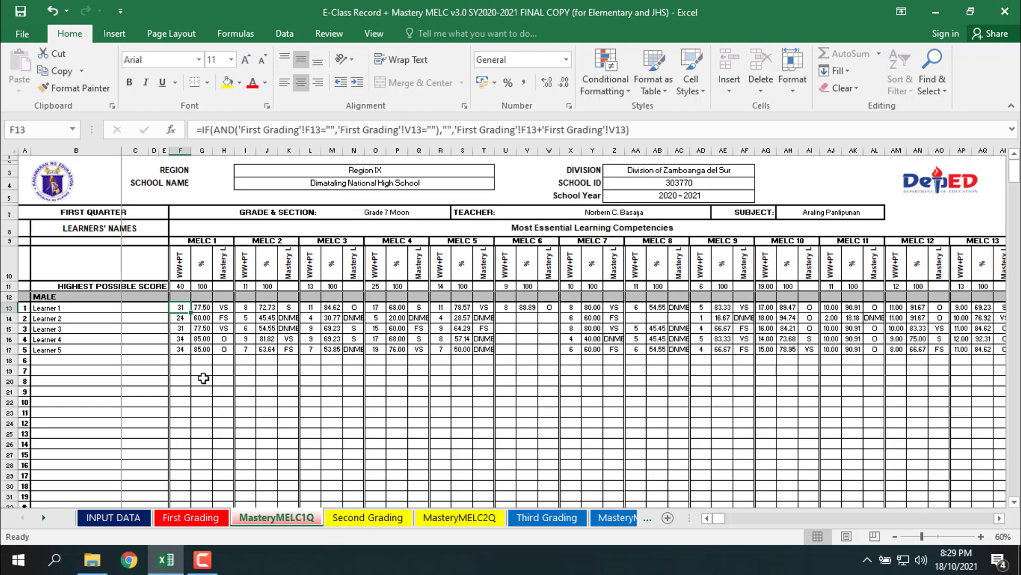
click(191, 518)
scroll(208, 390, up, 20)
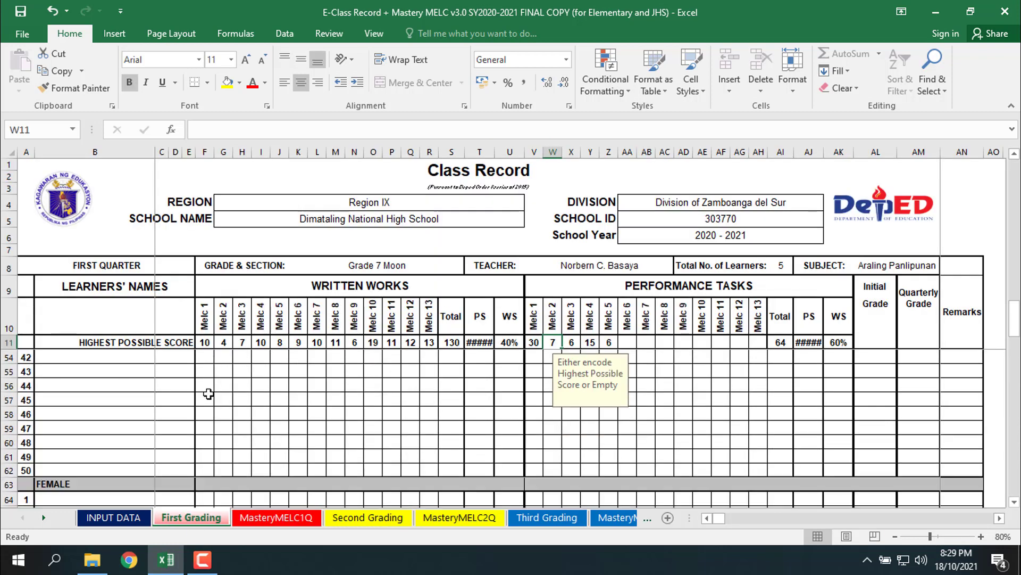
click(206, 374)
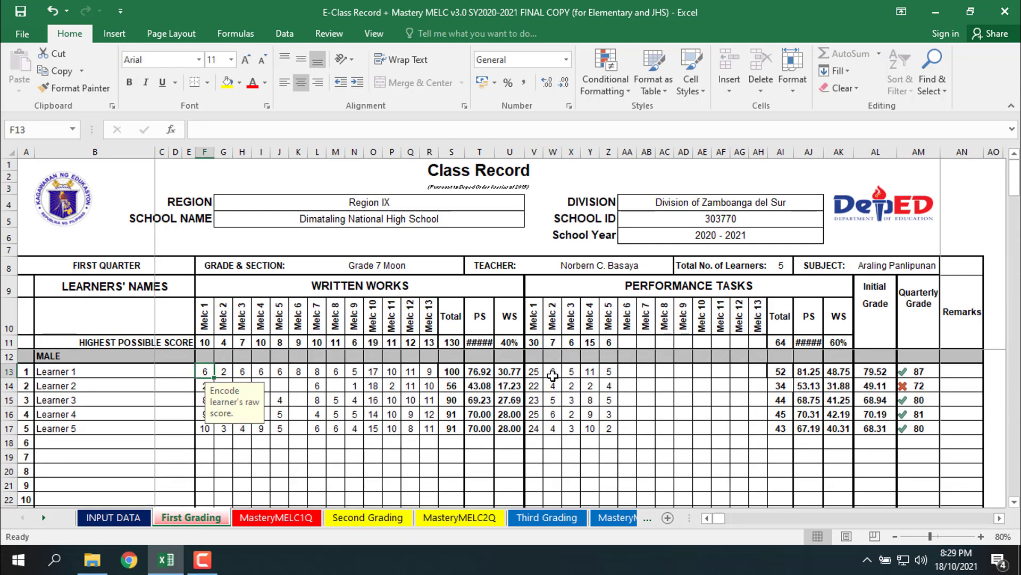
click(537, 372)
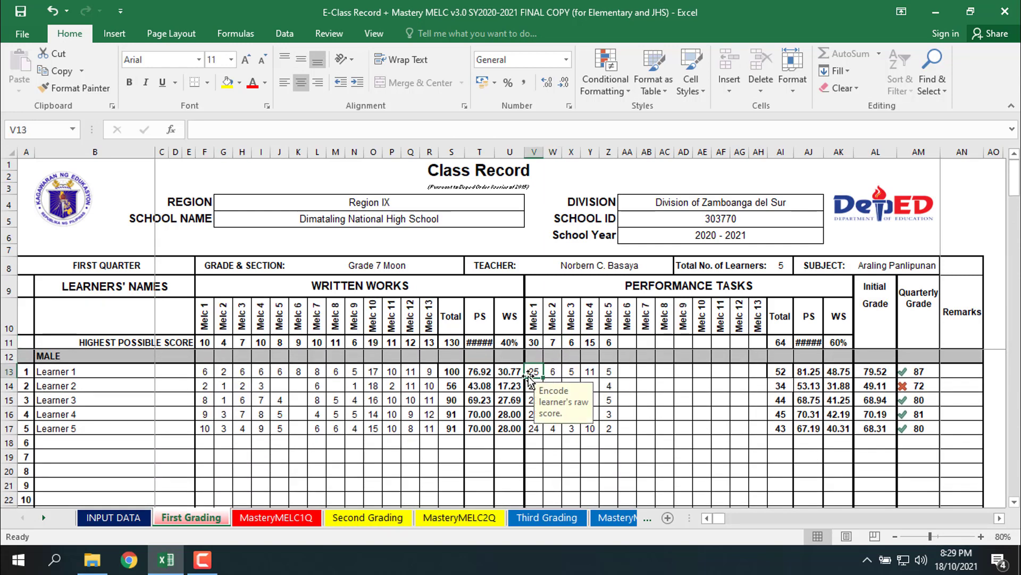
click(202, 373)
click(276, 517)
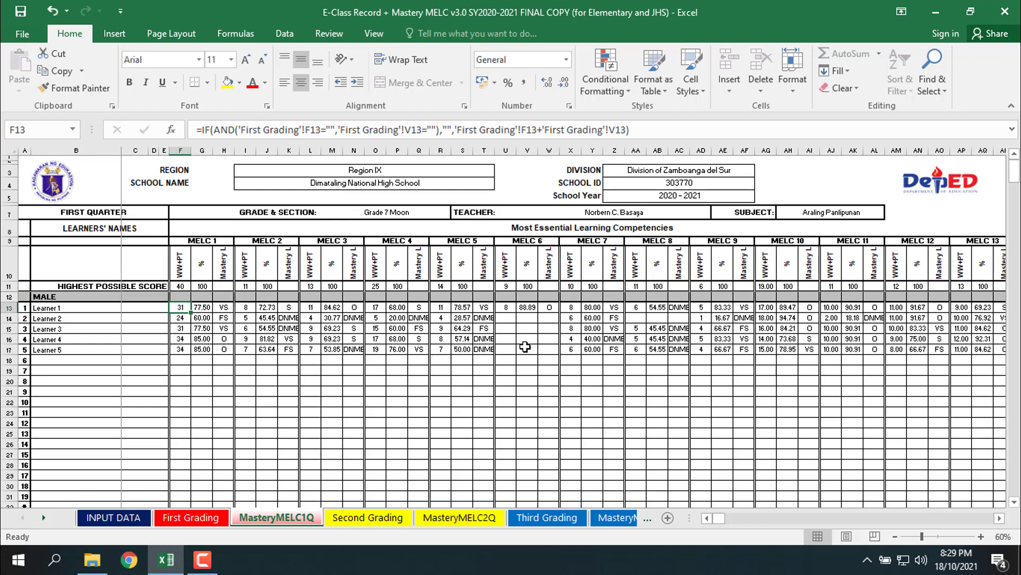
Step: Check Learner 1's MELC 6 result, and enter Melc 6 Written Works scores 8, 8, 7, 6 and 7 for Learners 1 to 5 on First Grading
click(506, 308)
click(218, 519)
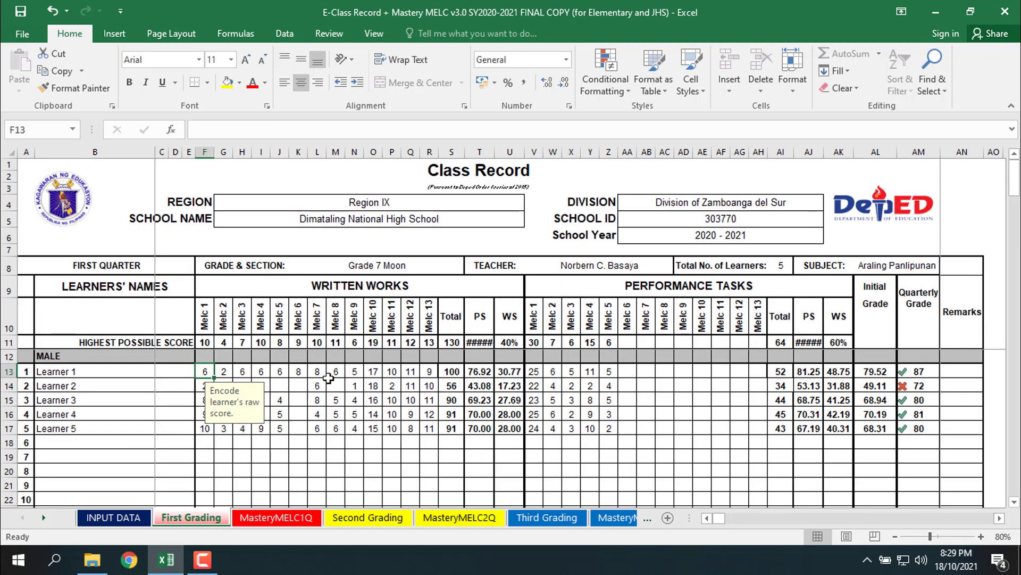
click(296, 372)
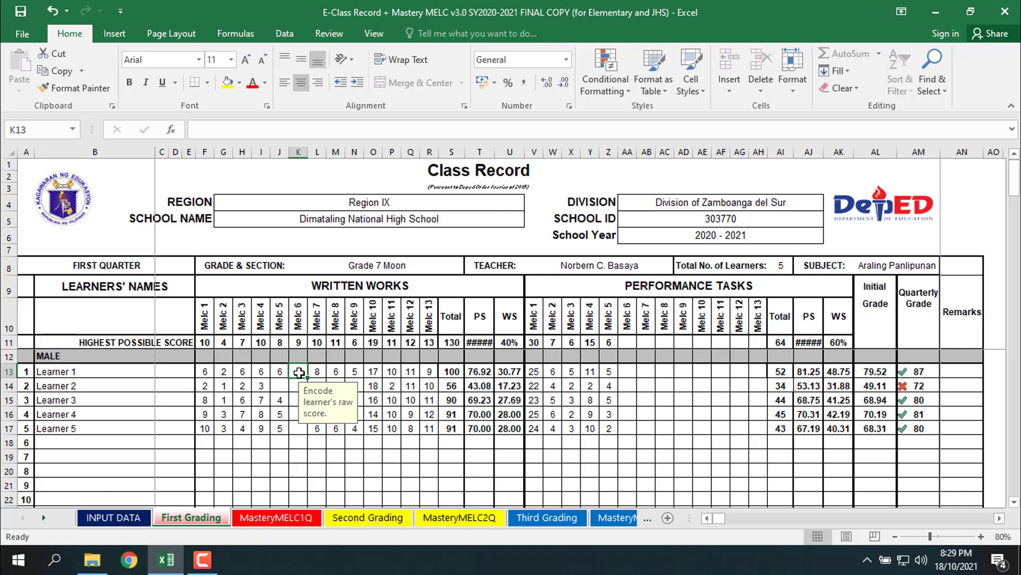
text(8)
click(294, 387)
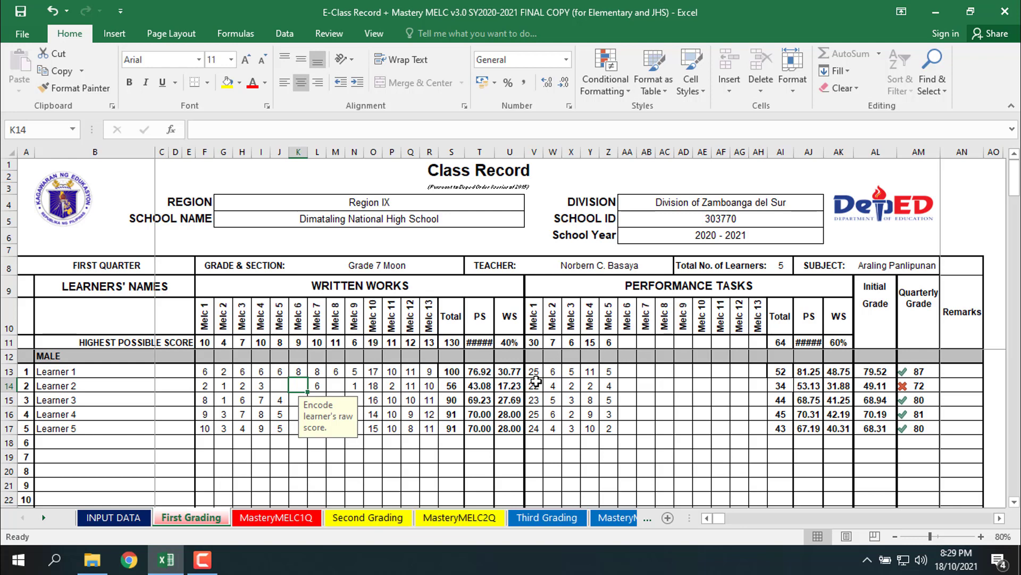
text(8)
key(Return)
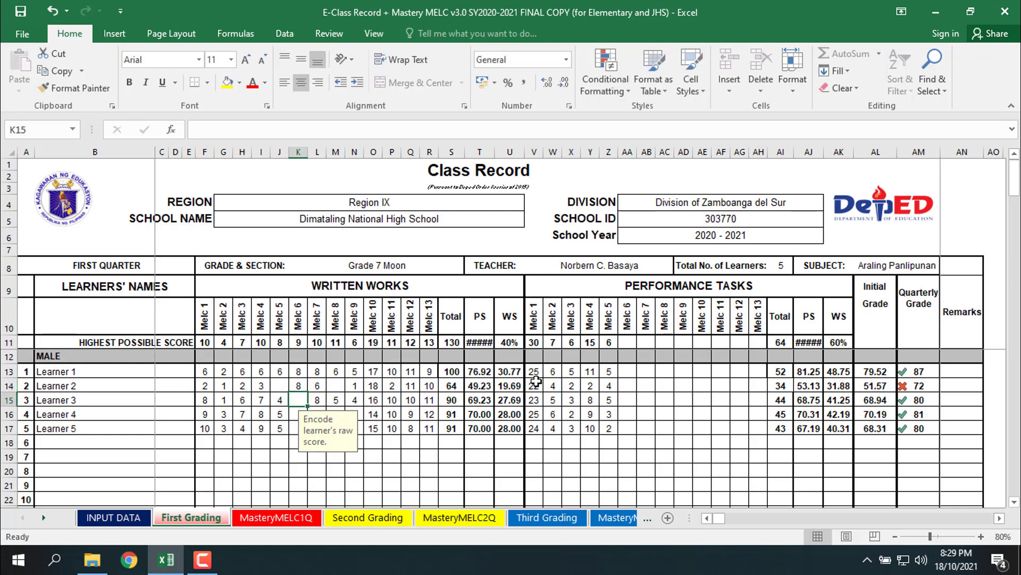
text(7)
key(Return)
text(6)
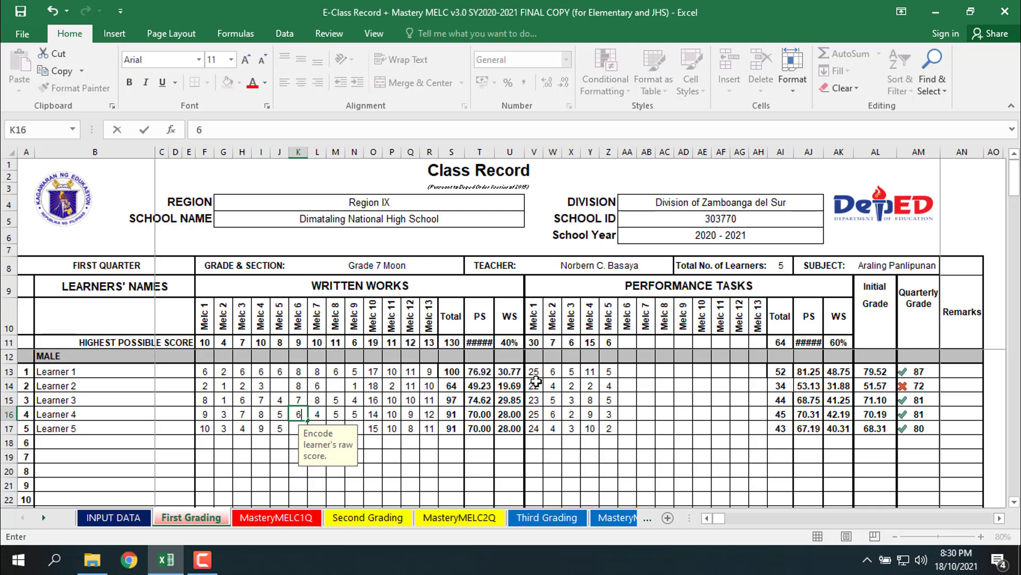
key(Return)
text(7)
key(Return)
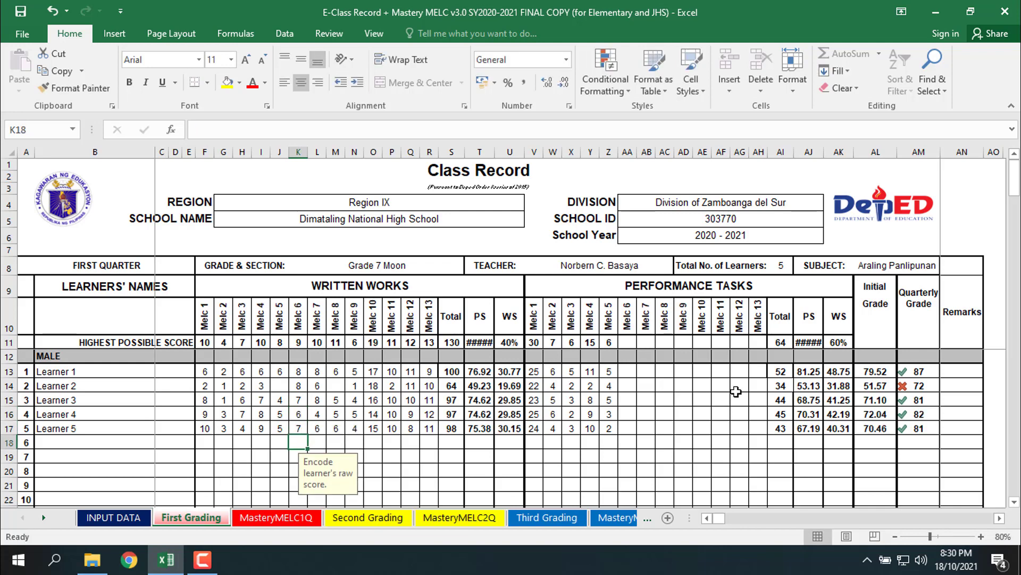
Step: Review the learners' MELC 6 results on MasteryMELC1Q, and inspect Learner 1's MELC 3 WW+PT formula
click(271, 518)
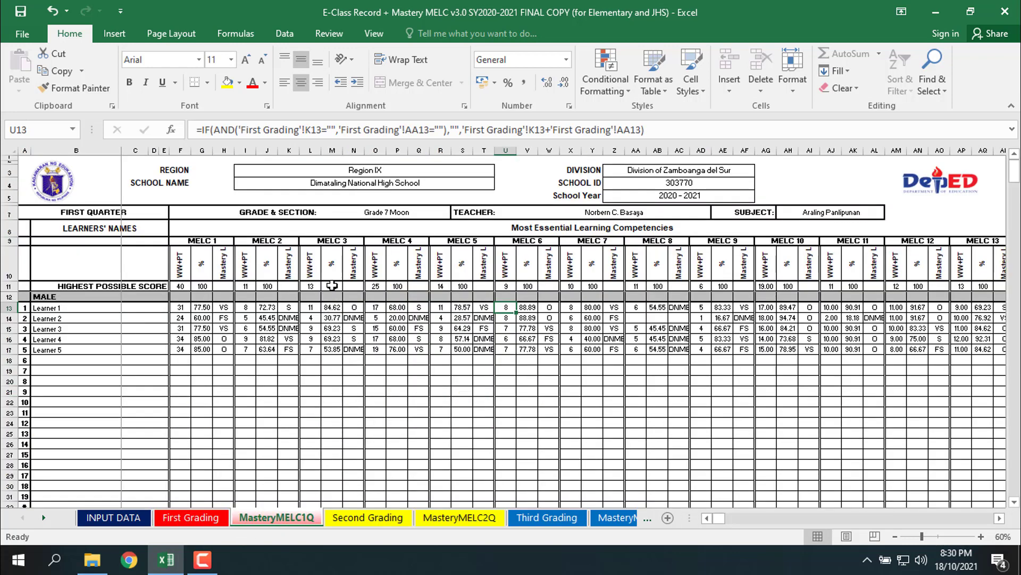
click(313, 306)
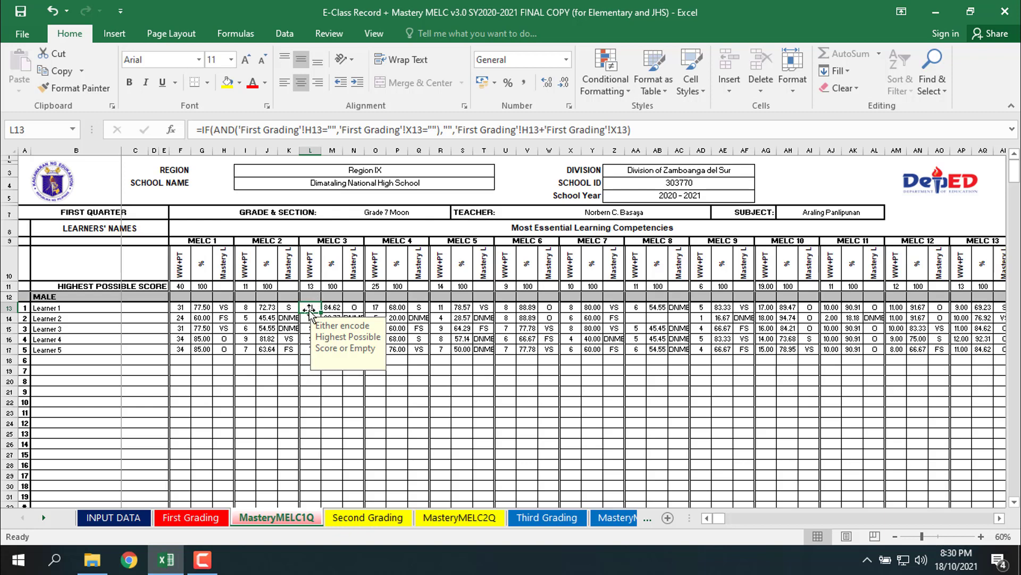
Step: Check the formulas behind Learner 1's MELC 4 score and MELC 1 percentage
click(374, 308)
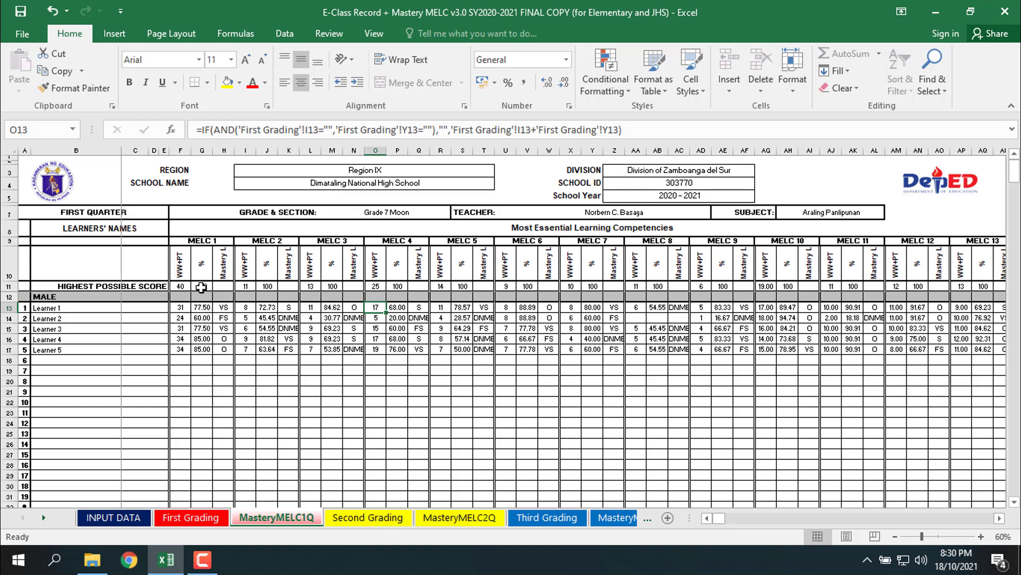
click(205, 307)
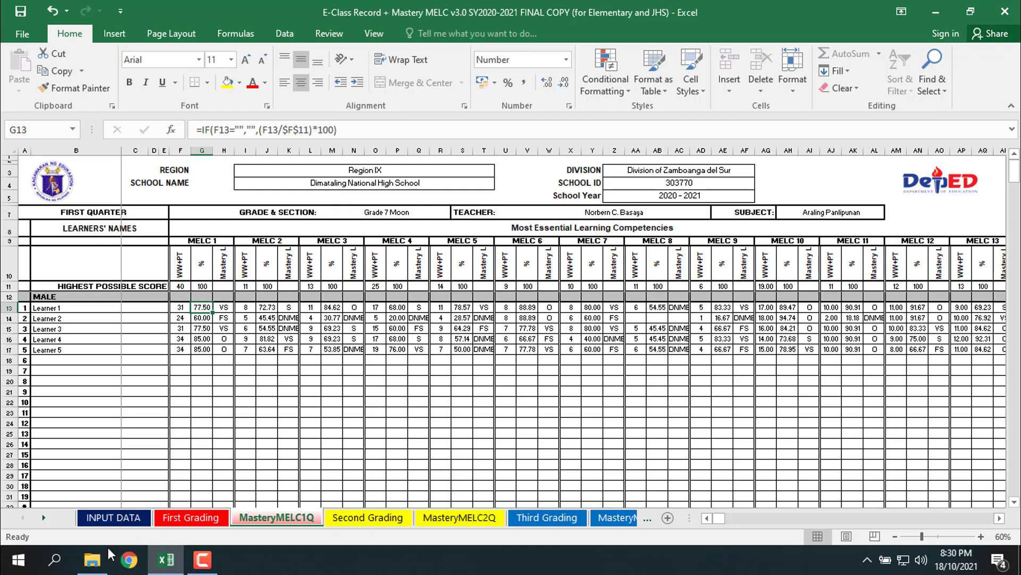
click(45, 568)
text(cal)
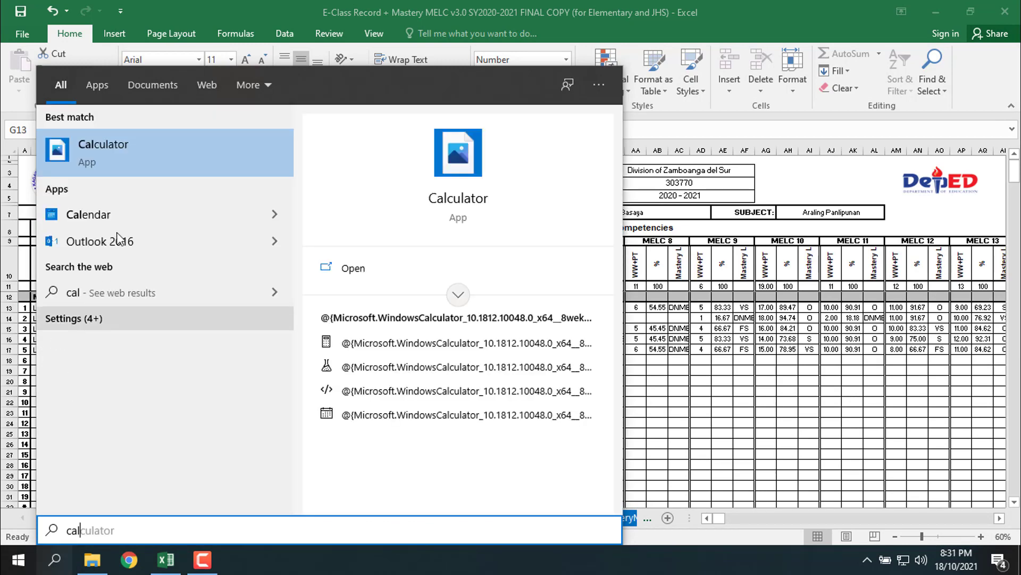
click(139, 149)
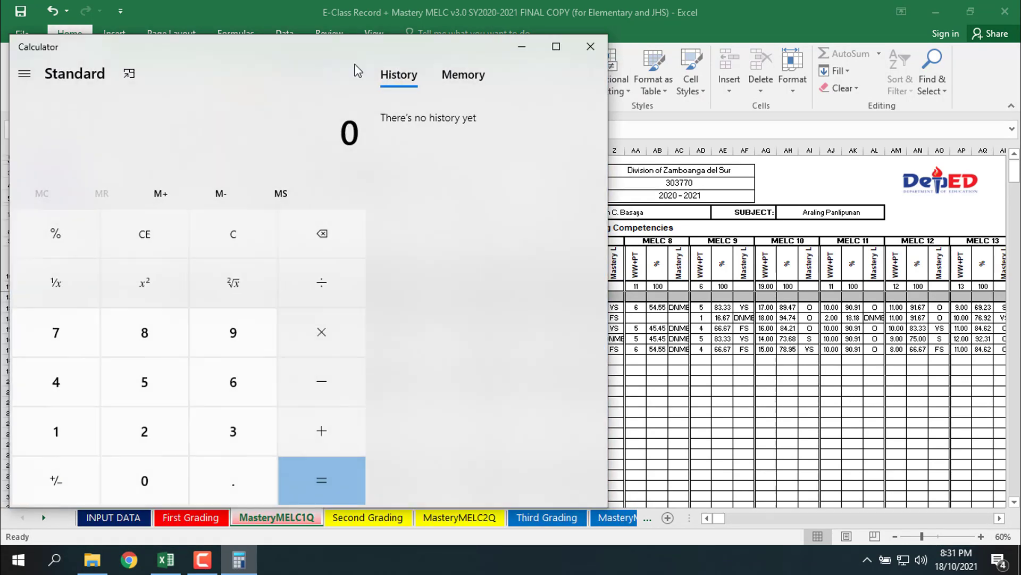
drag(236, 64, 643, 66)
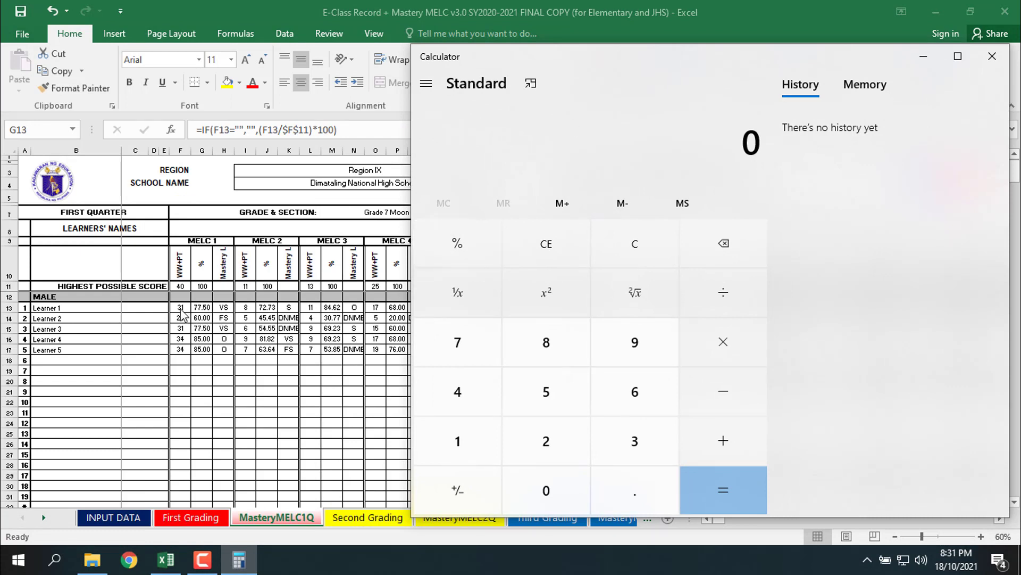
click(637, 442)
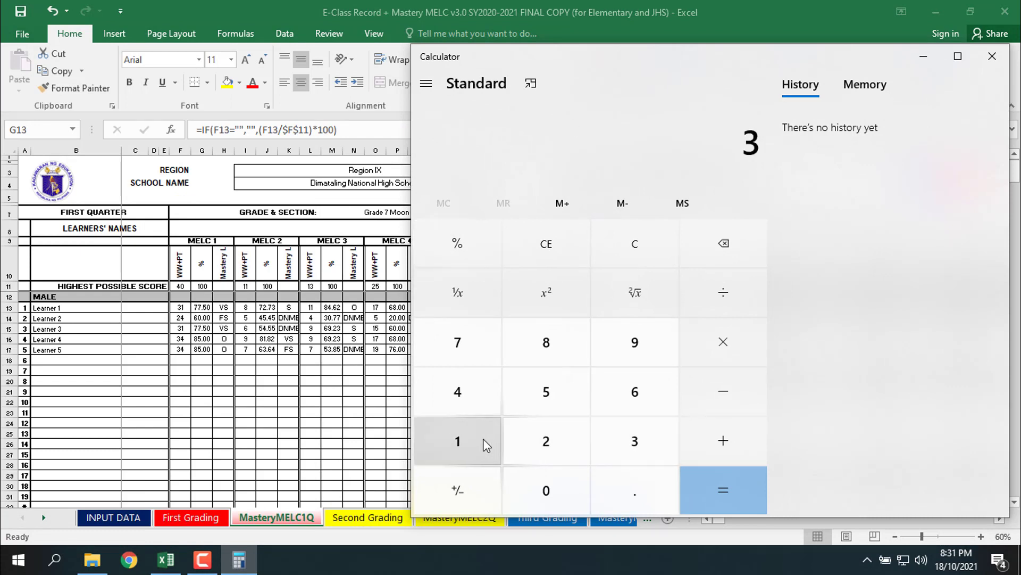
click(482, 440)
click(723, 291)
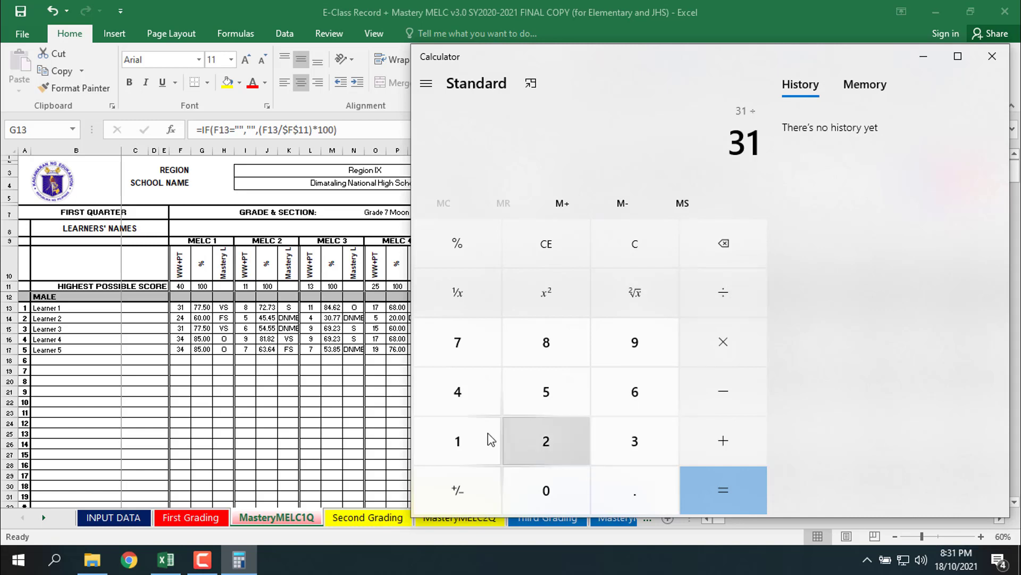
click(461, 400)
click(543, 493)
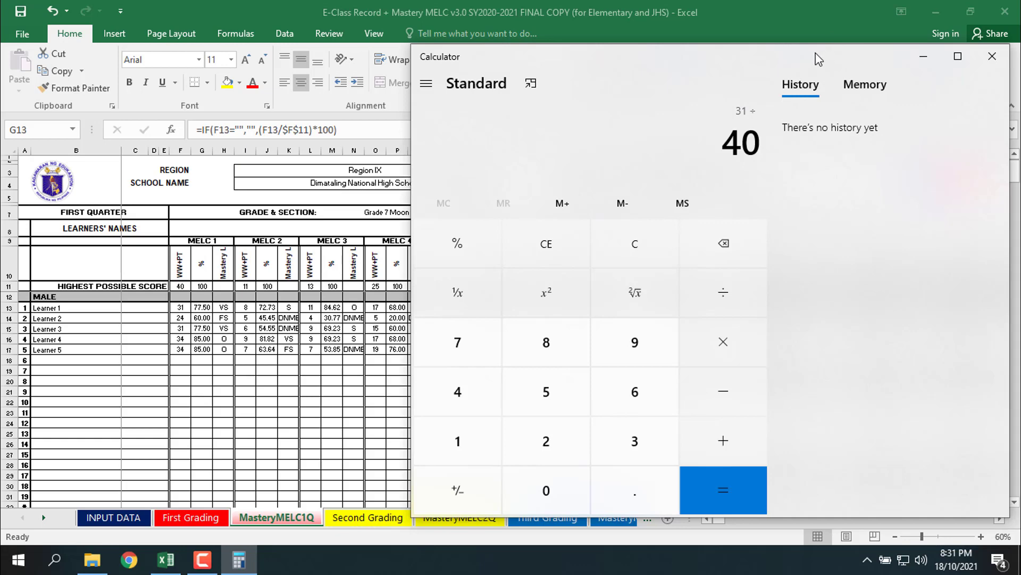
drag(818, 58, 526, 39)
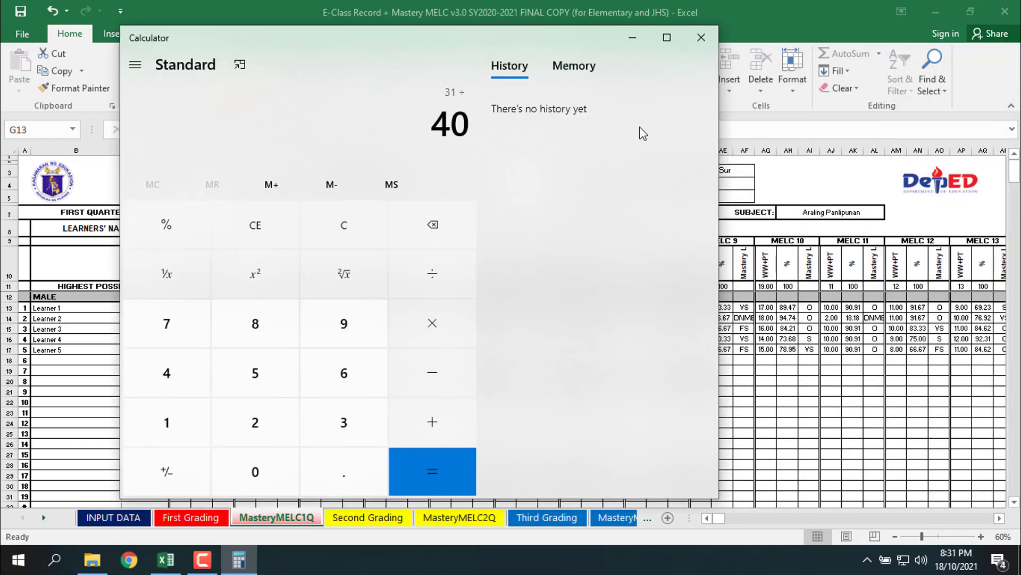
click(702, 38)
Step: Open the Windows Calculator and place it so the MELC 1 scores stay in view
click(56, 560)
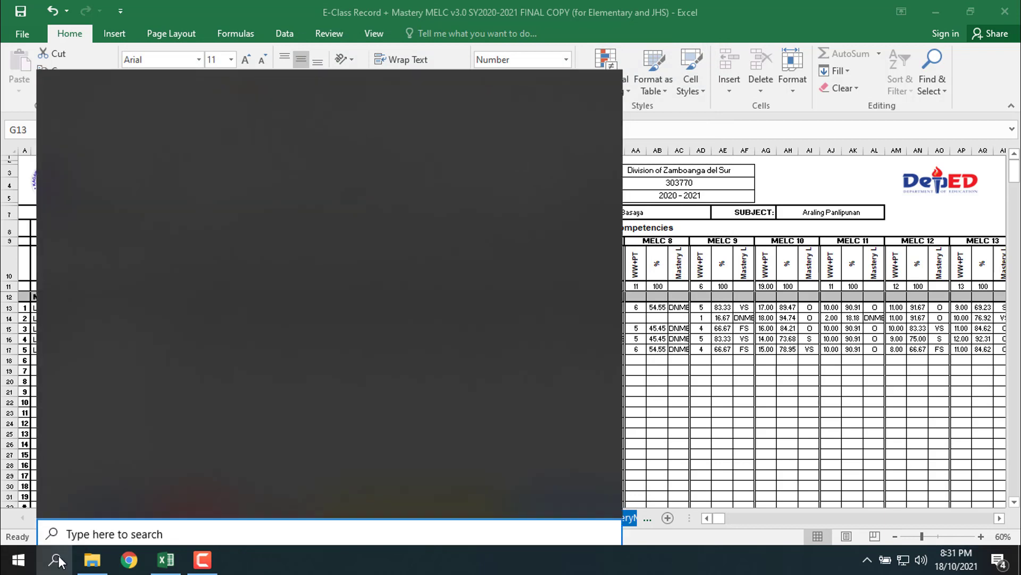
text(ca)
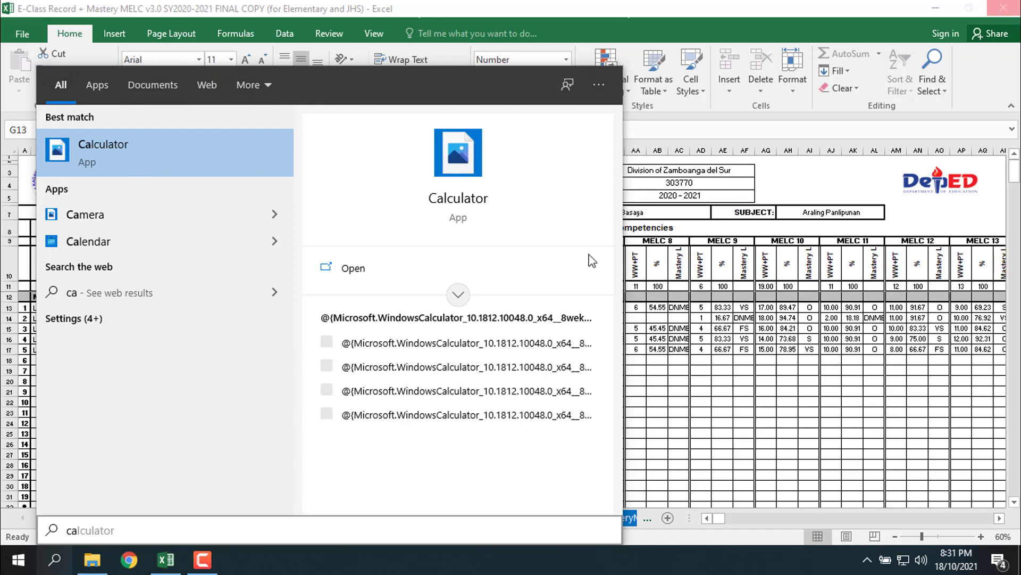
click(464, 205)
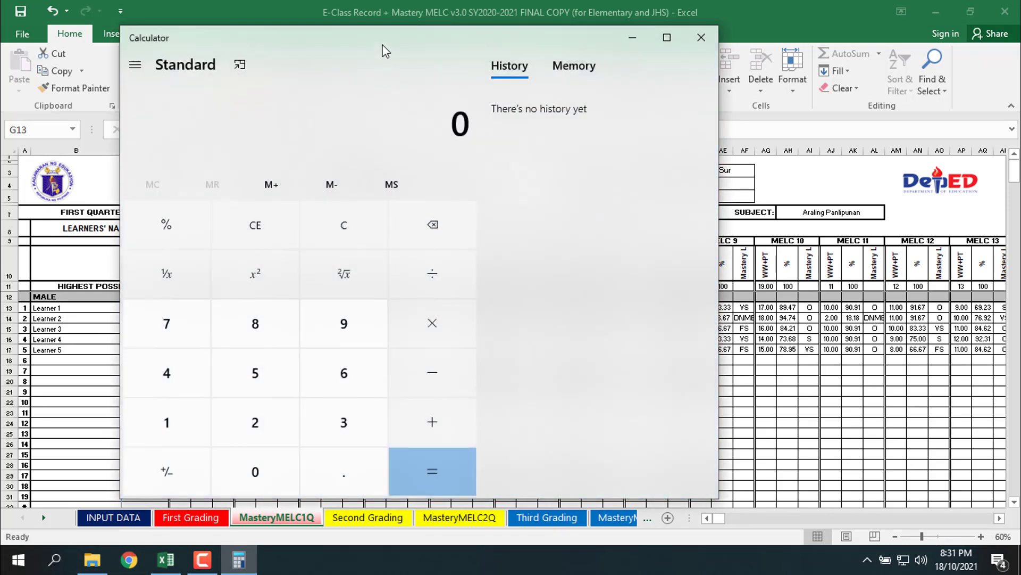
drag(386, 51, 715, 55)
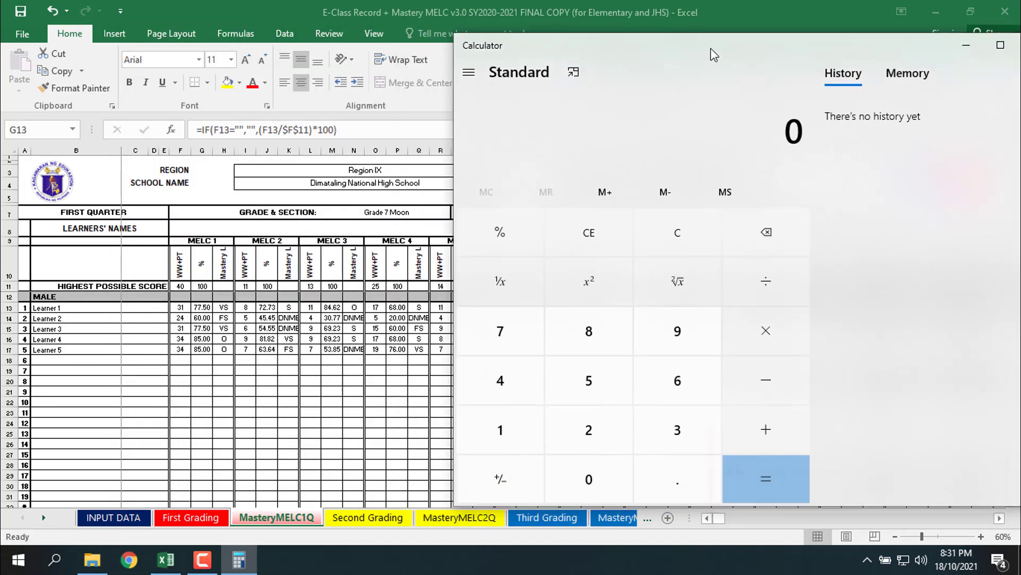
Step: Divide Learner 1's MELC 1 score of 31 by the highest possible score of 40
click(666, 426)
click(510, 426)
click(747, 291)
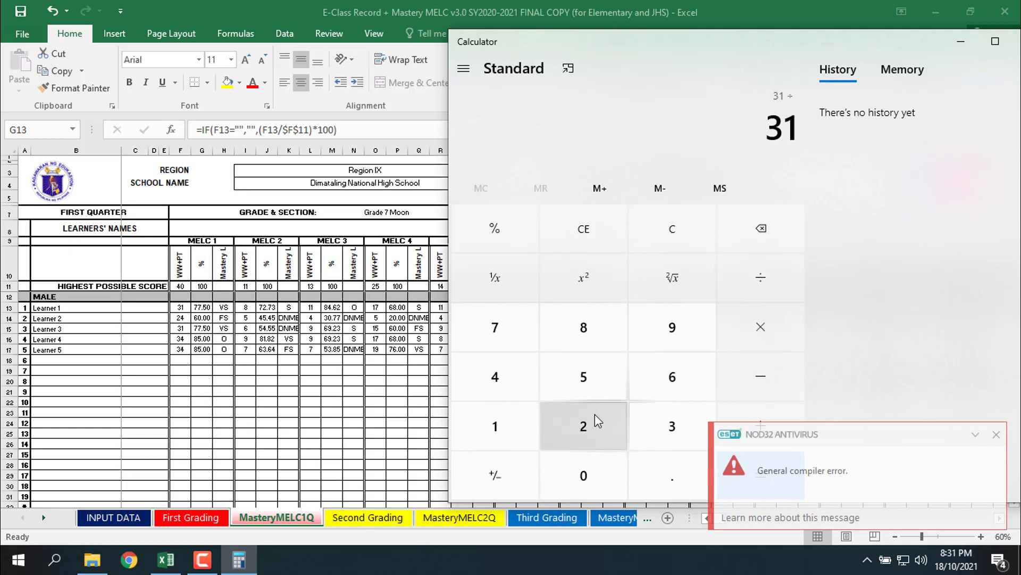
click(495, 381)
click(590, 473)
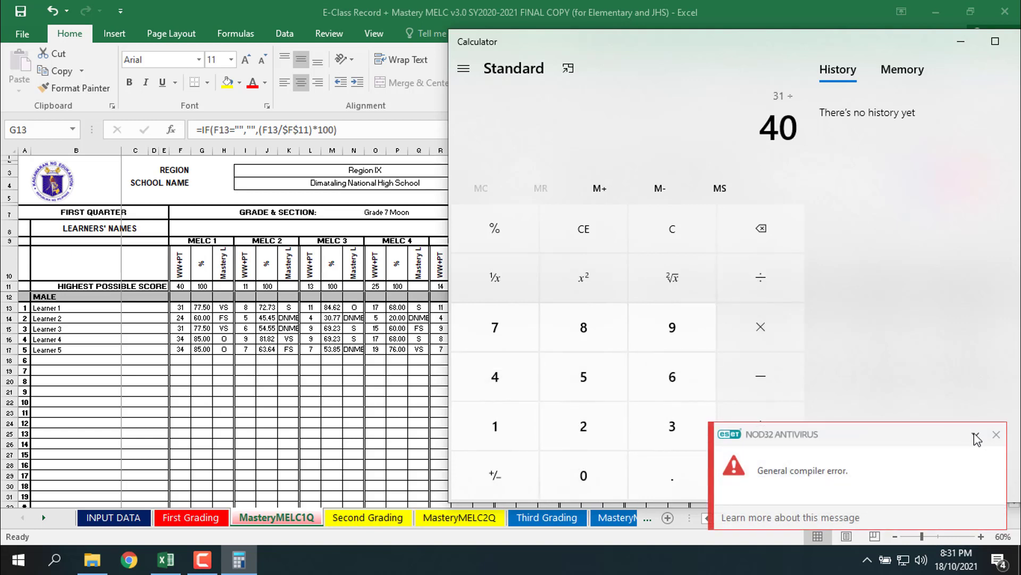
click(996, 435)
click(764, 468)
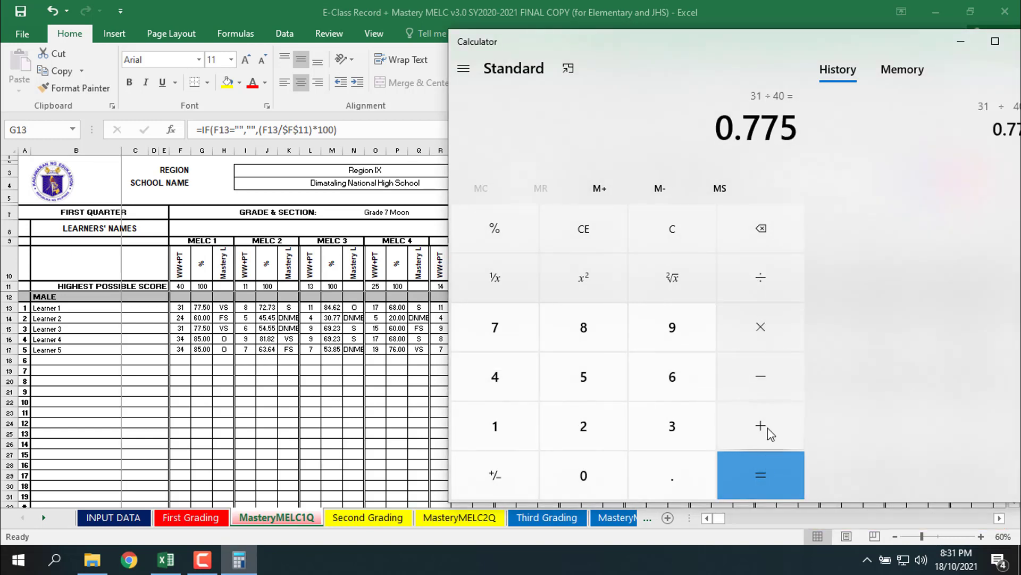
Step: Multiply the quotient by 100 and return to Learner 1's MELC 1 percentage in the Excel sheet
click(770, 329)
click(495, 426)
click(590, 476)
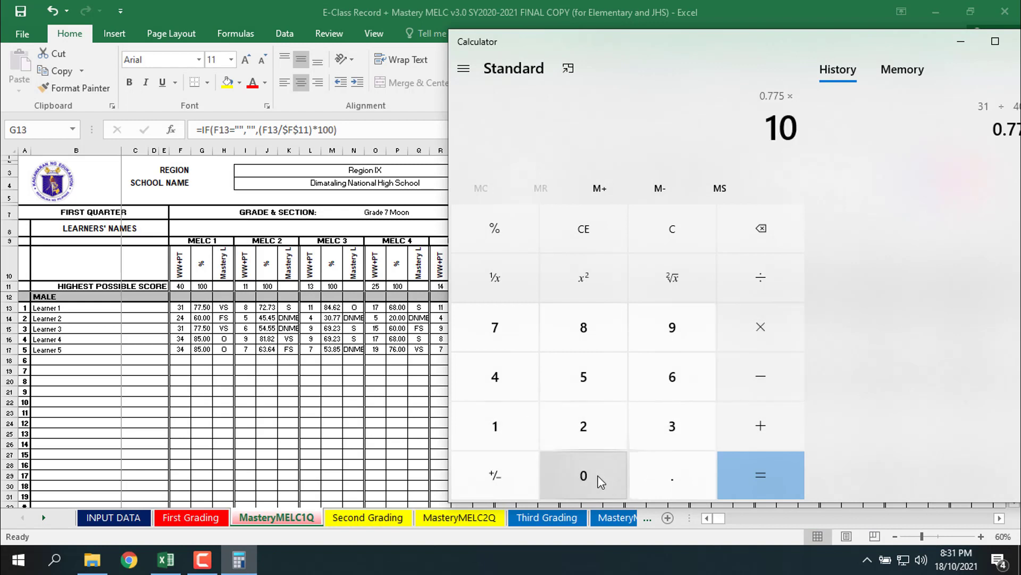
click(596, 476)
click(752, 469)
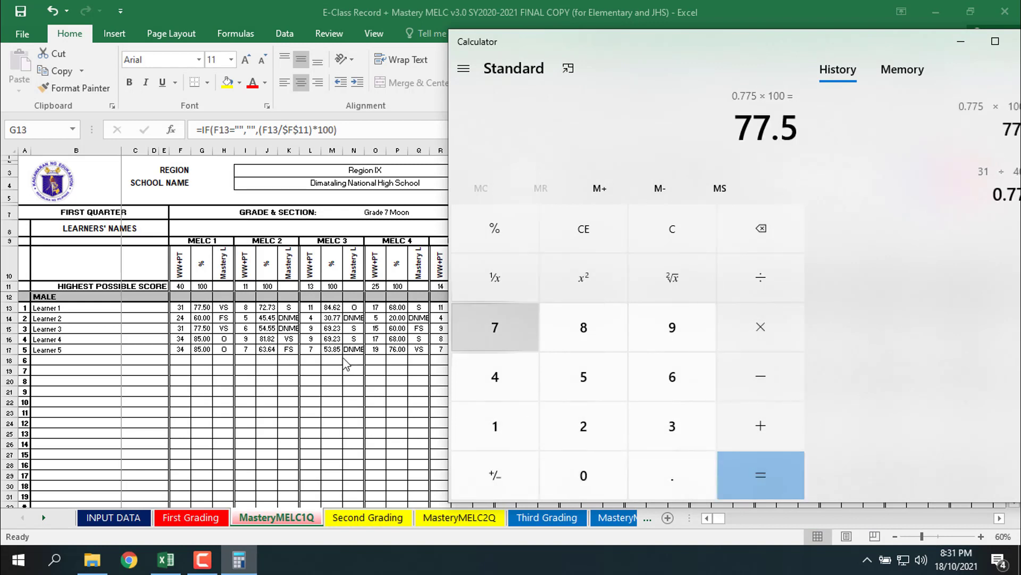
click(202, 311)
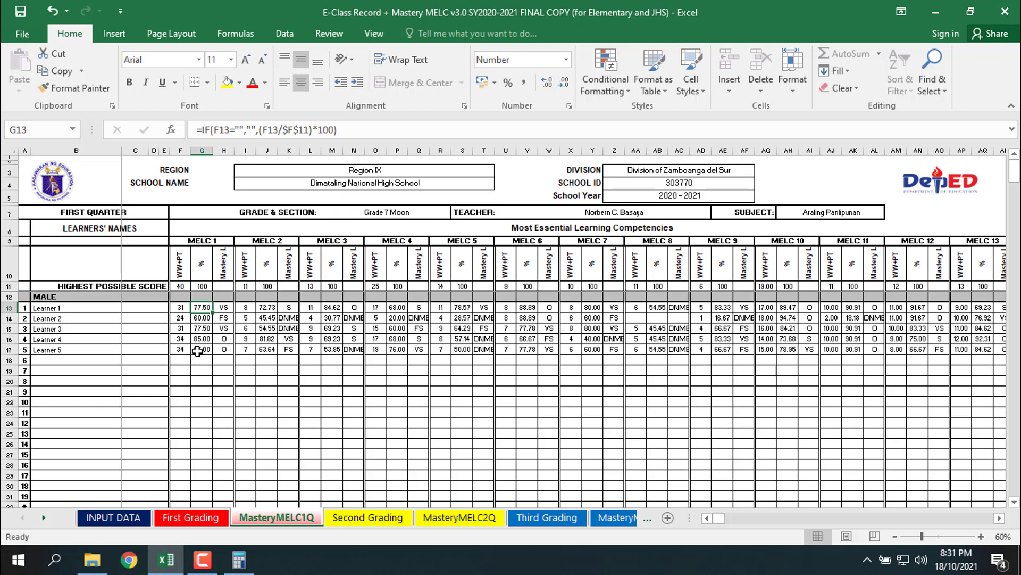
Step: Increase the height of header row 10 so the full Mastery Level headings fit
click(222, 272)
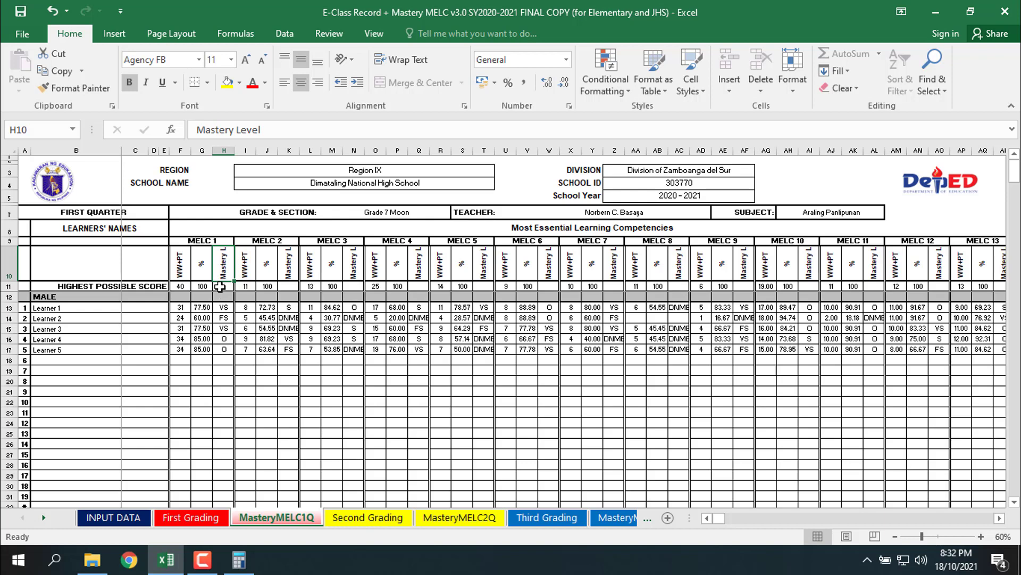
drag(10, 279, 11, 298)
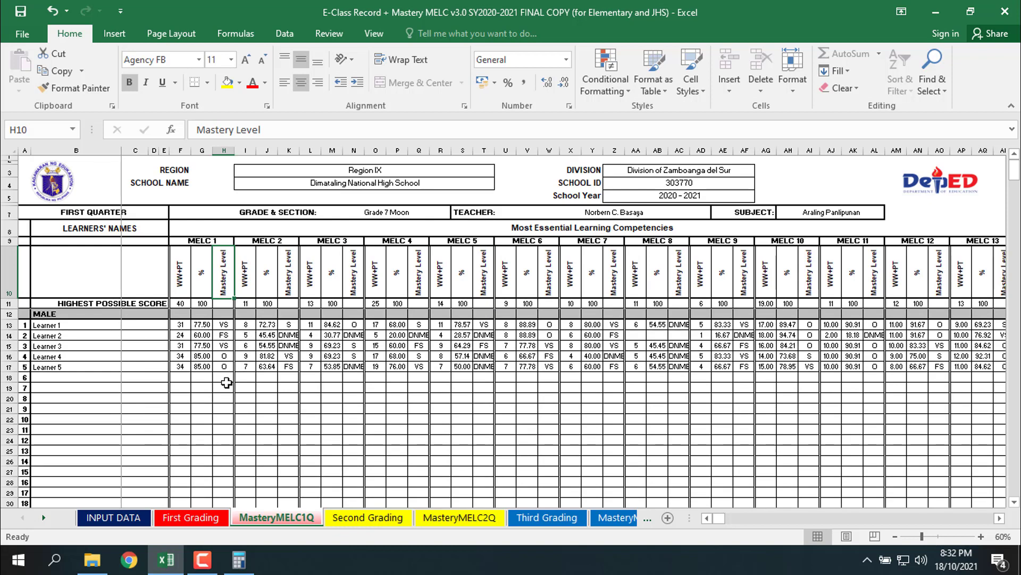
click(227, 383)
Step: Inspect the MELC 1 mastery level formulas of Learners 2 to 5
click(224, 335)
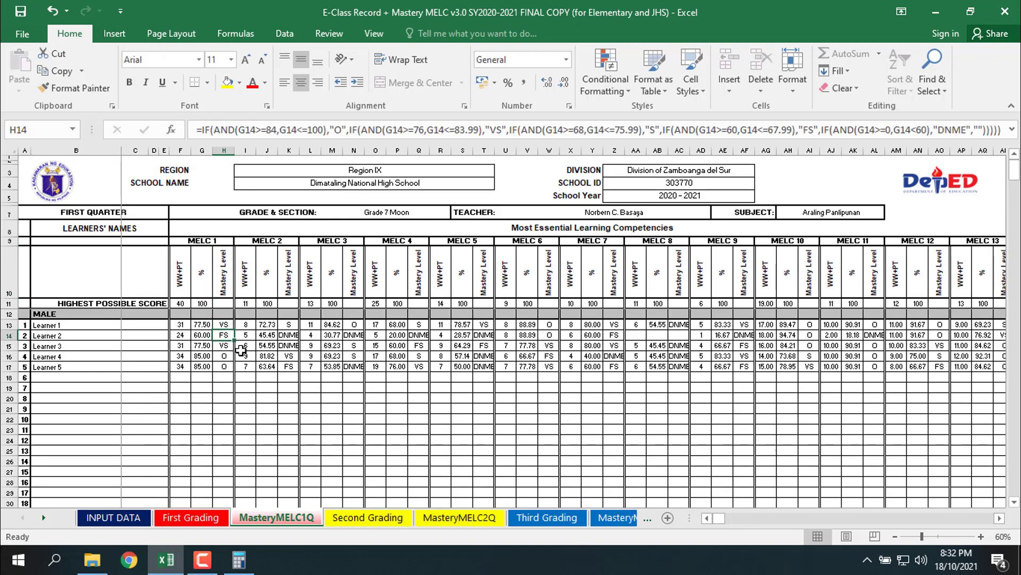
click(226, 346)
click(226, 356)
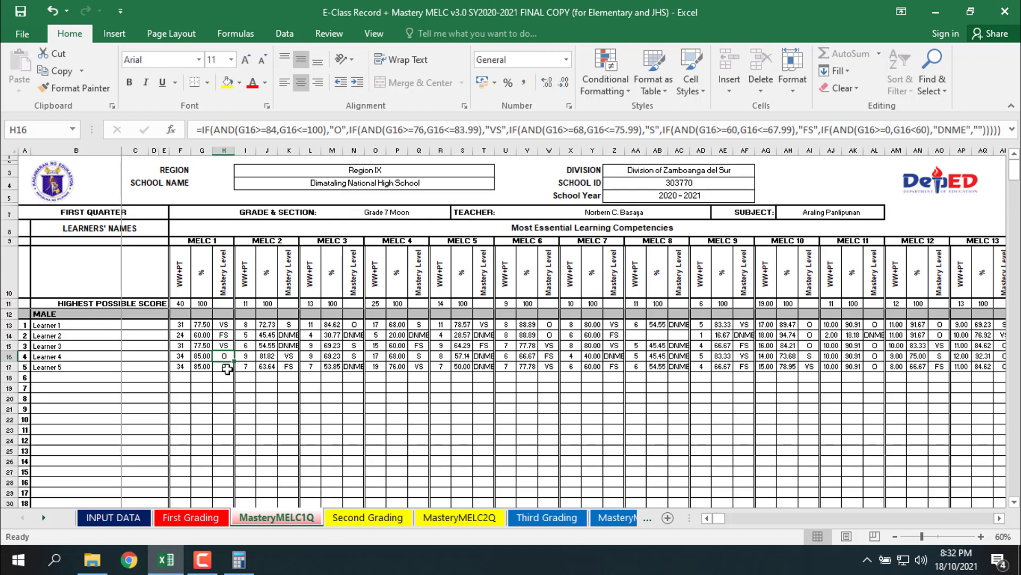
click(227, 366)
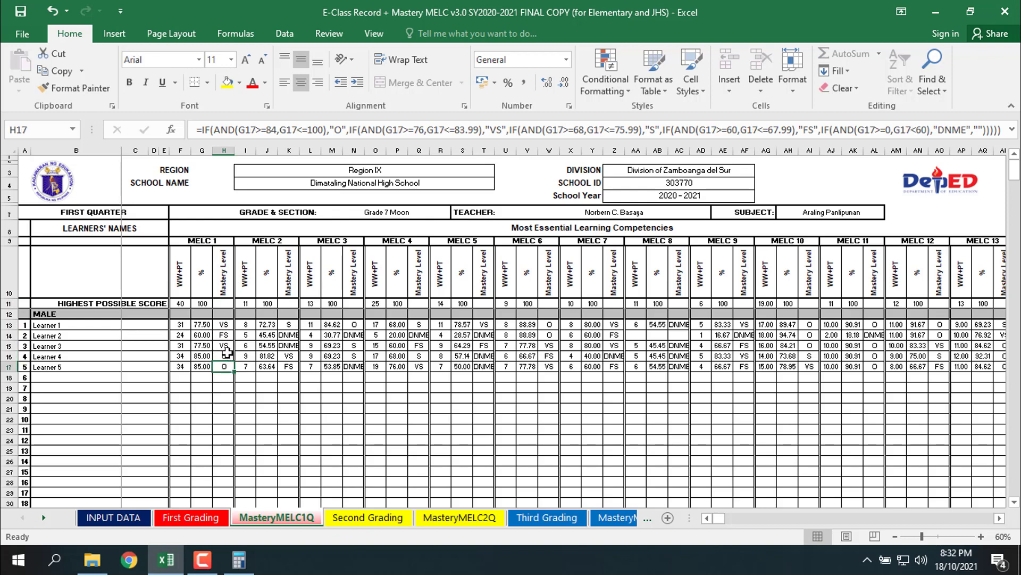
Step: Examine the legend of descriptions, raw score scale and transmuted grading scale below the summary table
scroll(225, 354, down, 1)
scroll(224, 355, down, 5)
scroll(229, 381, up, 5)
scroll(233, 383, down, 5)
scroll(232, 383, down, 20)
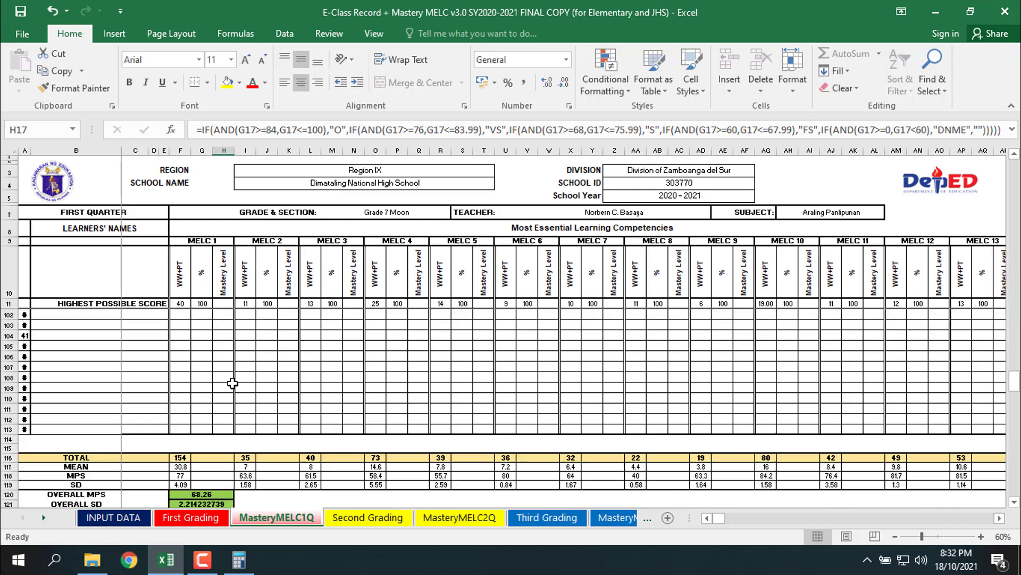
scroll(233, 383, down, 3)
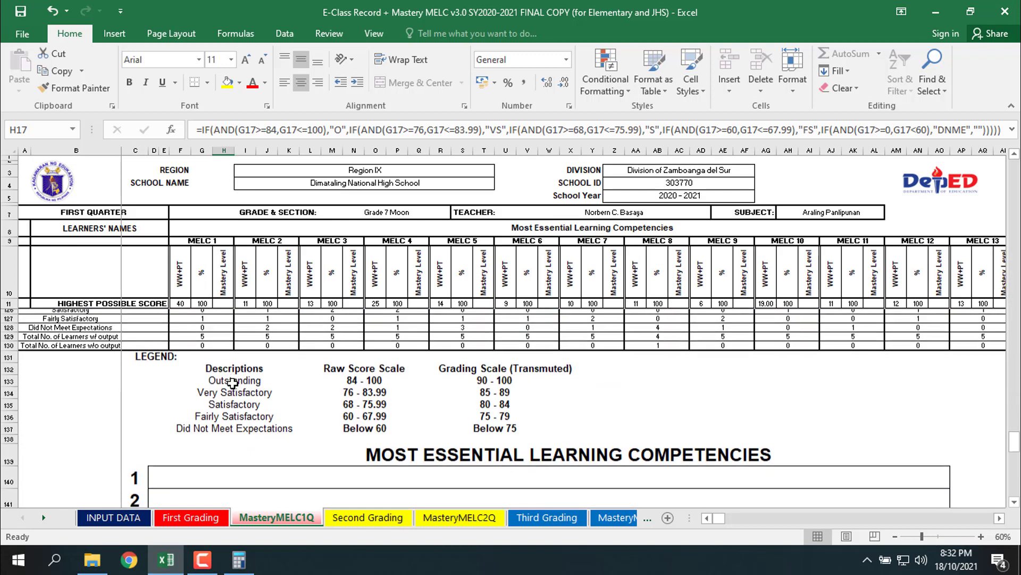
scroll(306, 407, down, 1)
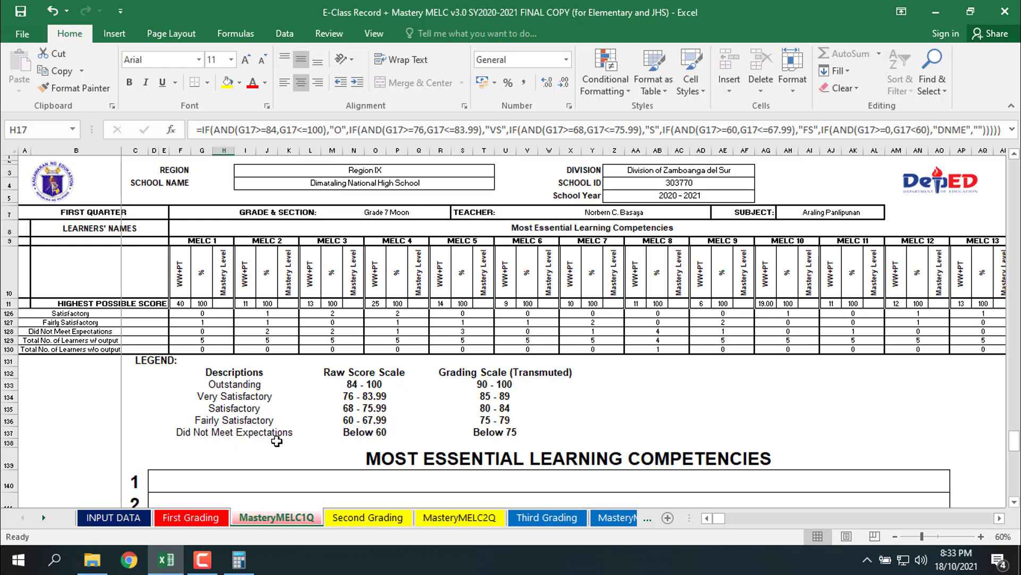
Step: Compare the learners' MELC 1 percentages and mastery levels with the raw score ranges in the legend
scroll(340, 410, up, 20)
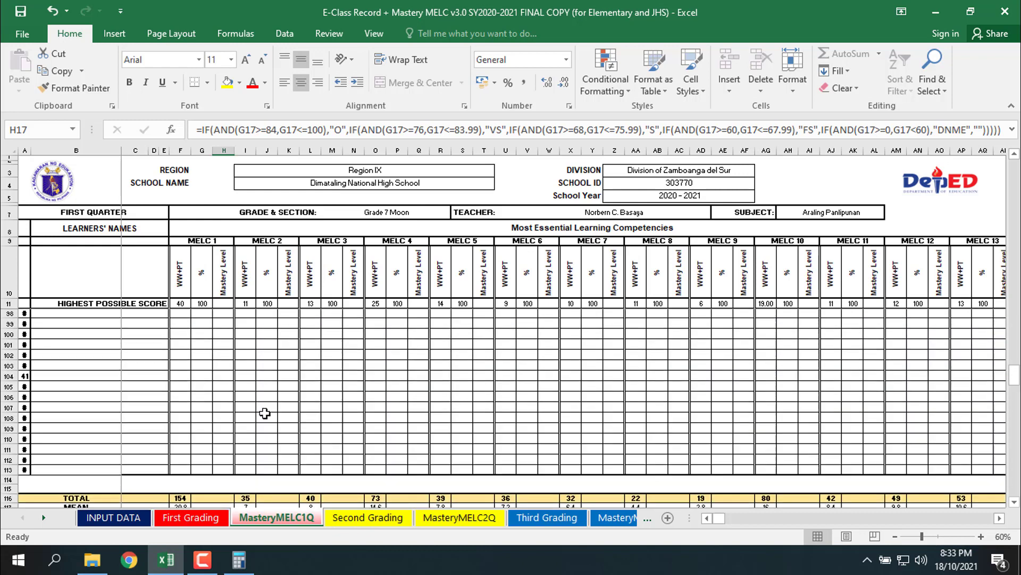
scroll(255, 414, up, 10)
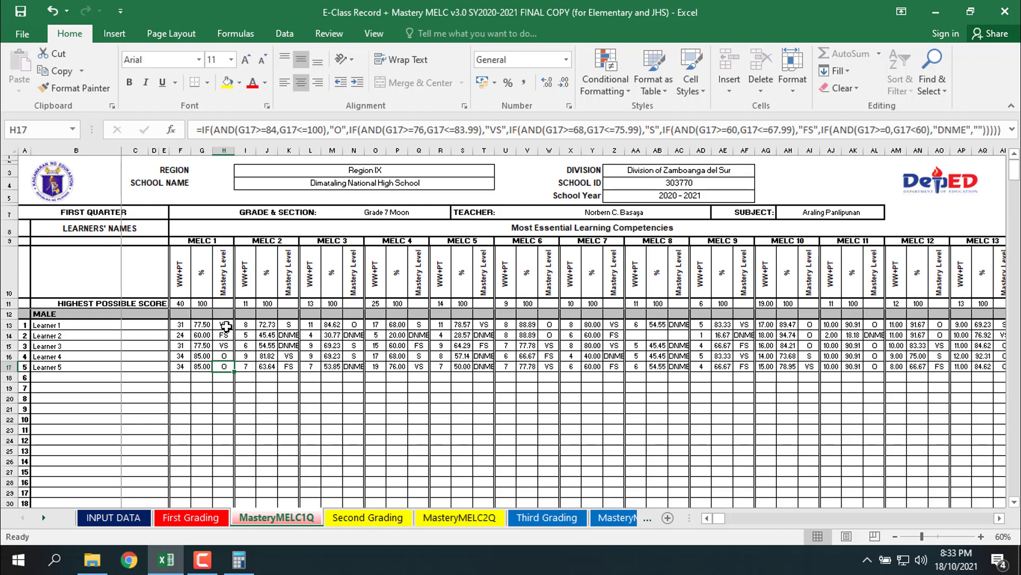
scroll(230, 378, down, 20)
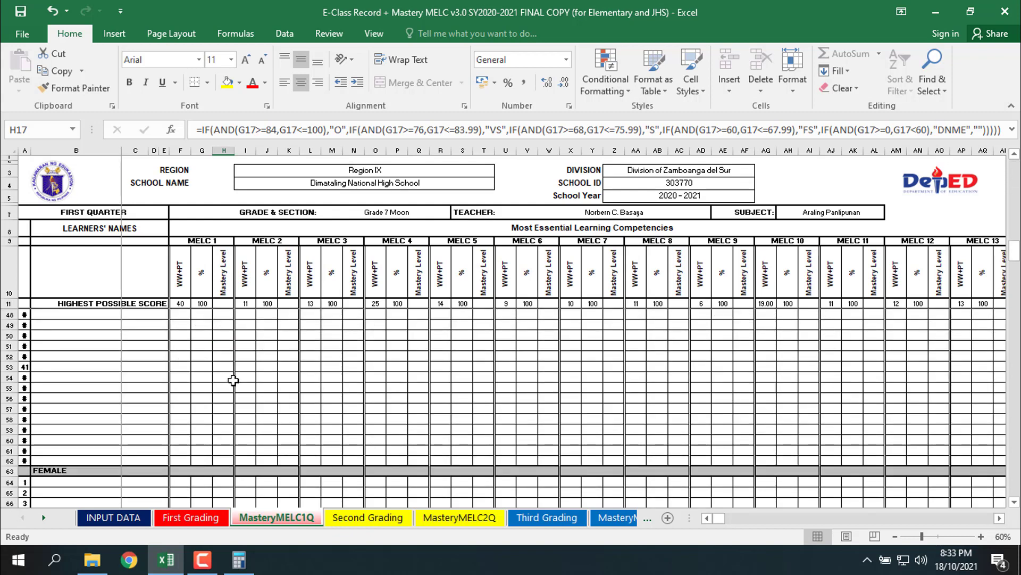
scroll(288, 399, down, 7)
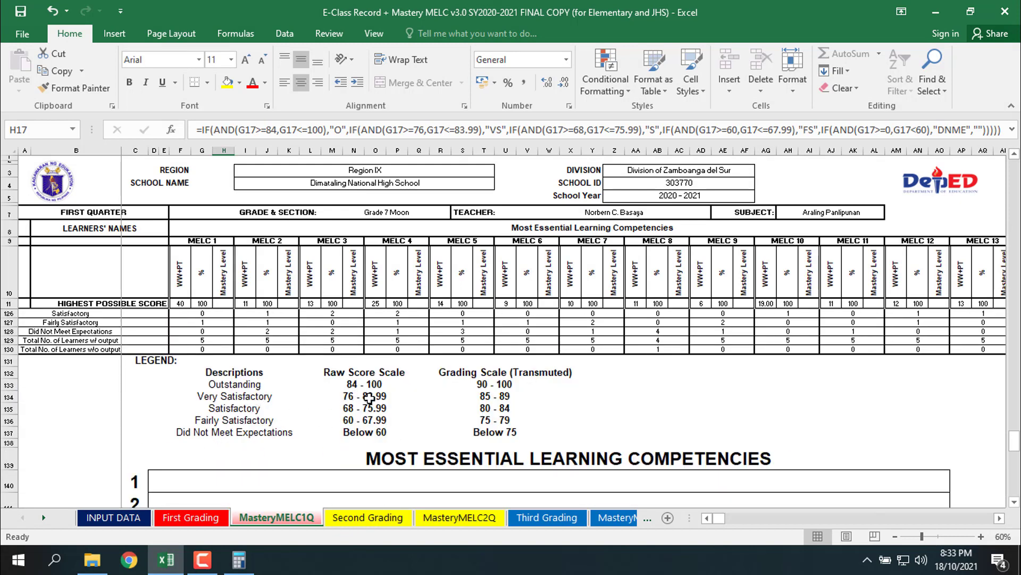
scroll(287, 378, up, 20)
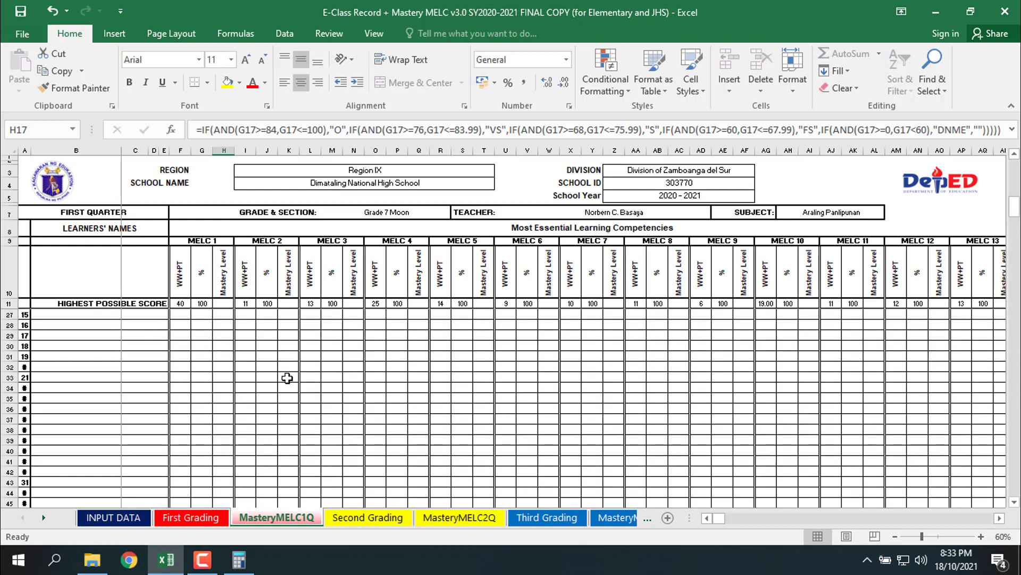
scroll(287, 377, up, 5)
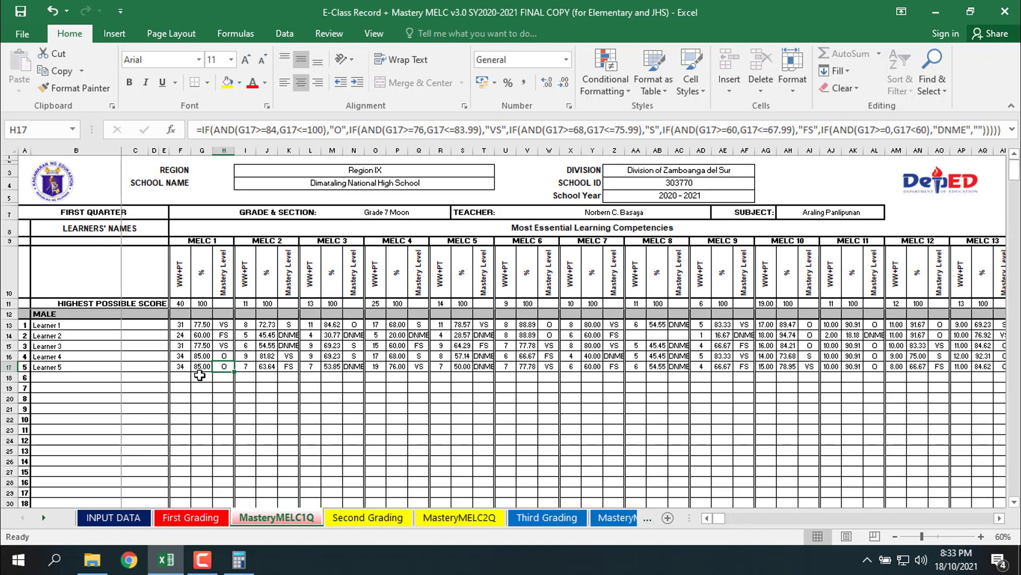
scroll(199, 376, down, 20)
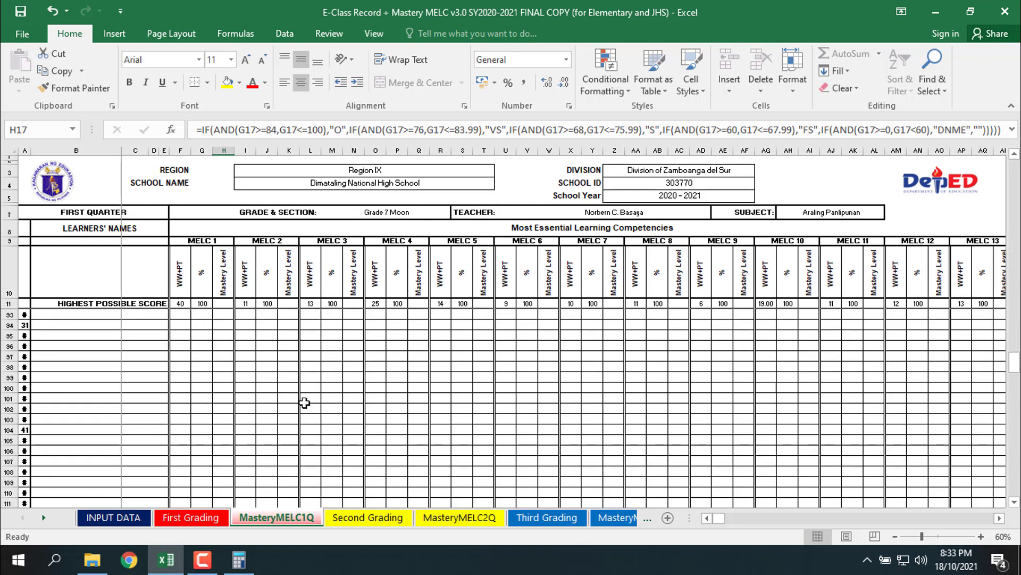
scroll(304, 403, down, 3)
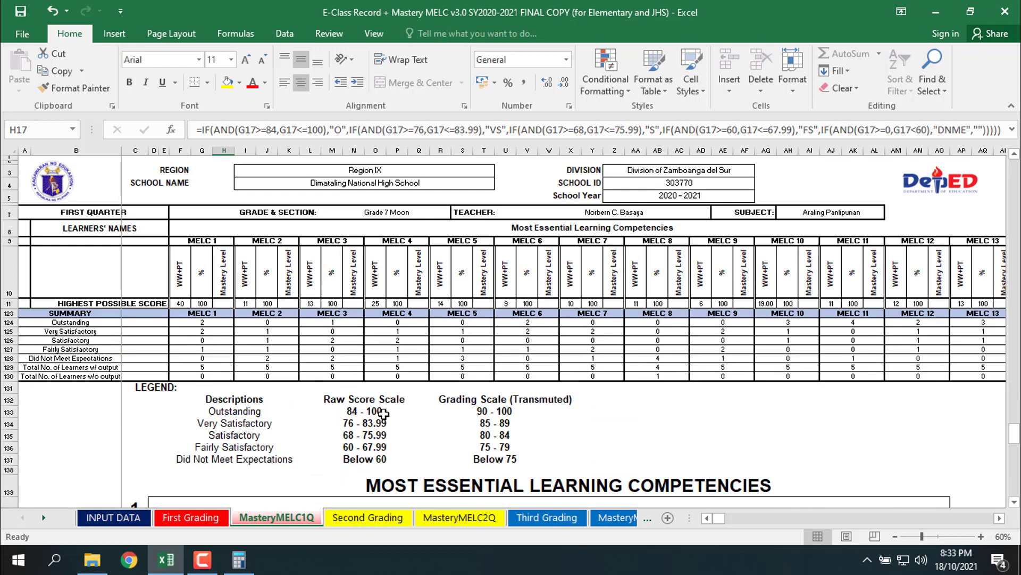
Step: Check Learner 2's MELC 2 percentage and mastery level against the raw score scale in the legend
scroll(405, 417, down, 3)
scroll(372, 415, up, 20)
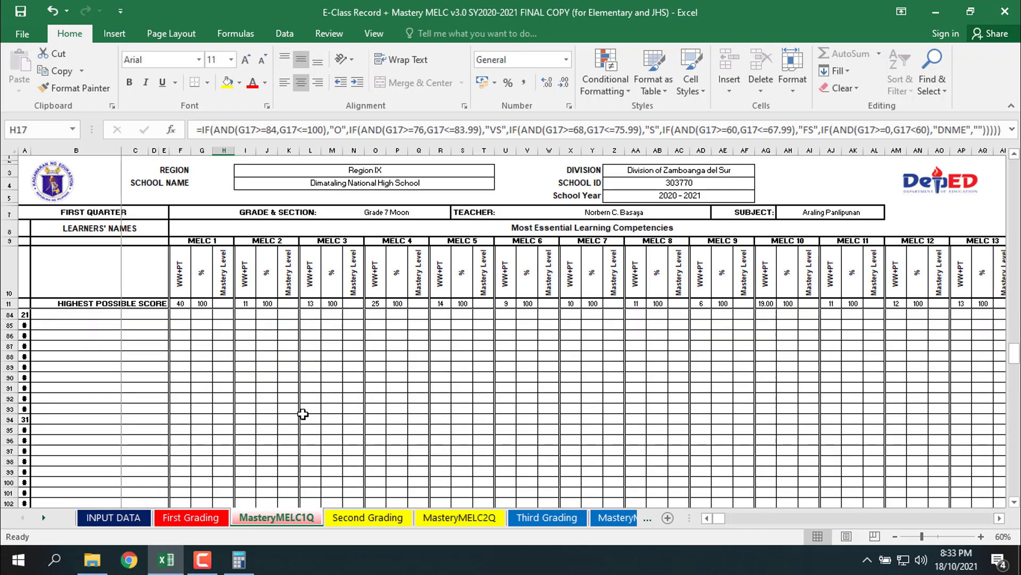
scroll(297, 412, up, 19)
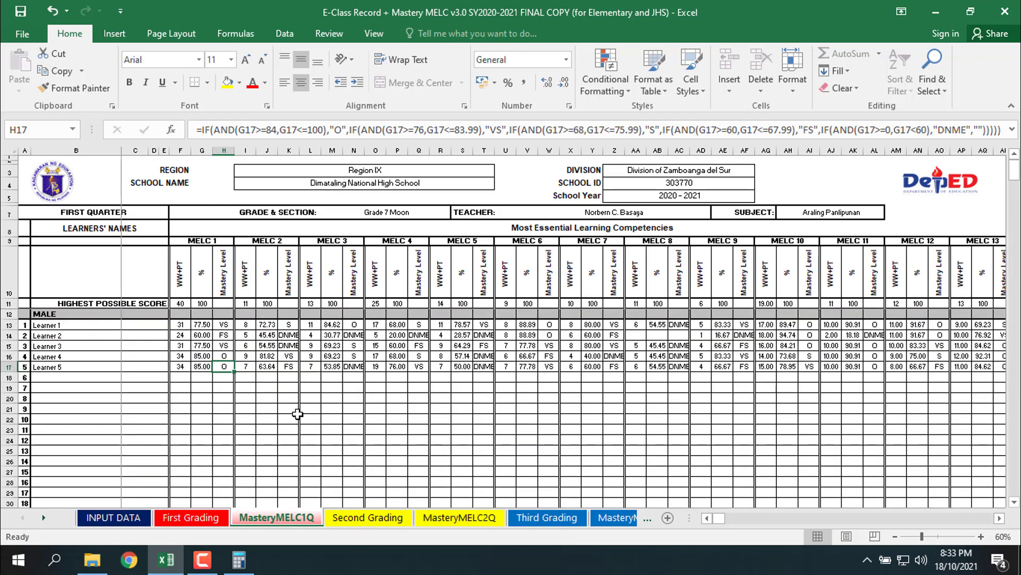
click(293, 335)
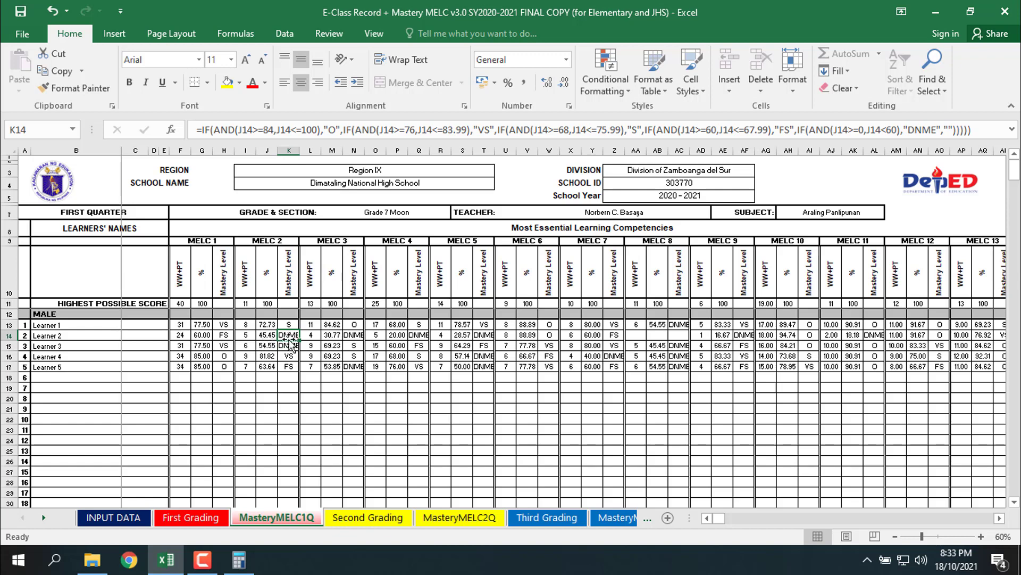
scroll(329, 409, down, 20)
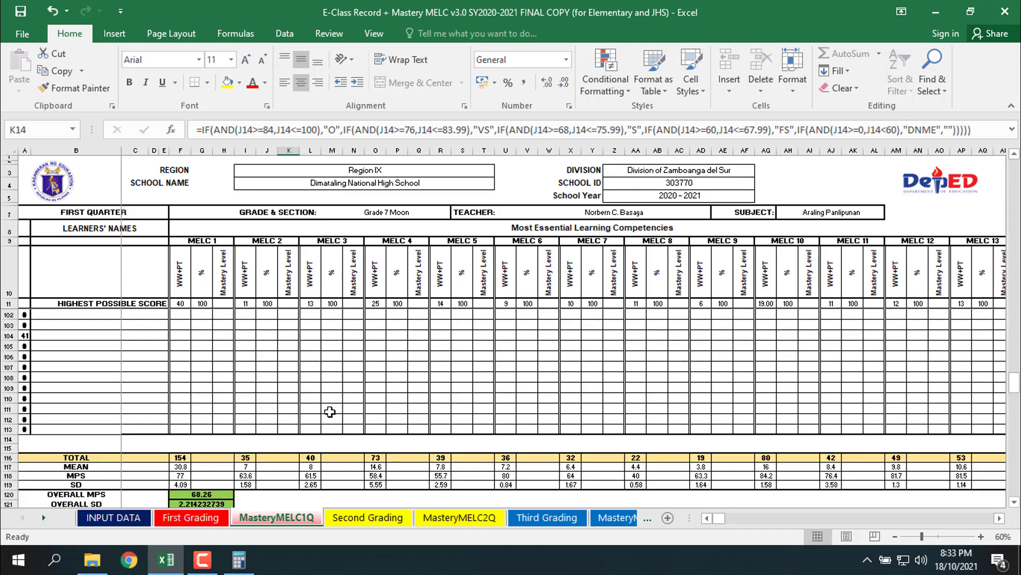
scroll(330, 411, down, 8)
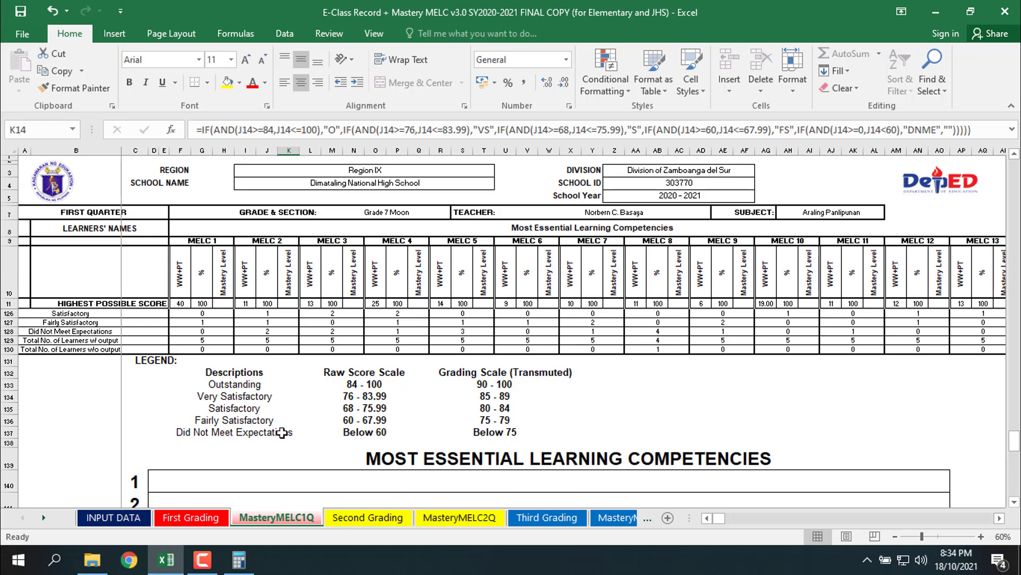
scroll(274, 428, up, 20)
scroll(269, 423, up, 6)
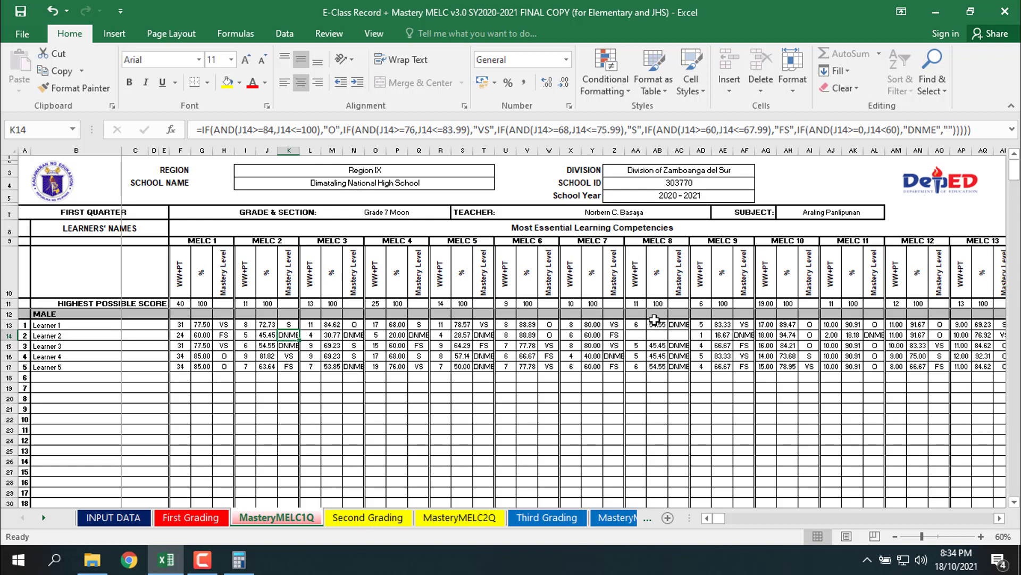
Step: Review the learners' mastery levels across the remaining competencies up to MELC 13
click(1002, 520)
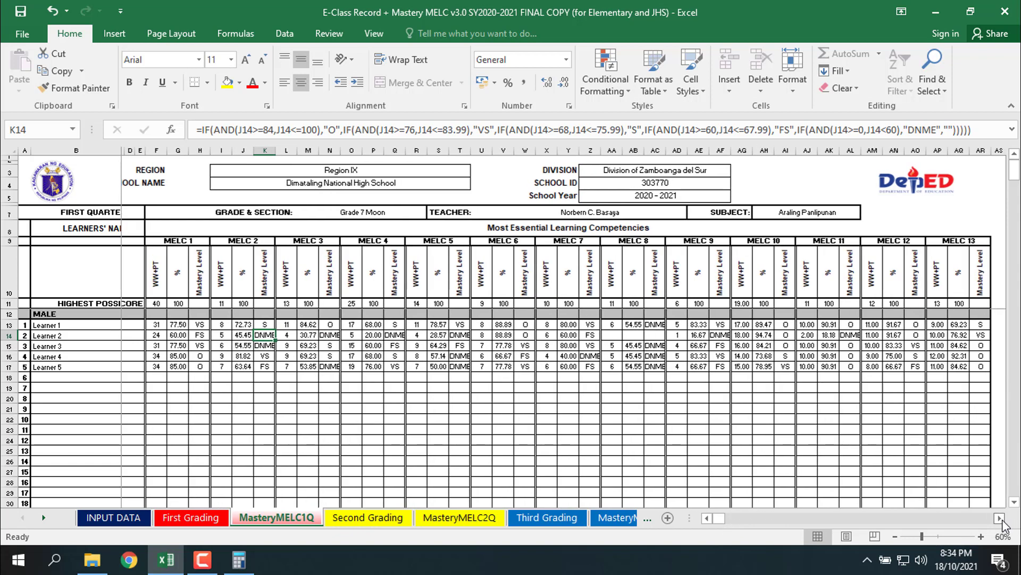
click(1002, 520)
click(1002, 520)
click(1002, 520)
click(1003, 520)
click(1001, 520)
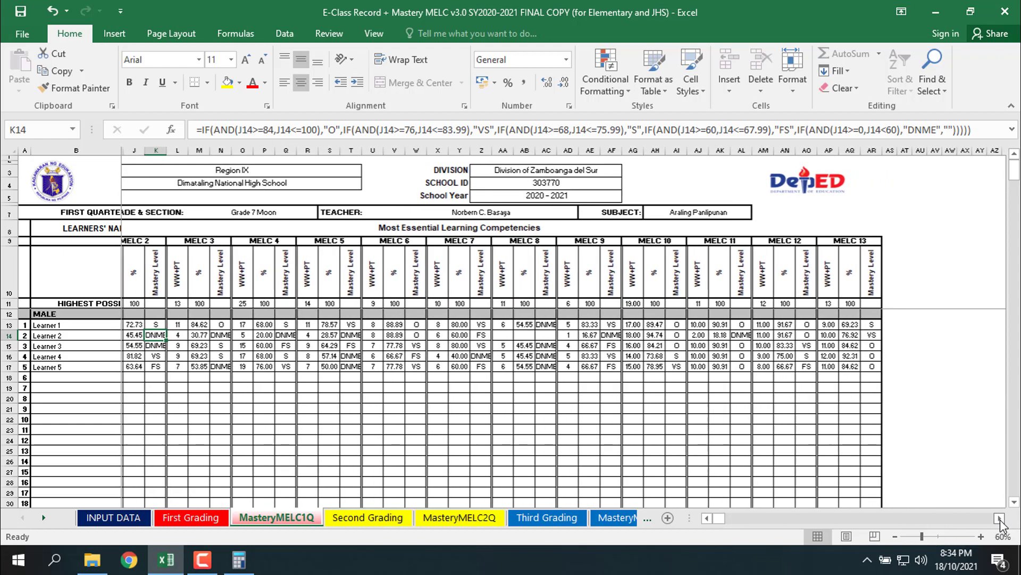
click(998, 521)
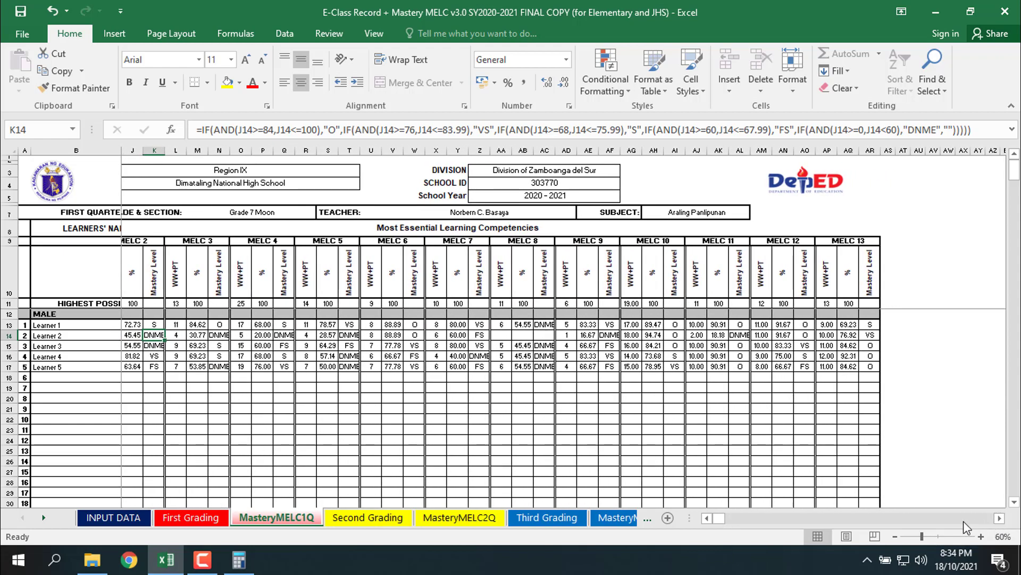
click(706, 518)
click(707, 518)
click(706, 518)
click(707, 518)
click(707, 518)
click(706, 518)
click(707, 519)
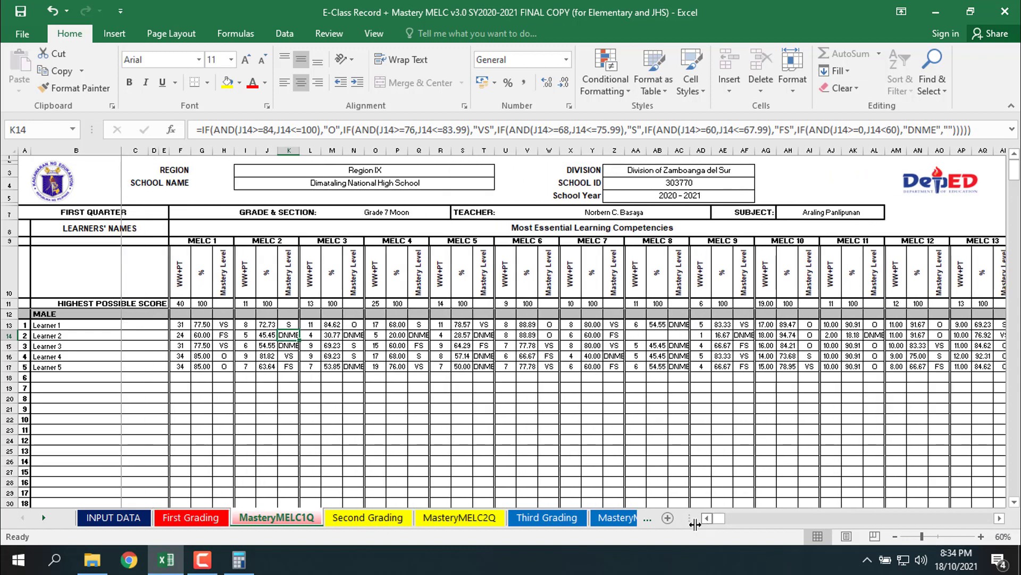
click(202, 559)
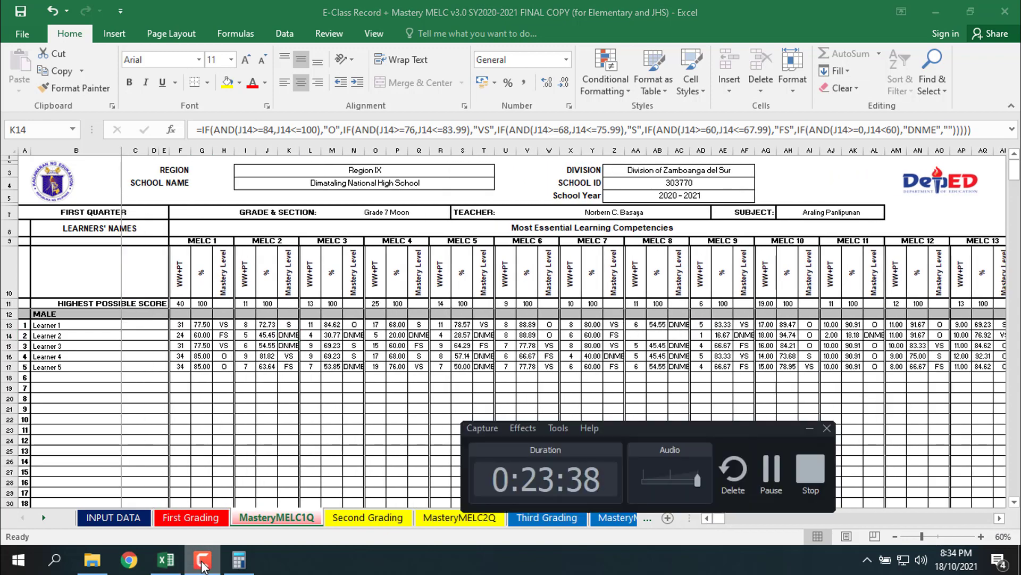
click(203, 560)
Step: Inspect the MELC 1 TOTAL formula in F116 and compare it with the learners' WW+PT scores it adds up
scroll(336, 436, down, 2)
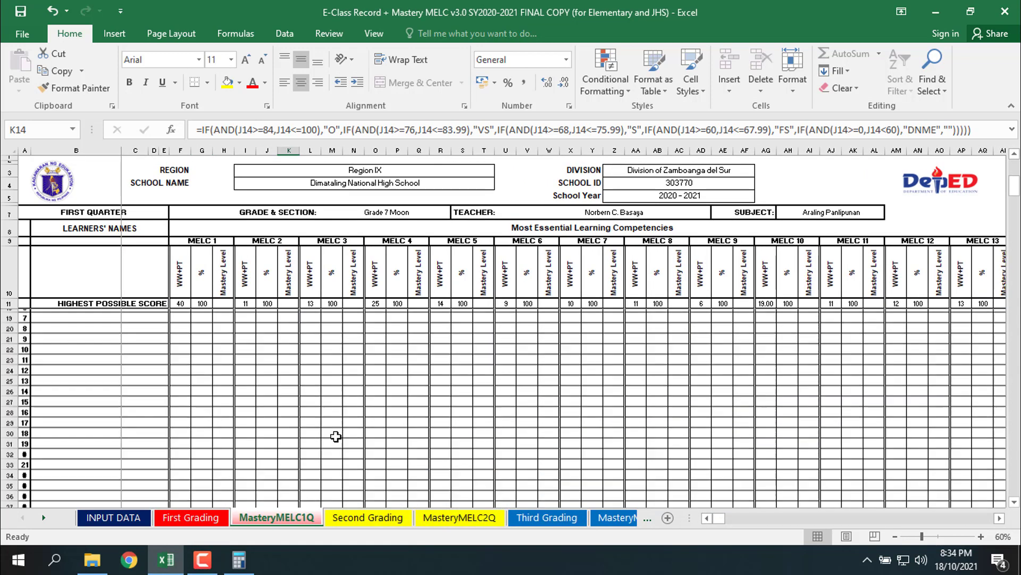
scroll(336, 436, down, 18)
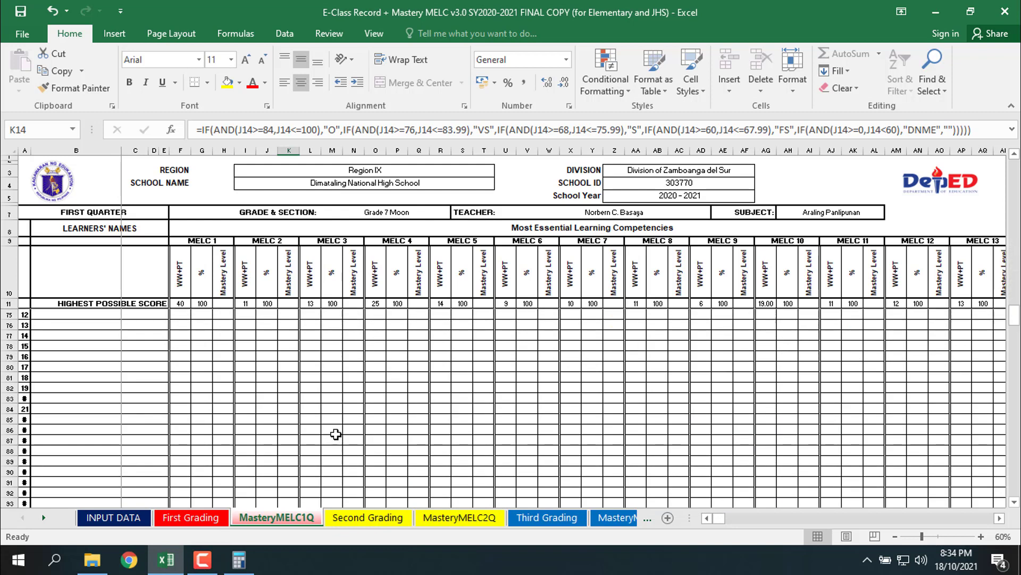
scroll(336, 434, down, 10)
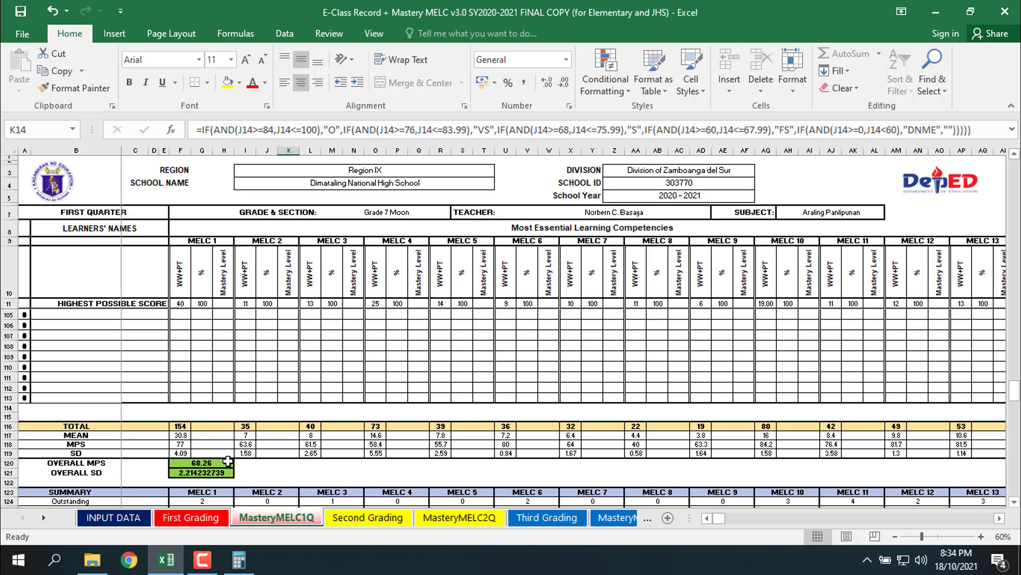
click(180, 426)
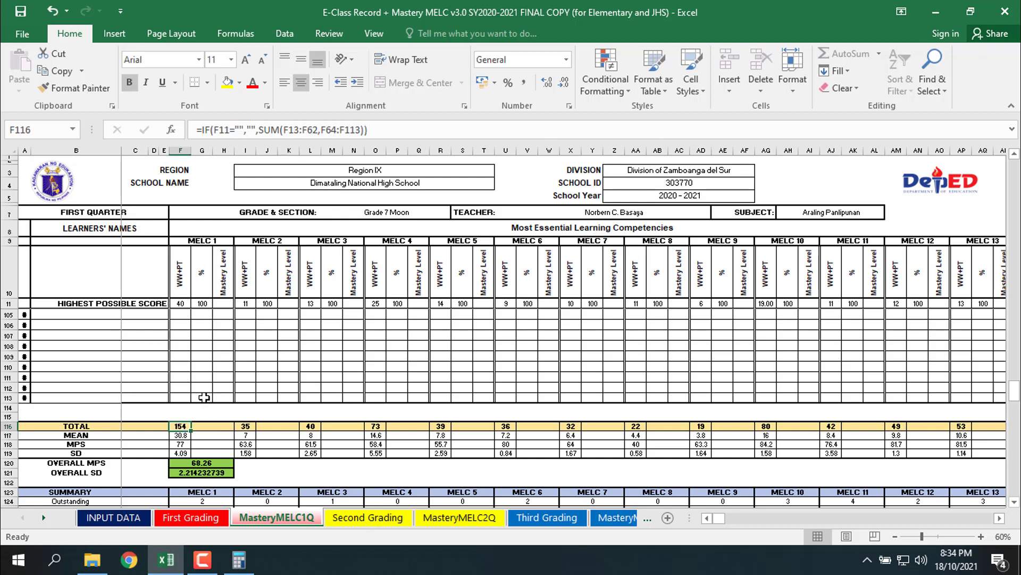
scroll(174, 387, up, 20)
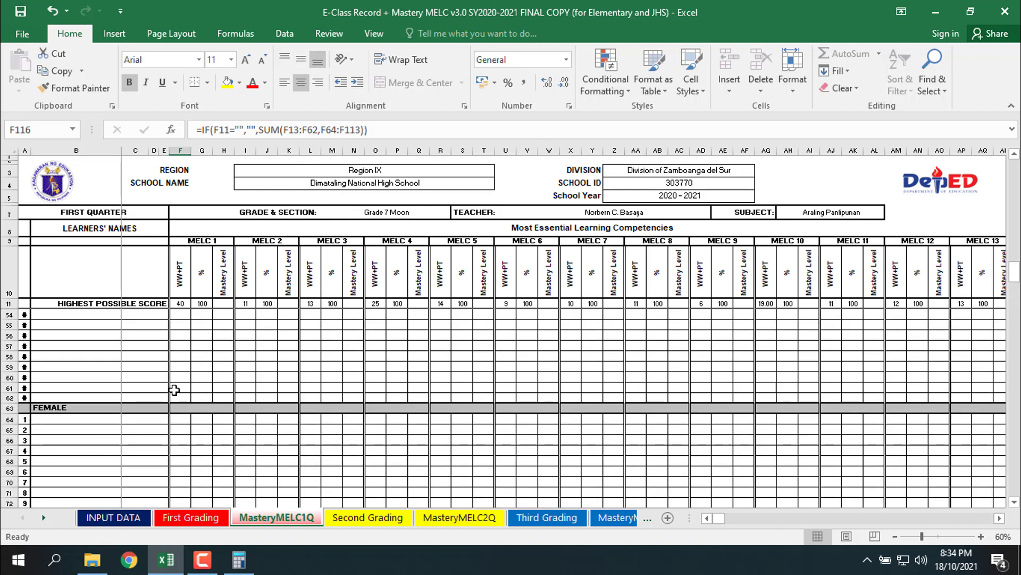
scroll(174, 390, up, 10)
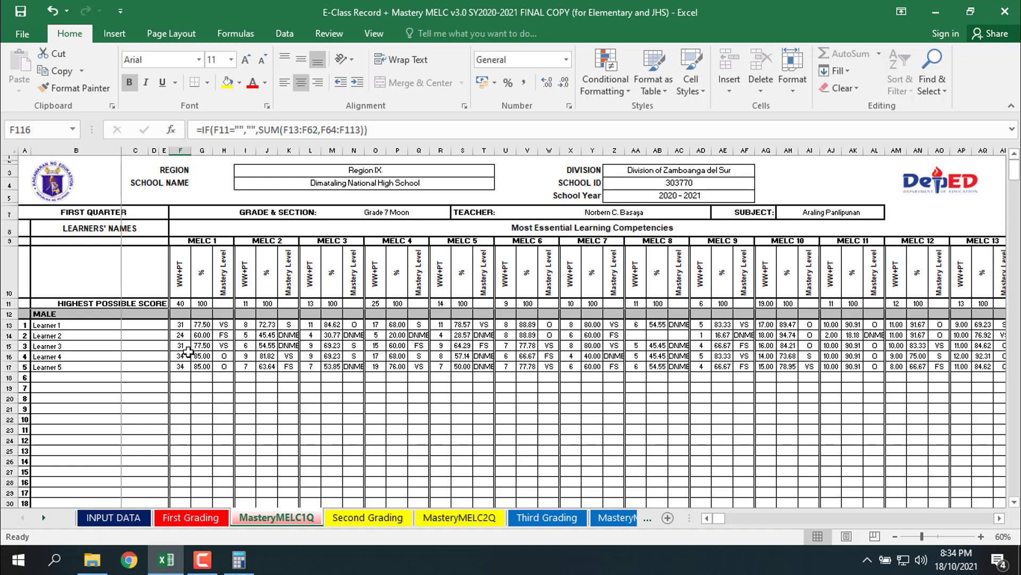
scroll(181, 381, down, 20)
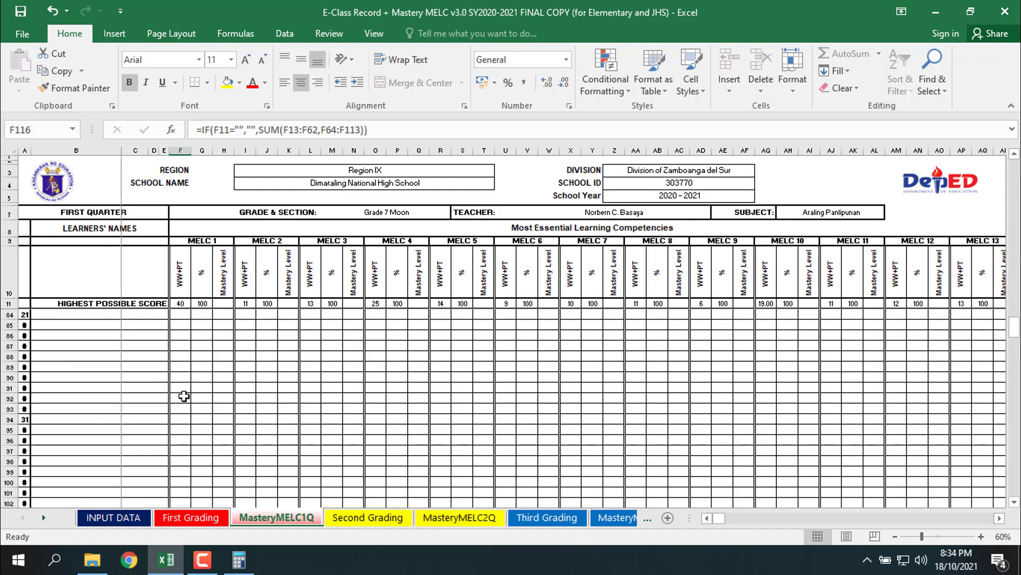
scroll(184, 396, down, 8)
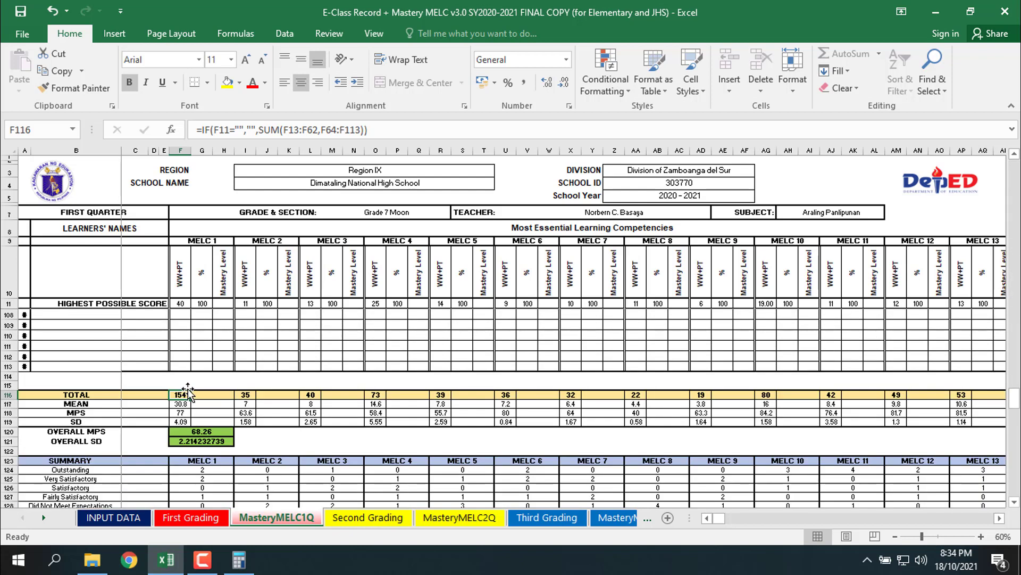
Step: Inspect the MELC 1 MEAN formula in F117 and trace its divisor to the Total No. of Learners cell AI8 on the First Grading sheet
click(184, 404)
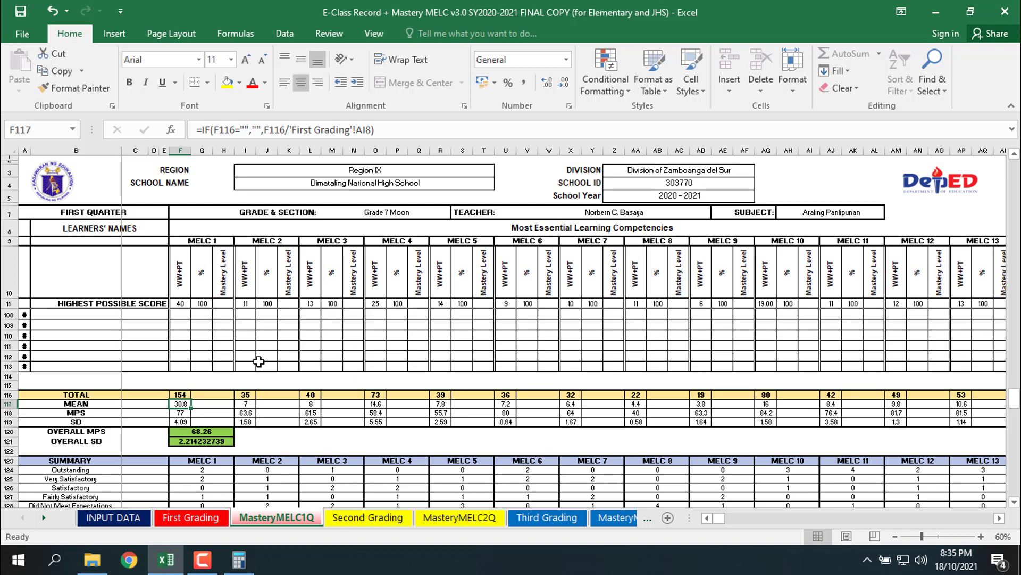
click(184, 516)
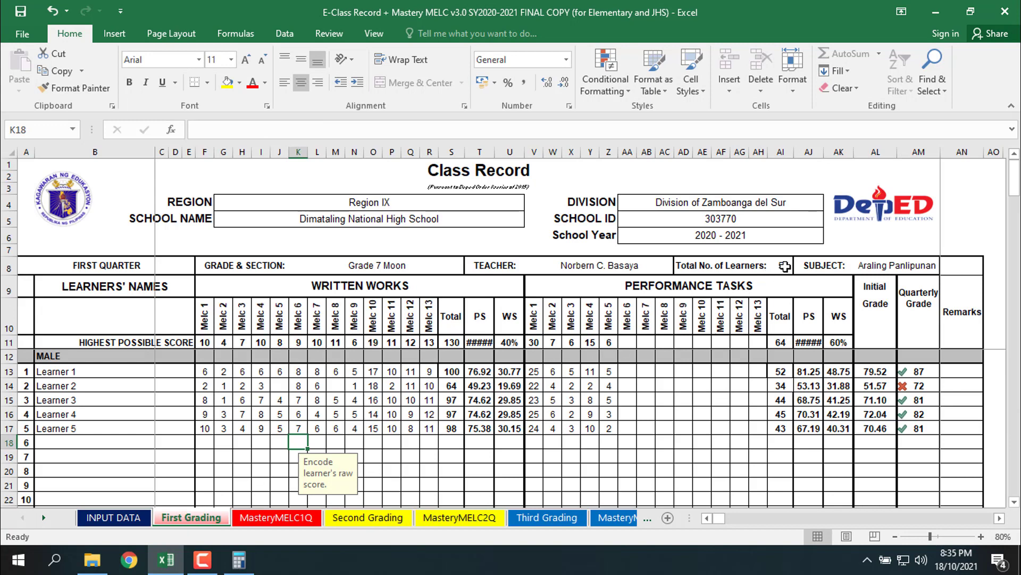
click(276, 516)
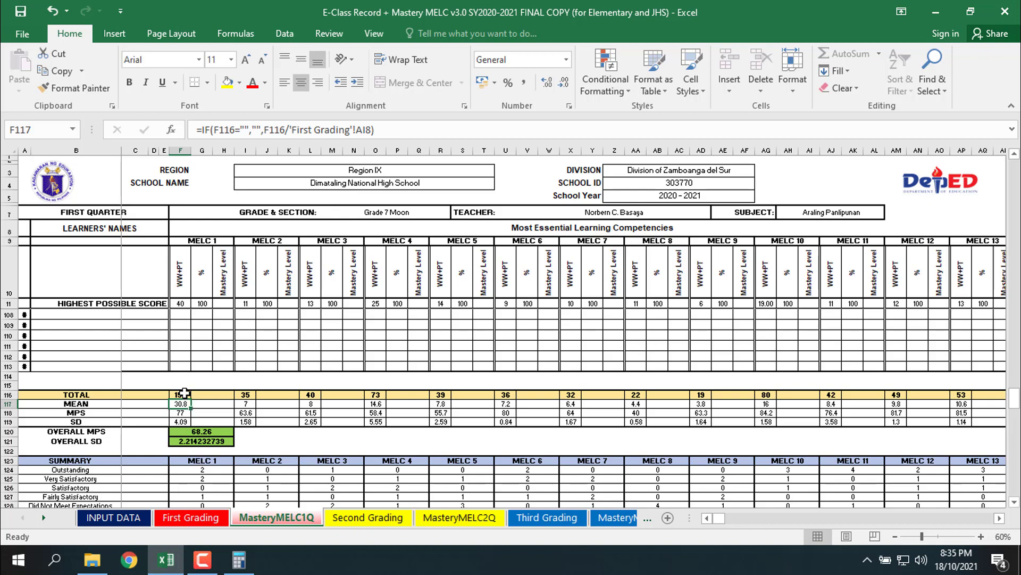
click(188, 517)
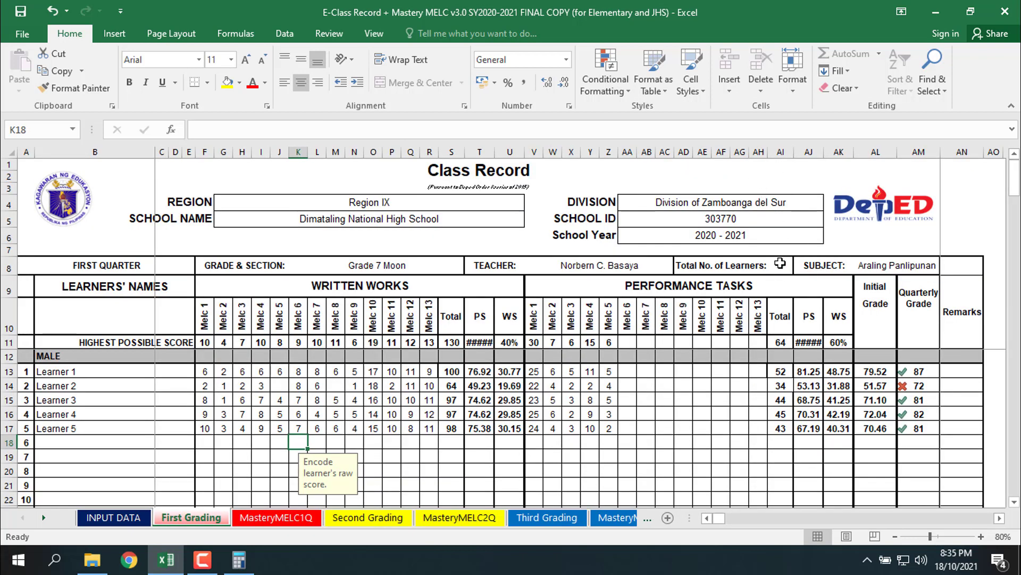
click(276, 518)
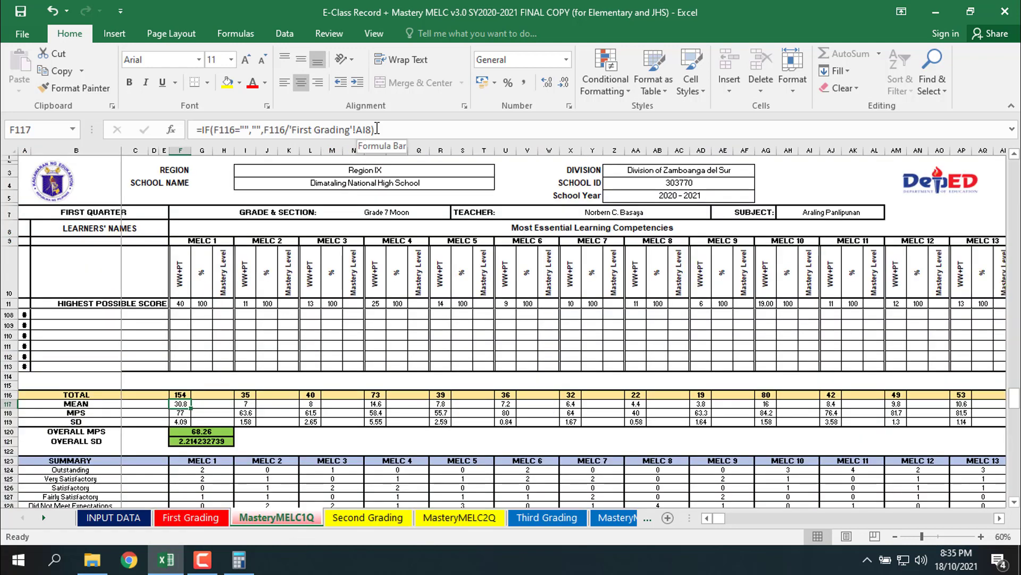
click(192, 517)
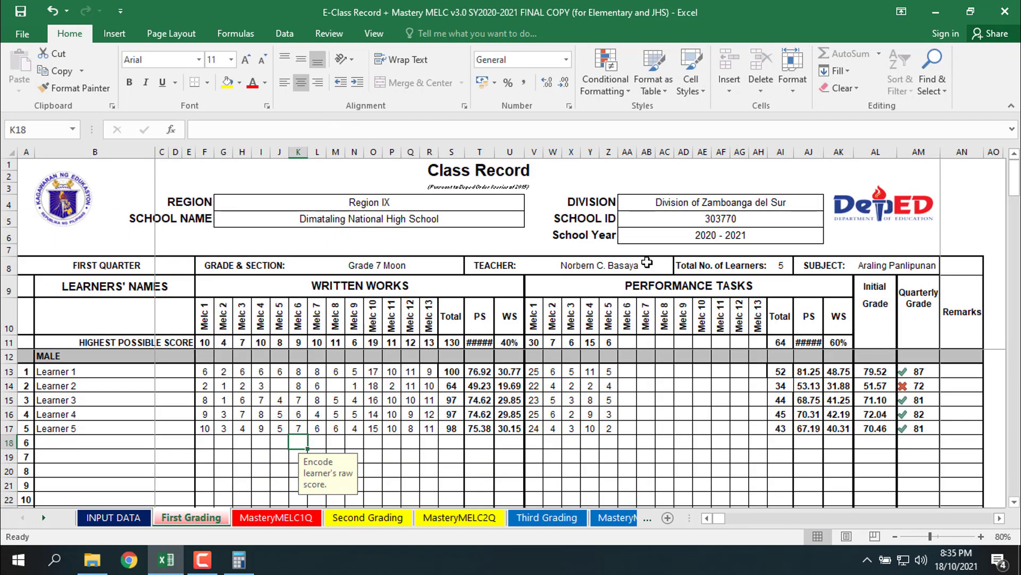
click(780, 268)
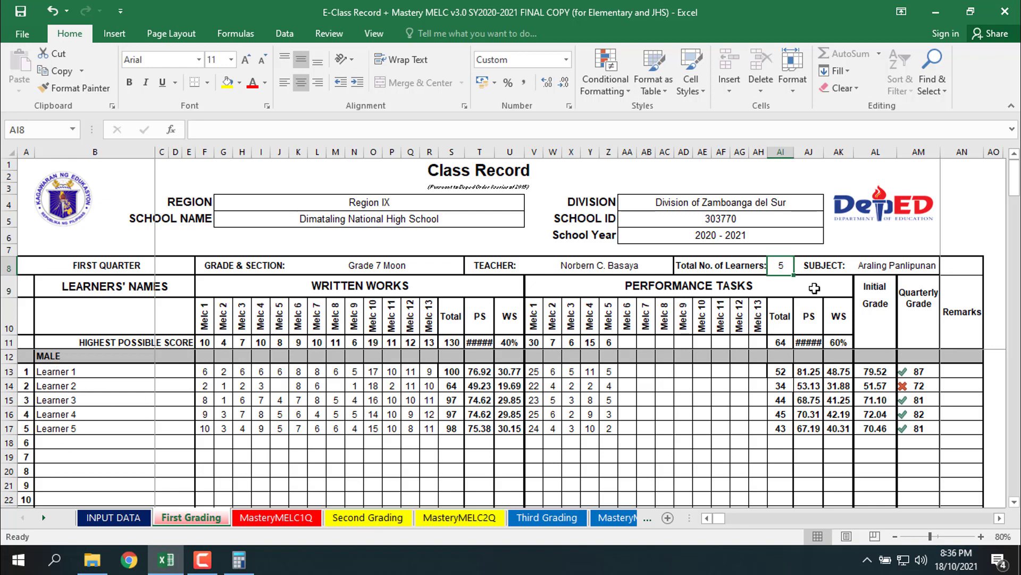
Step: Enter the sample text "ij" as male learner 31 in the INPUT DATA learners' list, and clear it again
click(113, 519)
scroll(122, 365, up, 20)
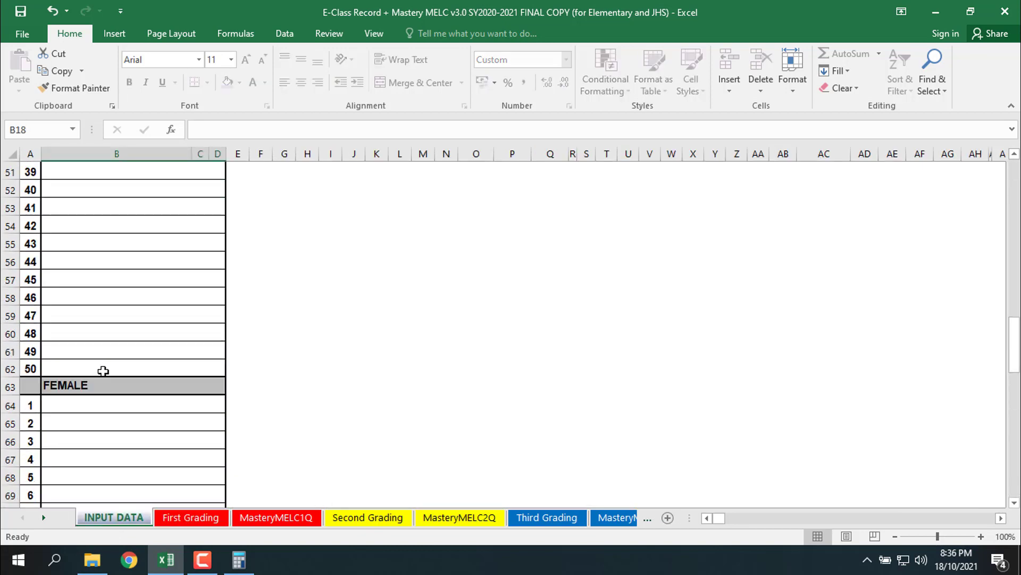
scroll(104, 374, down, 8)
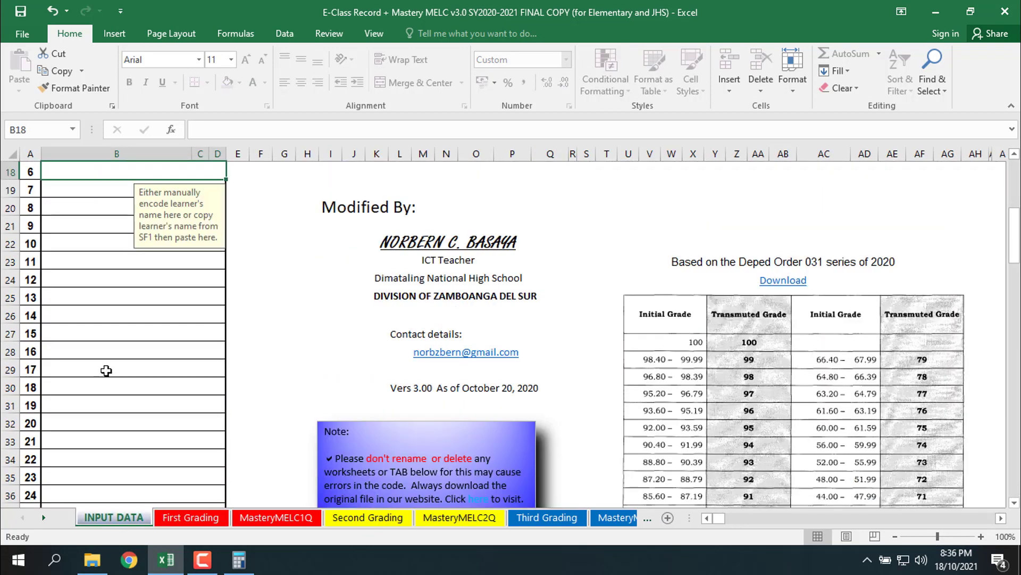
click(103, 354)
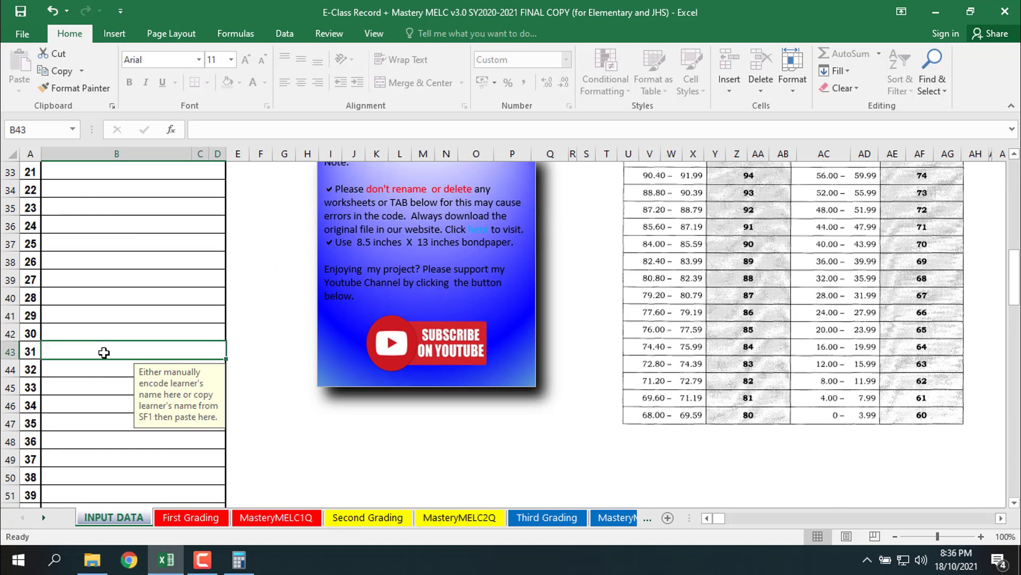
text(ij)
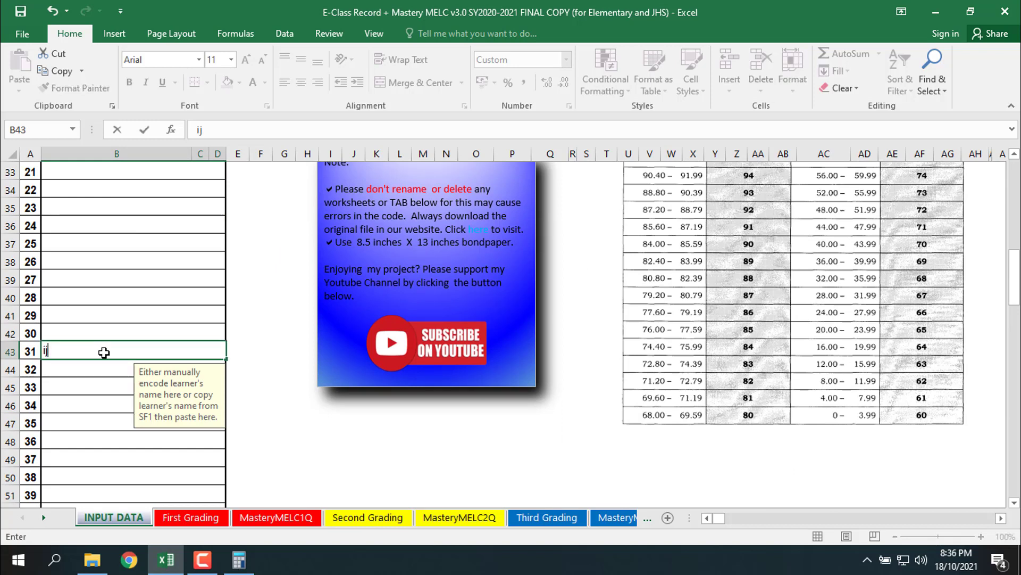
key(Return)
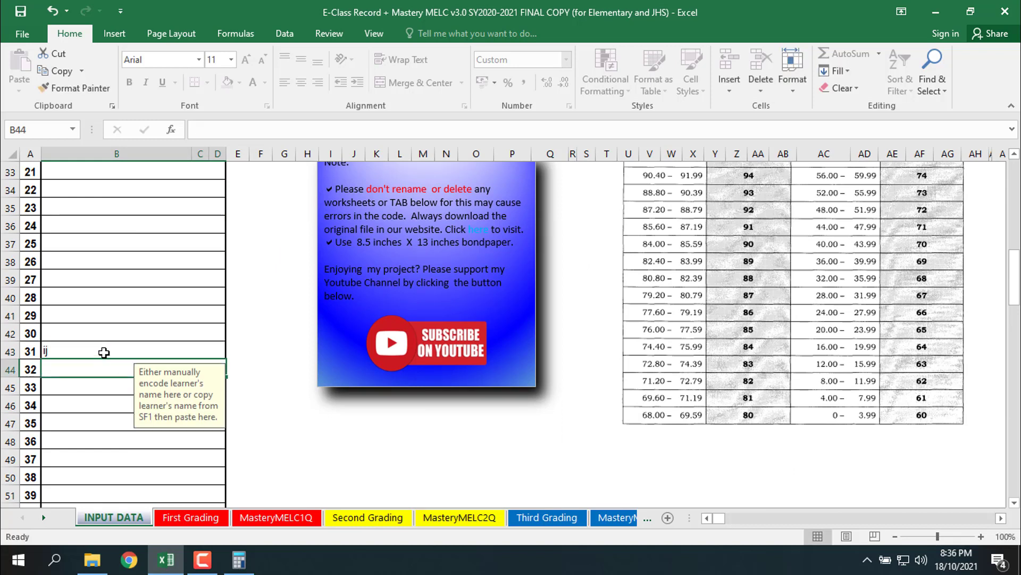
click(104, 352)
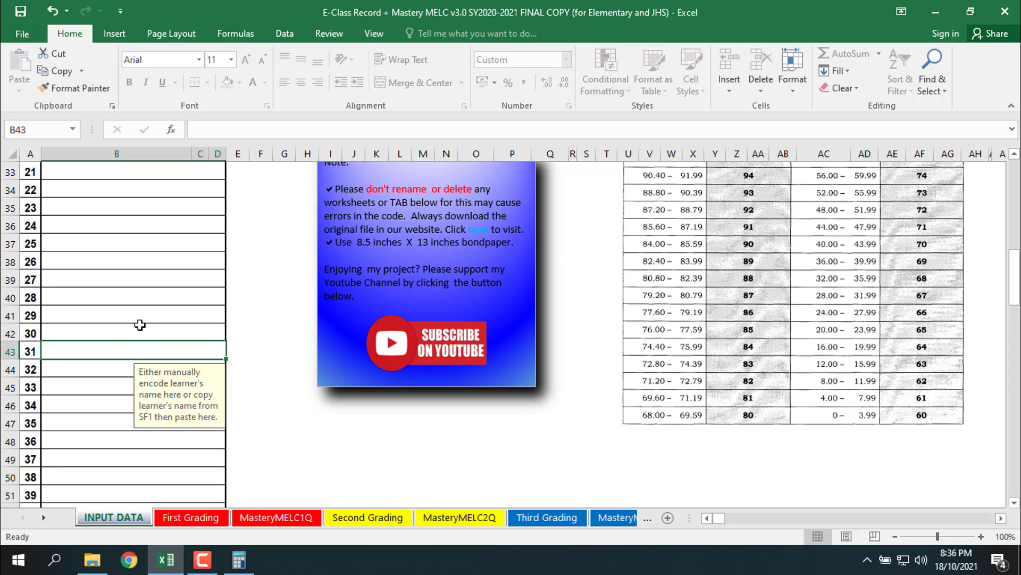
Step: Recheck the total number of learners on the First Grading sheet against the MELC 1 MEAN formula on MasteryMELC1Q
scroll(123, 341, up, 10)
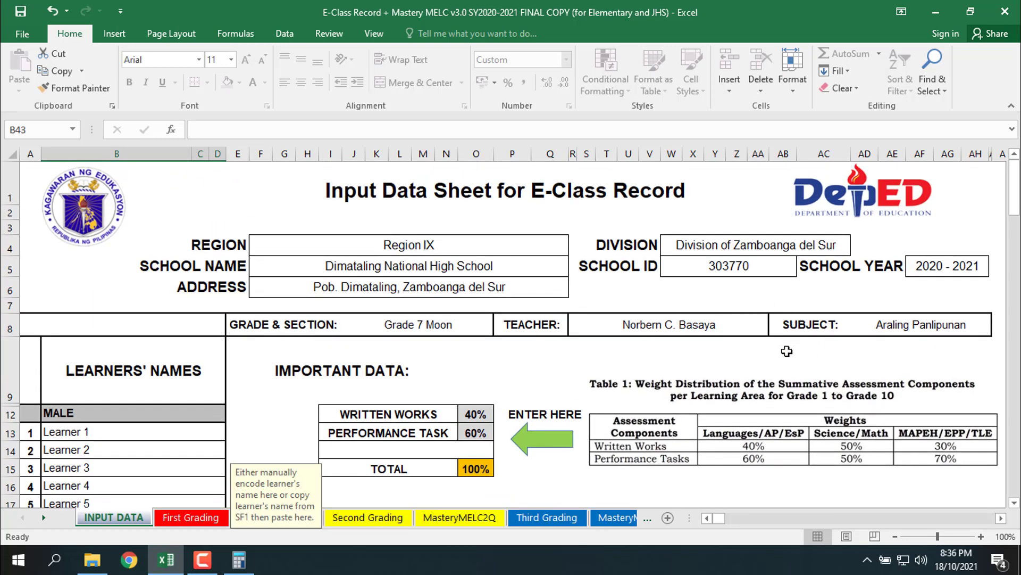
click(194, 518)
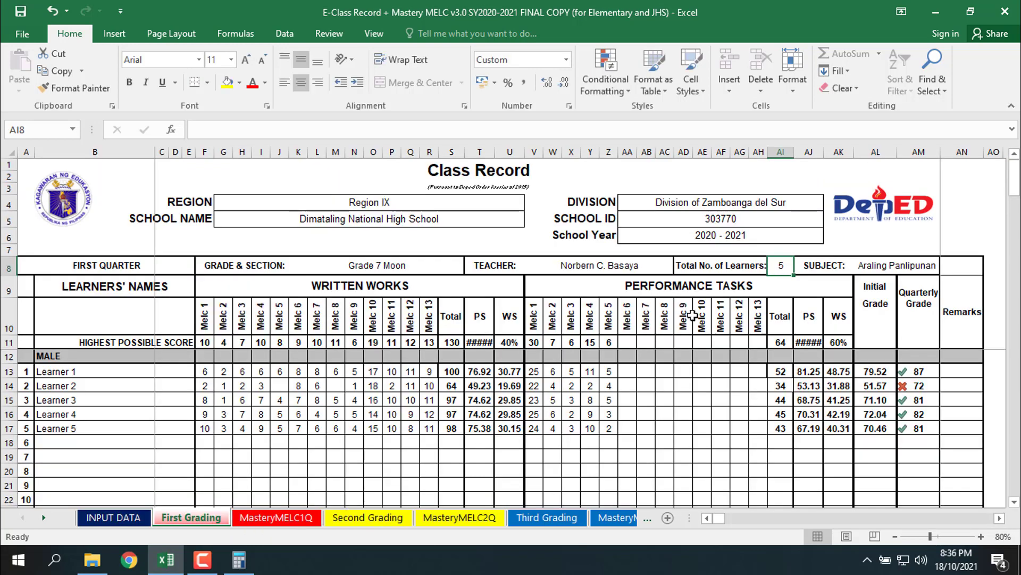
click(299, 518)
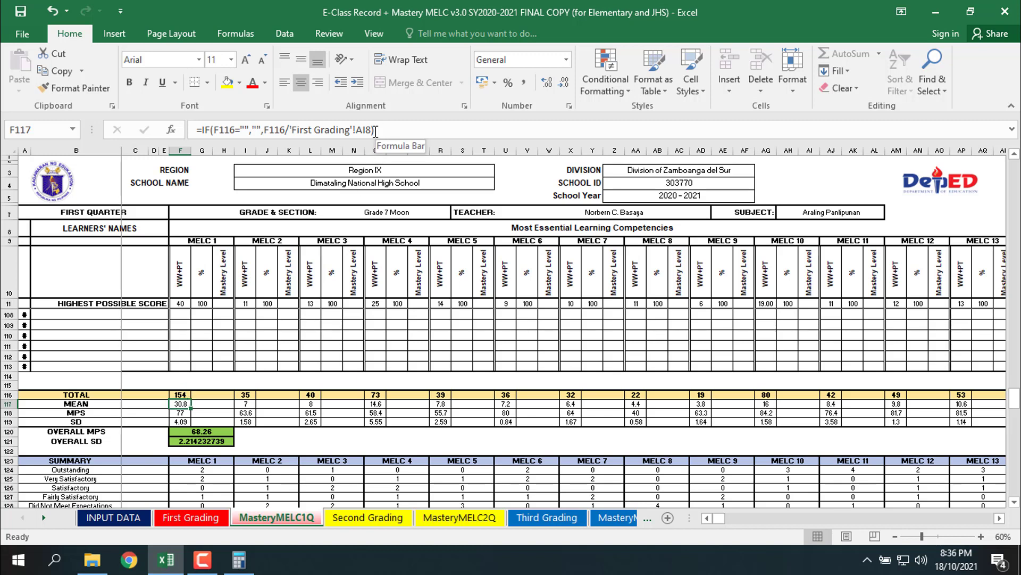
Step: Recheck the Total No. of Learners on First Grading, and compare the MELC 1 MPS formula in F118 with the highest possible score in F11
click(191, 517)
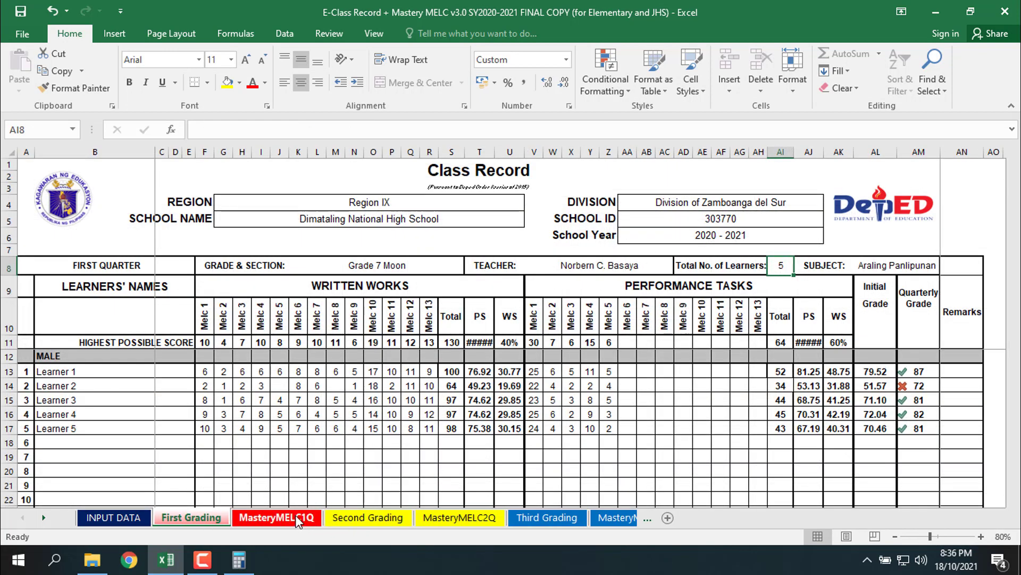
click(276, 517)
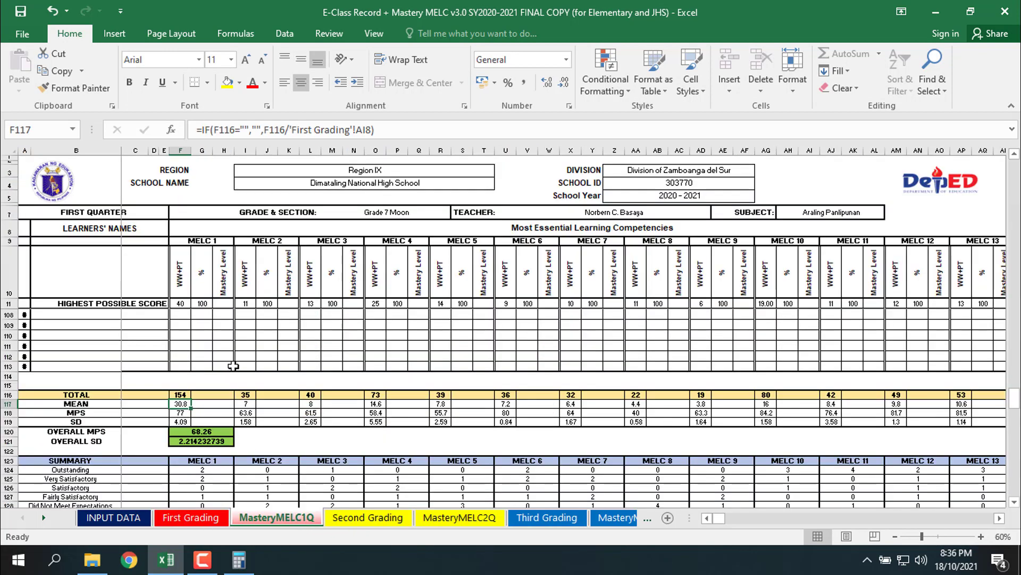
click(180, 413)
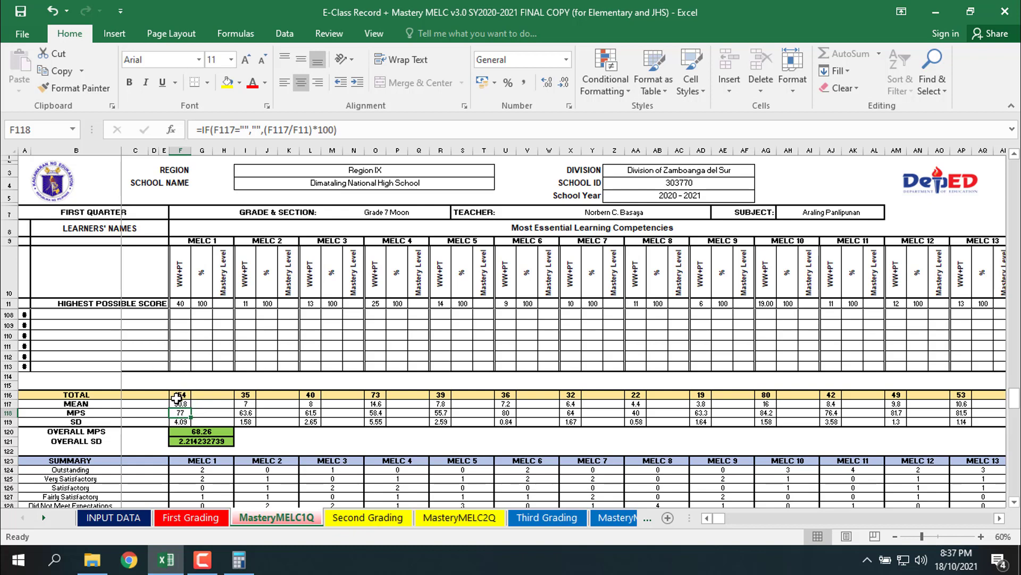
scroll(178, 372, up, 20)
scroll(177, 348, up, 11)
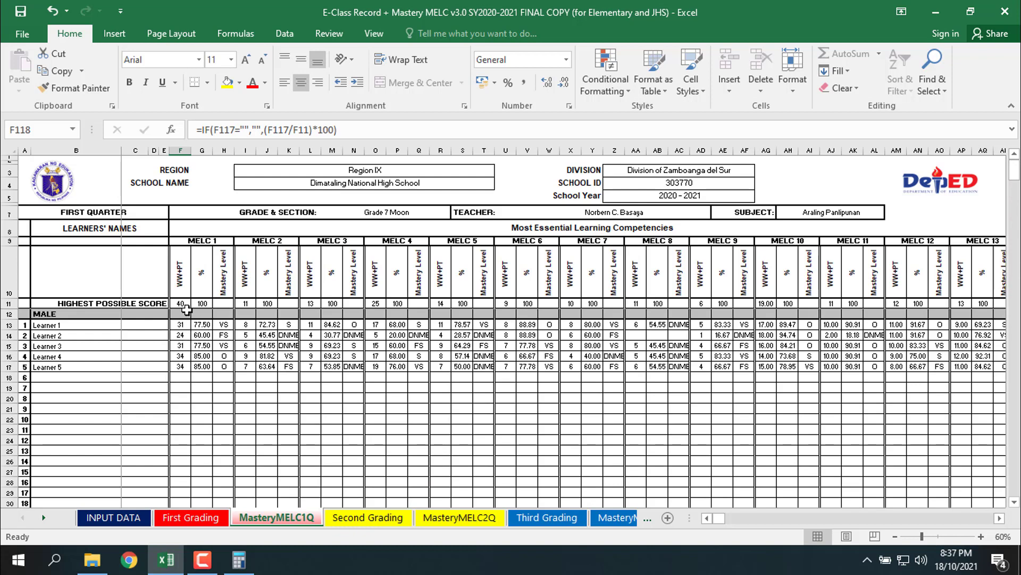
click(182, 304)
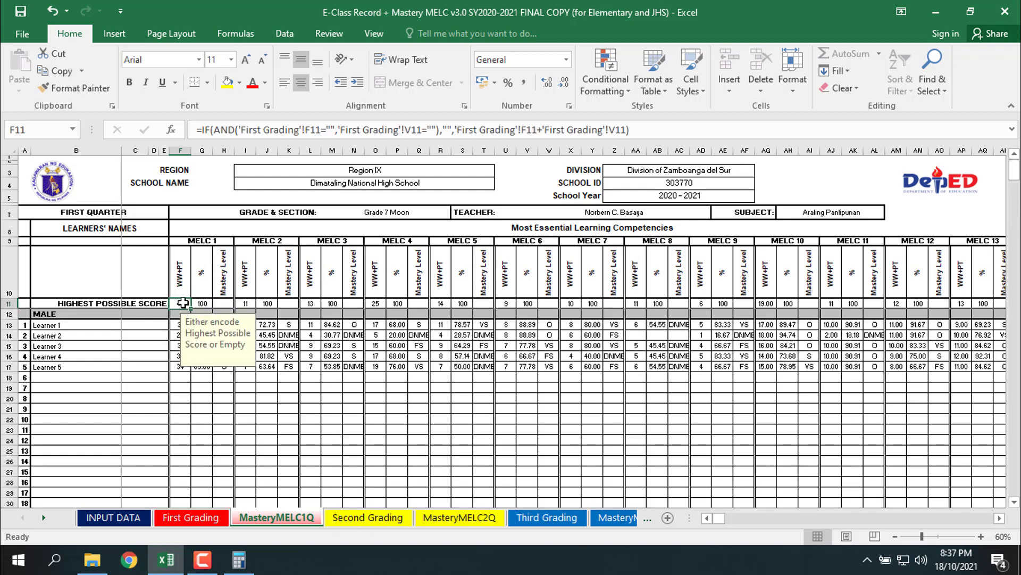
scroll(181, 320, down, 20)
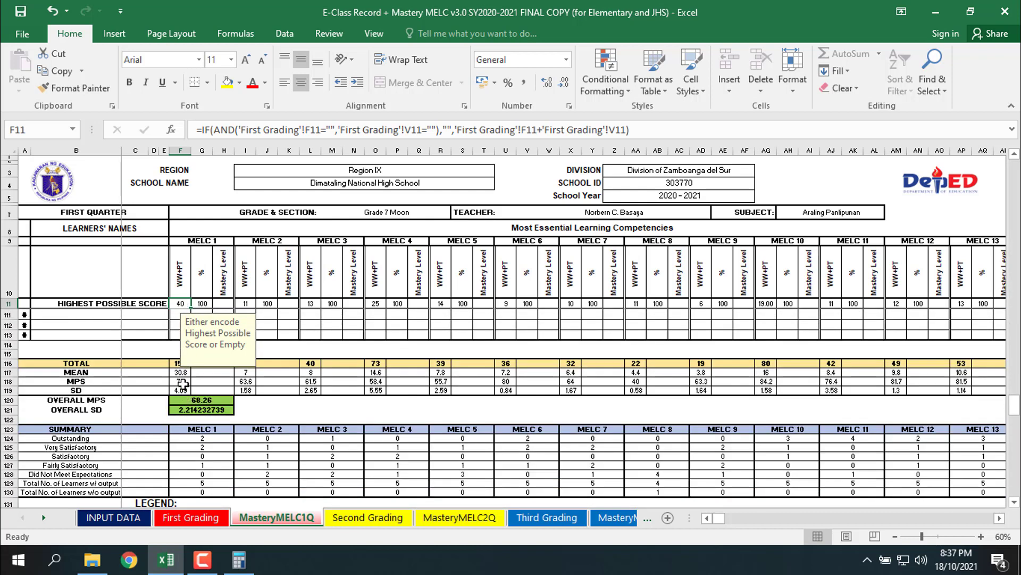
Step: Trace the MELC 1 MPS formula on MasteryMELC1Q once more from the mean in F117 to the highest possible score
click(183, 382)
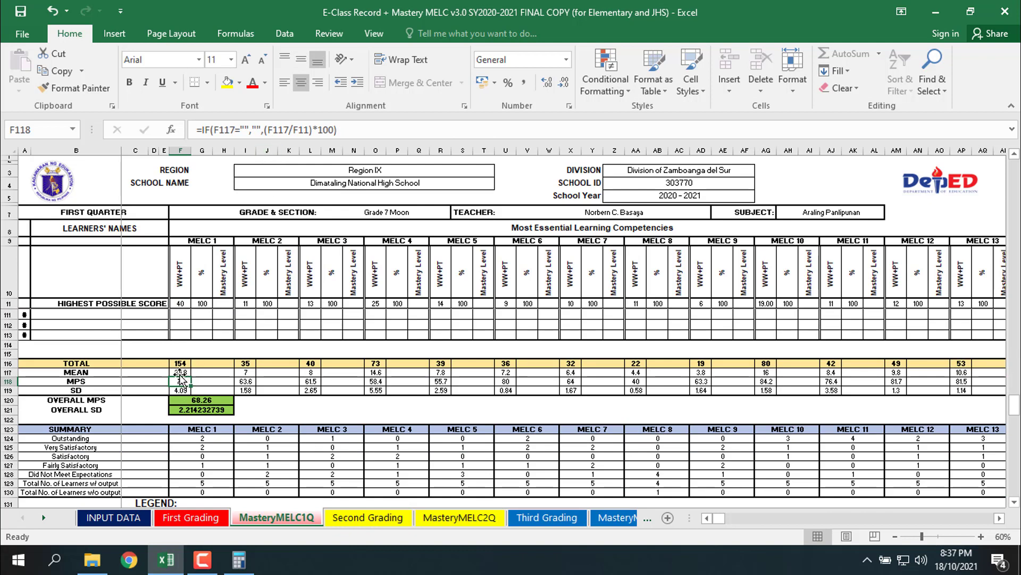
scroll(184, 373, up, 6)
scroll(184, 373, up, 20)
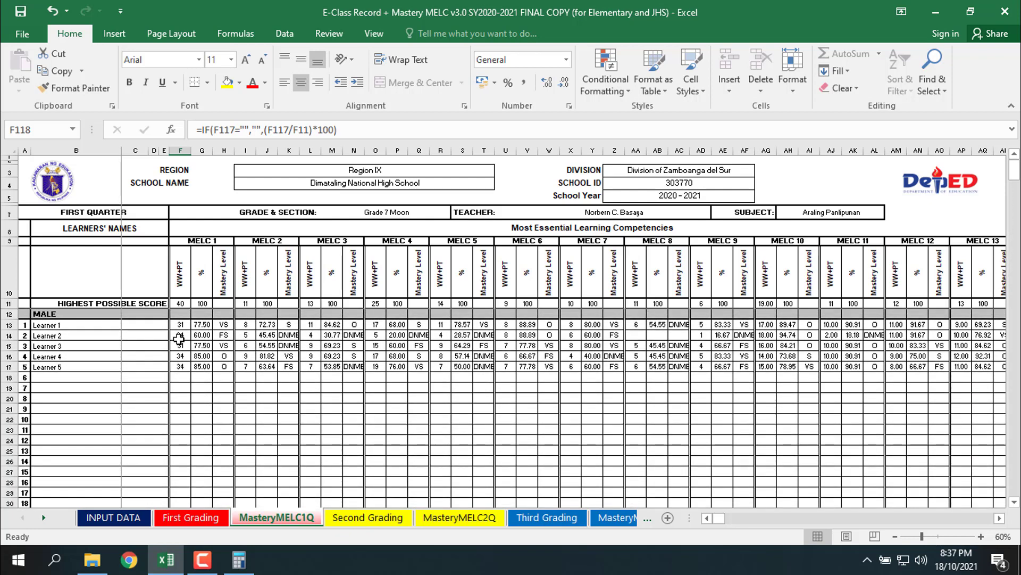
click(183, 303)
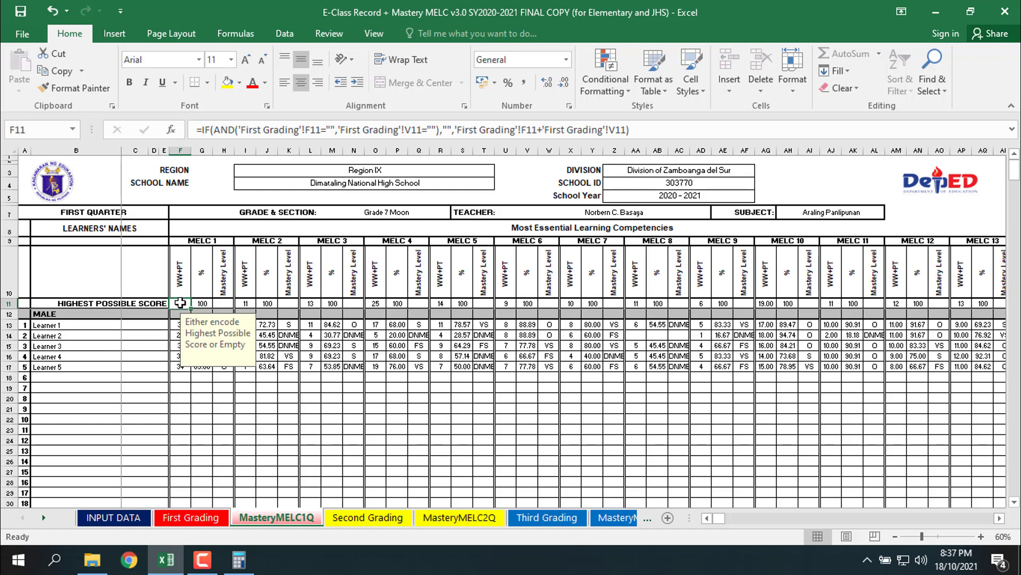
scroll(175, 353, down, 19)
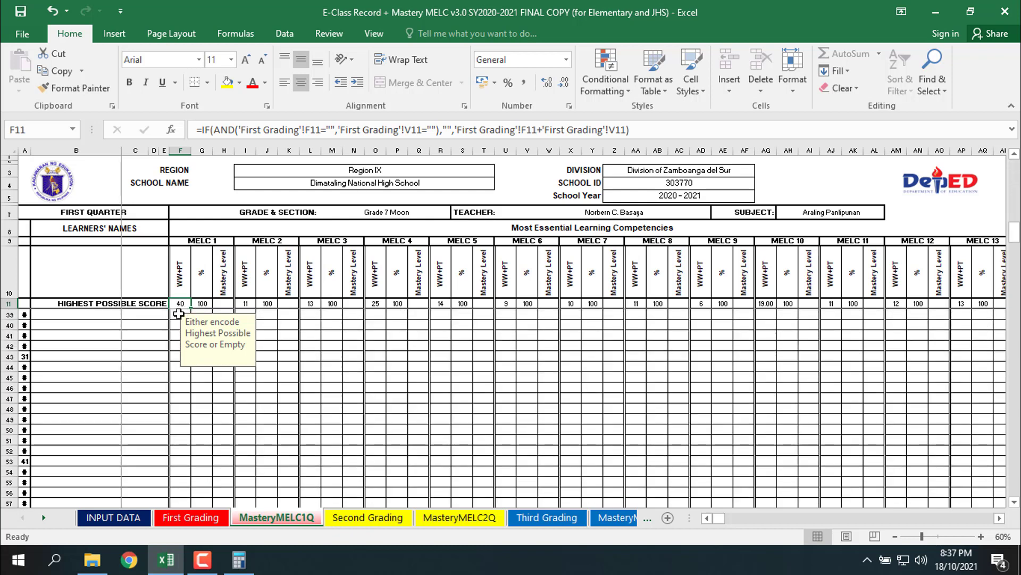
scroll(175, 353, down, 13)
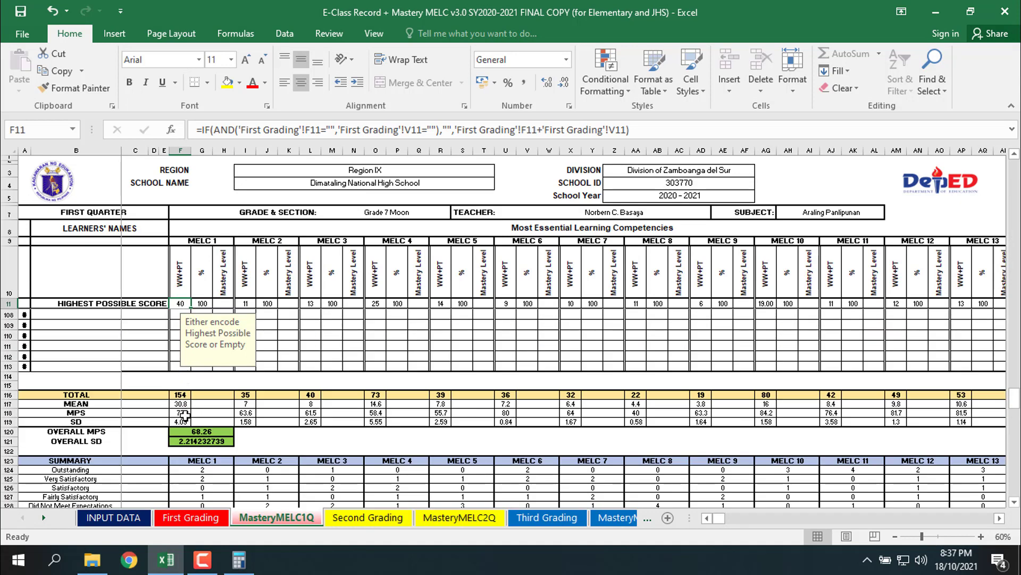
click(182, 413)
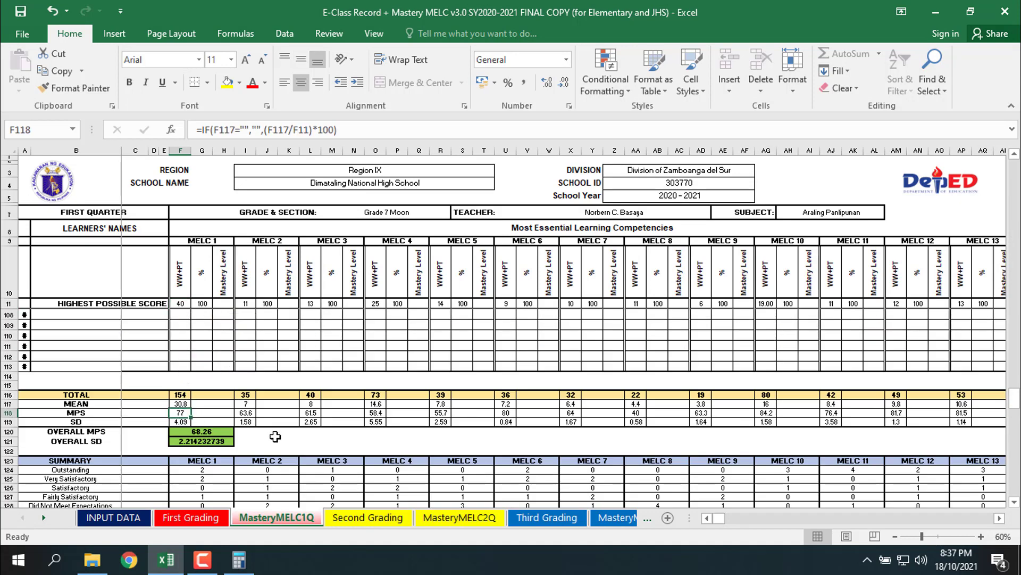
Step: Inspect the MELC 1 SD formula in F119 and review the learners' WW+PT scores in the F13:F113 range it covers
click(182, 422)
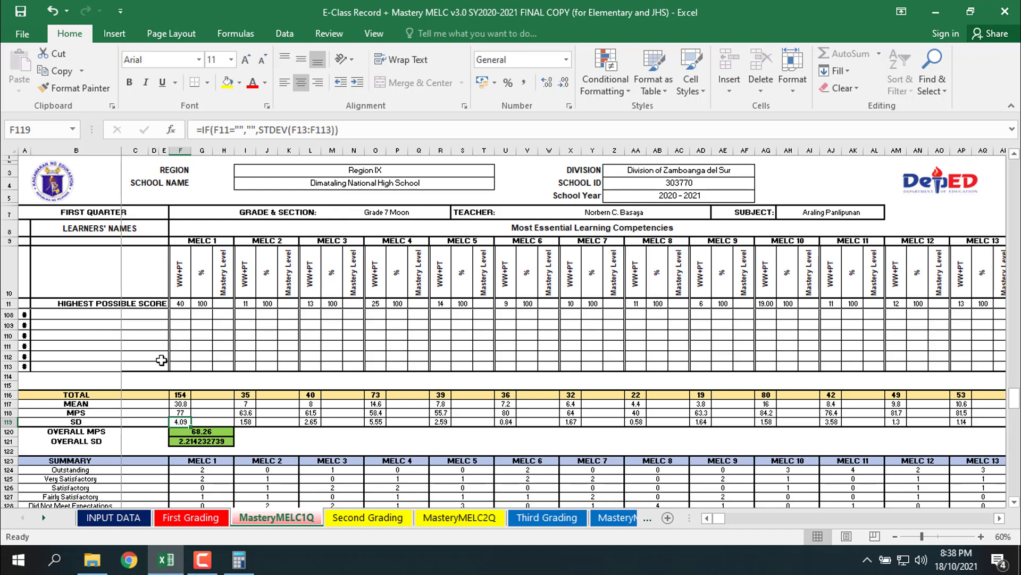
scroll(189, 380, up, 20)
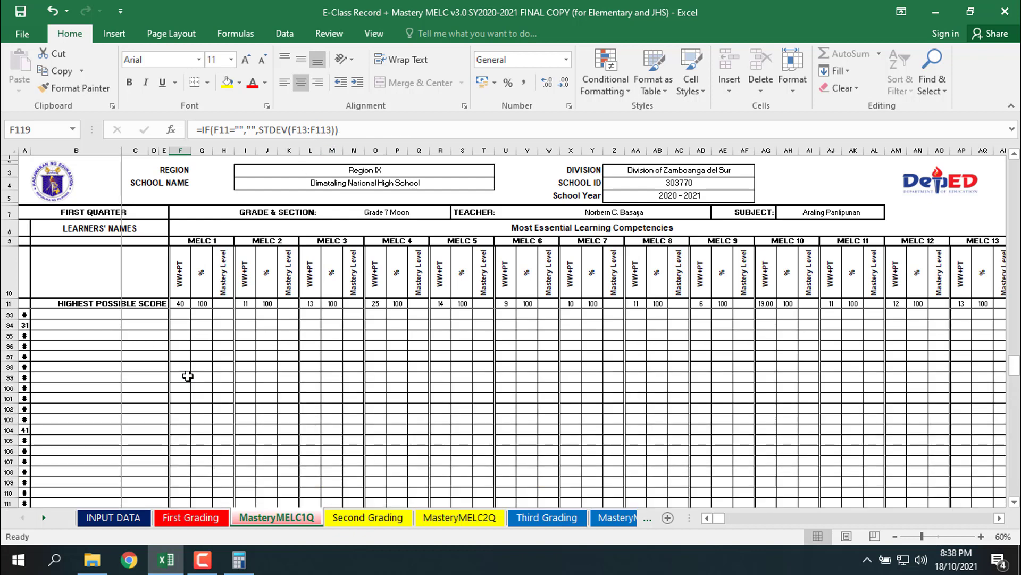
scroll(186, 375, up, 7)
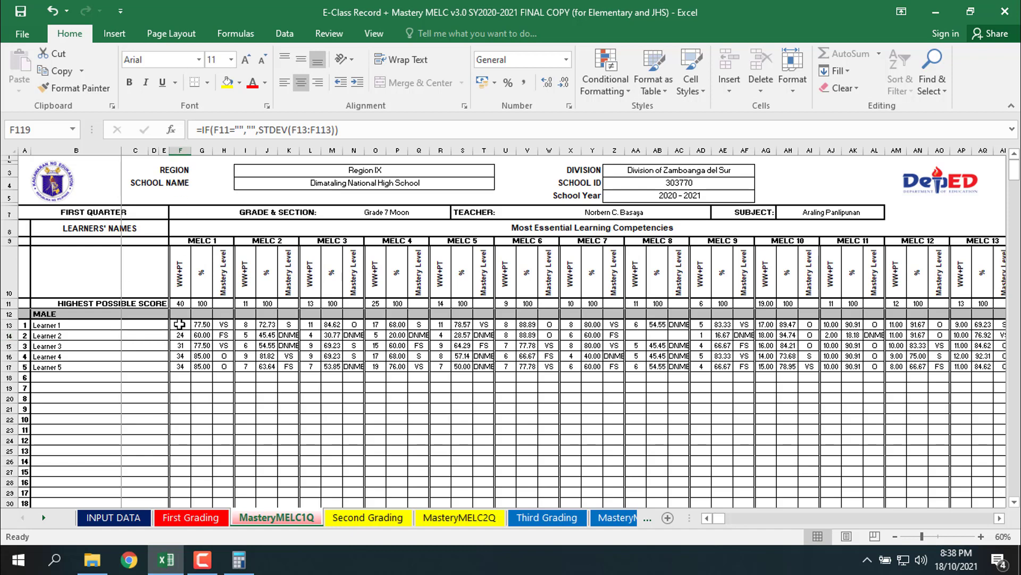
scroll(179, 324, down, 18)
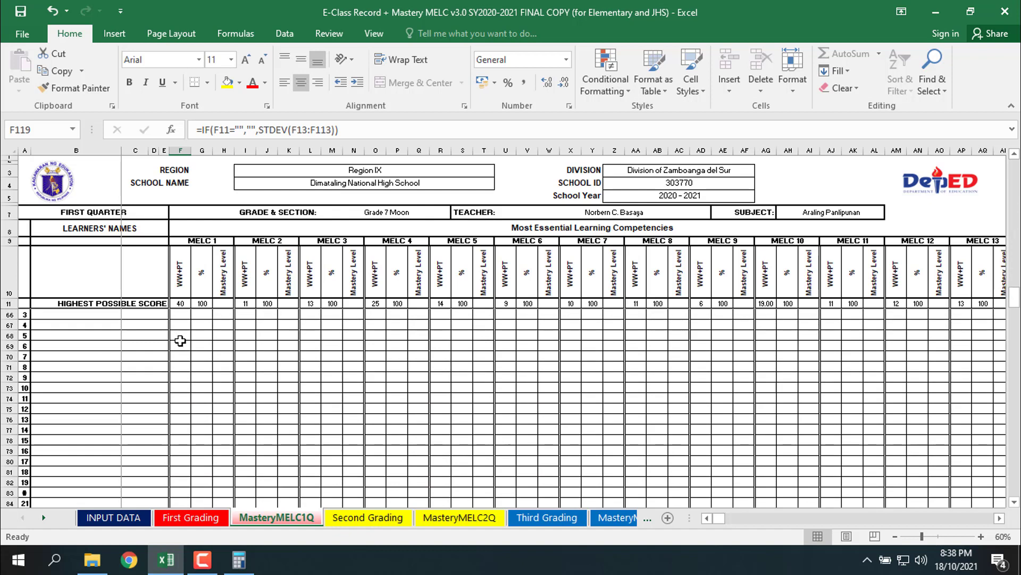
scroll(180, 340, down, 14)
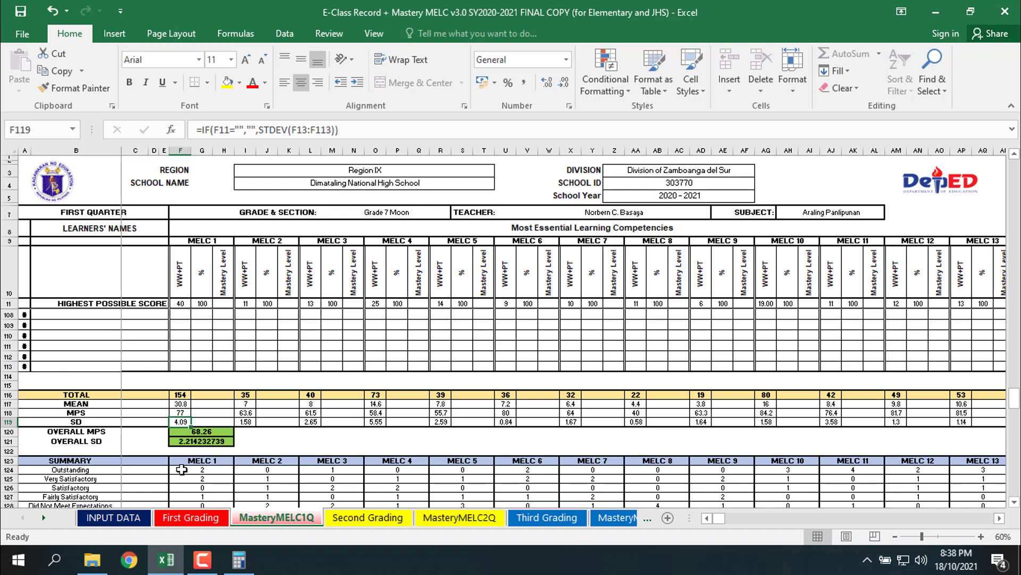
scroll(182, 409, up, 4)
scroll(182, 405, up, 14)
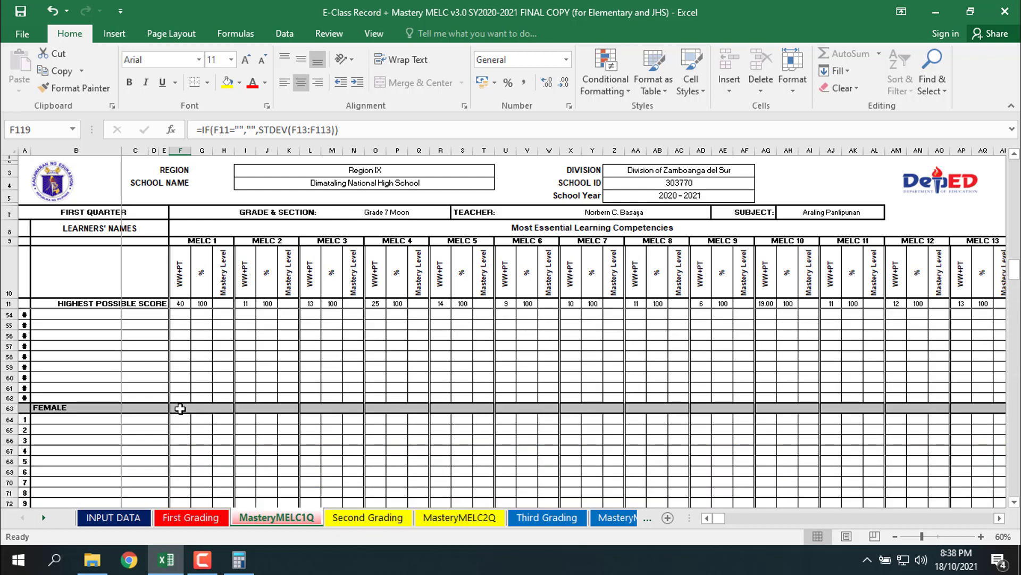
Step: Check the FEMALE divider cell F63 and the female learners' MELC 1 score cells below it against the SD formula's range
click(181, 408)
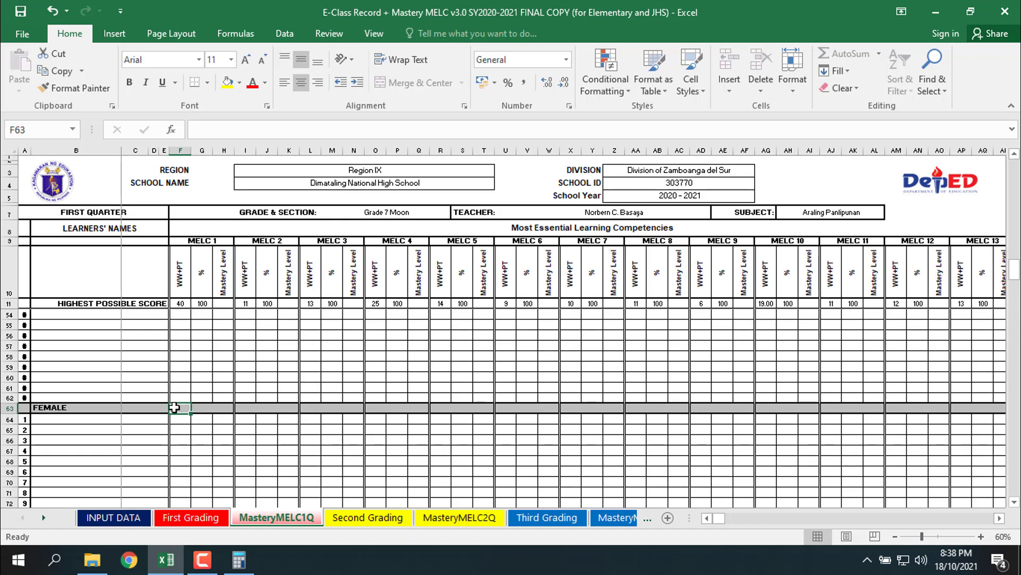
double_click(175, 408)
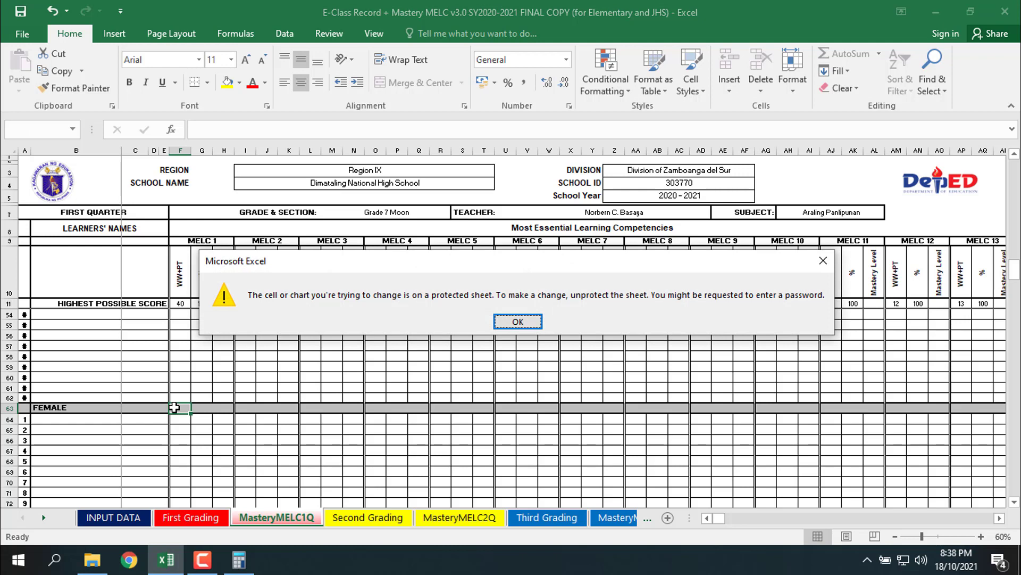
click(517, 321)
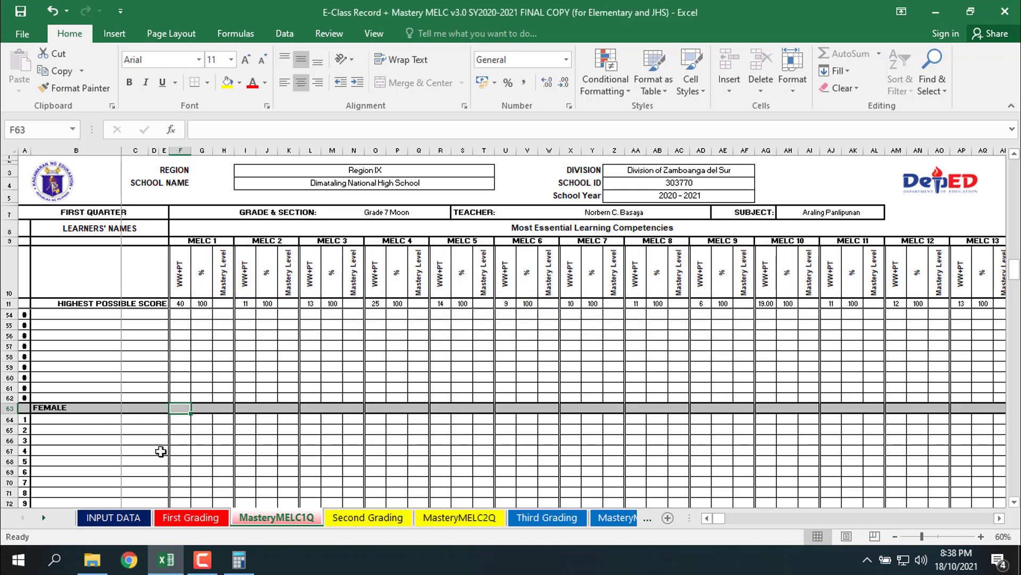
click(180, 418)
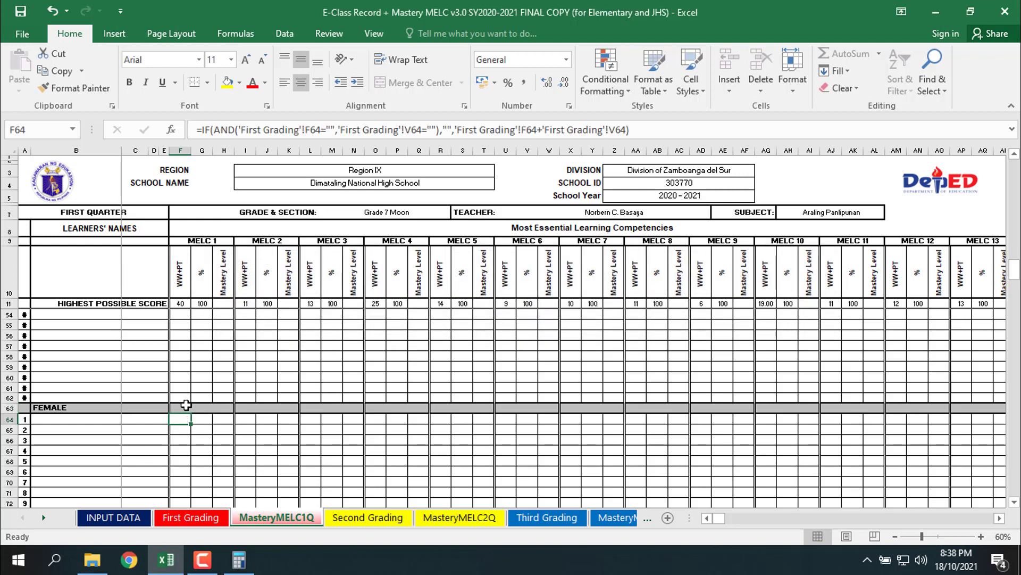
drag(178, 334, 177, 492)
scroll(196, 468, down, 14)
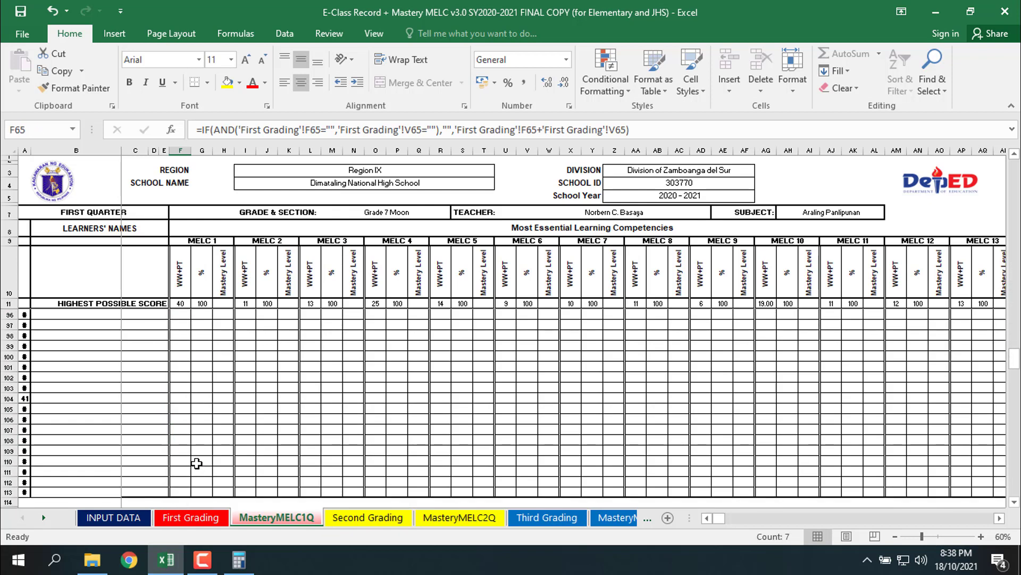
scroll(196, 463, down, 4)
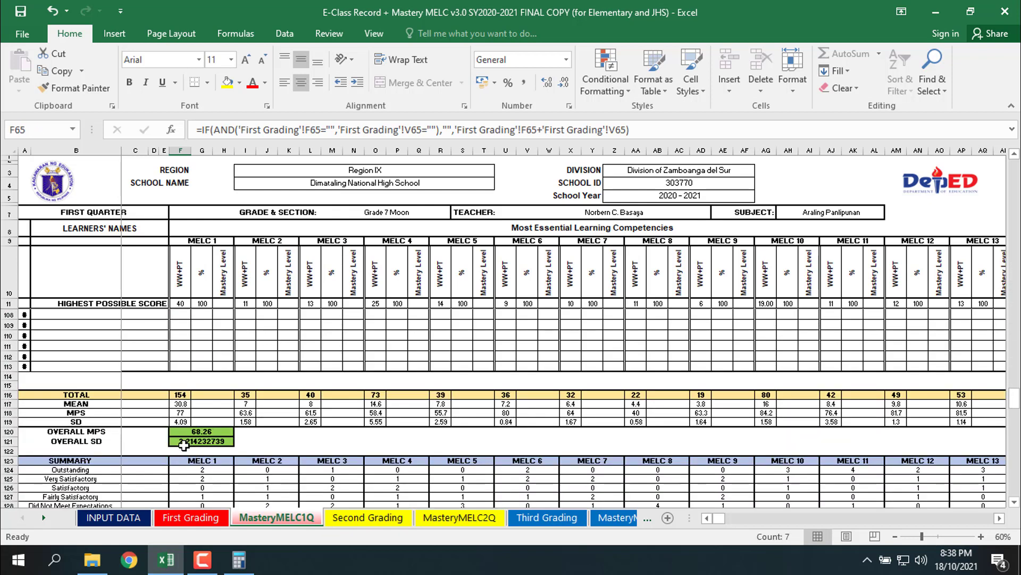
click(181, 421)
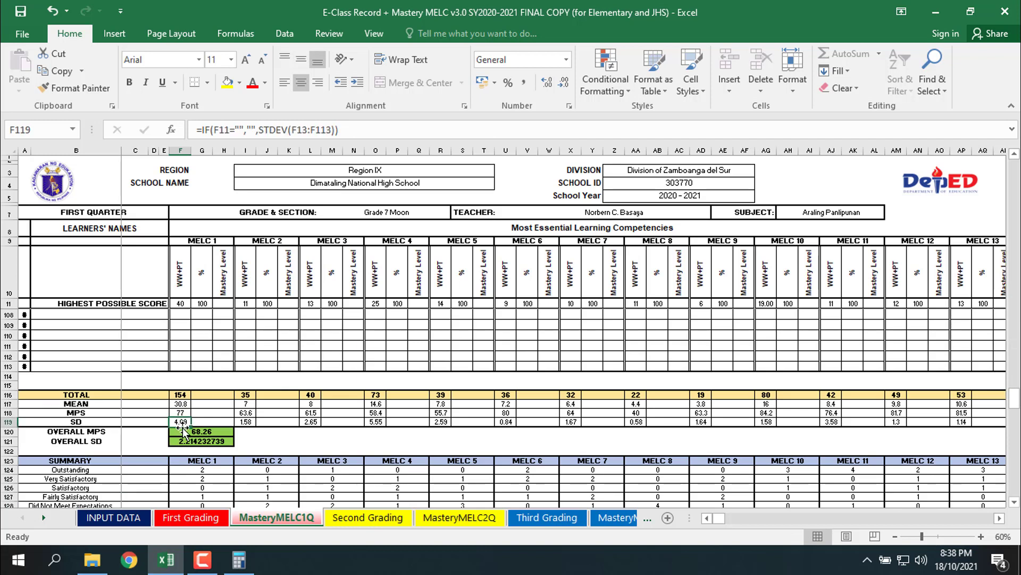
Step: Compare the MELC 1 TOTAL, MEAN, MPS and SD cells with the MELC 2 TOTAL formula and the columns through MELC 13
click(244, 402)
click(245, 395)
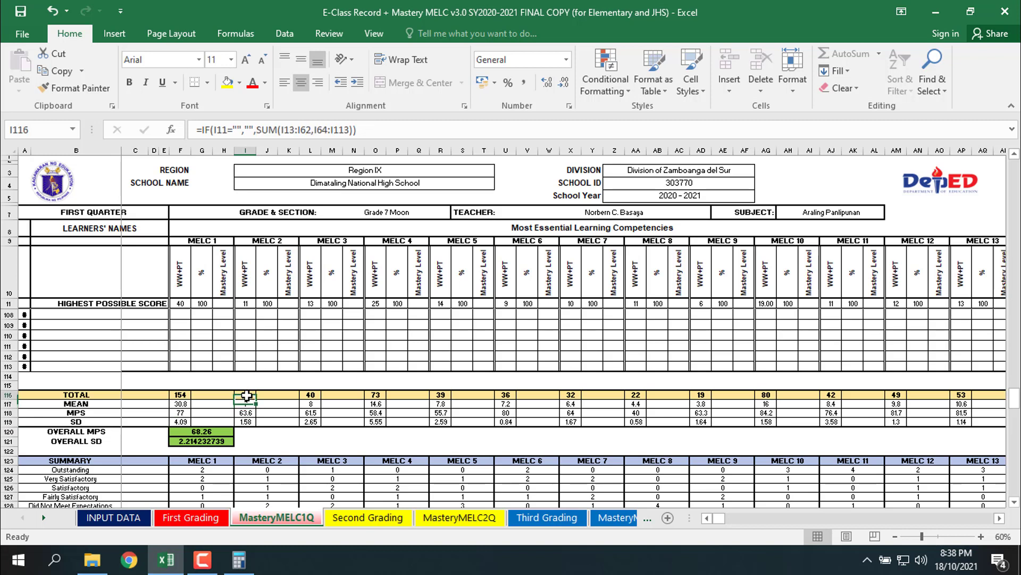
drag(183, 393, 181, 421)
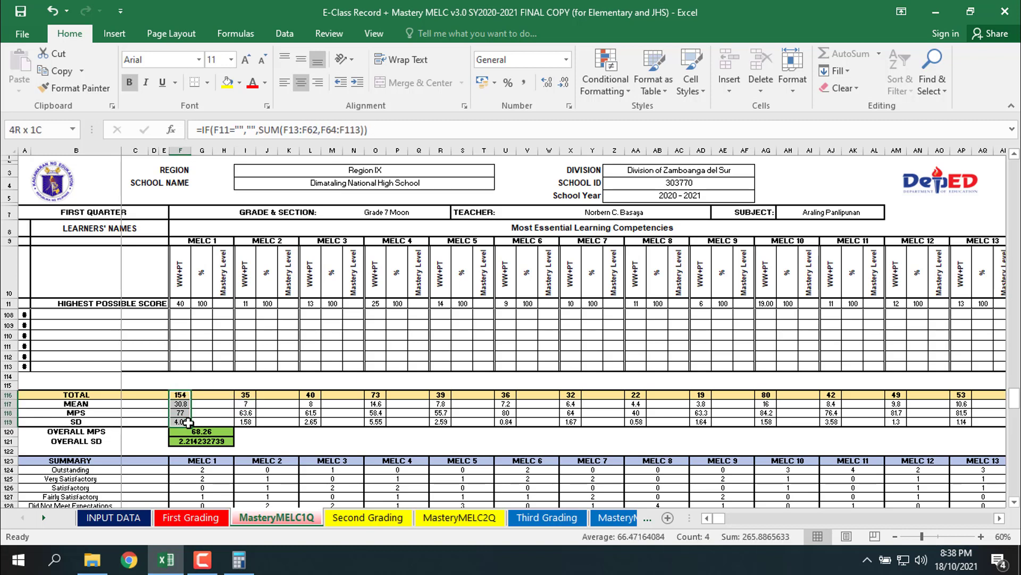
click(247, 393)
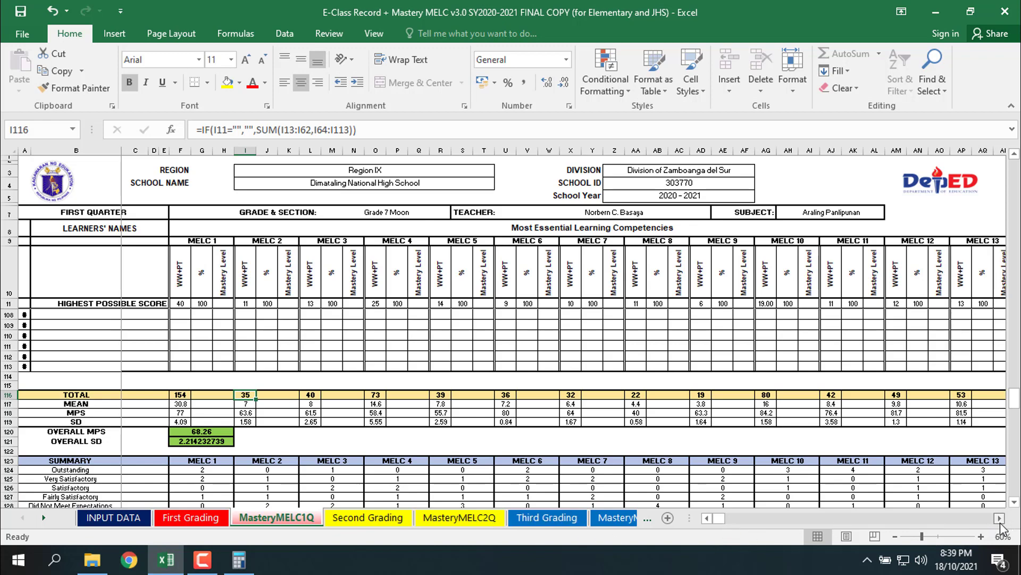
scroll(927, 400, right, 2)
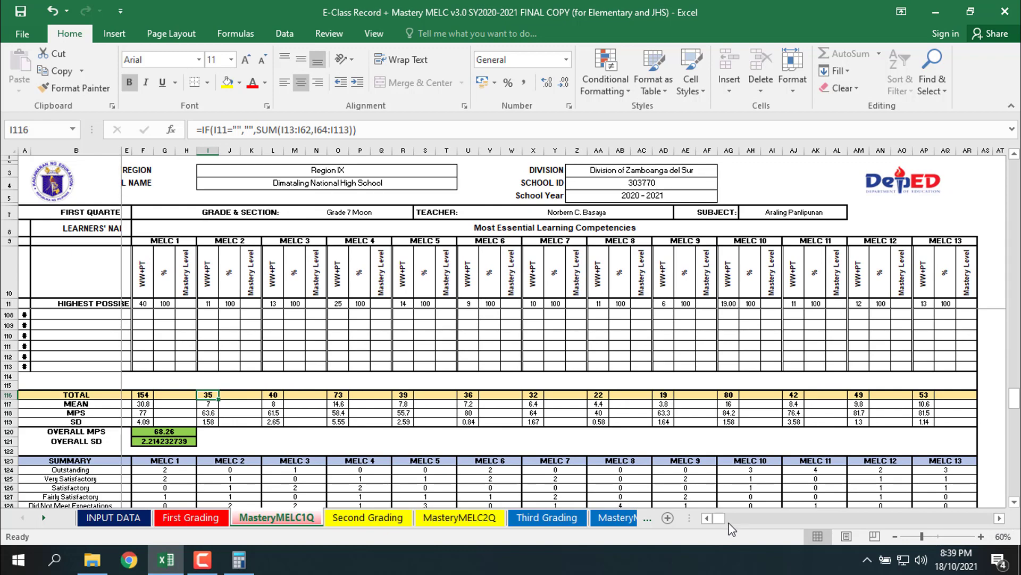
click(708, 518)
click(708, 519)
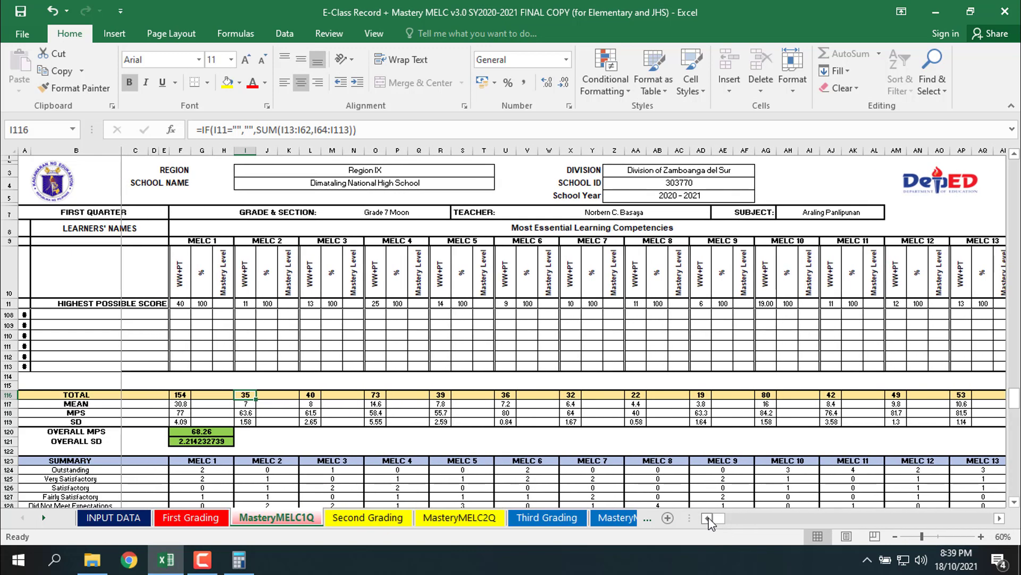
Step: Inspect the OVERALL MPS formula in F120 and the MPS cells it averages from MELC 1 to MELC 13
click(212, 432)
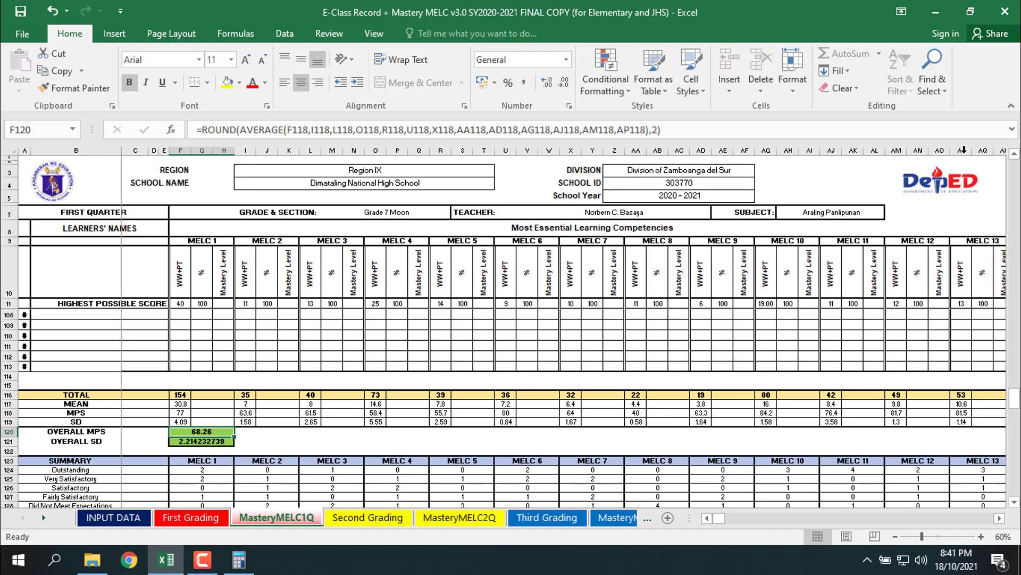
click(645, 130)
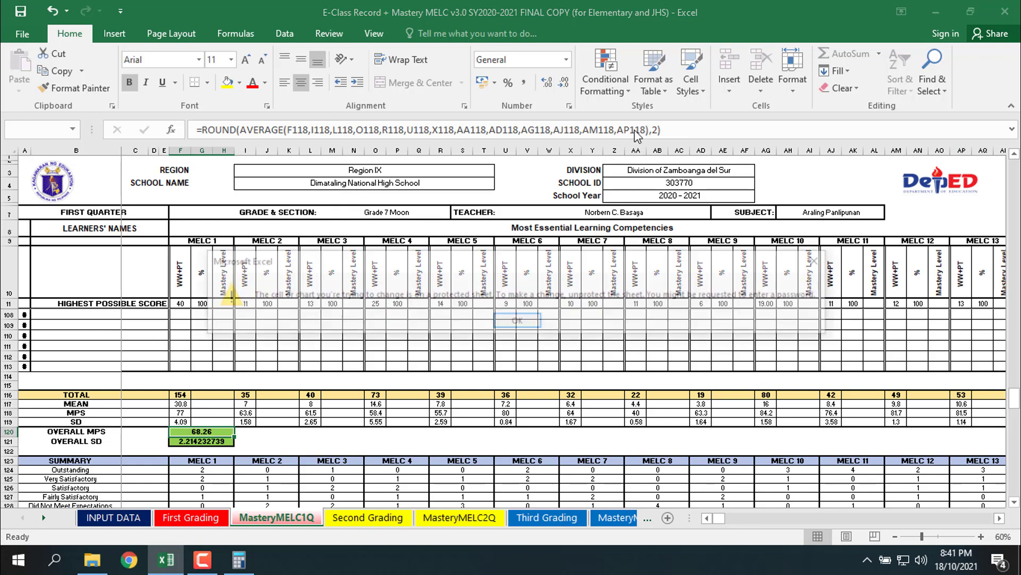
click(532, 319)
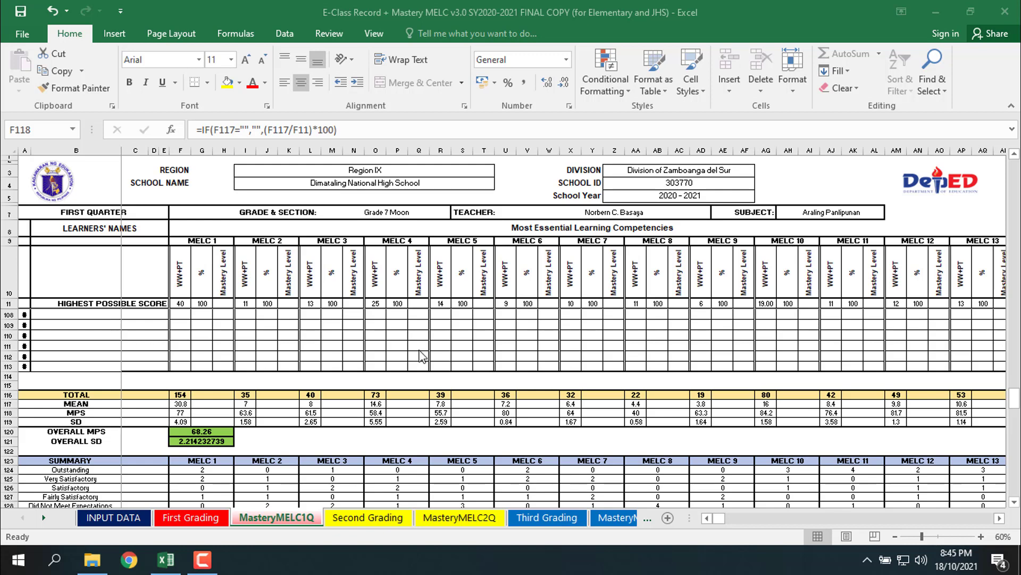
Step: Clear the Written Works raw scores of Learners 1 to 5 for MELC 11 to MELC 13 on the First Grading sheet
click(195, 517)
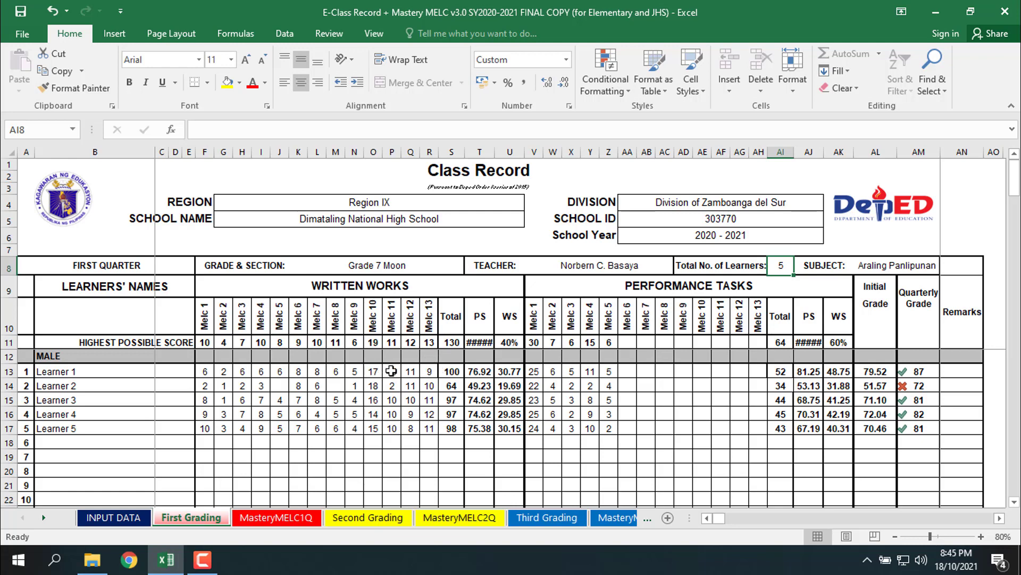
drag(391, 371, 428, 430)
key(Delete)
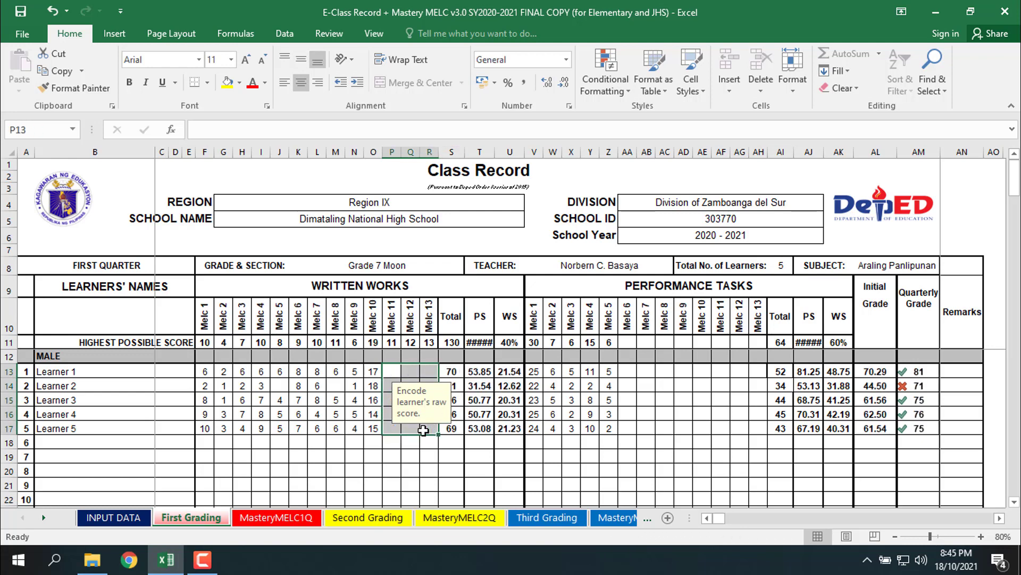
Step: Clear the Written Works highest possible scores for MELC 11 to MELC 13 on the First Grading sheet
drag(392, 342, 428, 341)
key(Delete)
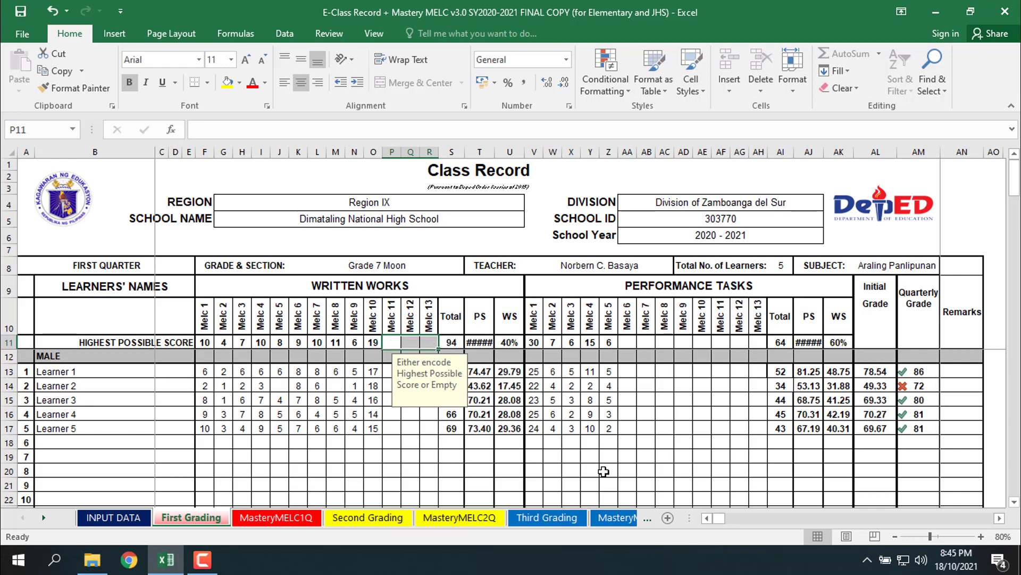
click(686, 468)
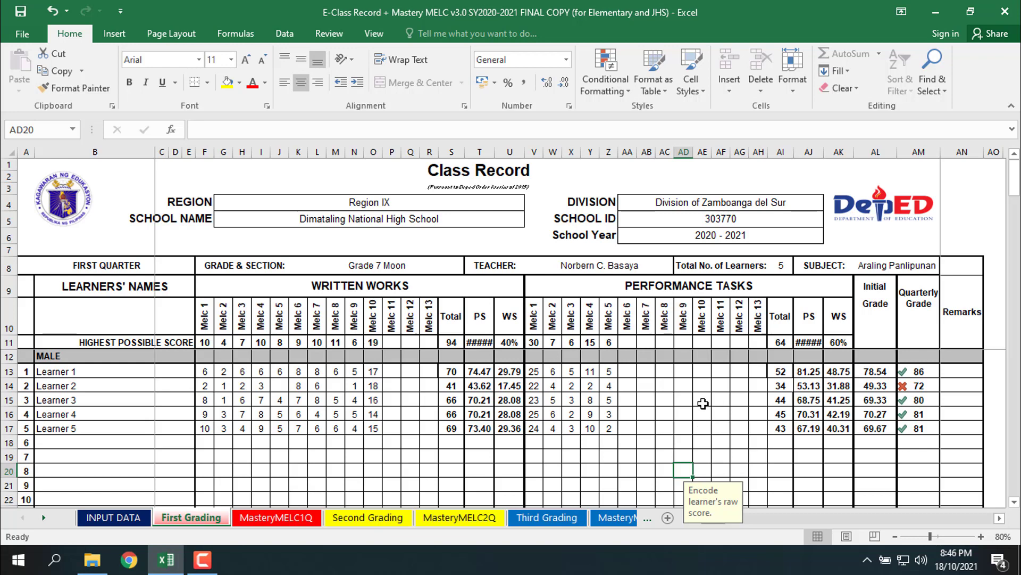
Step: Check the learner scores and the TOTAL, MEAN, MPS and SD rows for MELC 10 to MELC 13 on the MasteryMELC1Q sheet
click(290, 517)
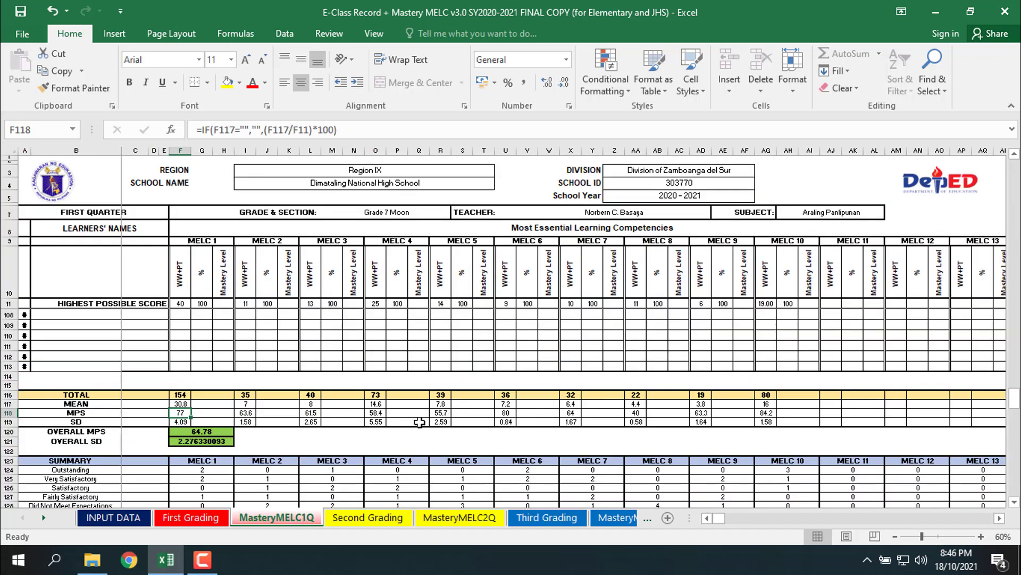
scroll(420, 421, up, 20)
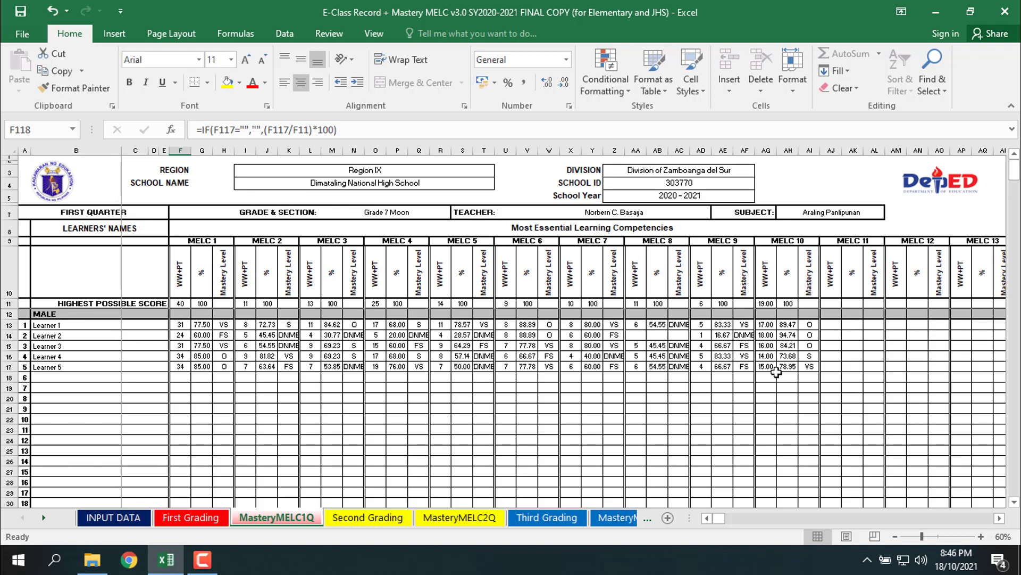
scroll(770, 401, down, 20)
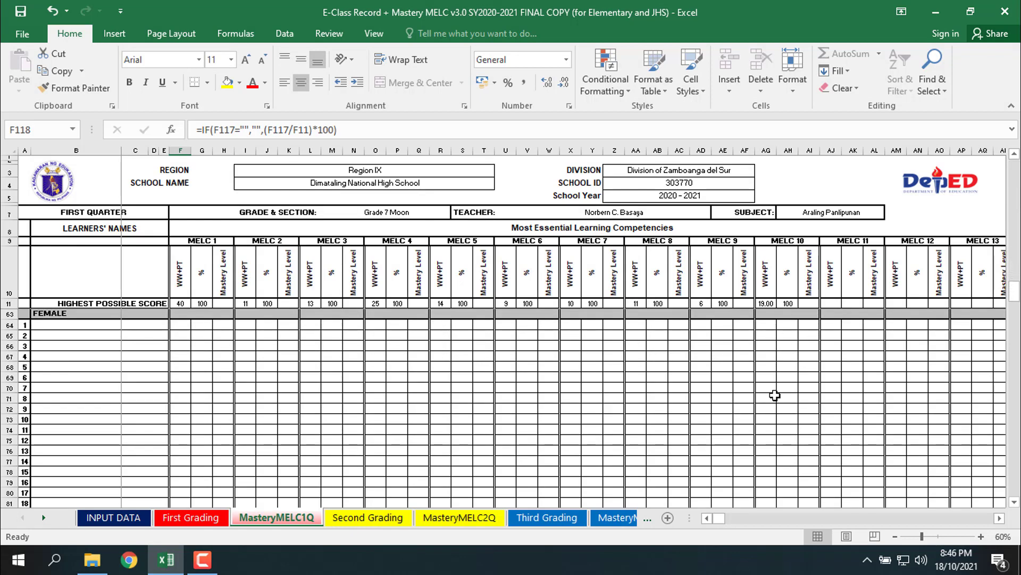
scroll(775, 391, down, 6)
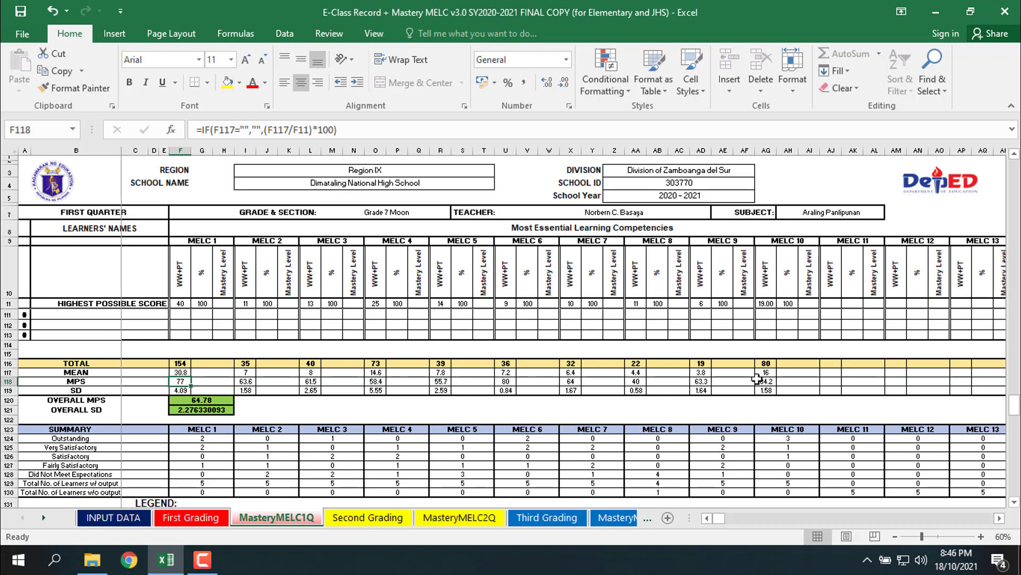
Step: Inspect the MPS cells from MELC 1 to MELC 10 and compare them with the OVERALL MPS formula in F120
click(245, 380)
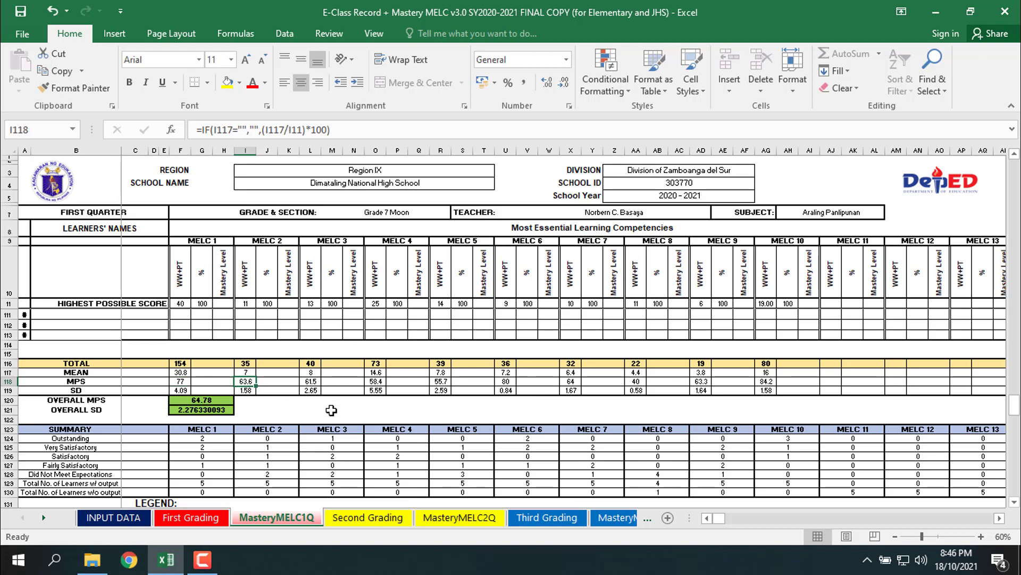
click(312, 381)
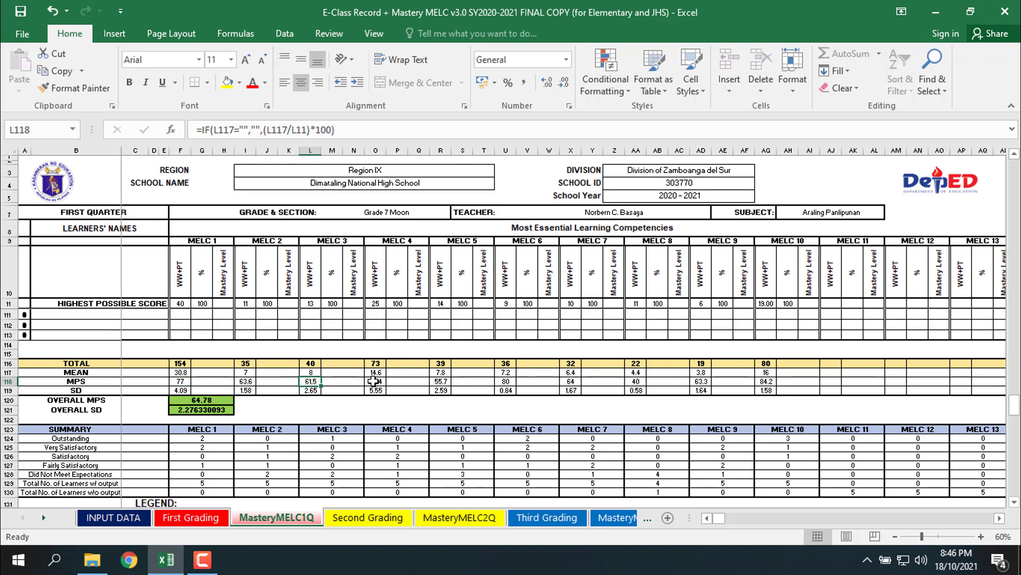
click(375, 381)
click(447, 381)
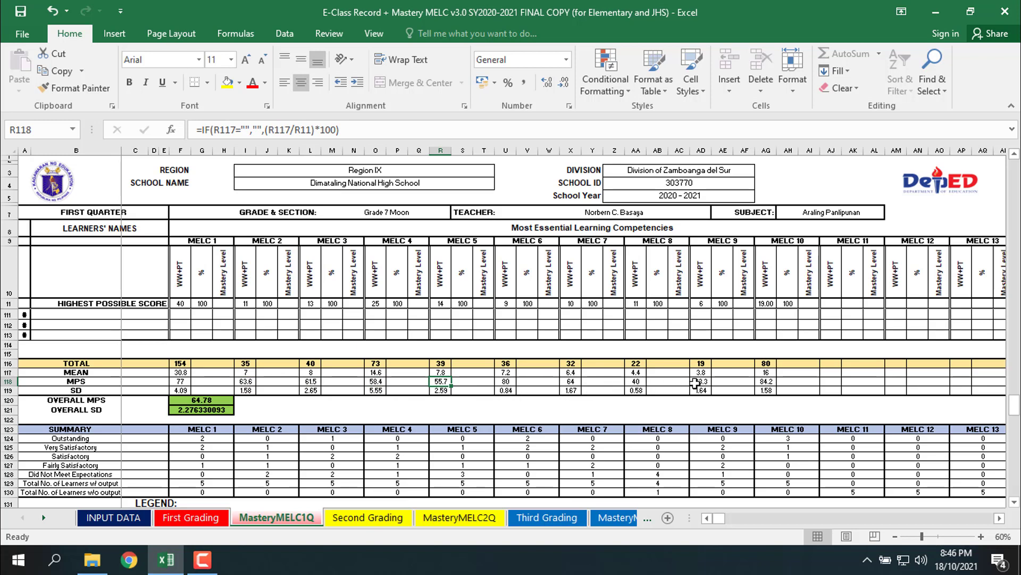
click(772, 382)
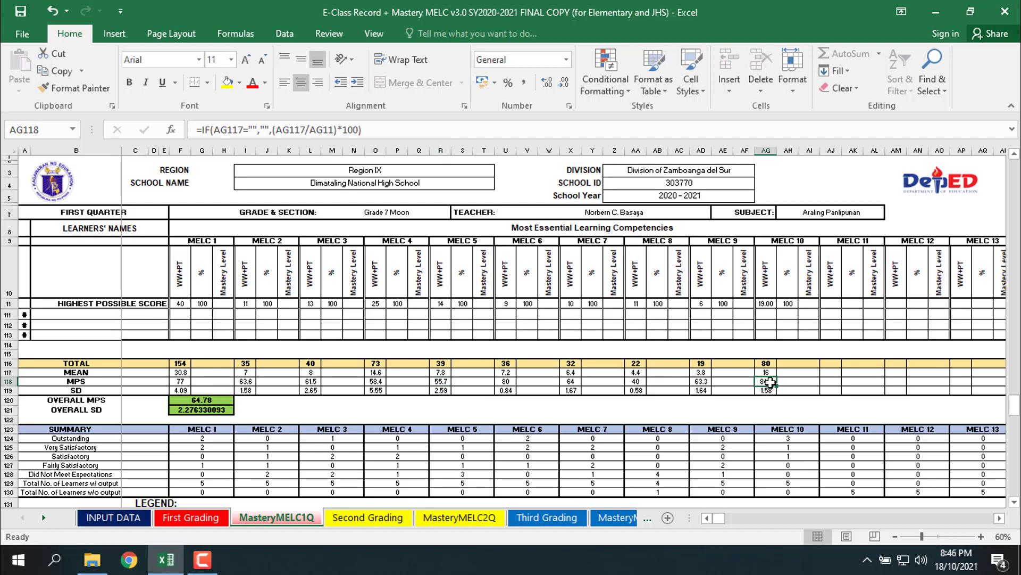
drag(768, 380, 172, 383)
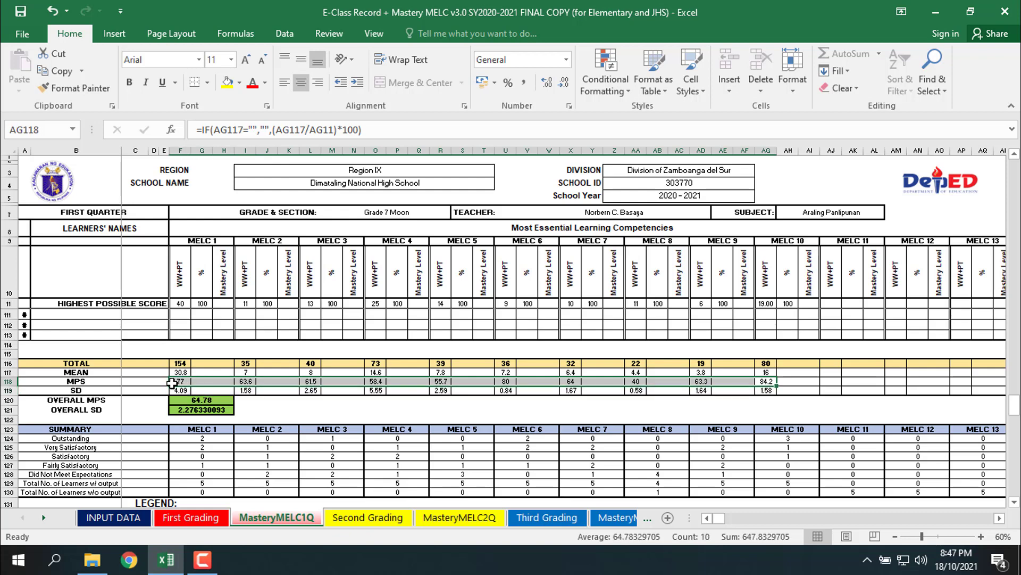
click(196, 399)
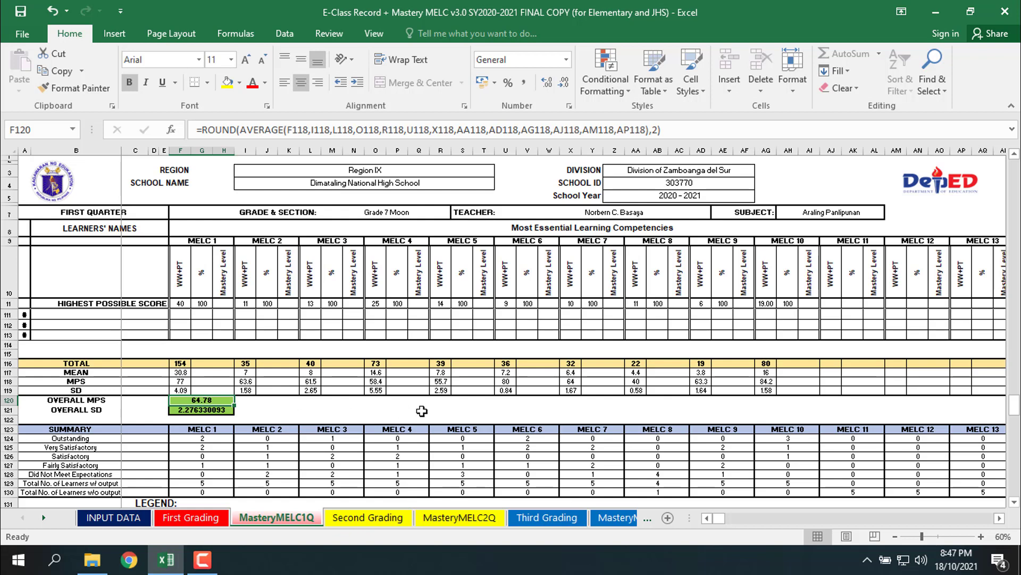
Step: Open the Calculator app and place its window so the MPS row stays visible in the Excel sheet
click(64, 561)
text(ca)
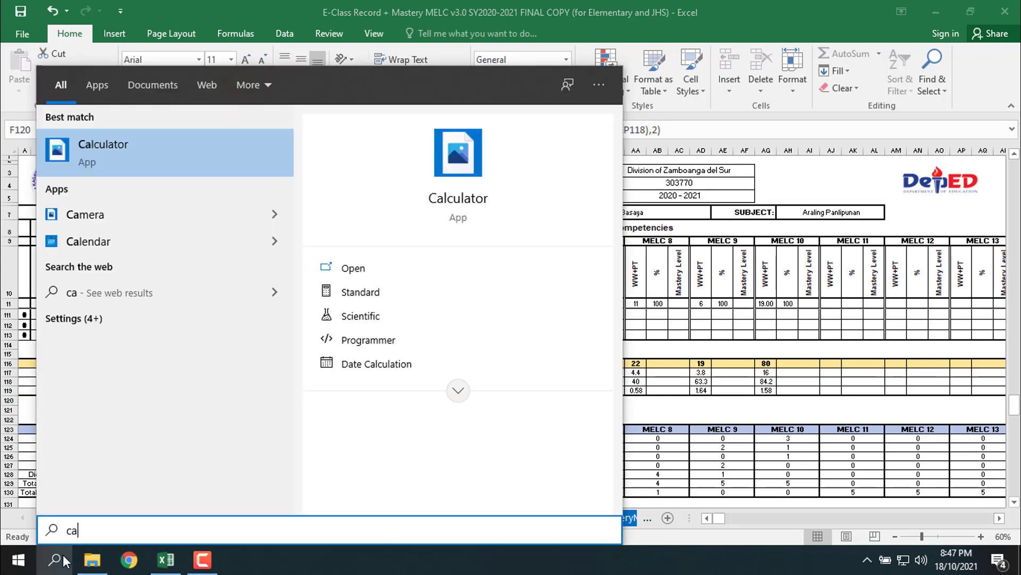
text(l)
click(110, 152)
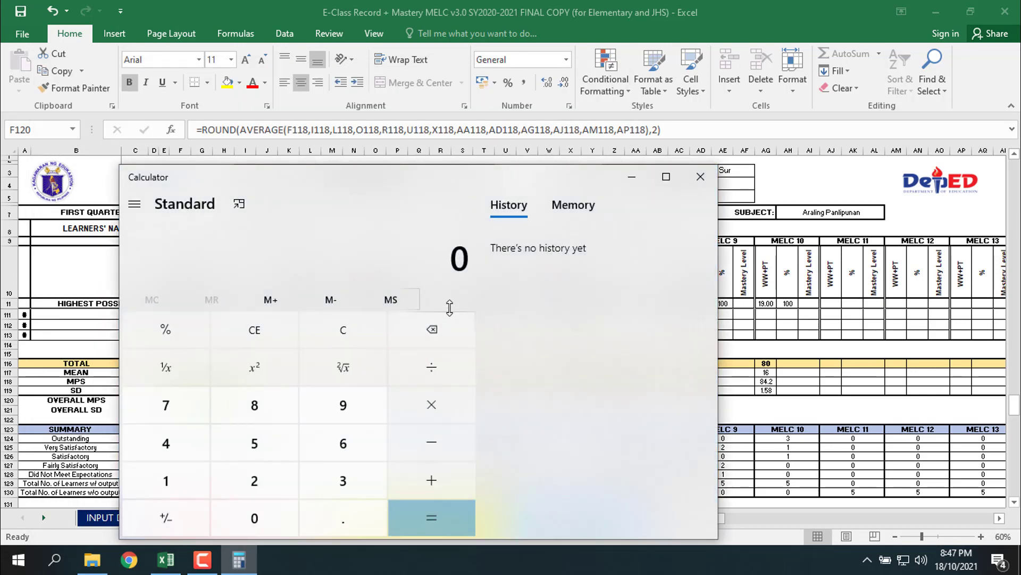
drag(416, 187, 456, 21)
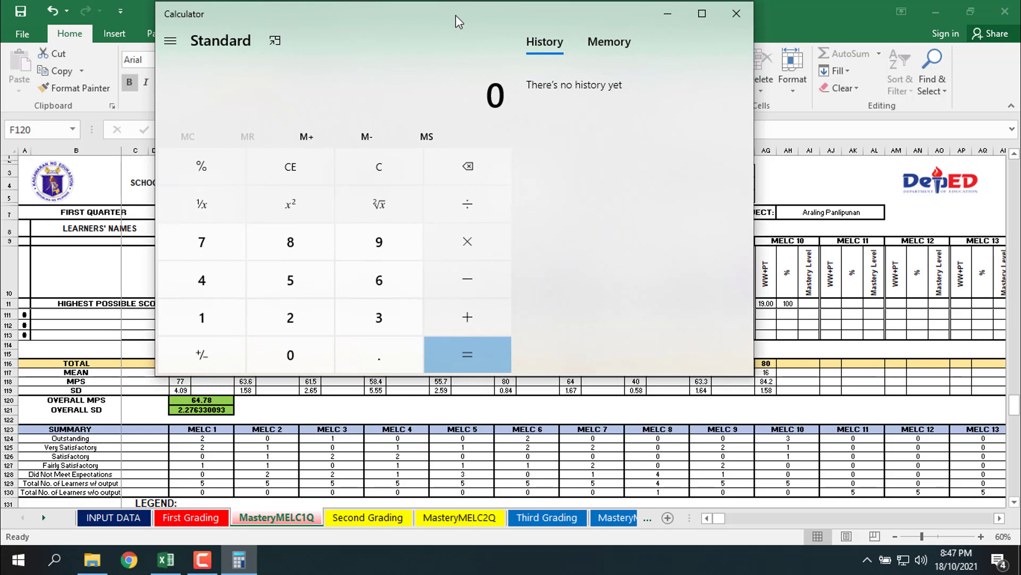
Step: Start summing the MPS values in Calculator with 77, 63.6 and 61.5 for MELC 1 to MELC 3
double_click(221, 241)
click(474, 319)
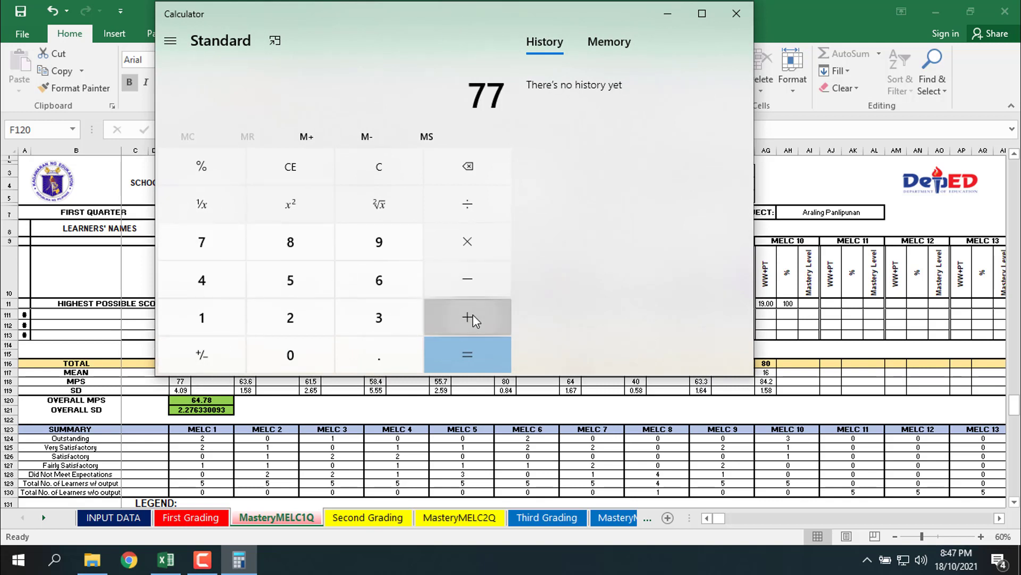
click(378, 285)
click(382, 319)
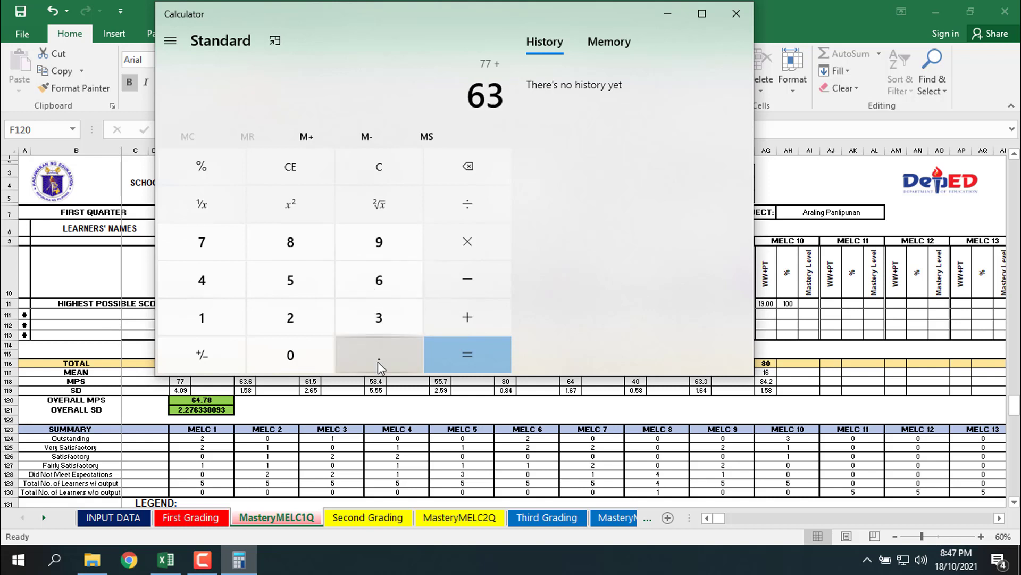
click(378, 362)
click(391, 283)
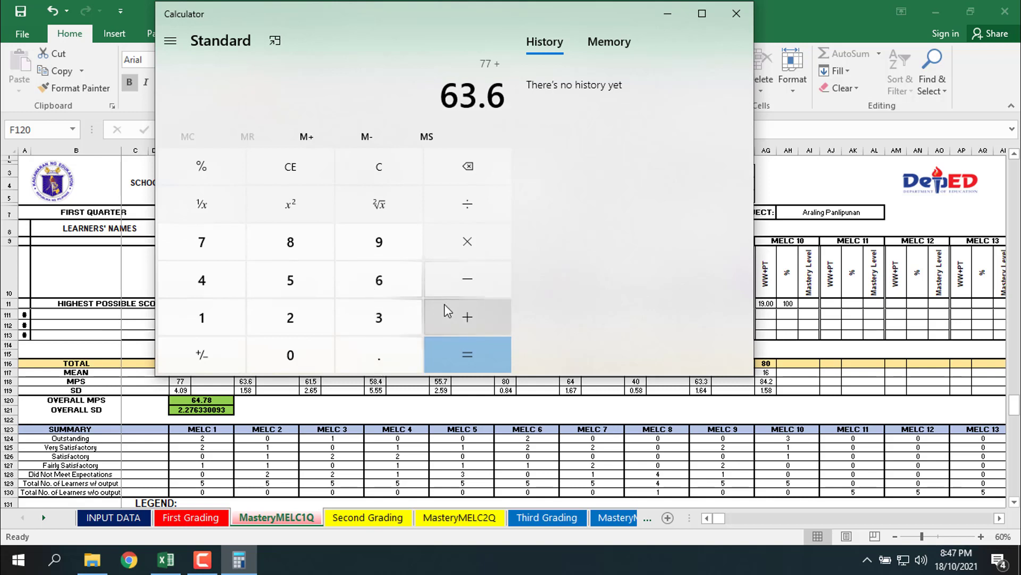
click(471, 314)
click(387, 277)
click(214, 331)
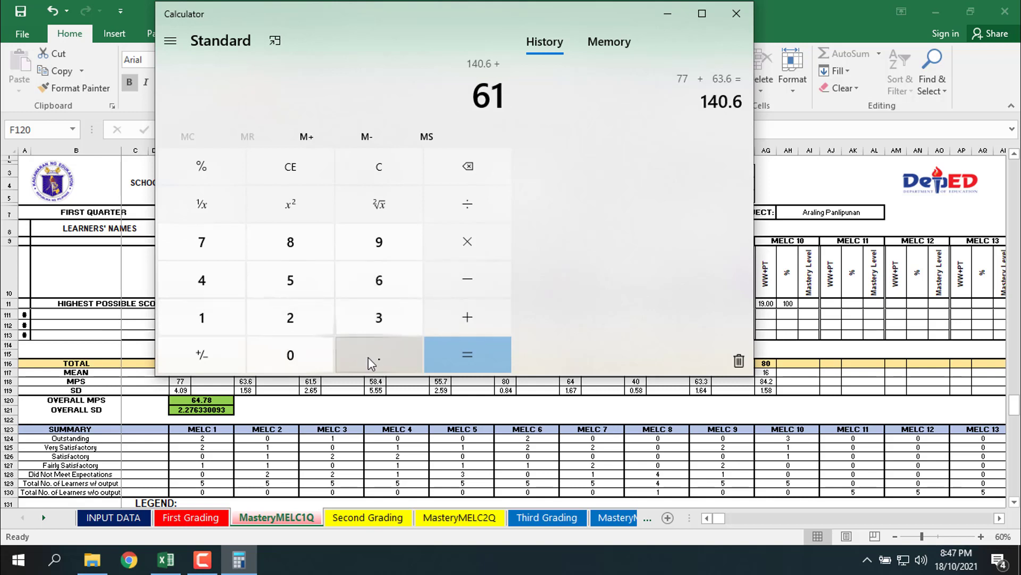
click(368, 356)
click(299, 283)
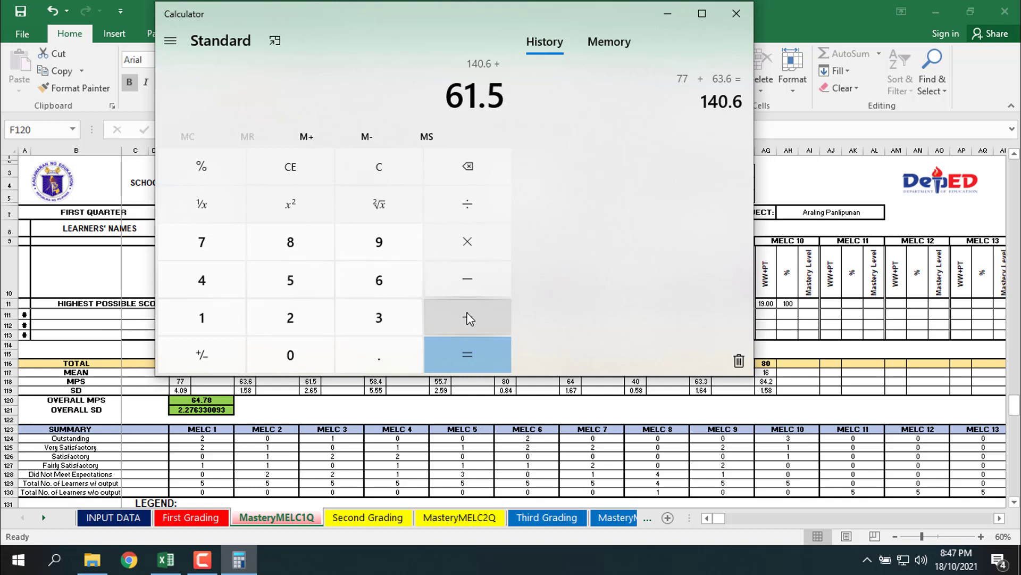
Step: Add the MELC 4 and MELC 5 MPS values, 58.4 and 55.7, to the running sum
click(468, 318)
click(298, 268)
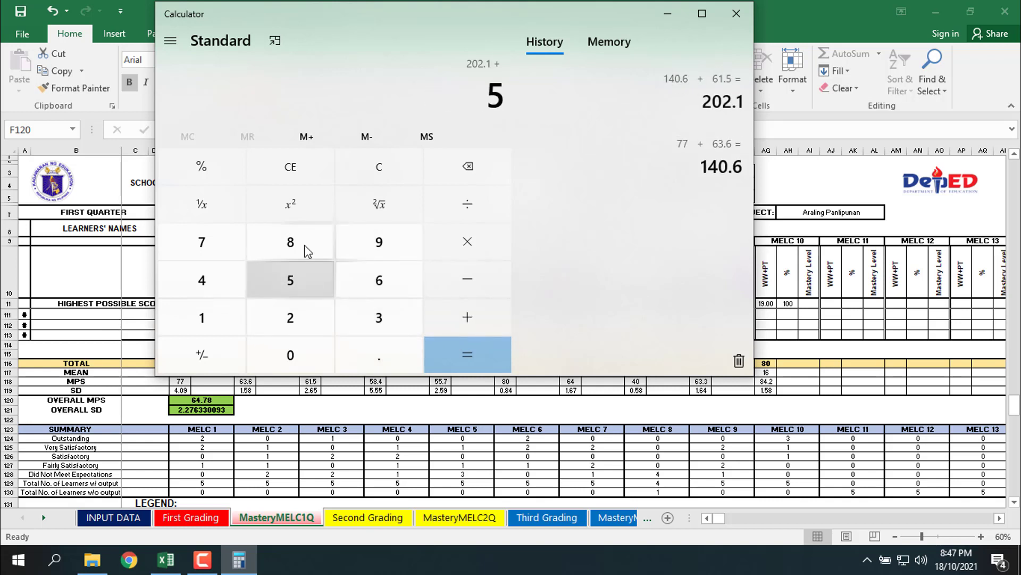
click(307, 250)
click(378, 355)
click(212, 286)
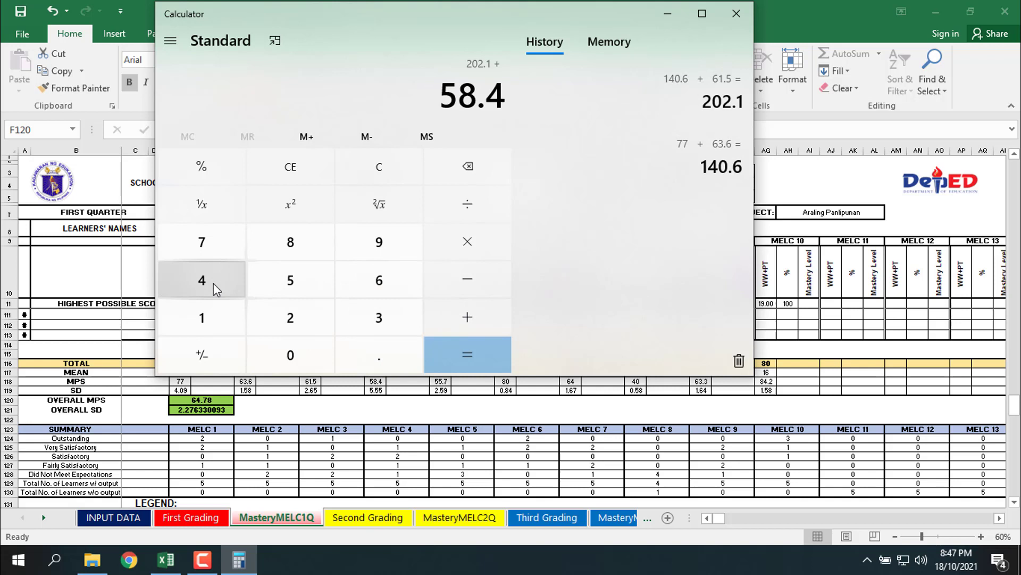
click(481, 318)
click(299, 279)
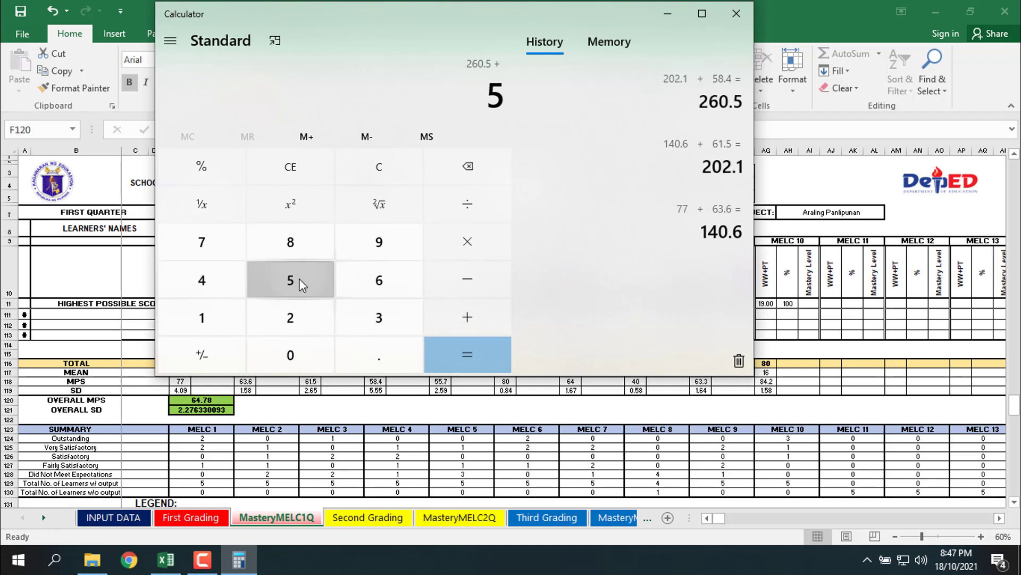
click(299, 279)
click(379, 356)
click(210, 242)
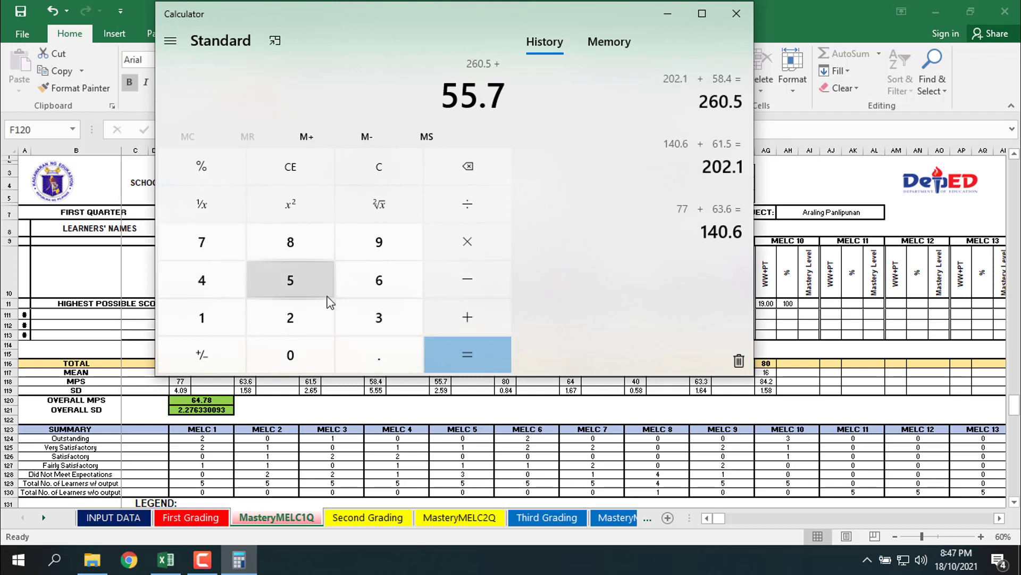
Step: Add the MPS values 80, 64 and 40 for MELC 6 to MELC 8 to the running sum
click(467, 321)
click(291, 246)
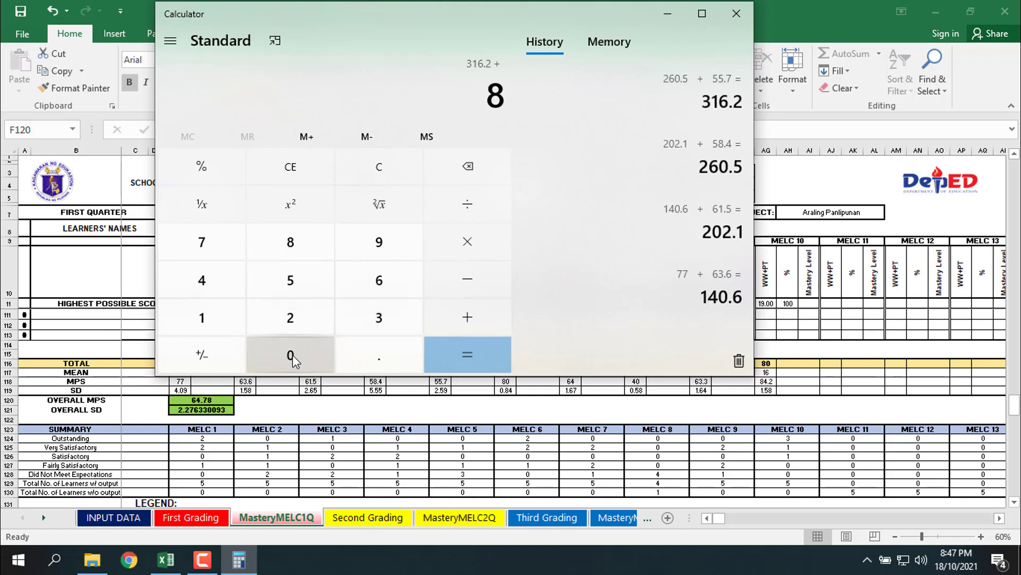
click(297, 356)
click(467, 318)
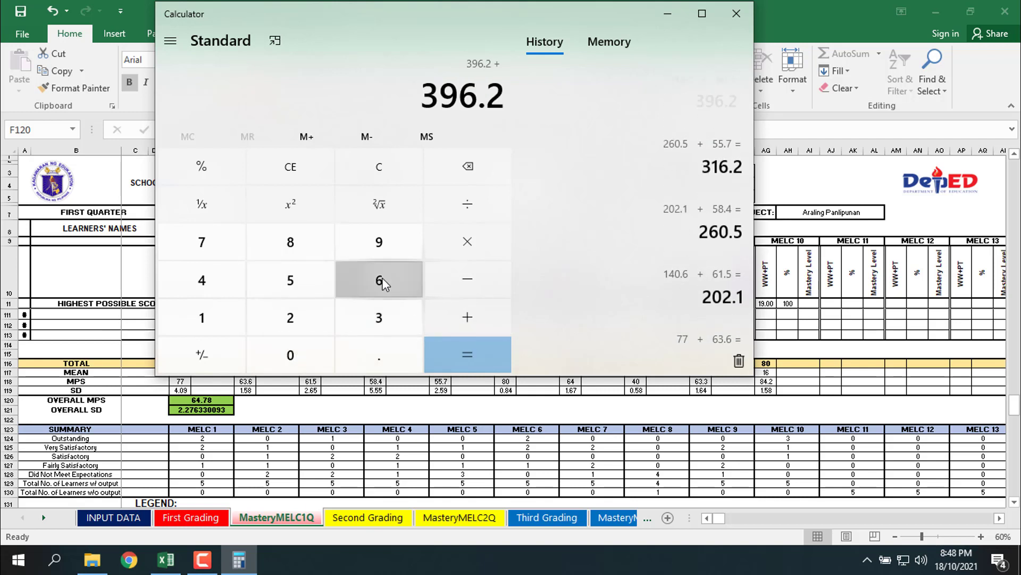
click(380, 280)
click(216, 274)
click(468, 318)
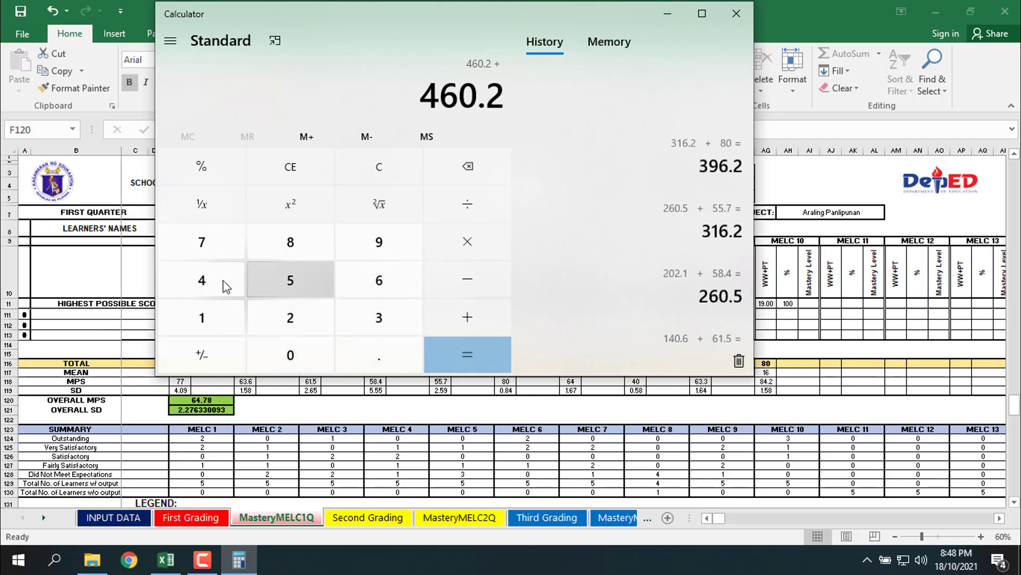
click(219, 282)
click(279, 349)
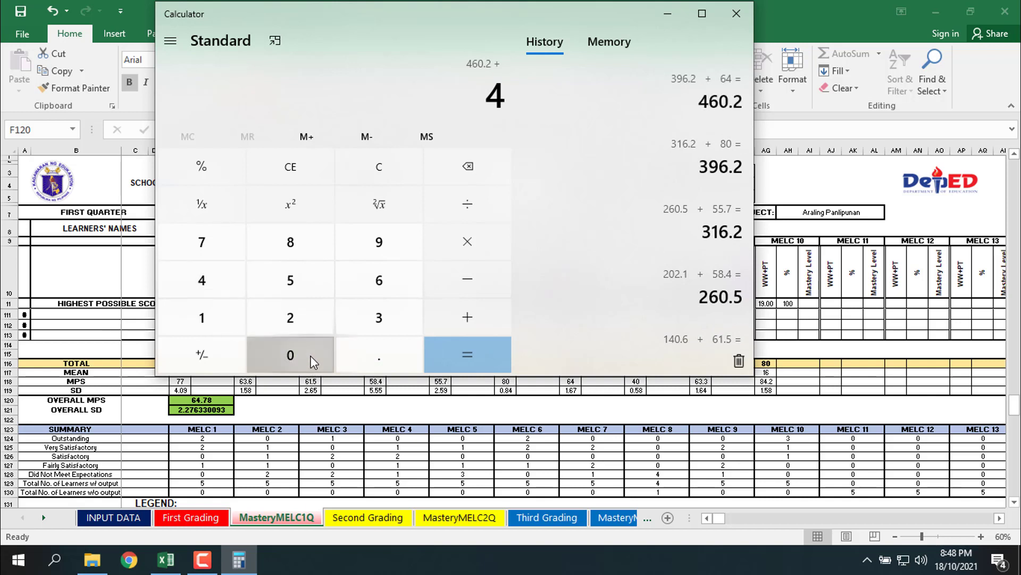
Step: Add the MELC 9 and MELC 10 MPS values, 63.3 and 84.2, and compute the total
click(458, 315)
click(380, 280)
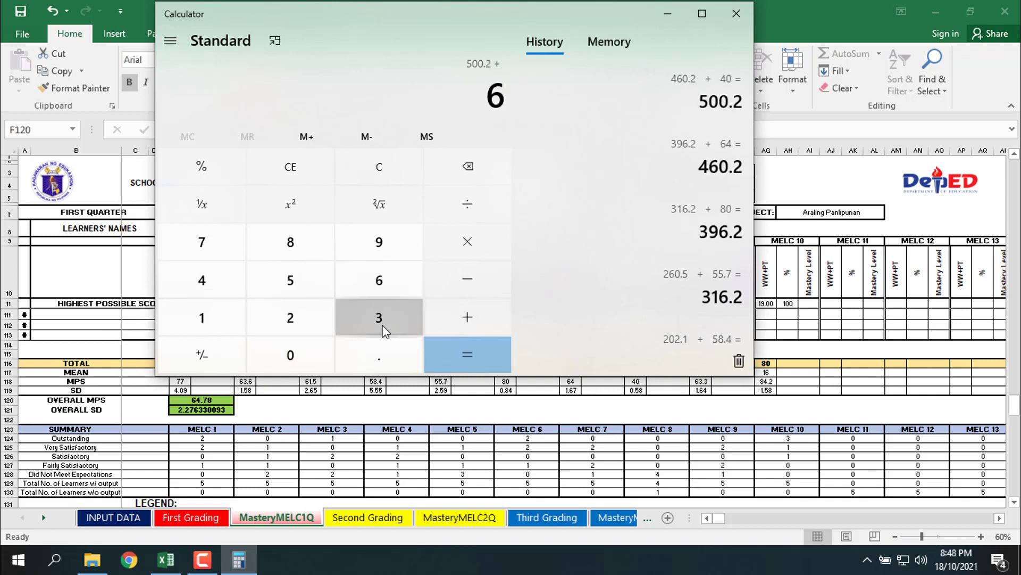
click(383, 324)
click(385, 341)
click(383, 321)
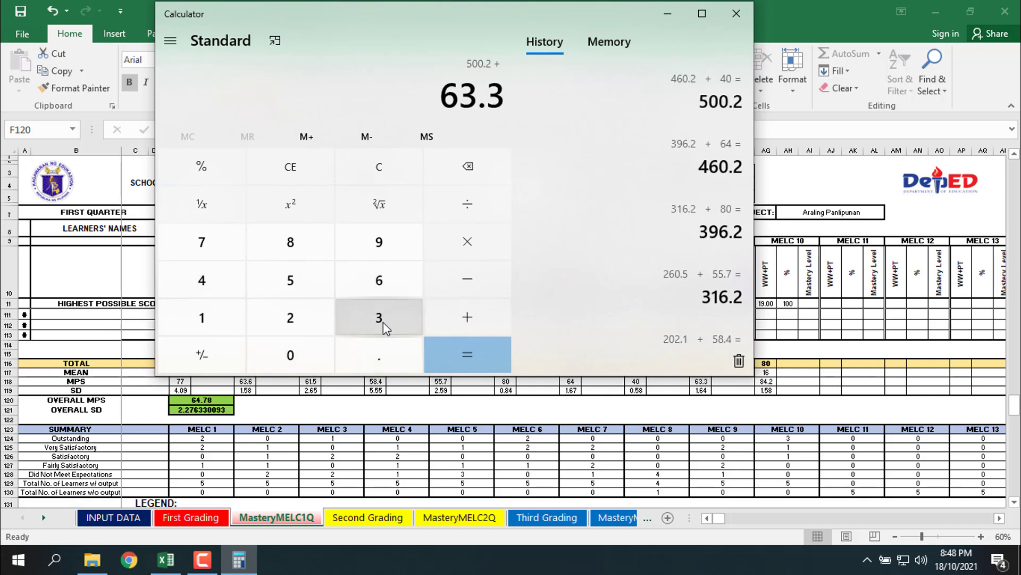
click(475, 315)
click(290, 239)
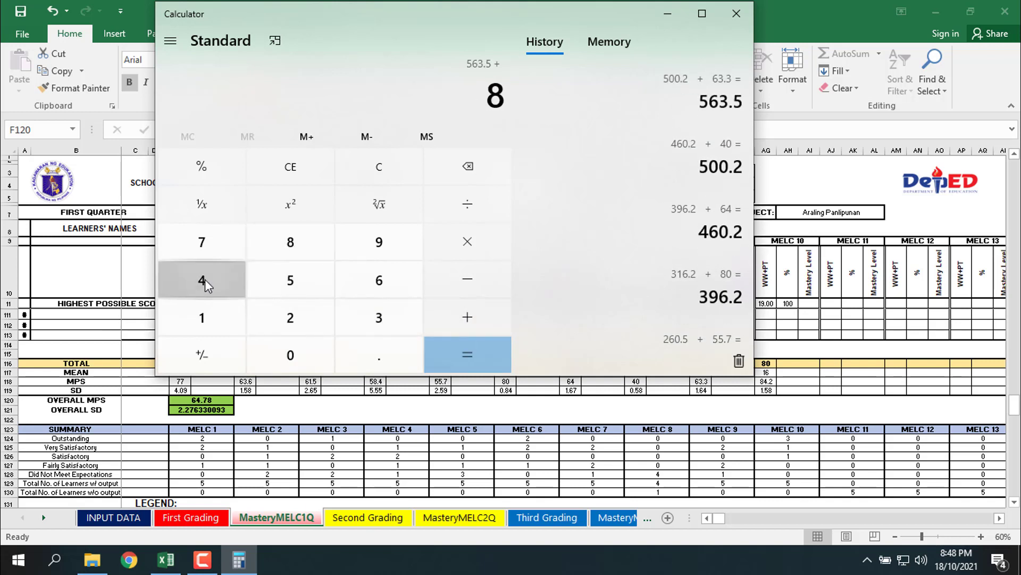
click(206, 279)
click(360, 367)
click(299, 326)
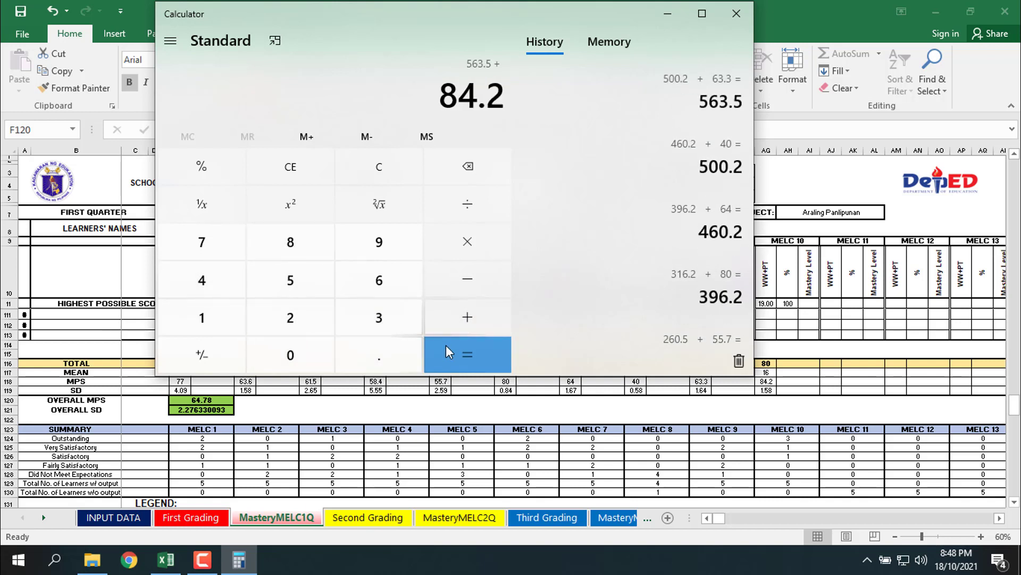
click(468, 355)
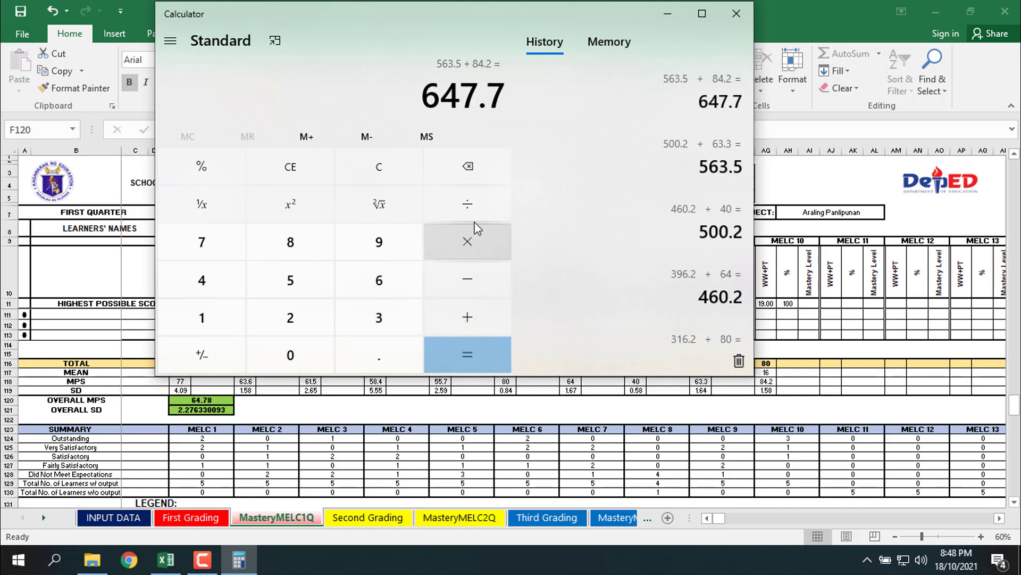
Step: Divide the summed MPS by 13, the full number of MELCs, to compare with the OVERALL MPS
click(468, 204)
click(226, 317)
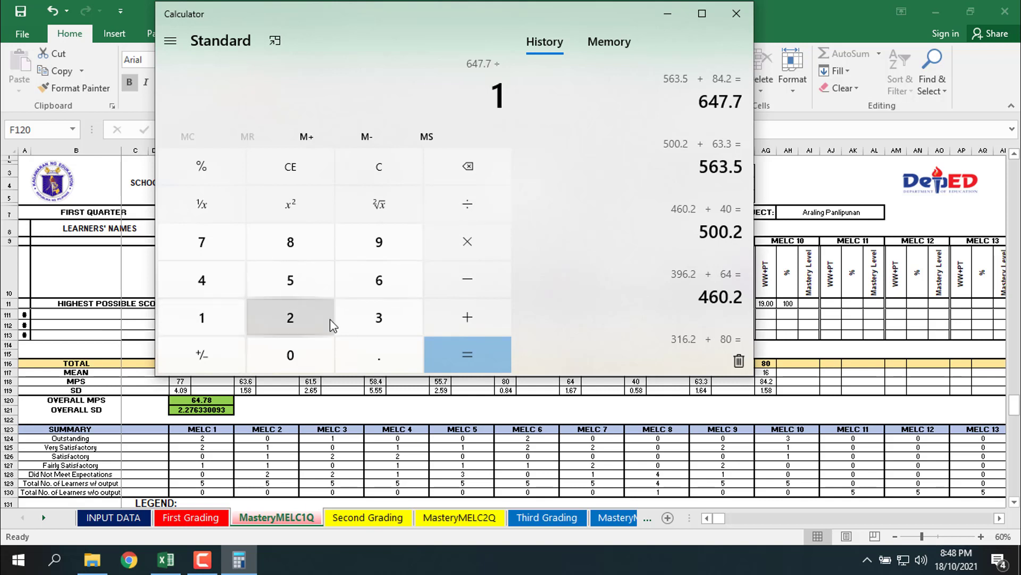
click(385, 318)
click(470, 349)
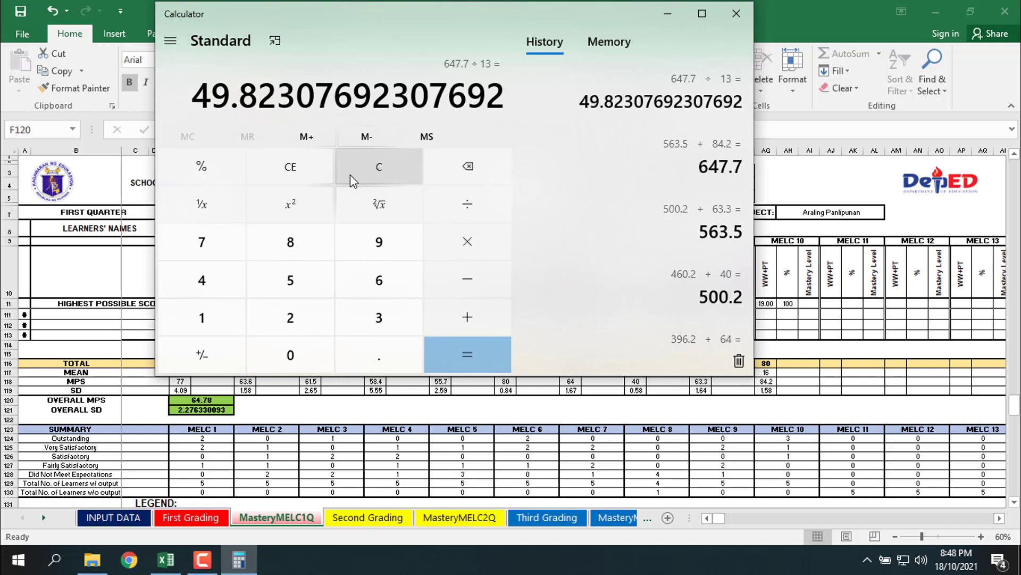
Step: Calculate 647.7 divided by 10, the number of MELCs with scores, then minimize the calculator to return to the workbook
click(307, 175)
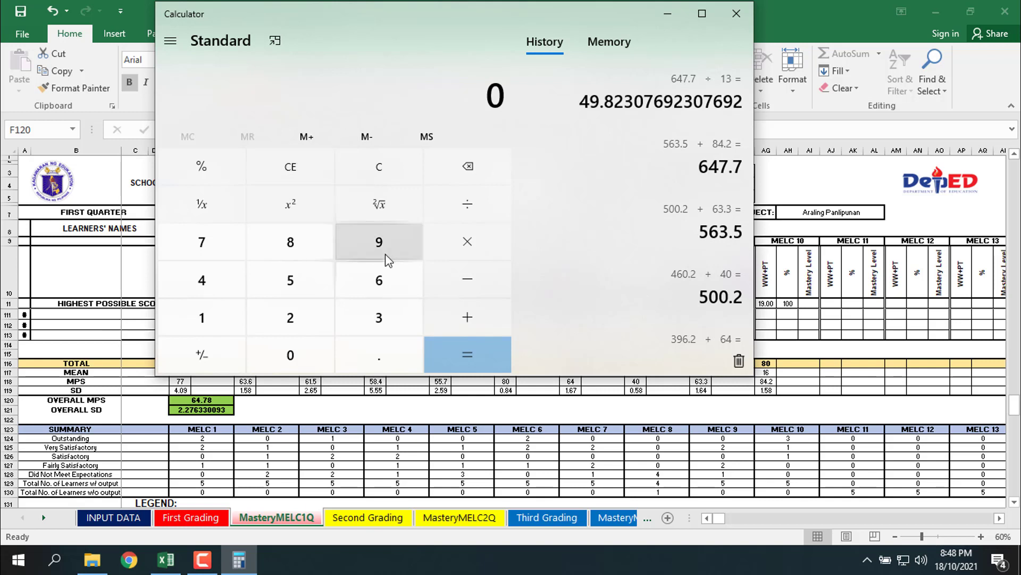
click(368, 280)
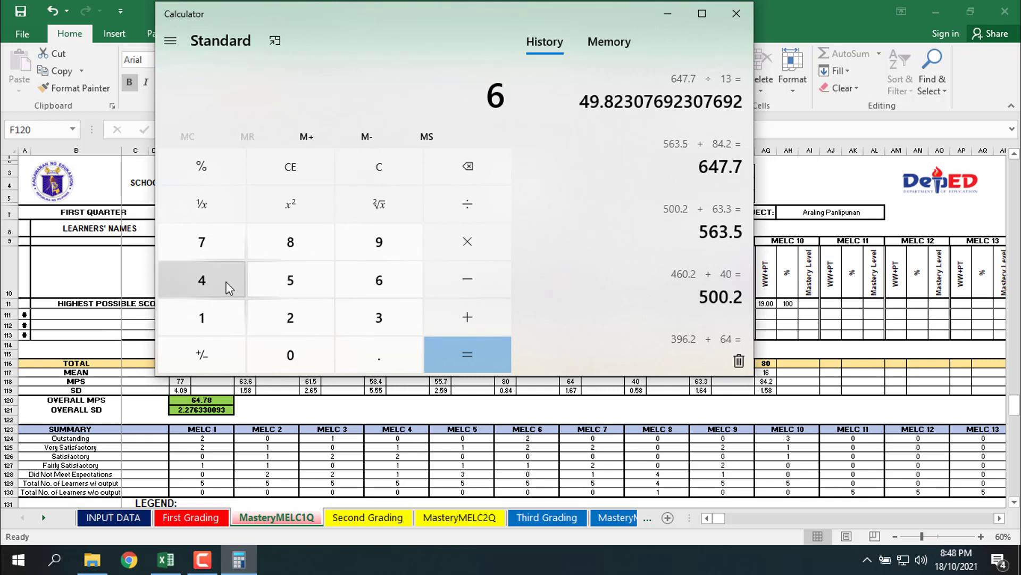
click(227, 285)
click(210, 244)
click(368, 348)
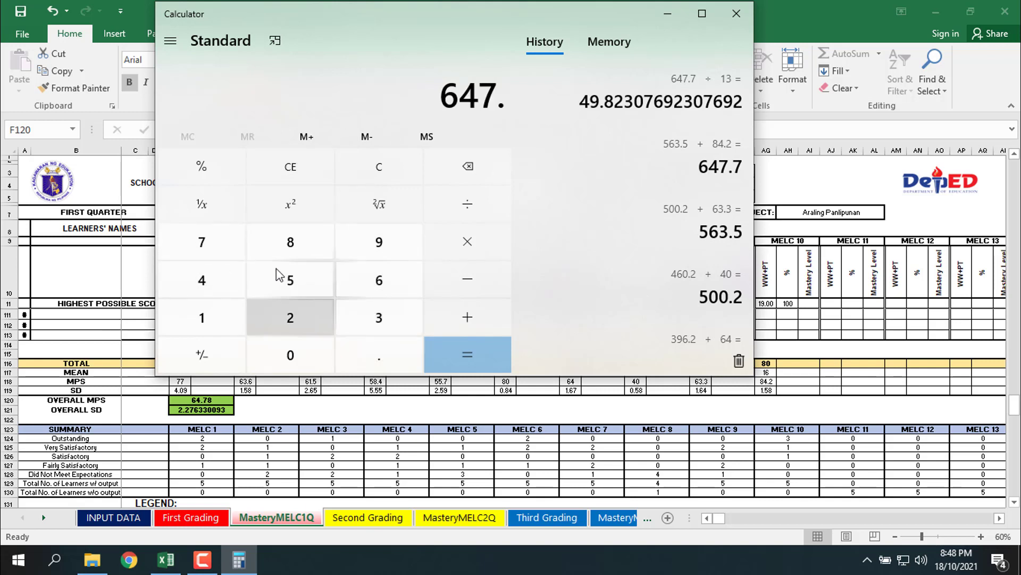
click(219, 242)
click(465, 206)
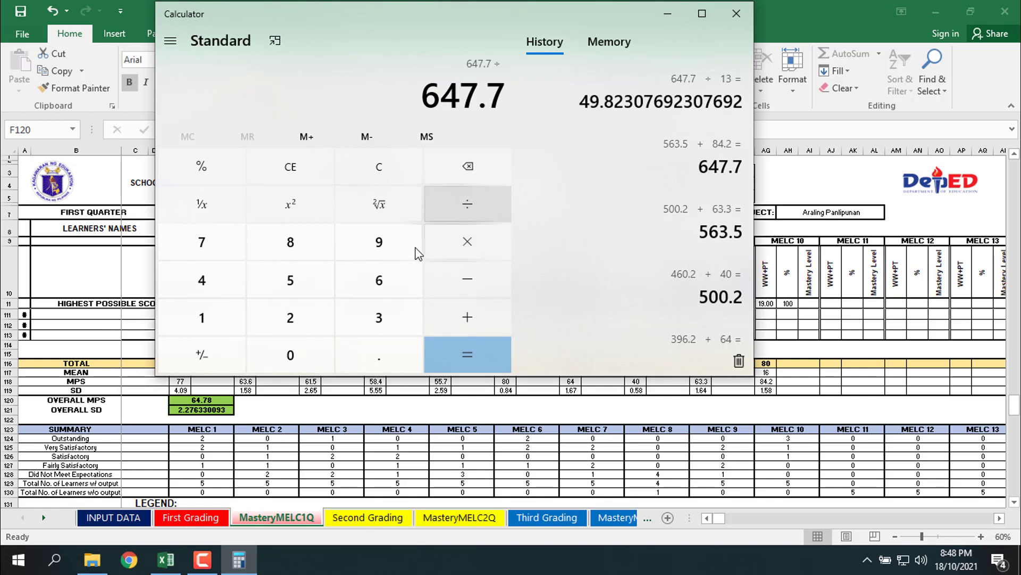
click(215, 324)
click(285, 357)
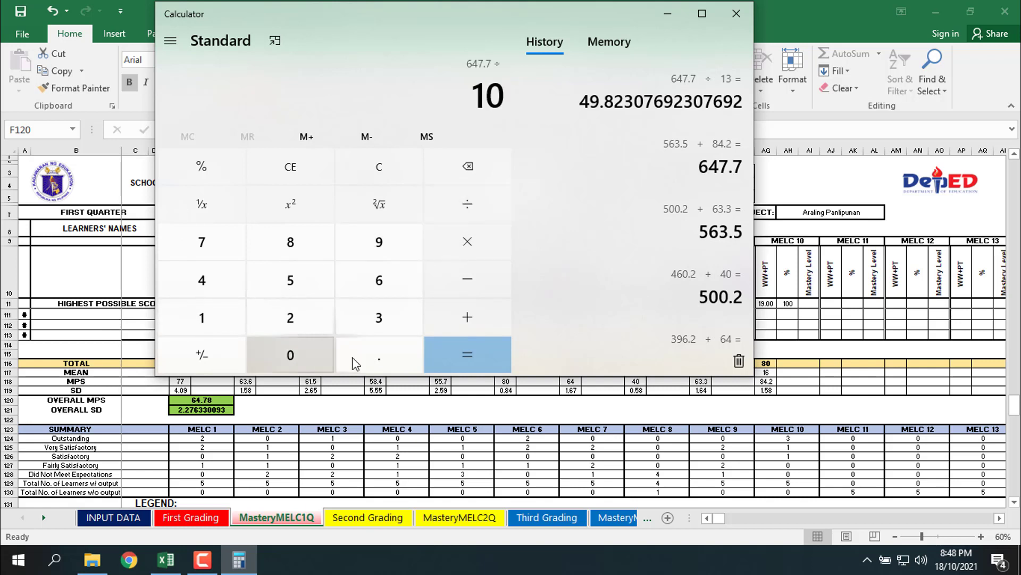
click(466, 353)
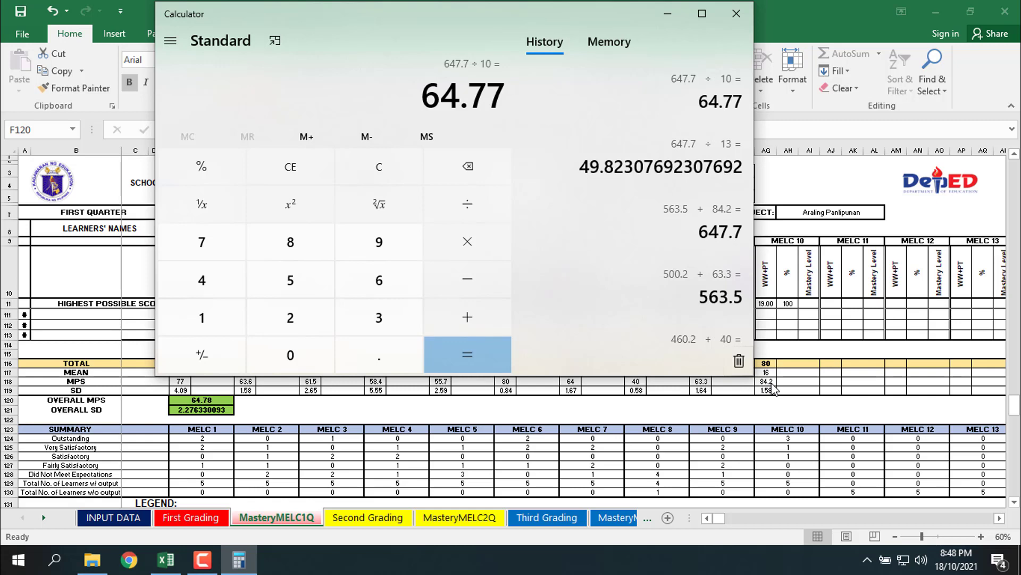
click(667, 13)
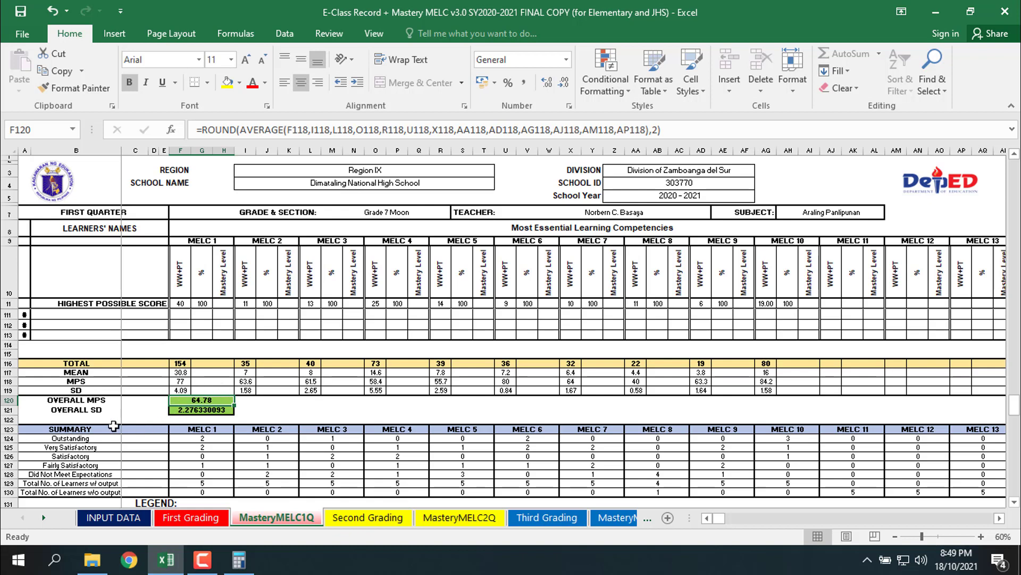
Step: Compare the OVERALL MPS and OVERALL SD formulas in cells F120 and F121
click(92, 410)
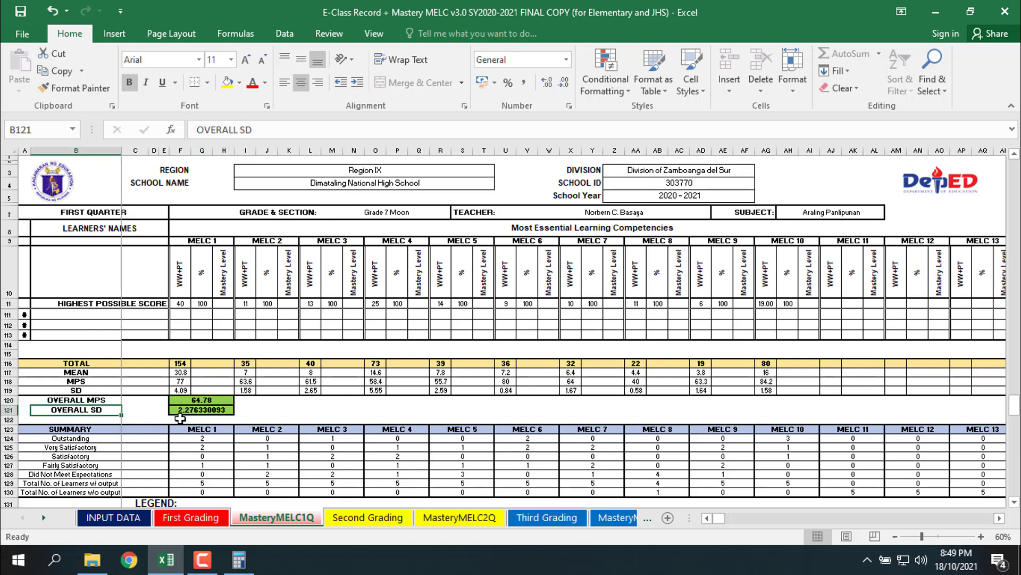
click(197, 412)
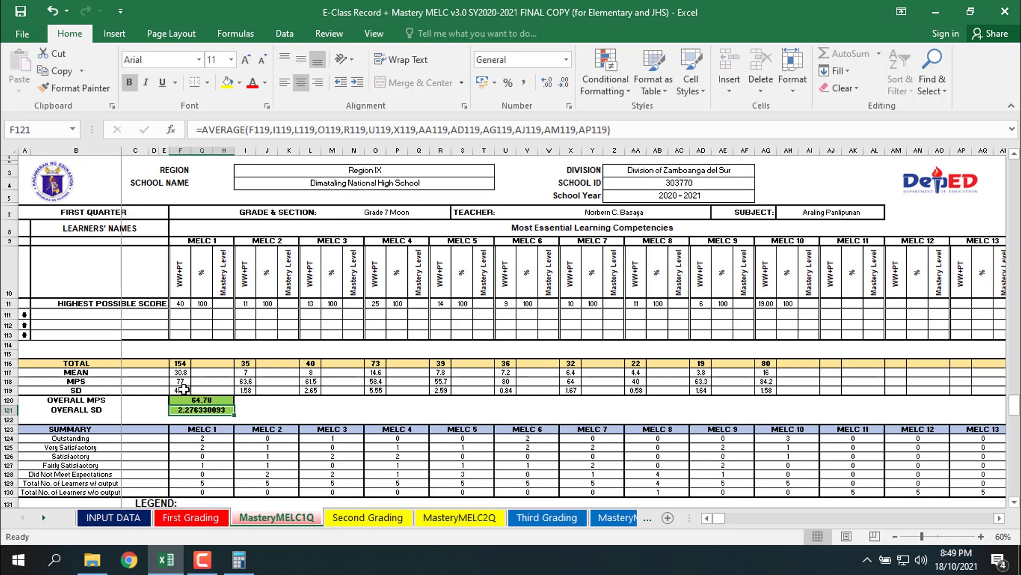
click(195, 400)
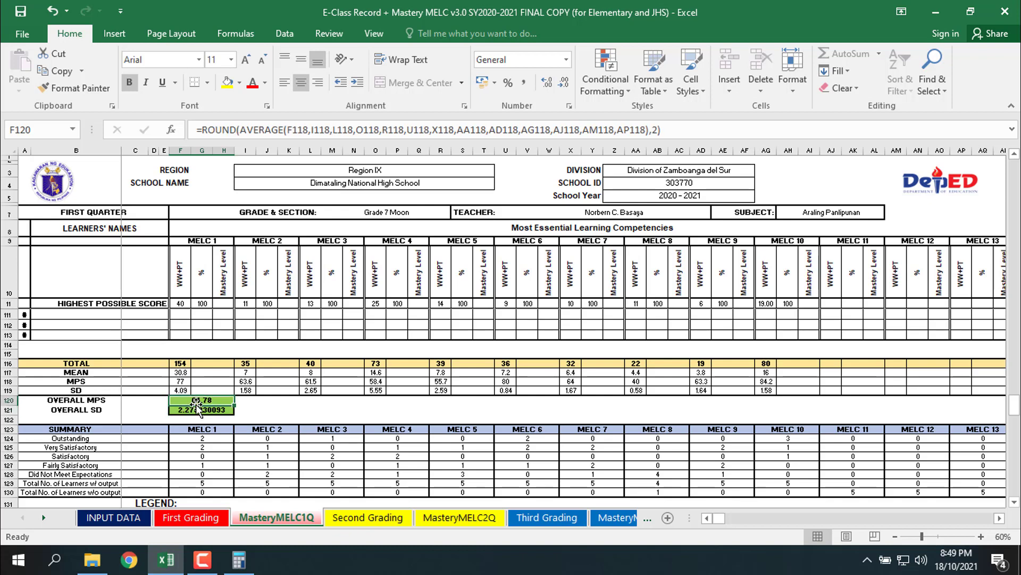
click(202, 411)
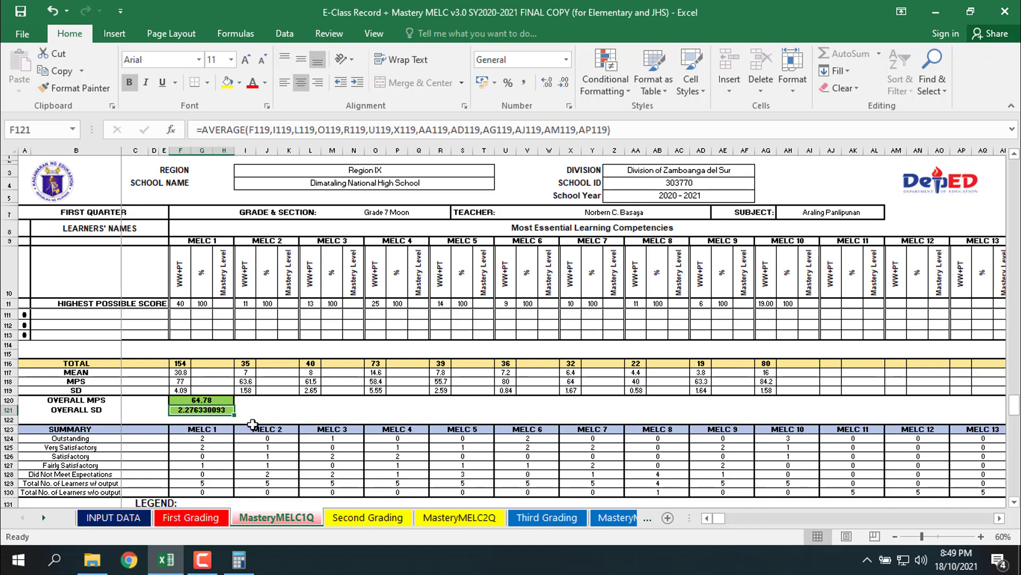
click(199, 399)
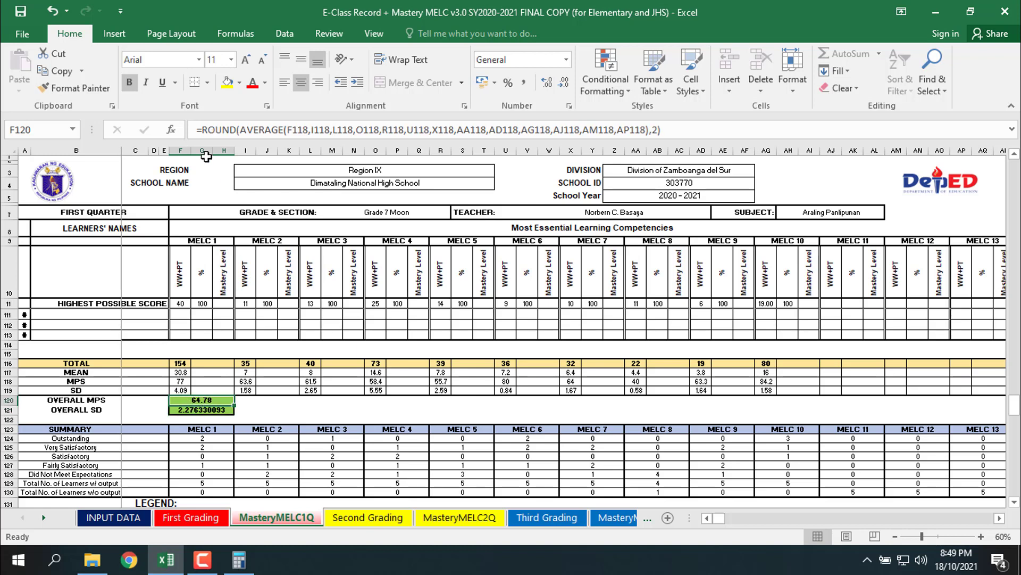
click(212, 410)
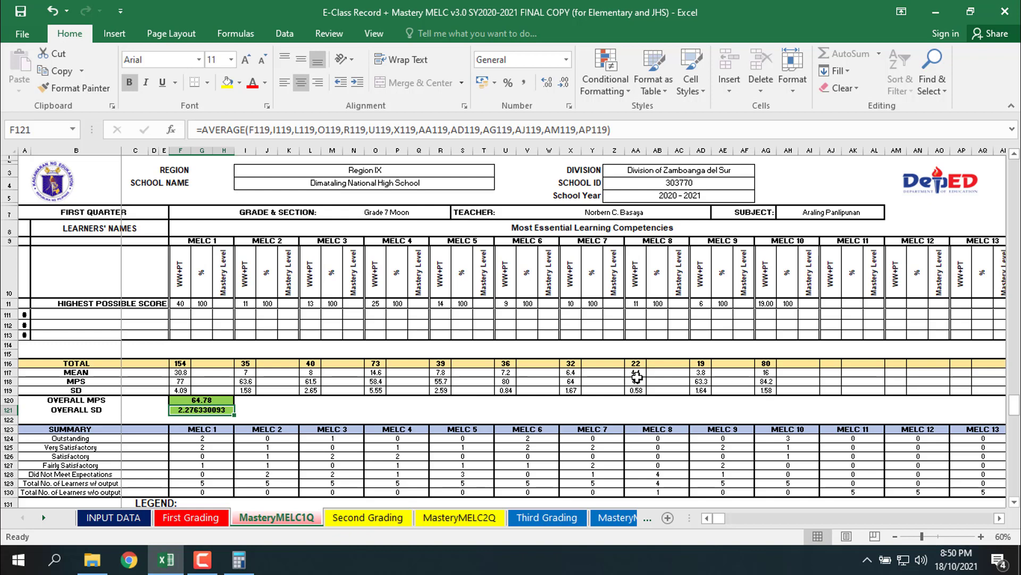
Step: Review the SUMMARY table below the overall results and inspect the MELC 1 Outstanding count formula in F124
scroll(113, 415, down, 1)
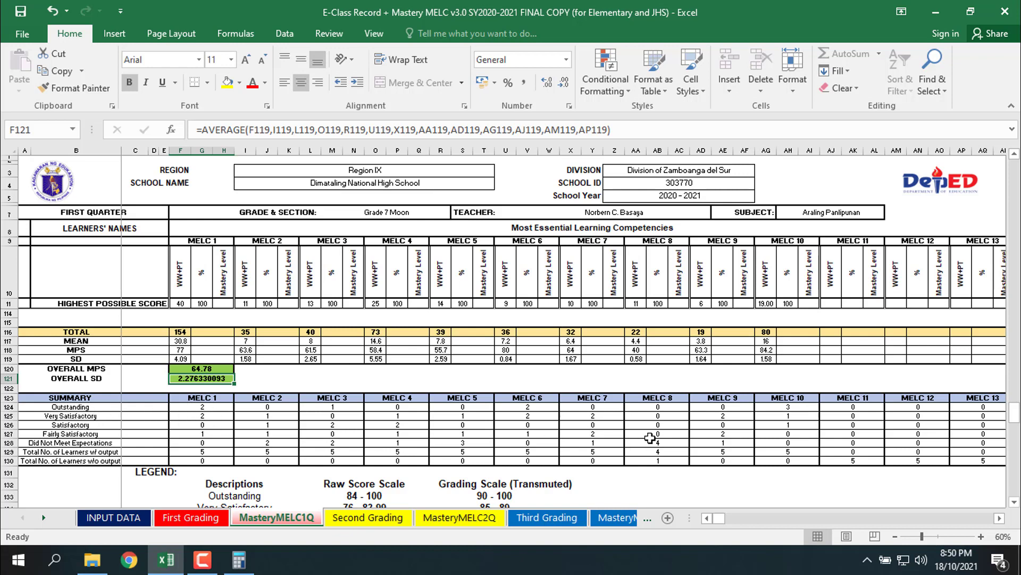
scroll(741, 464, down, 1)
scroll(740, 464, down, 3)
scroll(440, 457, up, 3)
click(209, 409)
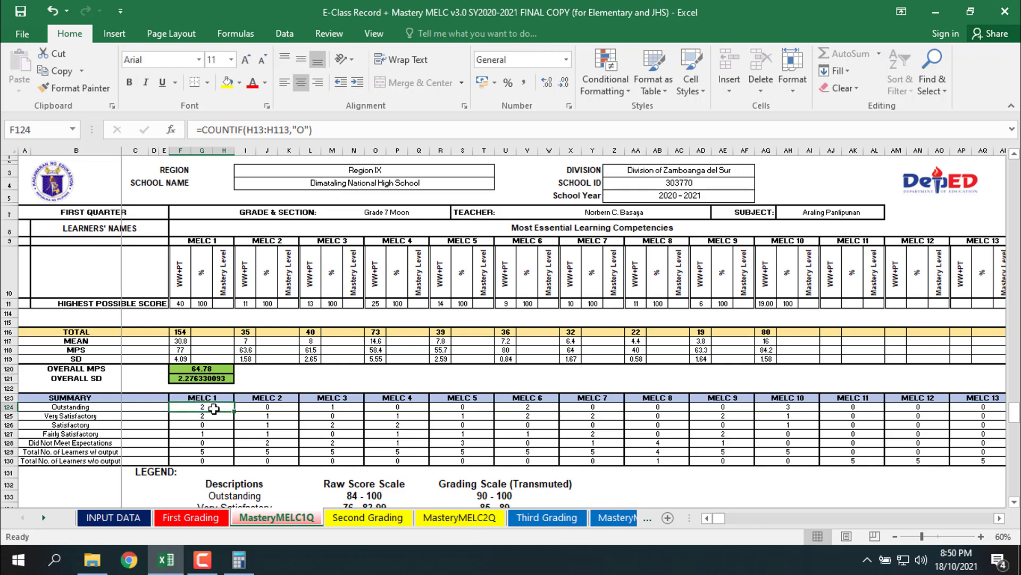
Step: Check the MELC 1 Outstanding count against the O ratings in the learners' Mastery Level column
scroll(227, 438, up, 1)
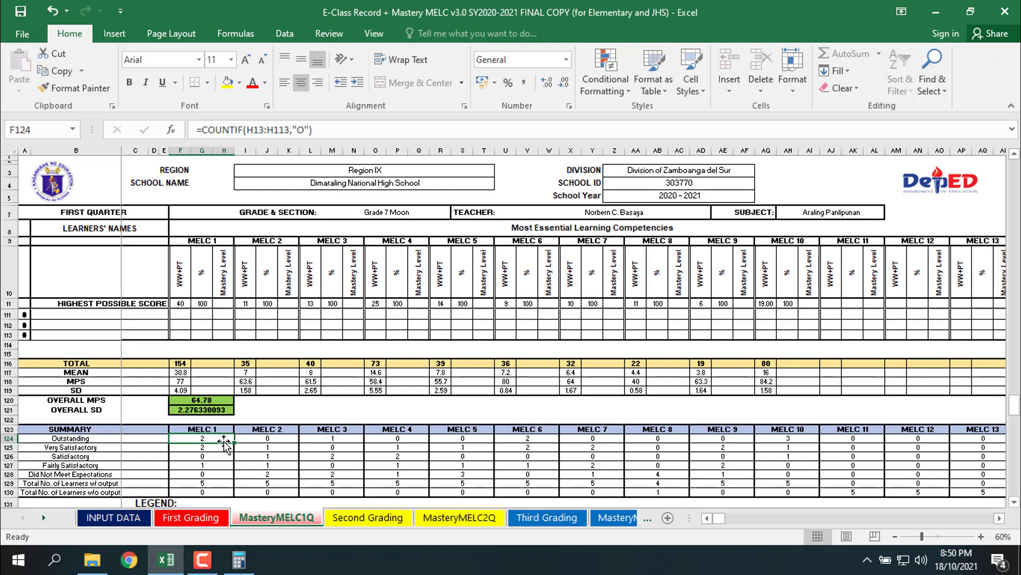
scroll(220, 438, up, 15)
scroll(196, 430, up, 18)
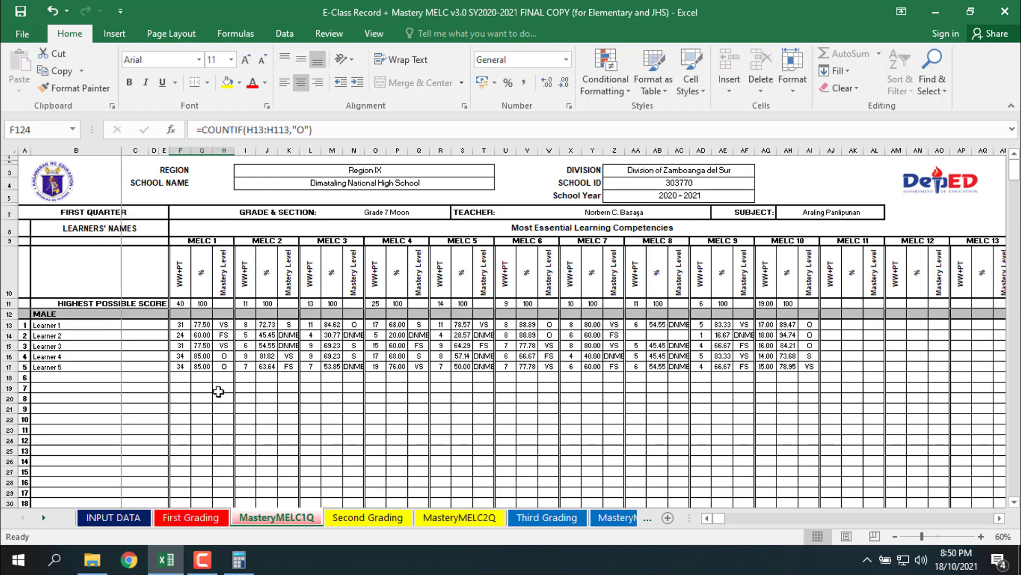
scroll(217, 387, down, 19)
scroll(218, 425, down, 15)
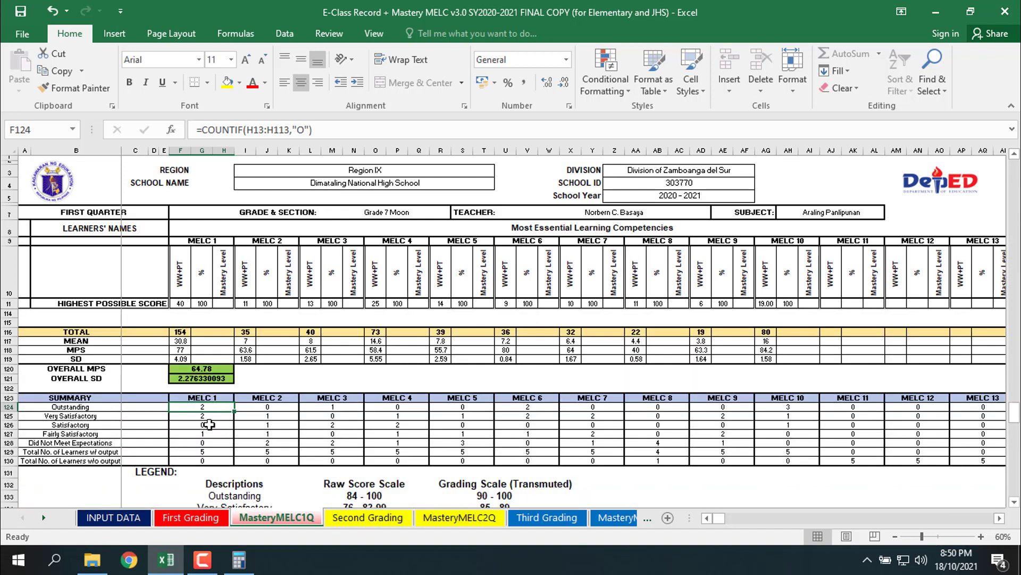
scroll(218, 419, up, 20)
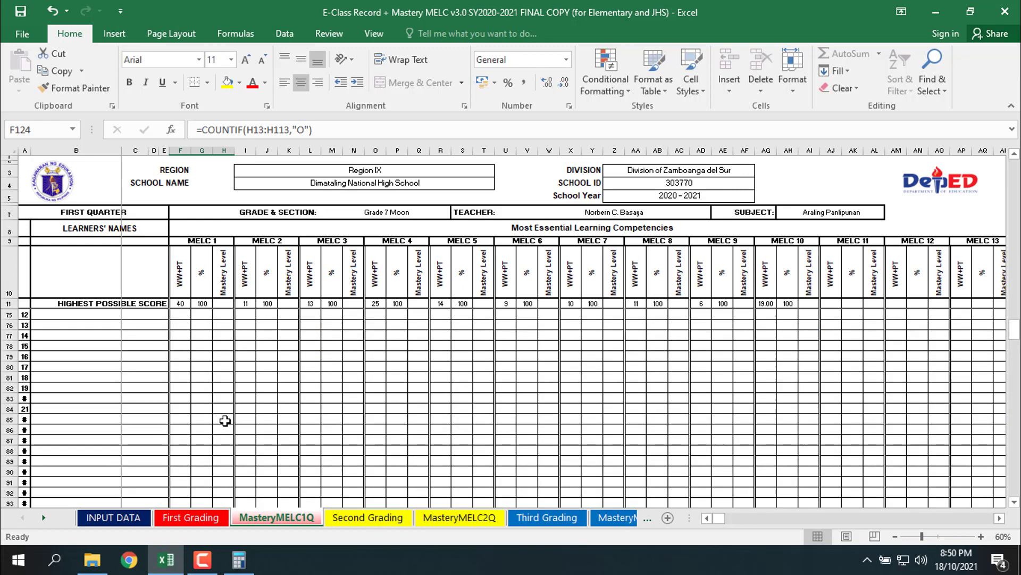
scroll(223, 421, up, 4)
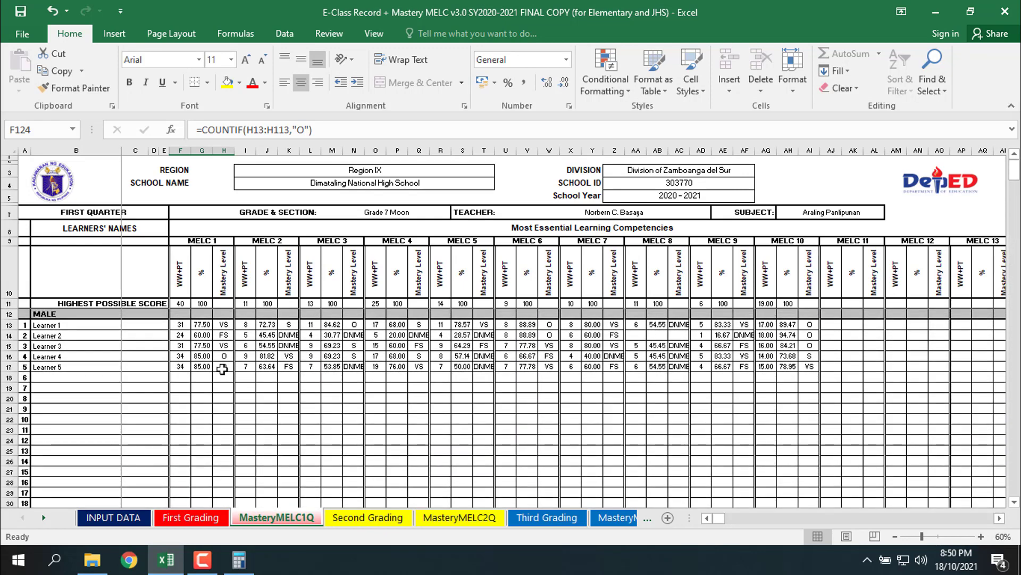
scroll(218, 451, down, 20)
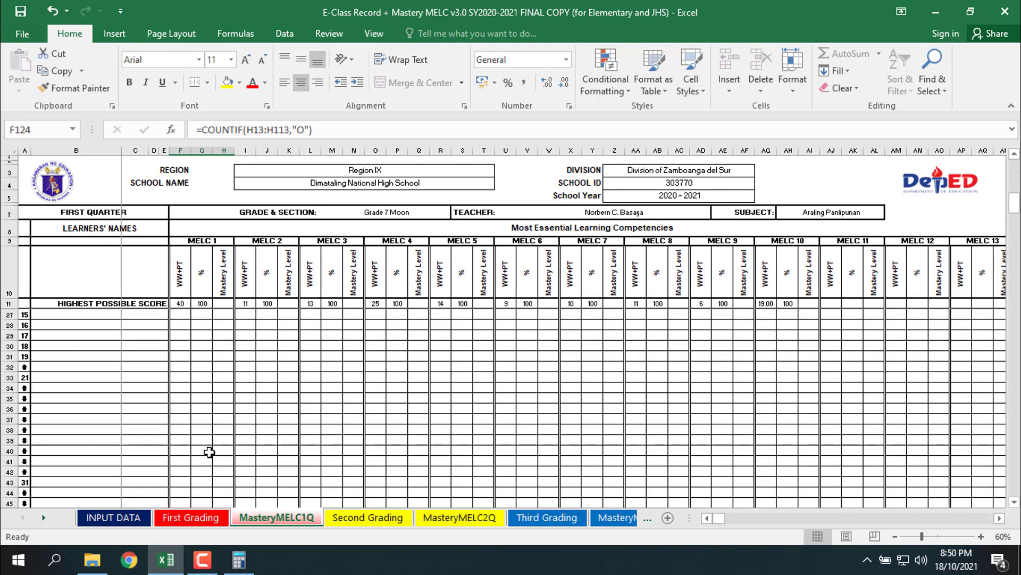
scroll(218, 452, down, 8)
scroll(219, 452, up, 2)
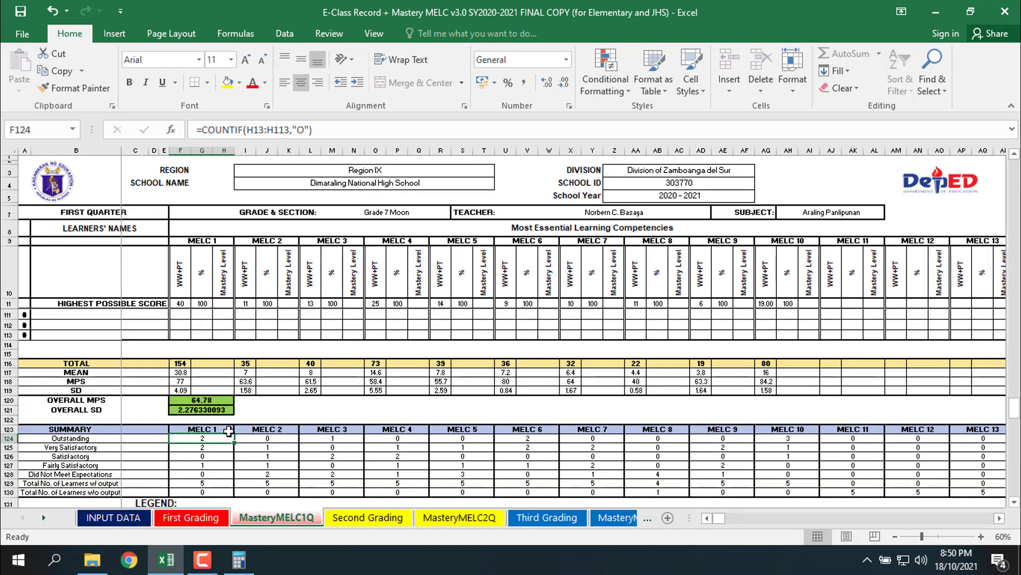
Step: Compare the other MELC 1 mastery-level counts in the summary with the individual learners' ratings
scroll(231, 435, down, 1)
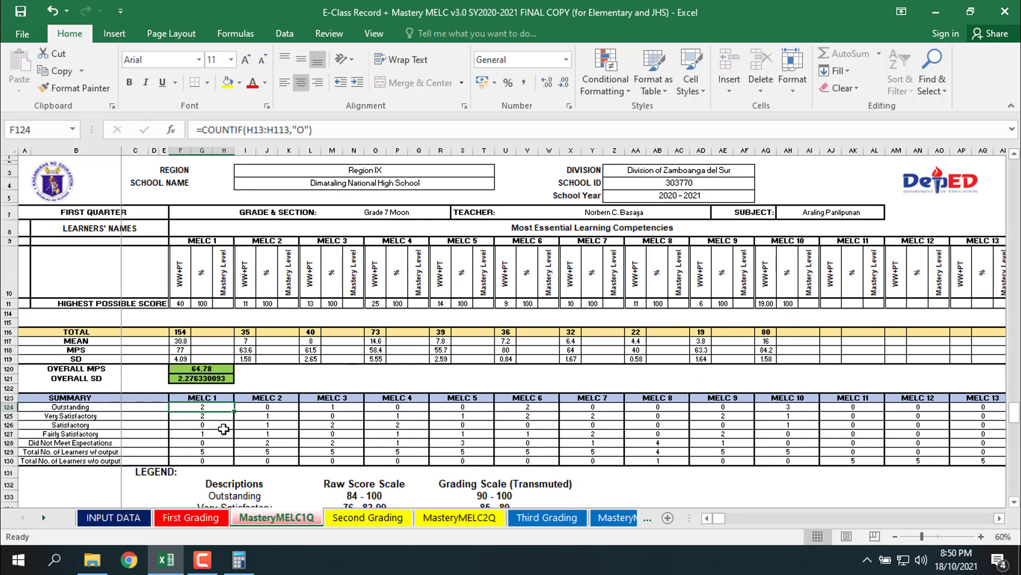
scroll(224, 428, up, 20)
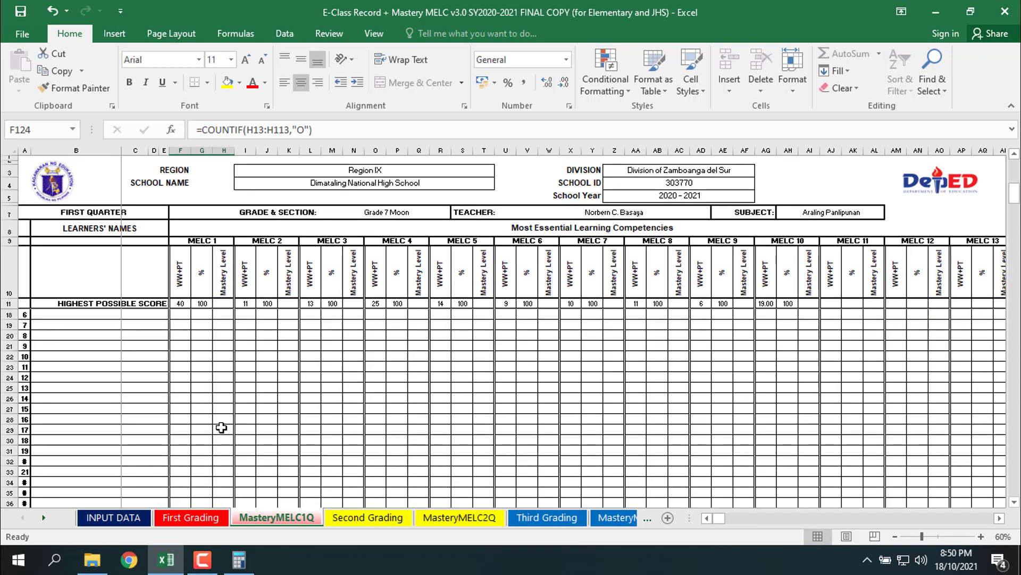
scroll(222, 427, up, 2)
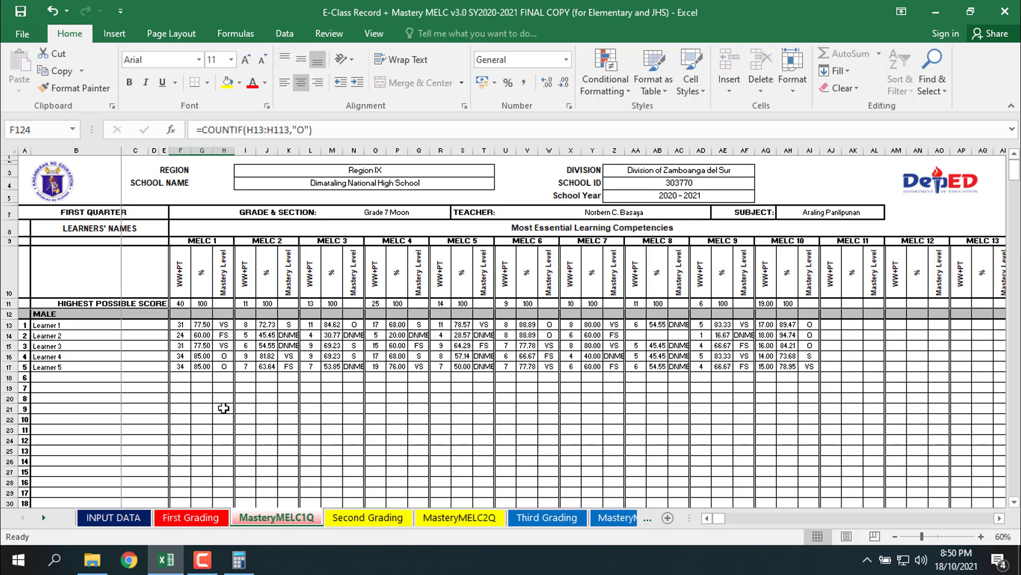
scroll(224, 408, down, 20)
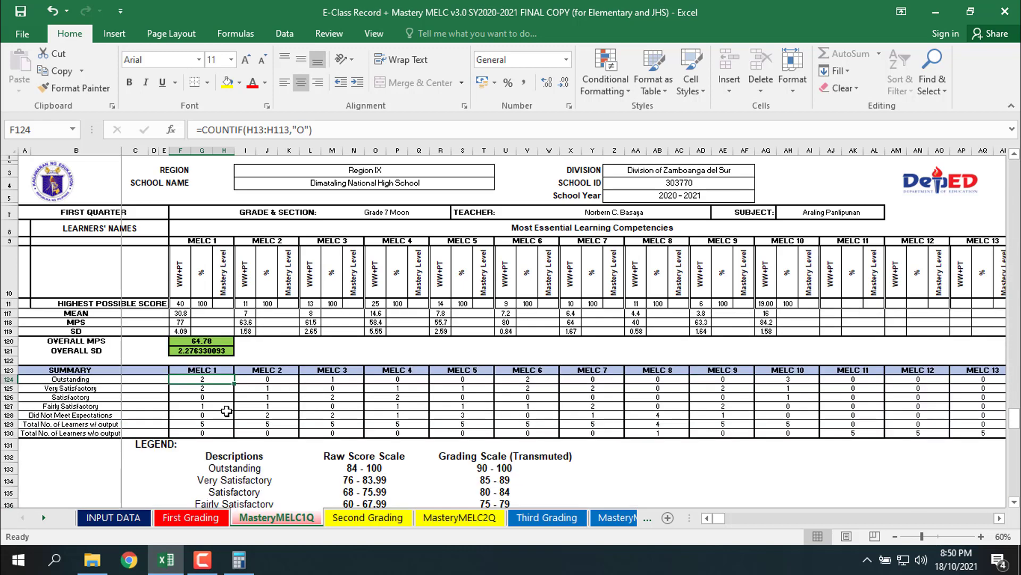
scroll(227, 411, down, 4)
Step: Check the MELC 1 total number of learners with output against the rated learners in the list
scroll(229, 412, up, 3)
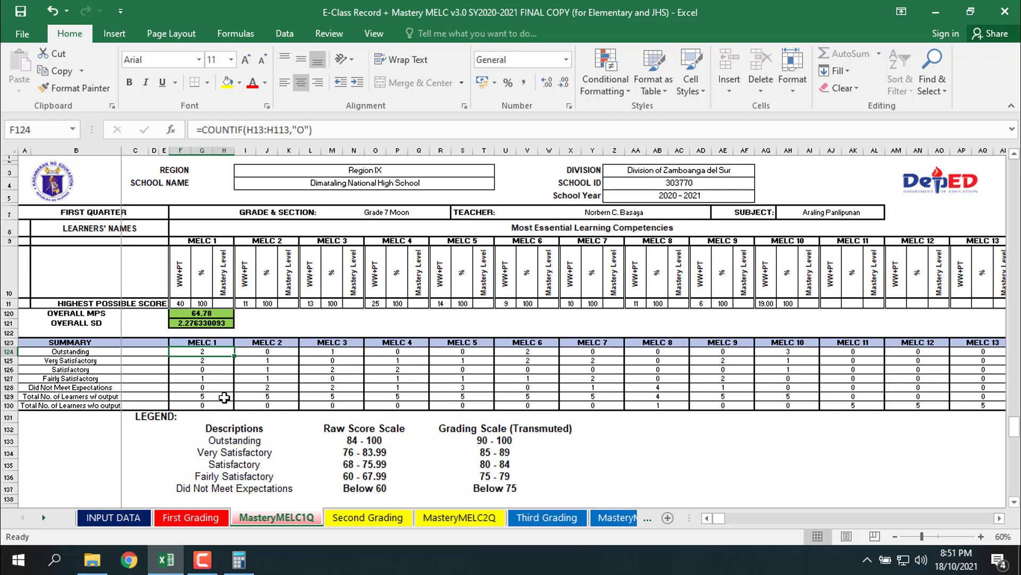
scroll(224, 398, up, 3)
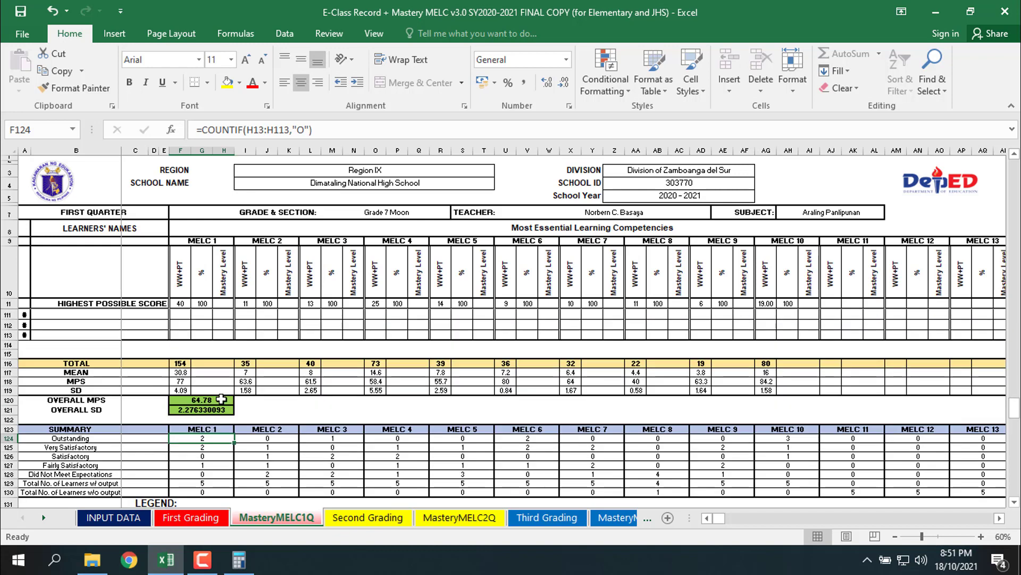
scroll(215, 446, up, 4)
scroll(216, 447, up, 20)
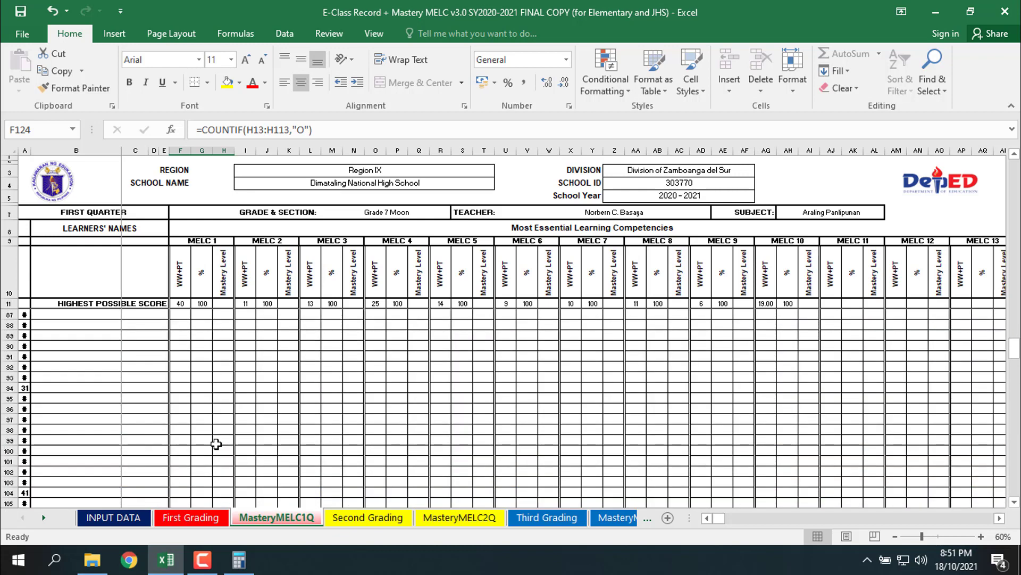
scroll(217, 442, up, 3)
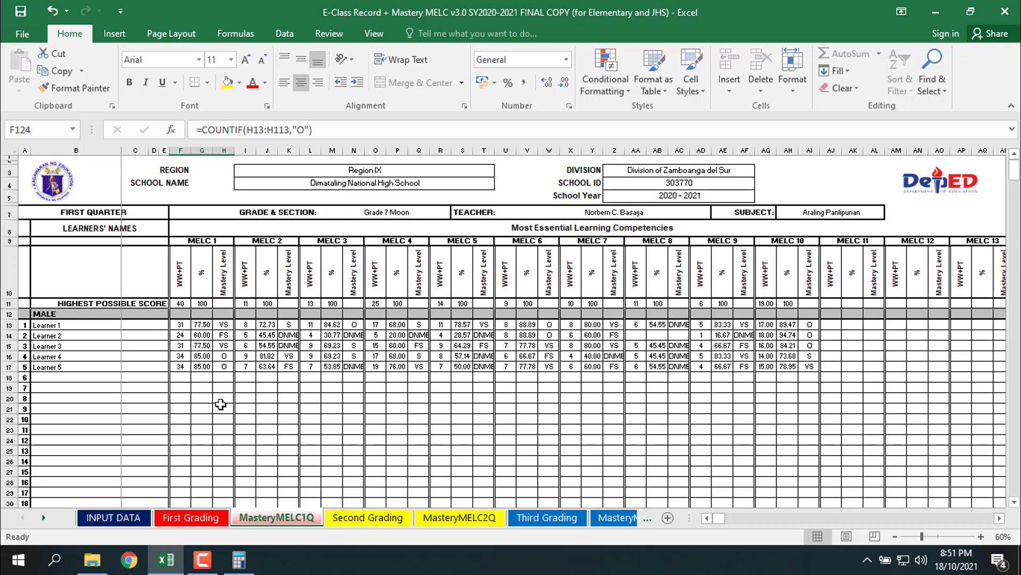
scroll(219, 404, down, 20)
scroll(224, 414, down, 8)
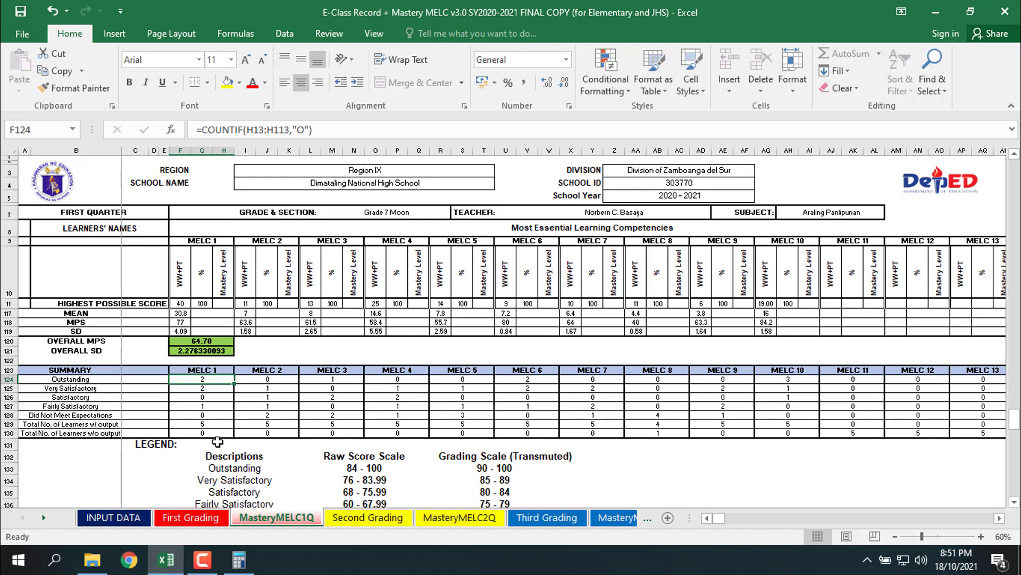
Step: Inspect the MELC 1 formula for learners without output in F130, and open the First Grading sheet it references
click(219, 433)
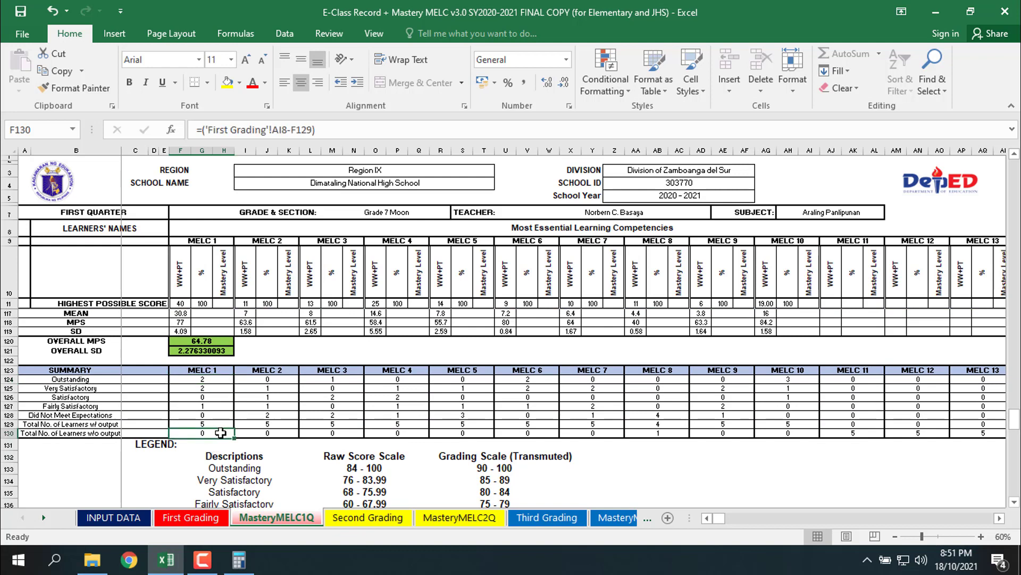
scroll(216, 433, up, 20)
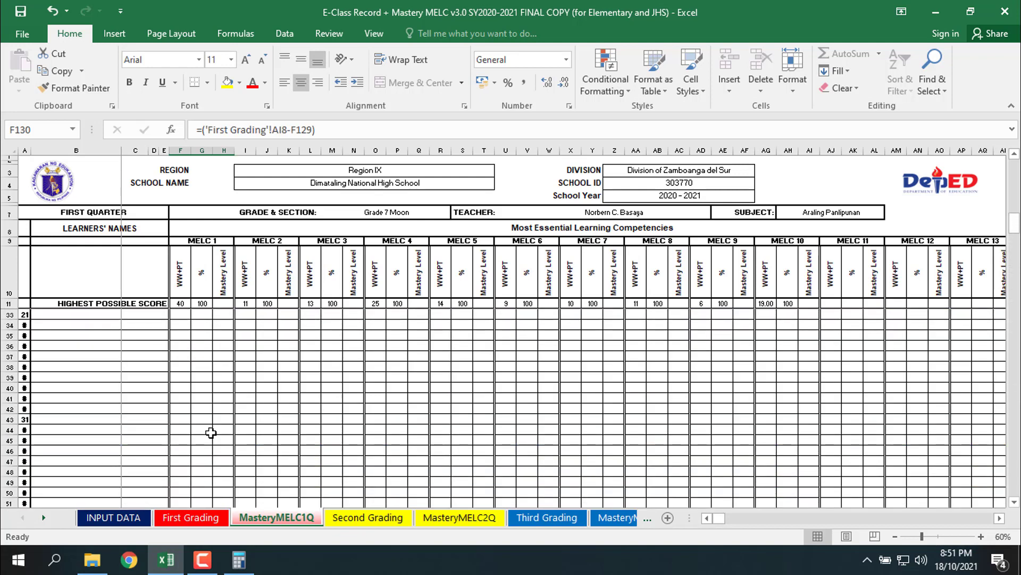
scroll(211, 433, up, 7)
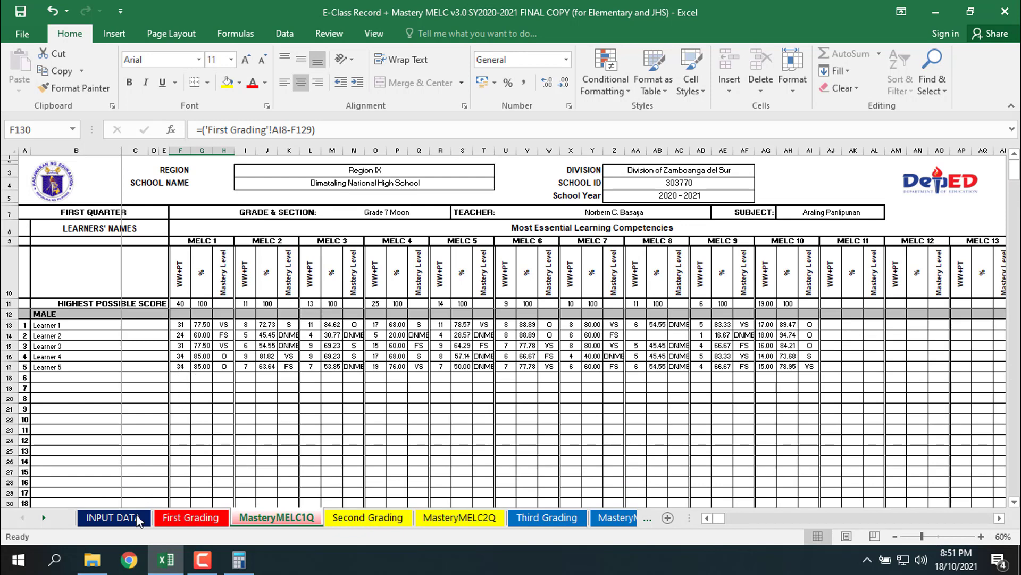
click(190, 517)
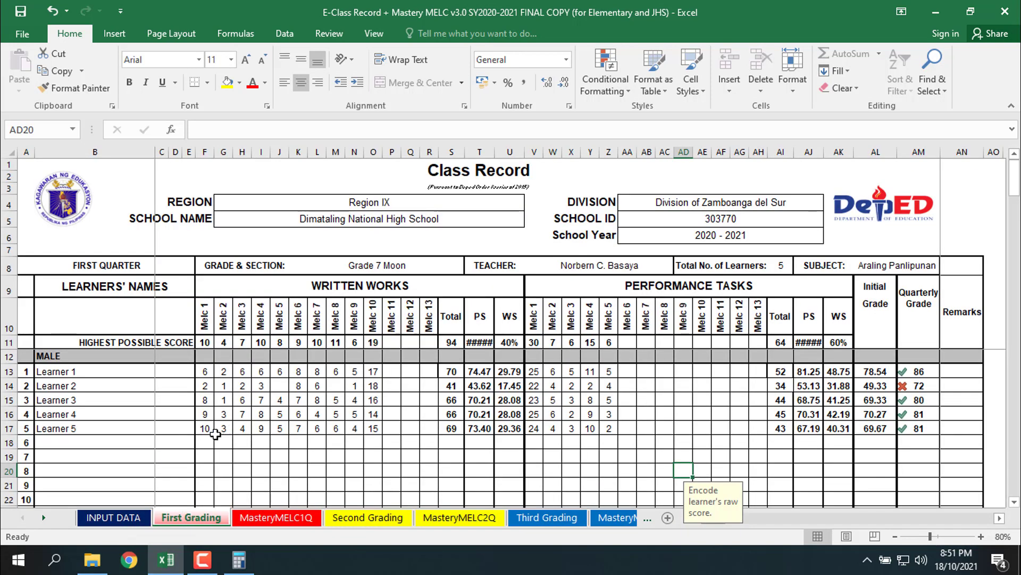
Step: Clear Learner 5's MELC 1 scores in Written Works (F17) and Performance Tasks (V17) on the First Grading sheet
click(206, 431)
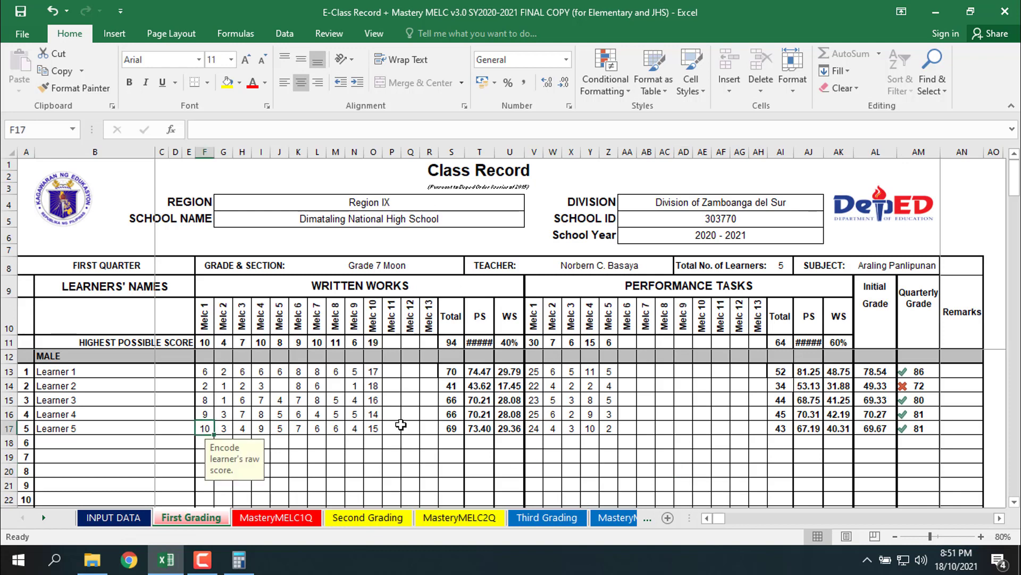
key(Delete)
click(533, 429)
key(Delete)
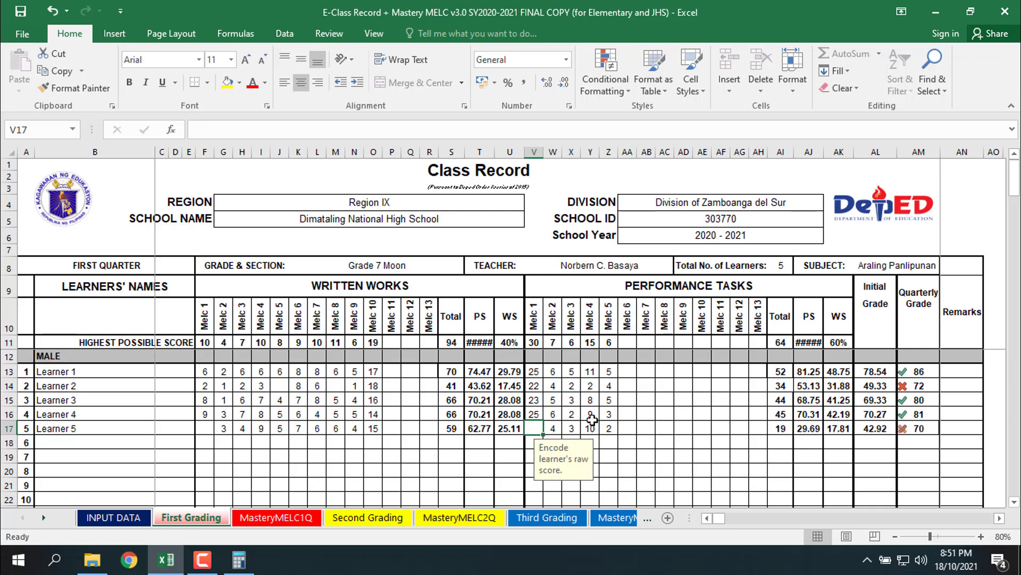
click(335, 456)
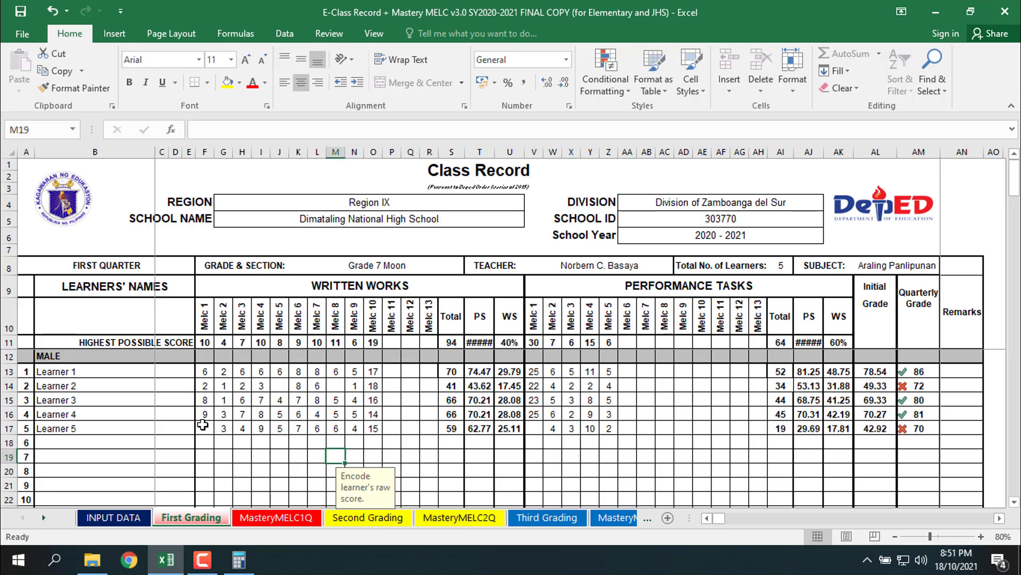
click(203, 424)
click(533, 428)
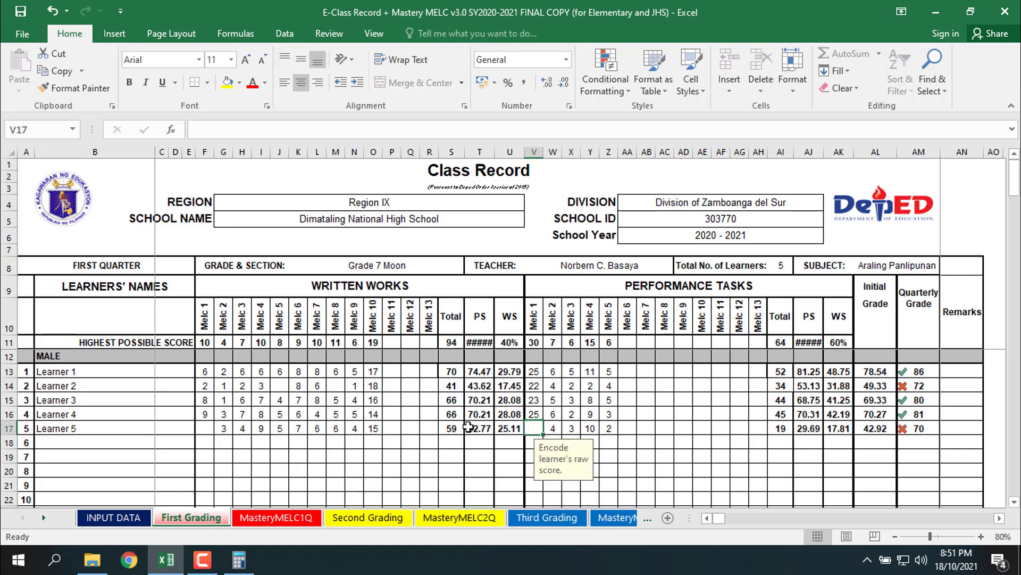
click(204, 427)
Step: On MasteryMELC1Q, check Learner 5's MELC 1 WW+PT cell and the MELC 1 totals of learners with and without output
click(275, 517)
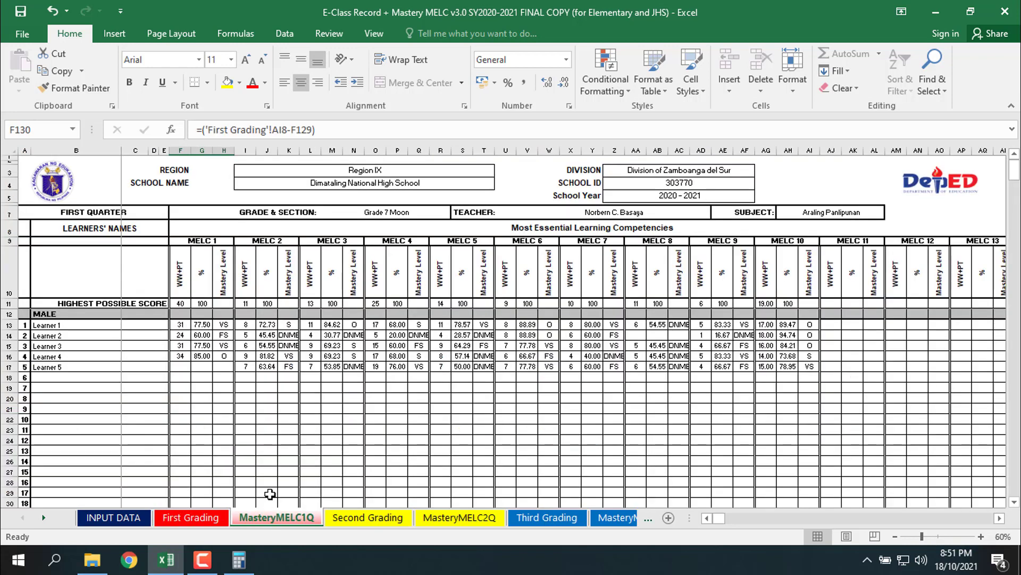
click(183, 366)
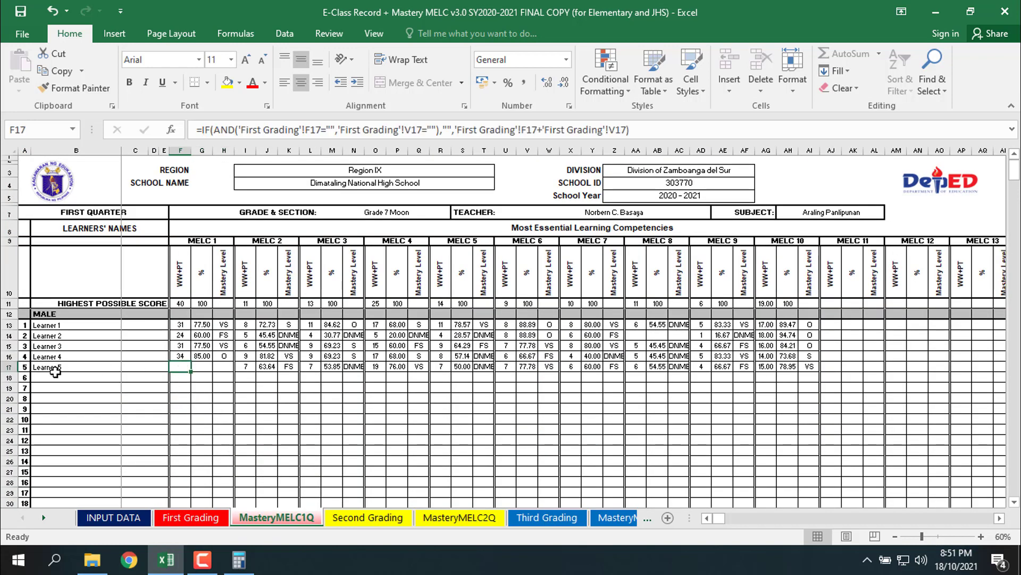
scroll(198, 384, down, 20)
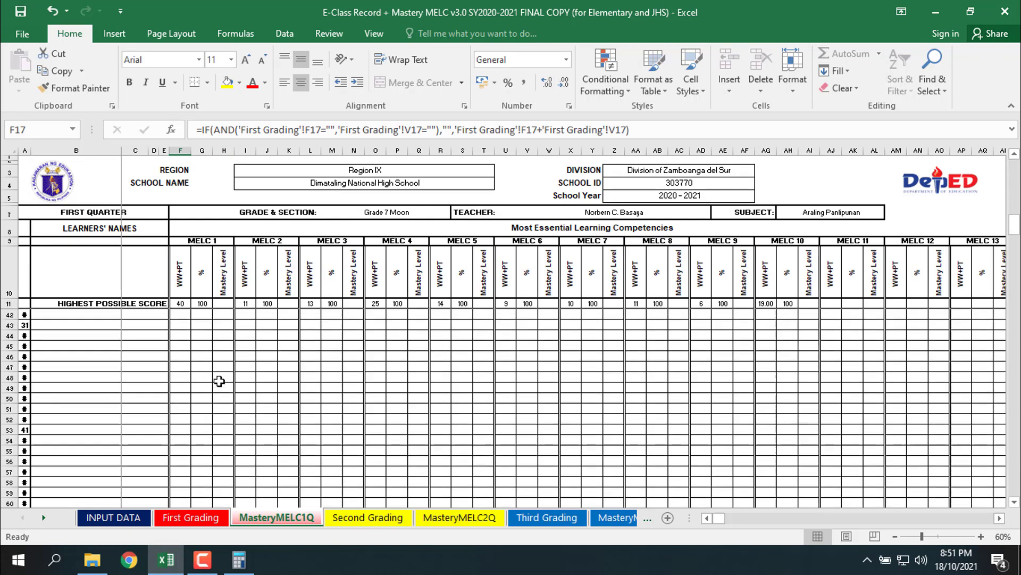
scroll(216, 390, down, 8)
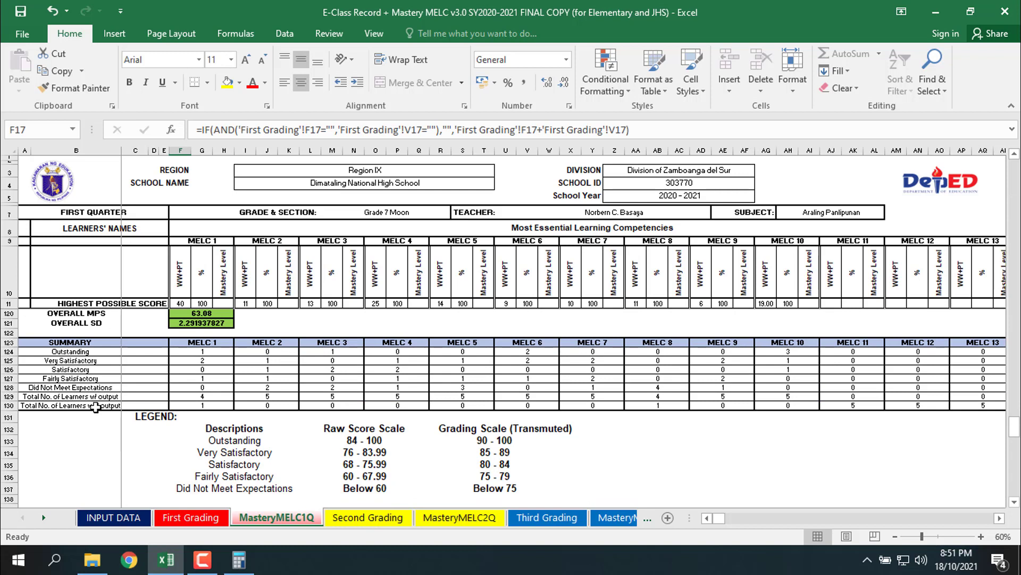
click(194, 396)
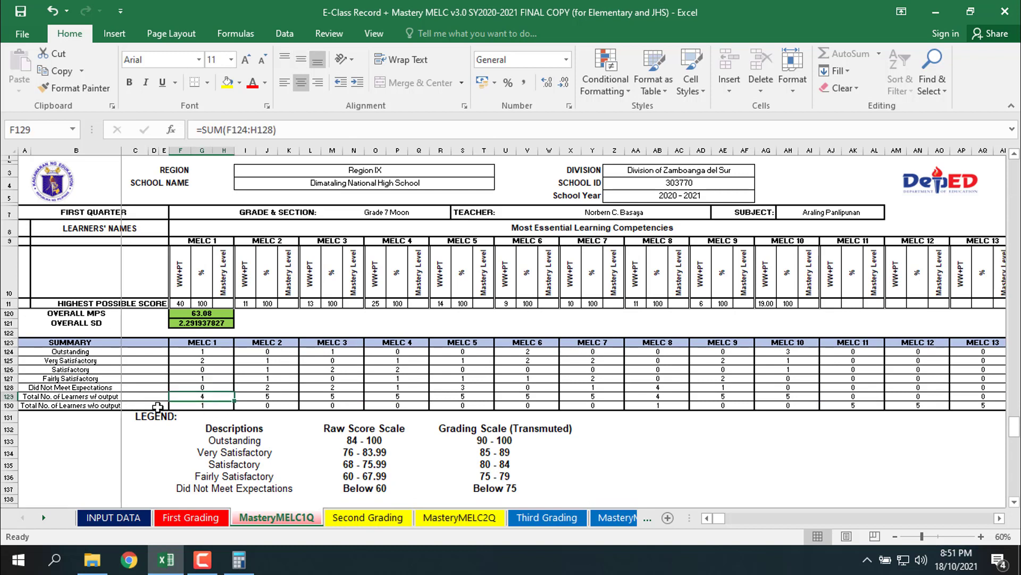
click(218, 405)
Step: Compare the MELC 1 count of learners without output in F130 with Learner 5's entry in F17
scroll(210, 415, up, 20)
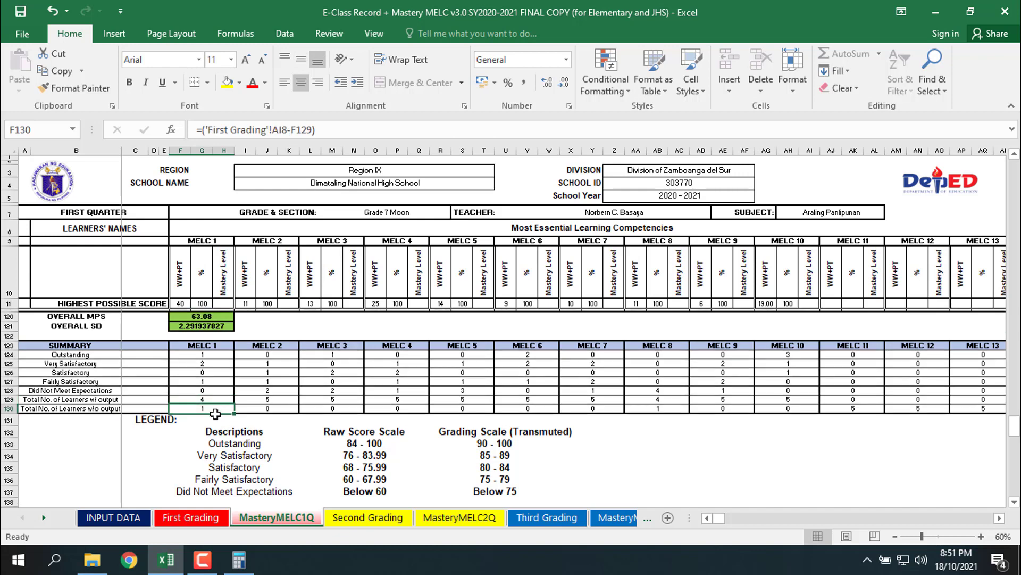
scroll(208, 419, up, 11)
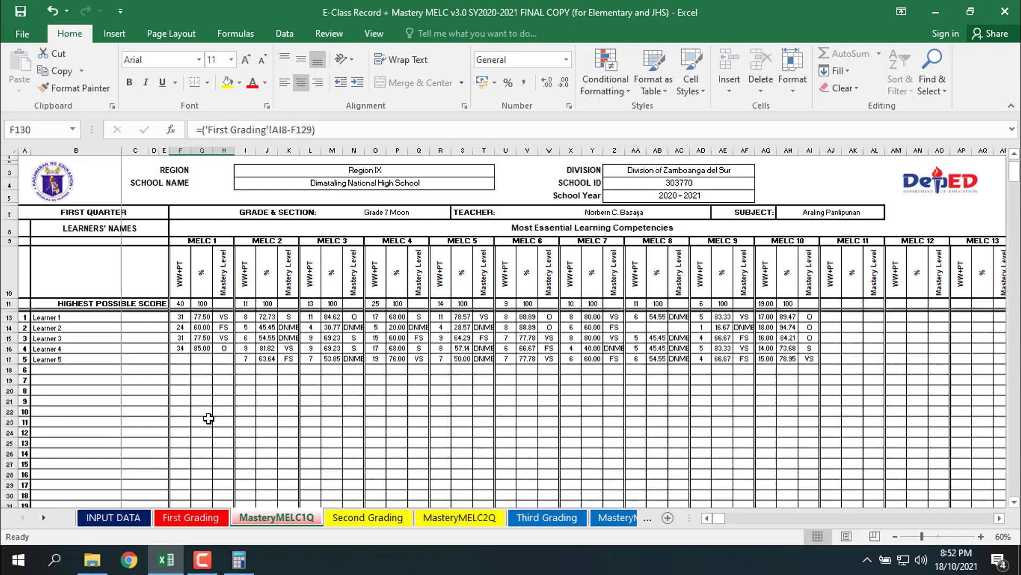
click(181, 367)
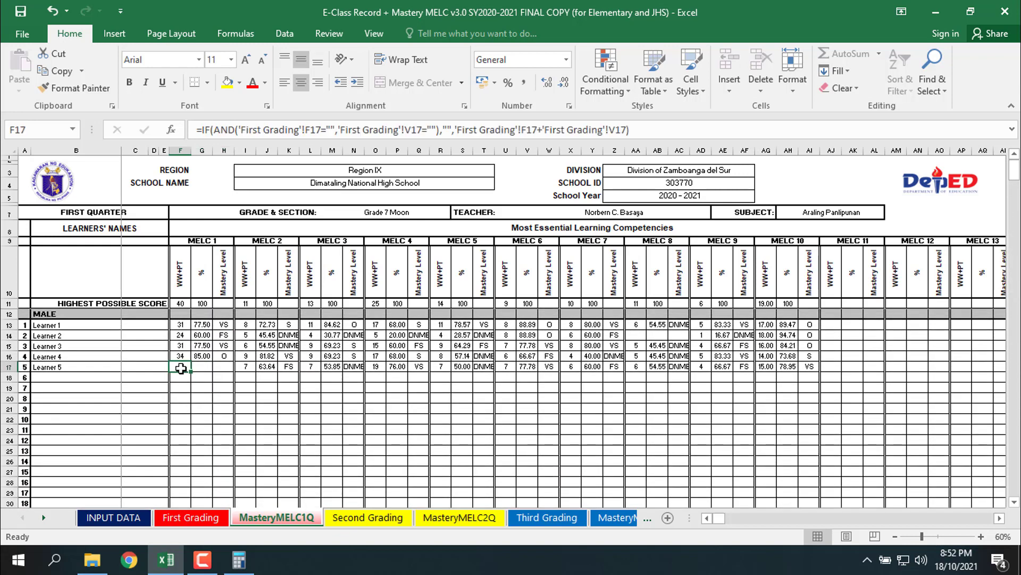
scroll(194, 433, down, 20)
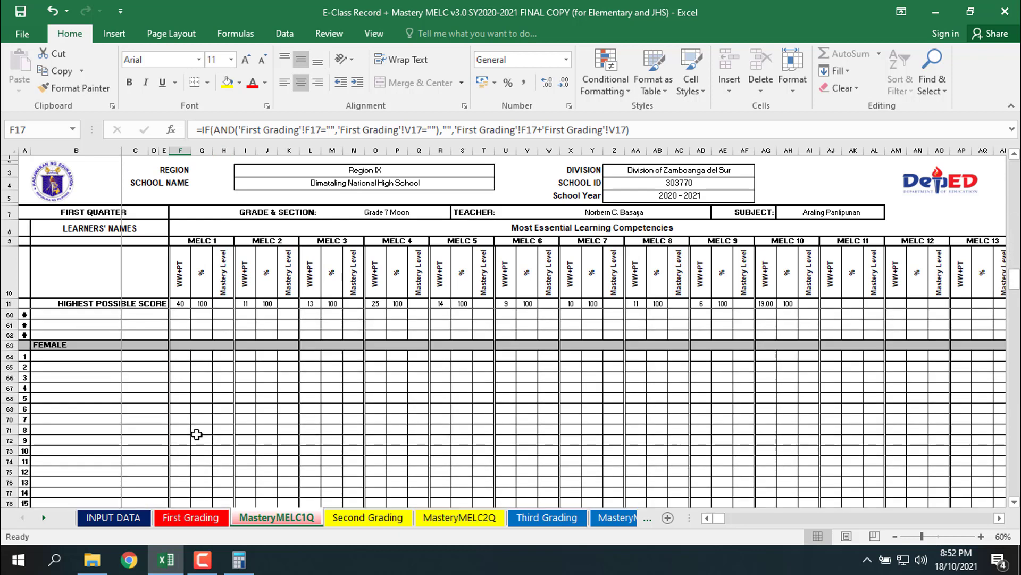
scroll(197, 437, down, 13)
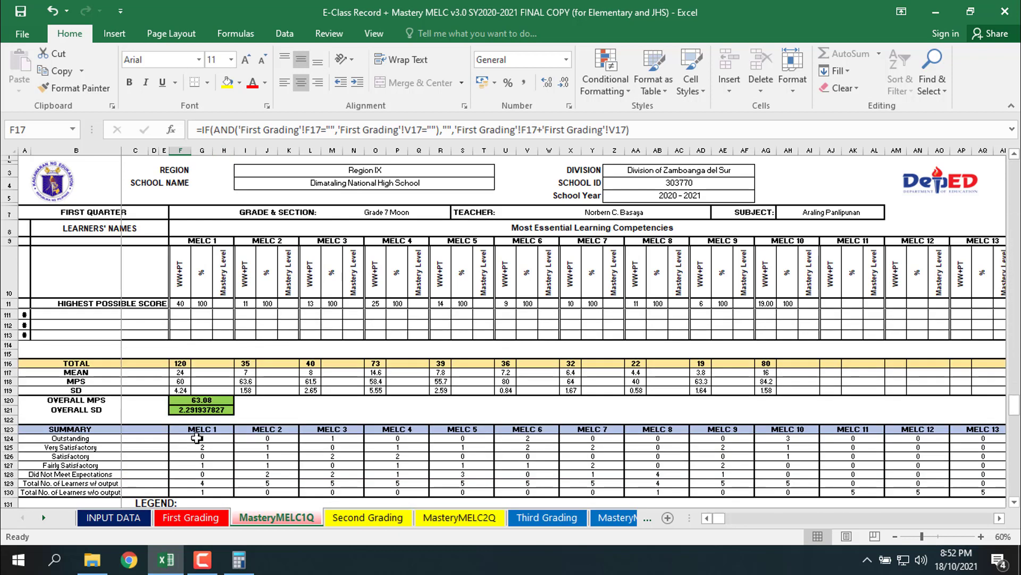
Step: Examine the statistics and summary counts for the unused MELC 11 to MELC 13 columns
scroll(196, 437, down, 2)
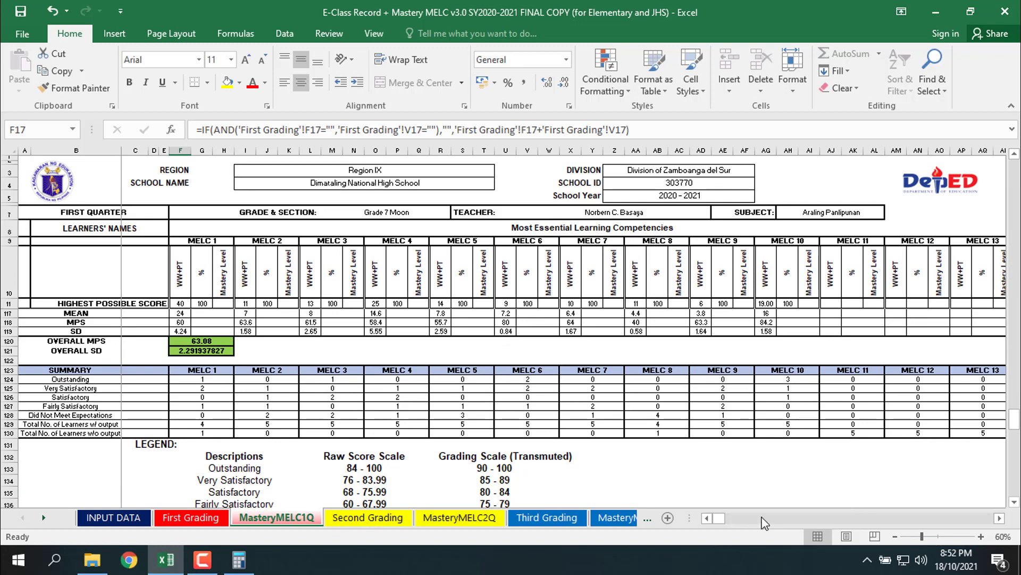
click(1000, 518)
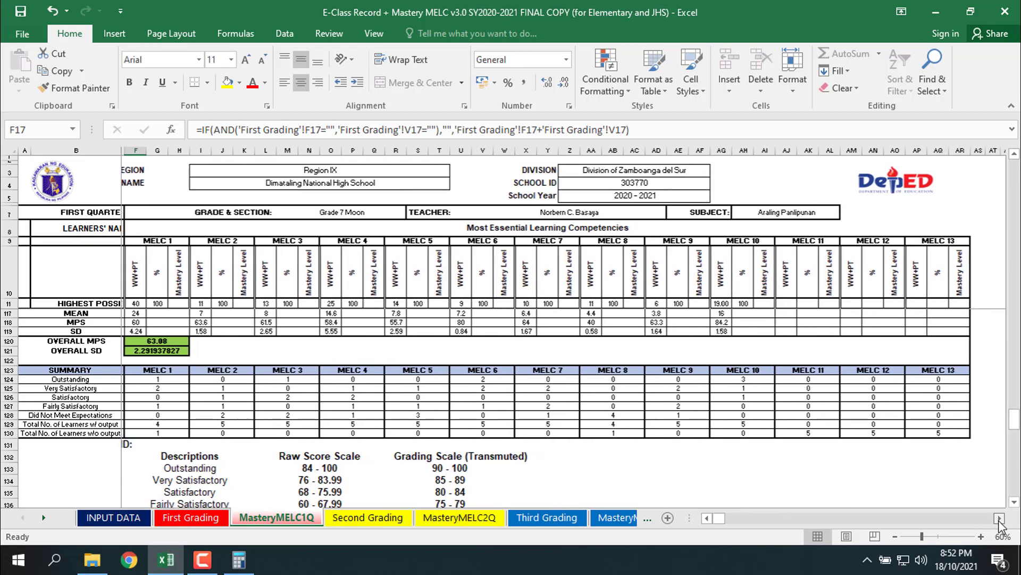
click(999, 518)
scroll(878, 392, up, 1)
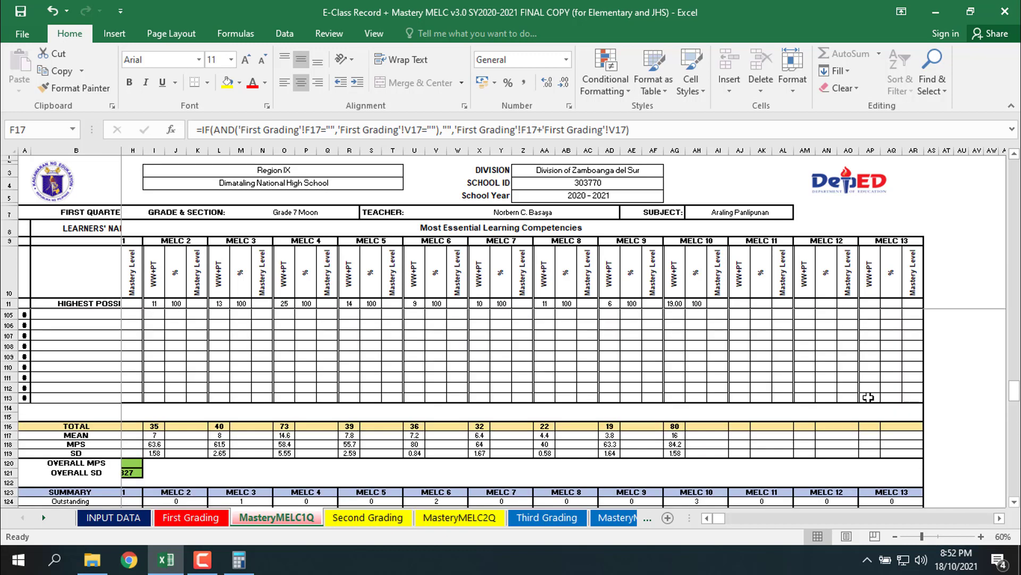
scroll(885, 387, down, 2)
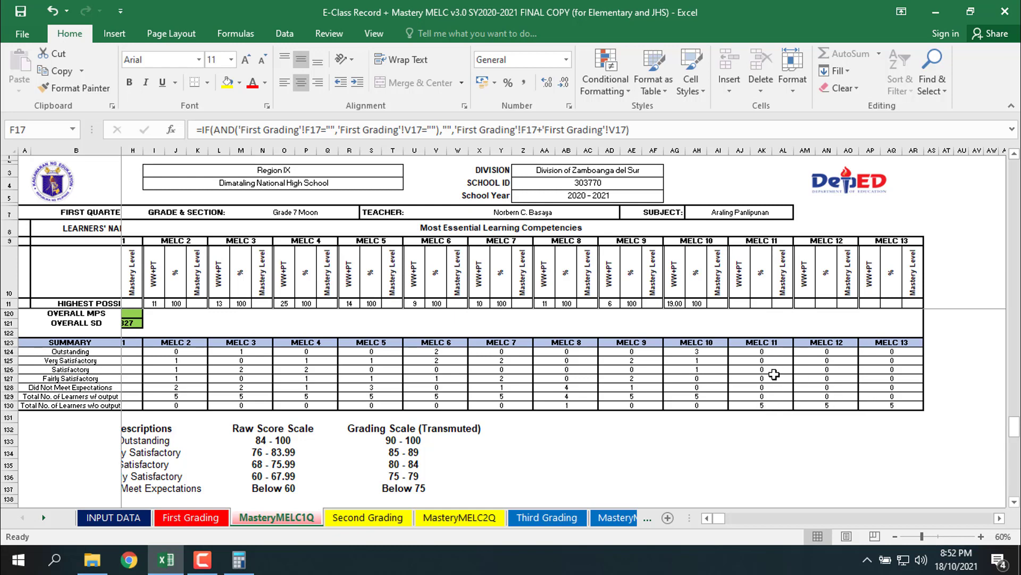
scroll(846, 394, up, 10)
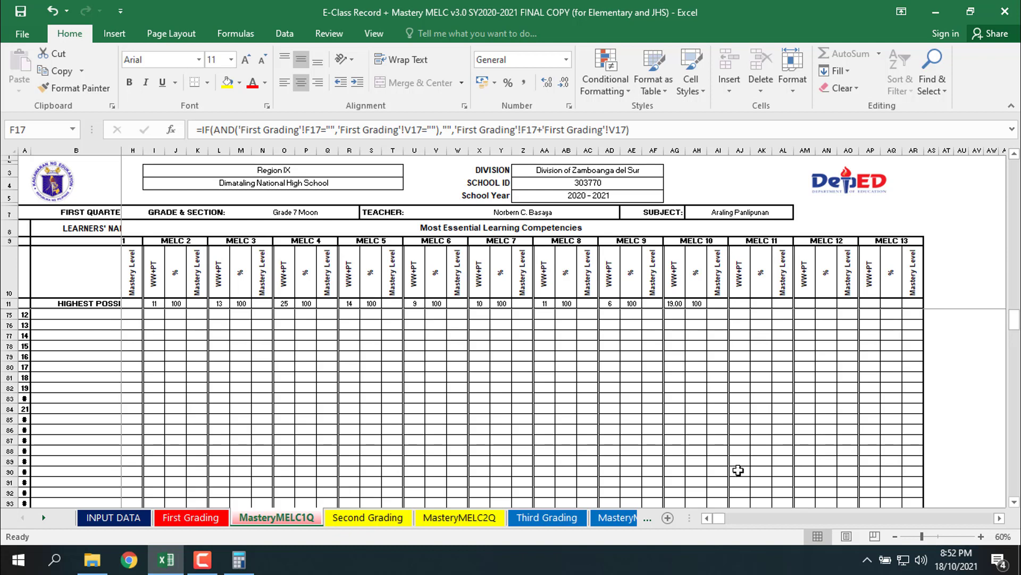
scroll(755, 467, down, 1)
scroll(765, 467, down, 7)
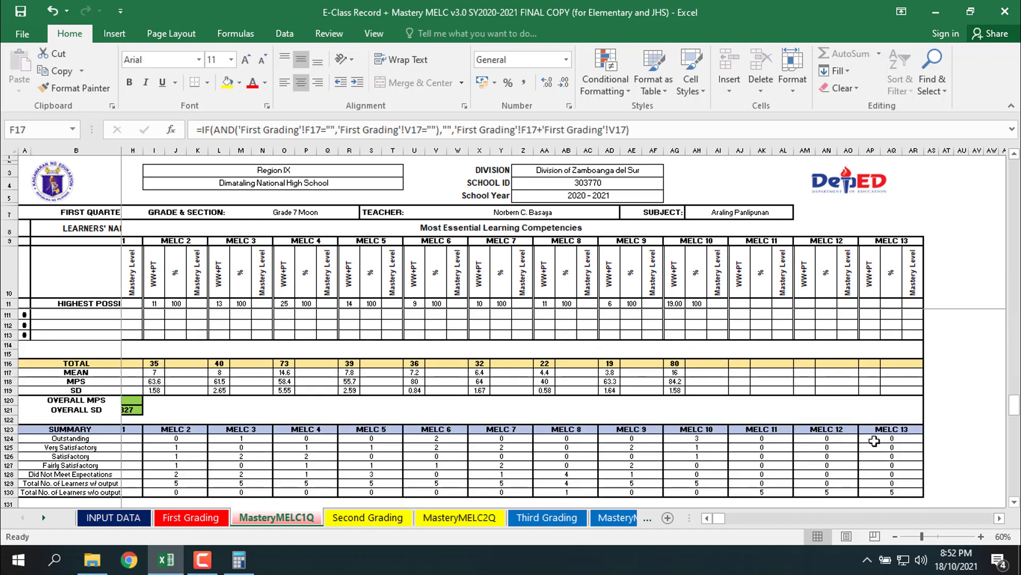
scroll(867, 446, down, 4)
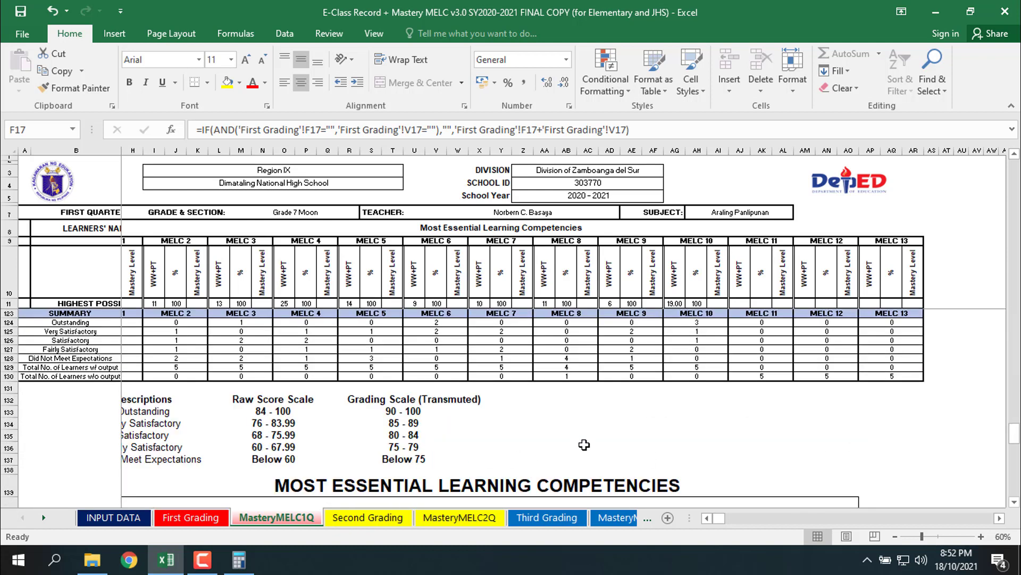
Step: Look through the numbered Most Essential Learning Competencies list below the legend, starting from row 1's entry cell
click(706, 518)
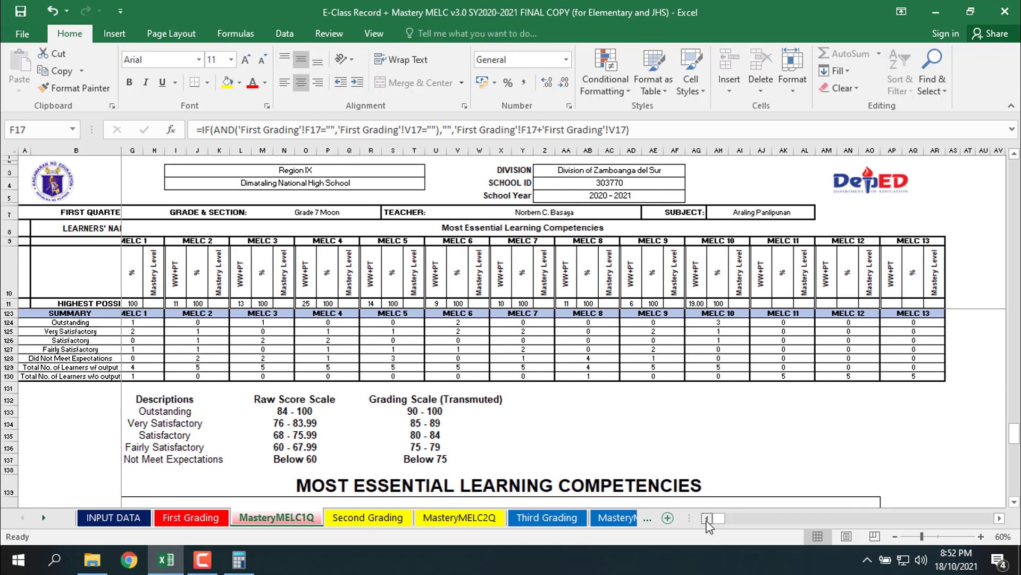
click(706, 517)
scroll(564, 422, down, 1)
scroll(563, 422, down, 4)
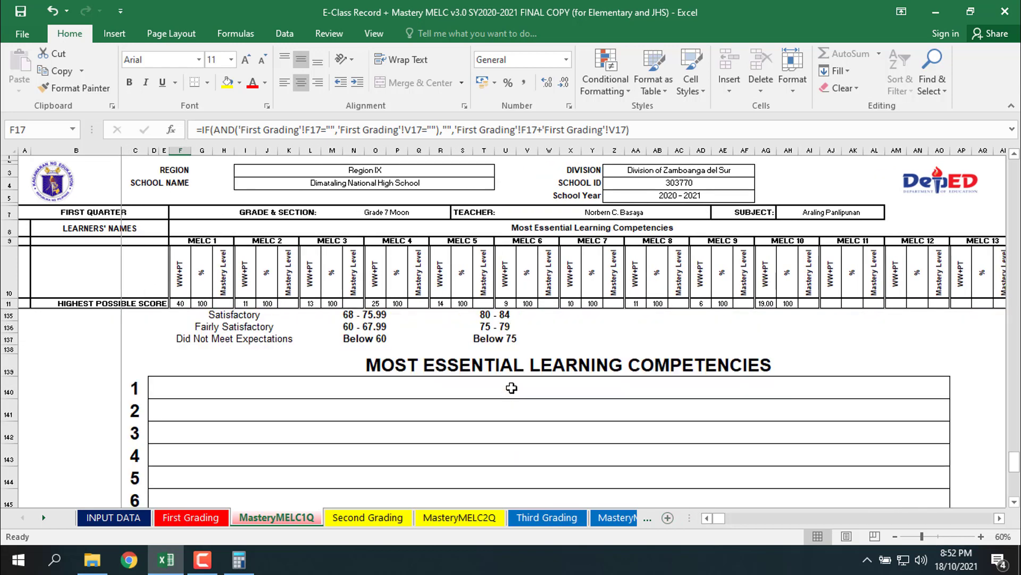
click(512, 387)
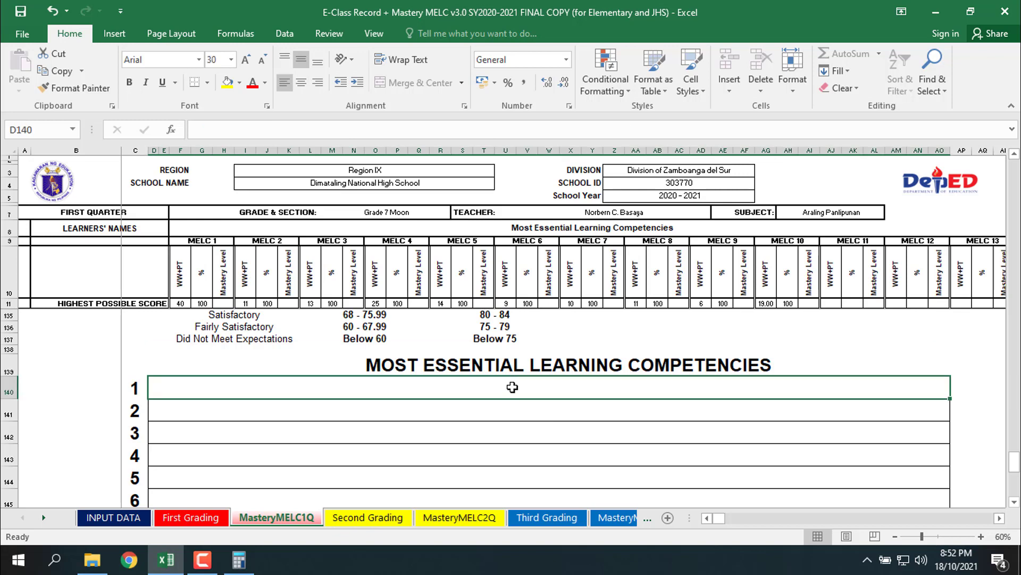
scroll(513, 387, down, 8)
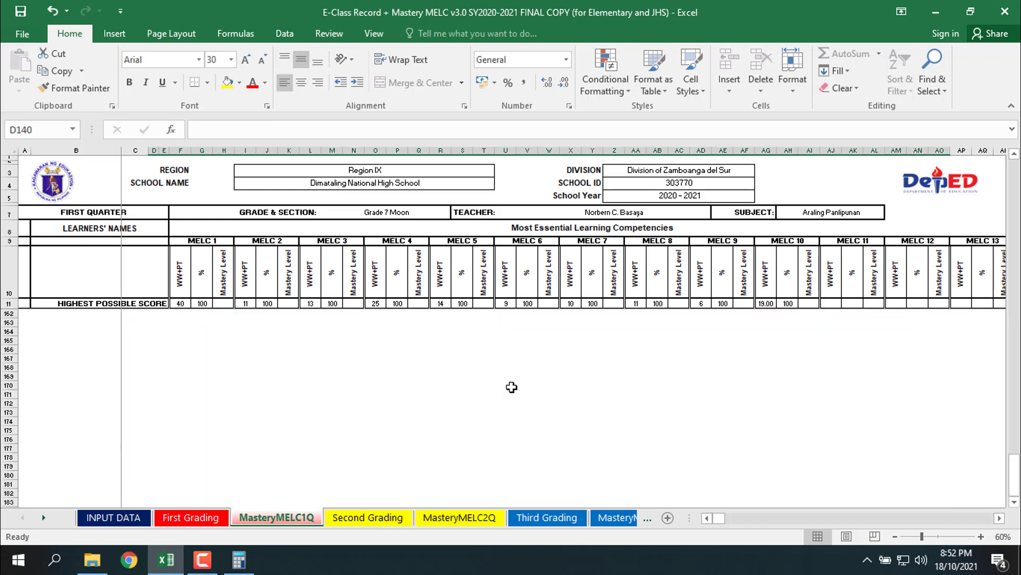
scroll(511, 387, up, 6)
scroll(511, 387, up, 2)
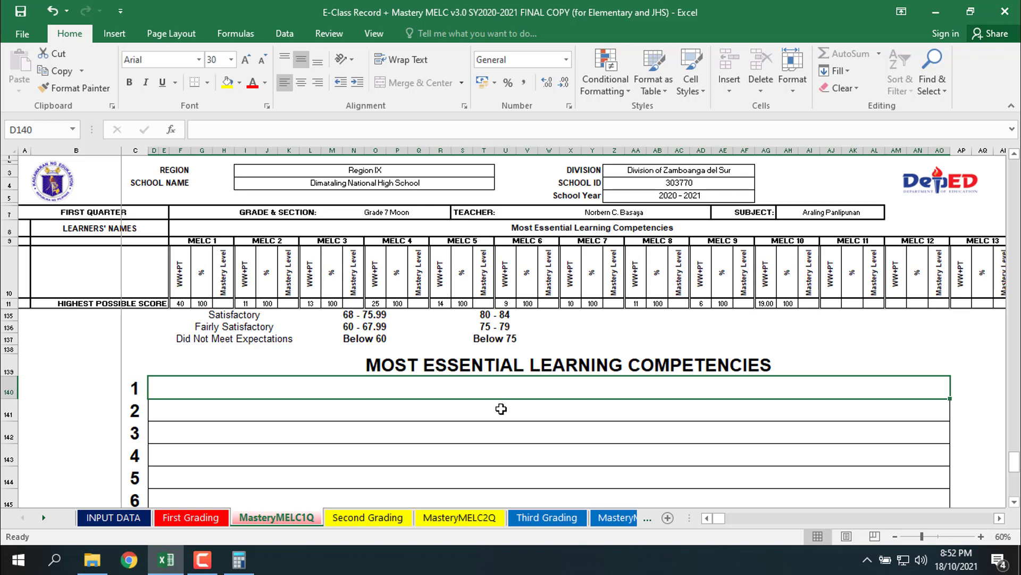
Step: Inspect the individual entry cells for competencies 1 to 4 in the Most Essential Learning Competencies list
click(500, 412)
click(507, 435)
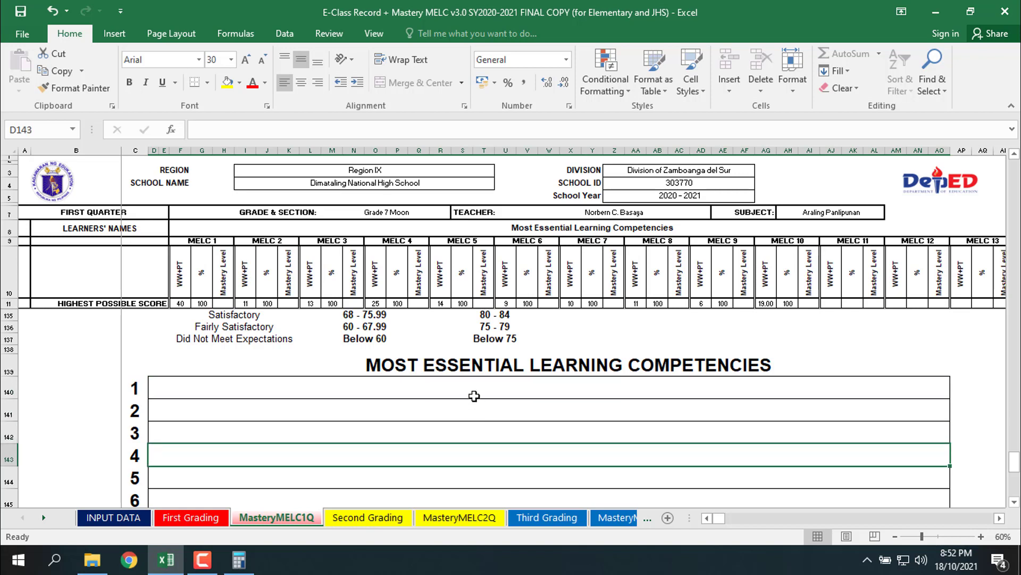
click(474, 394)
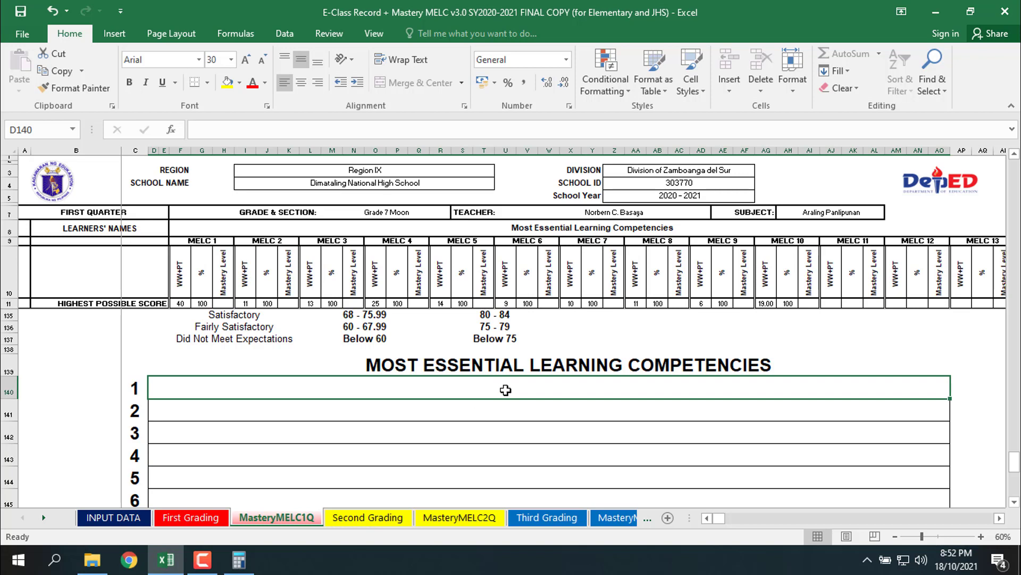
click(507, 414)
click(507, 432)
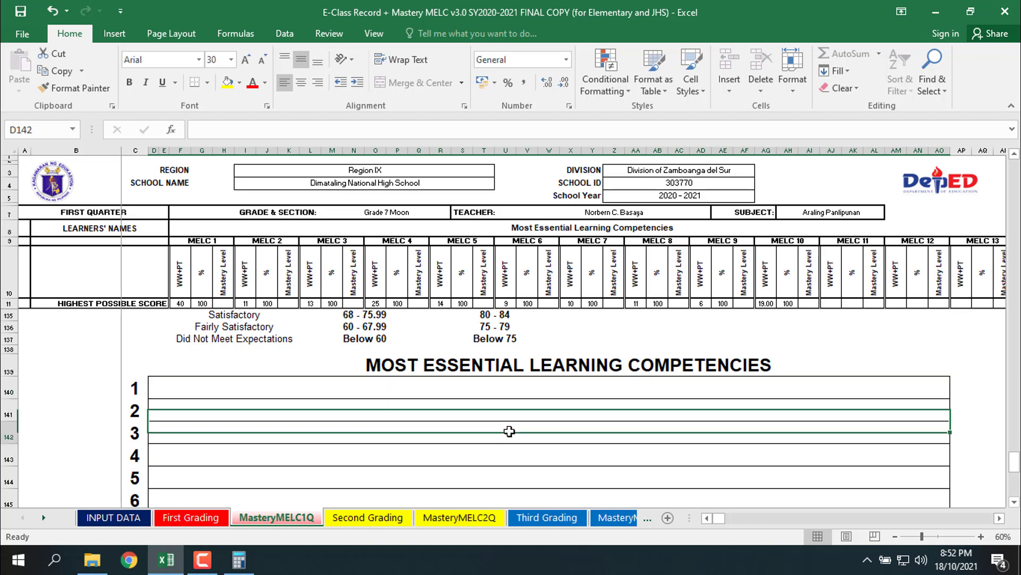
scroll(505, 431, down, 4)
scroll(505, 431, down, 2)
scroll(505, 434, up, 7)
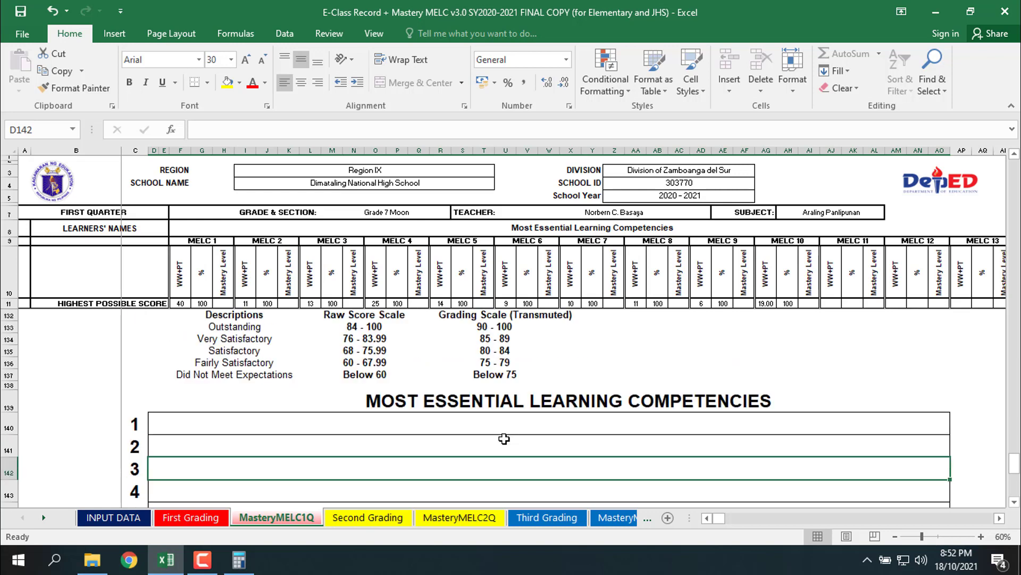
Step: Hide the unused male learner rows 18 to 62 below Learner 5 on MasteryMELC1Q
scroll(506, 437, up, 20)
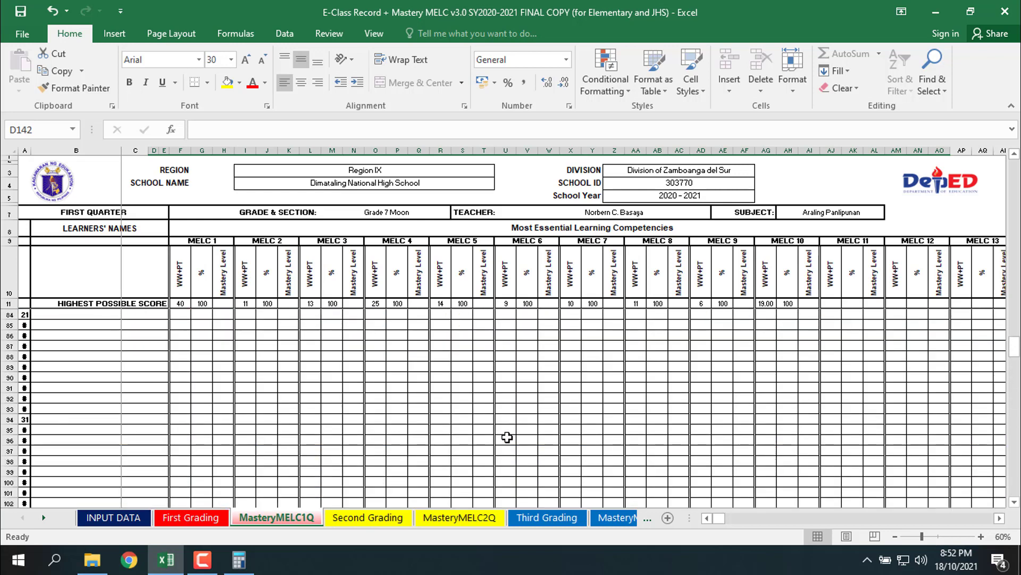
scroll(508, 436, up, 19)
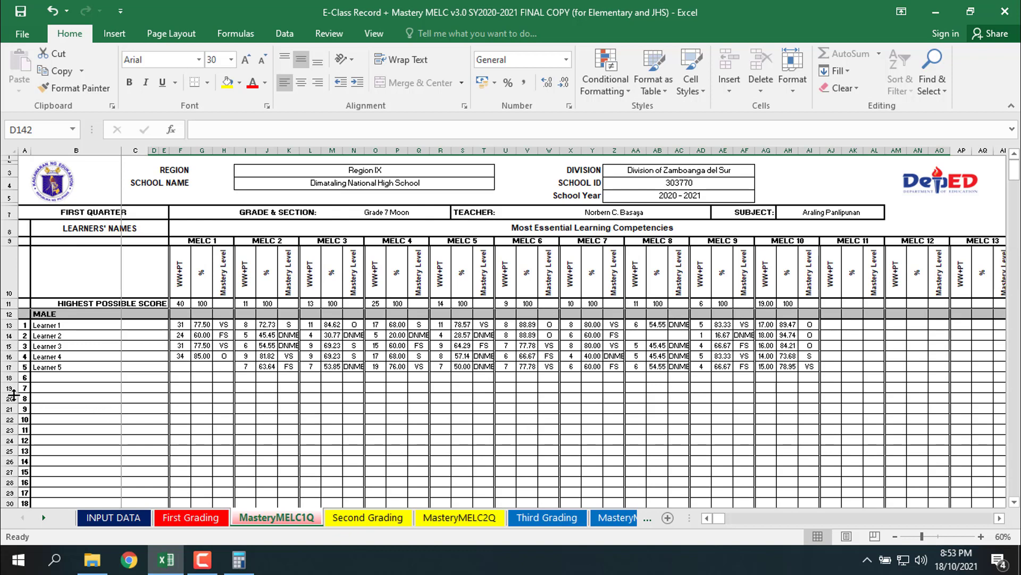
scroll(13, 396, down, 3)
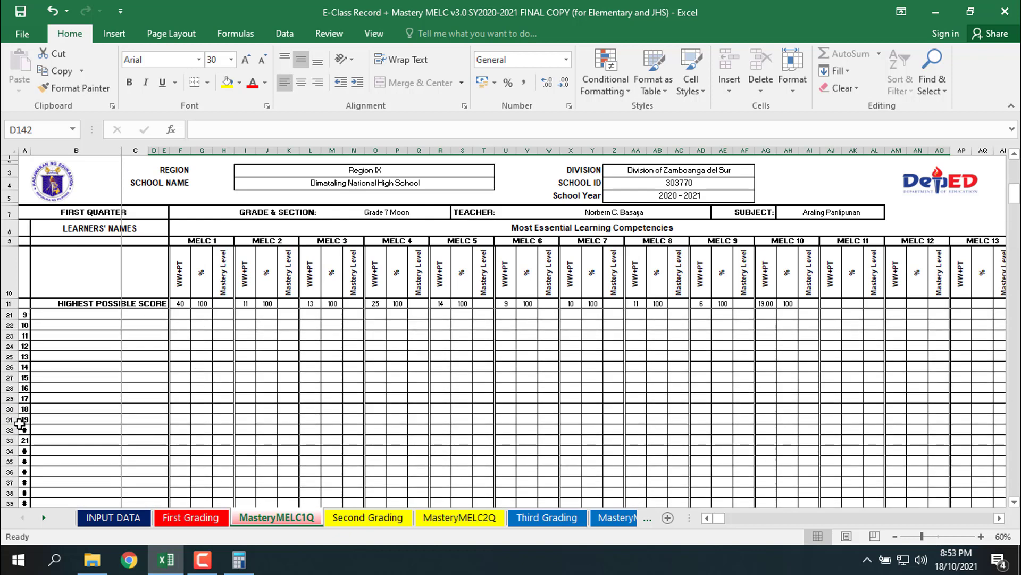
scroll(19, 423, down, 1)
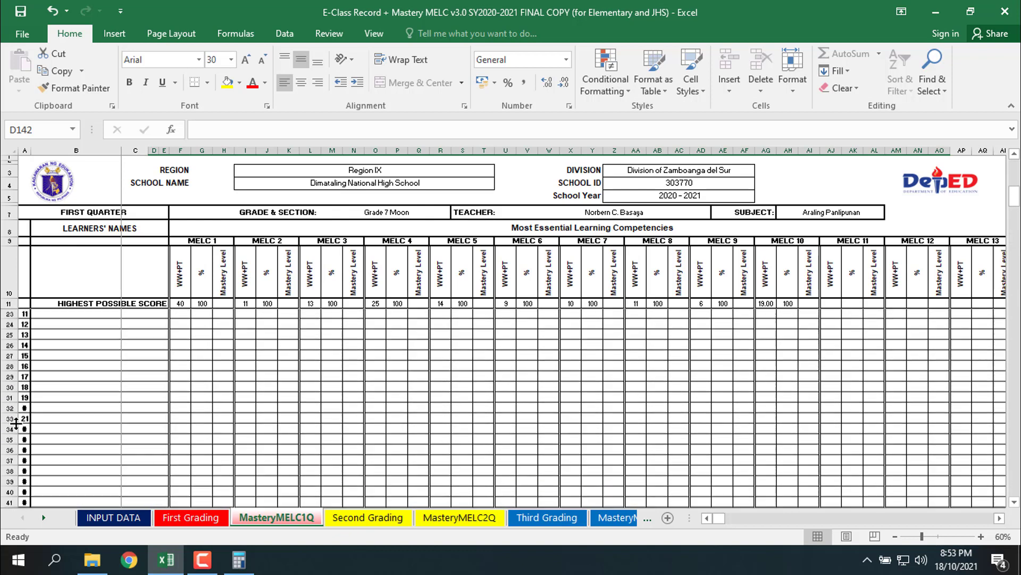
scroll(16, 423, up, 3)
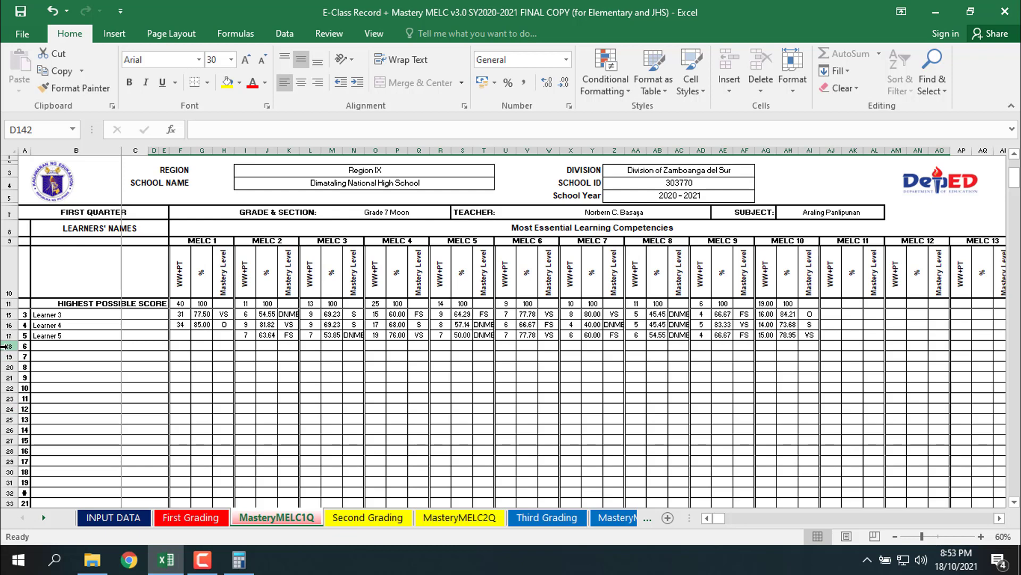
drag(4, 346, 11, 408)
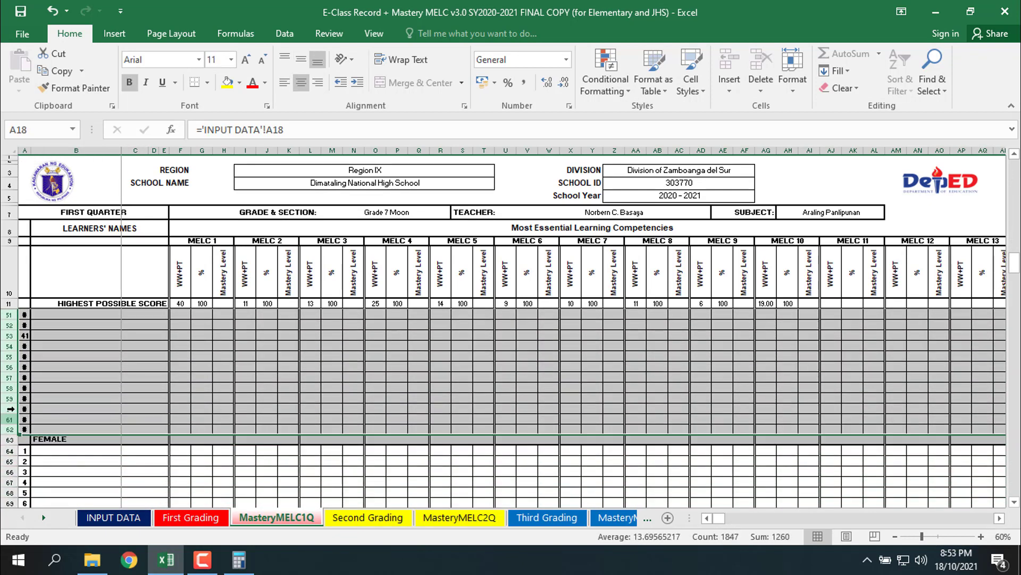
right_click(70, 355)
click(107, 330)
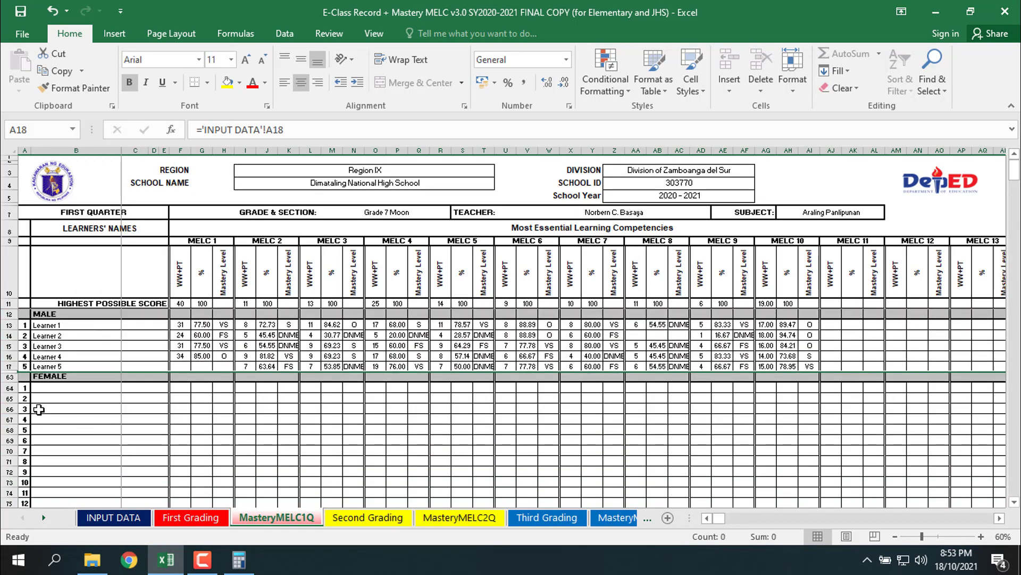
Step: Hide the unused female learner rows 74 to 113, keeping the first ten female rows
scroll(22, 423, down, 2)
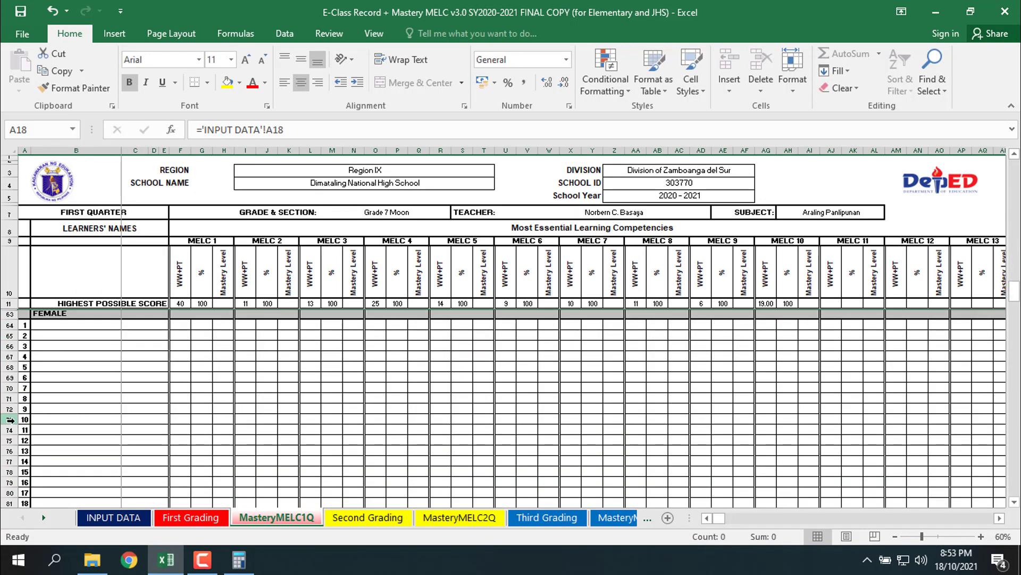
scroll(11, 420, up, 1)
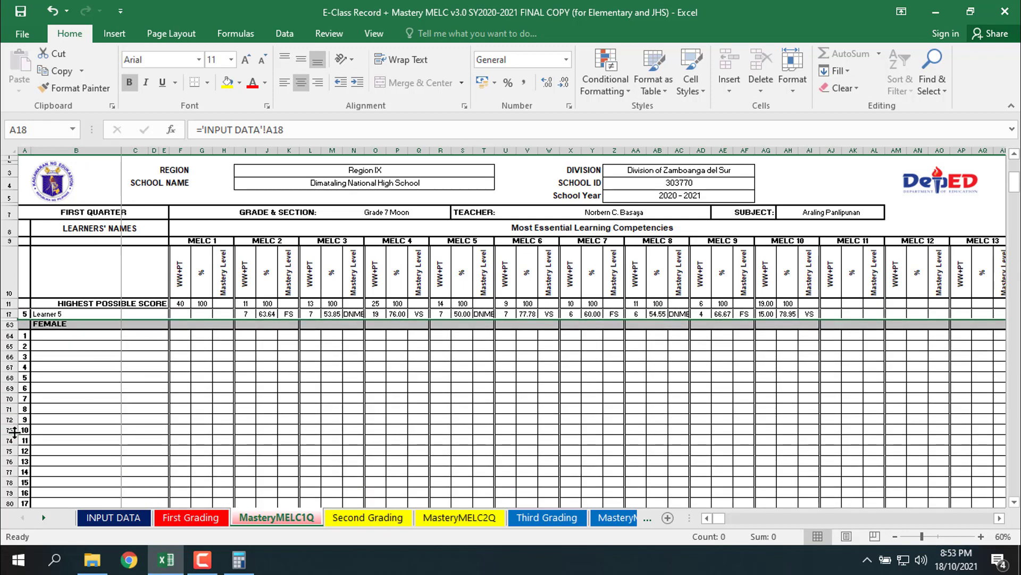
drag(15, 435, 3, 492)
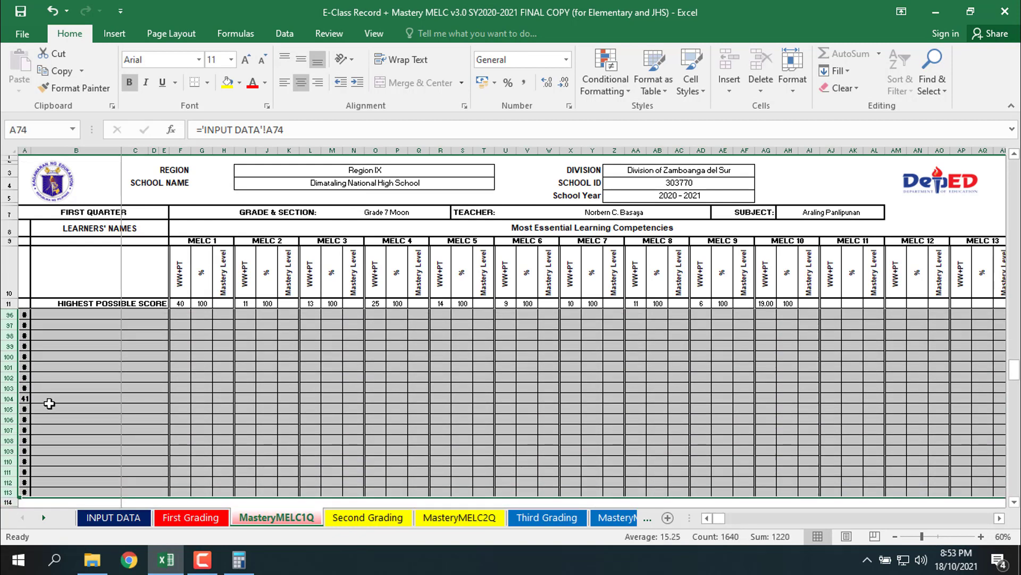
right_click(49, 404)
click(91, 390)
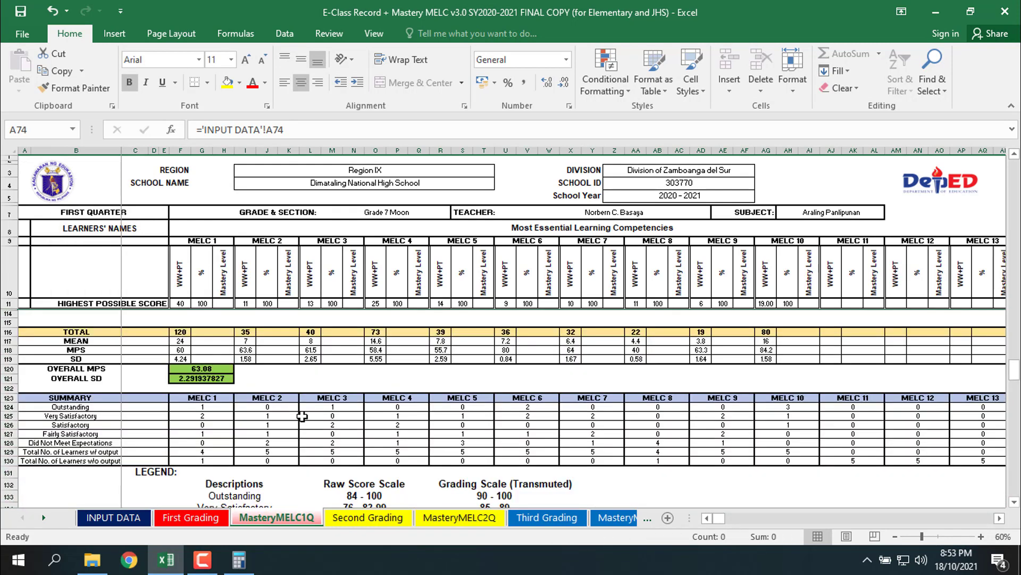
Step: Preview the MasteryMELC1Q printout and look at both of its pages
scroll(319, 425, up, 3)
scroll(417, 434, up, 3)
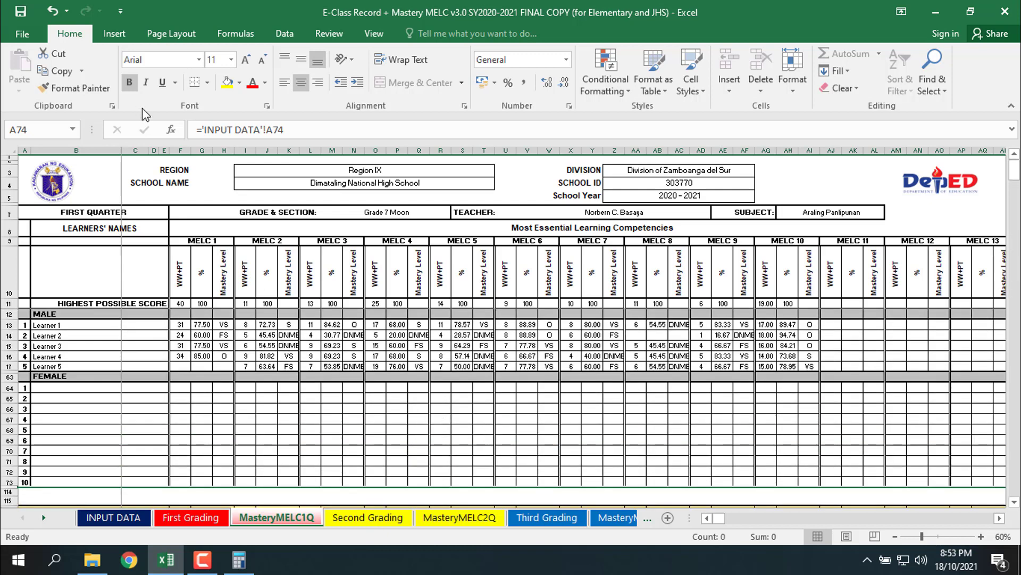
click(21, 34)
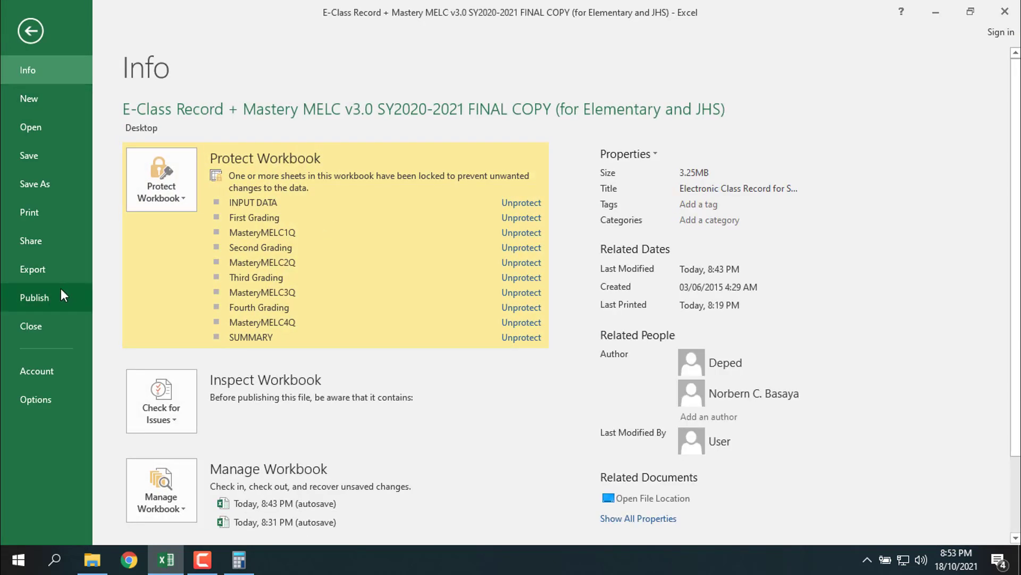
click(47, 211)
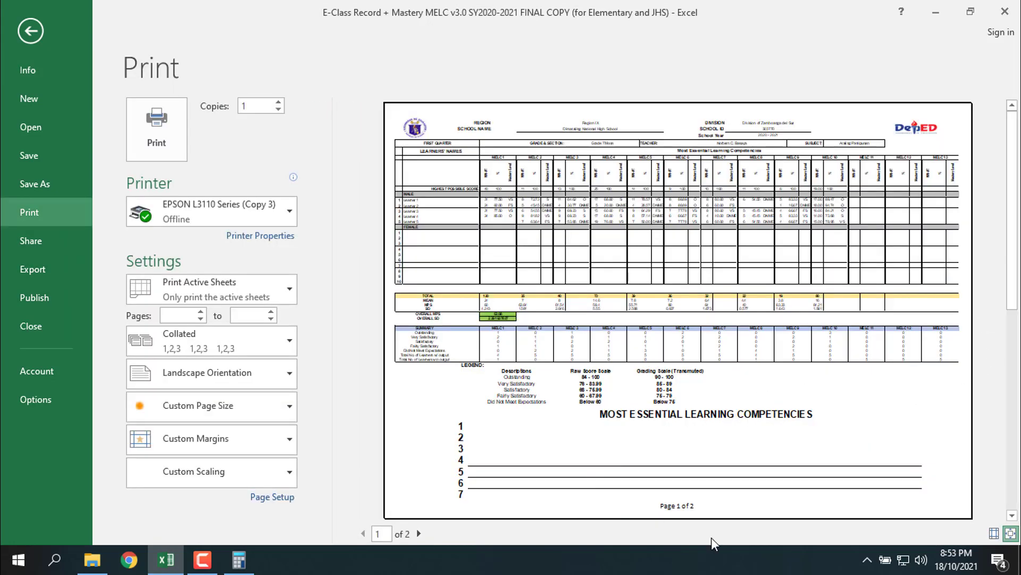
click(420, 533)
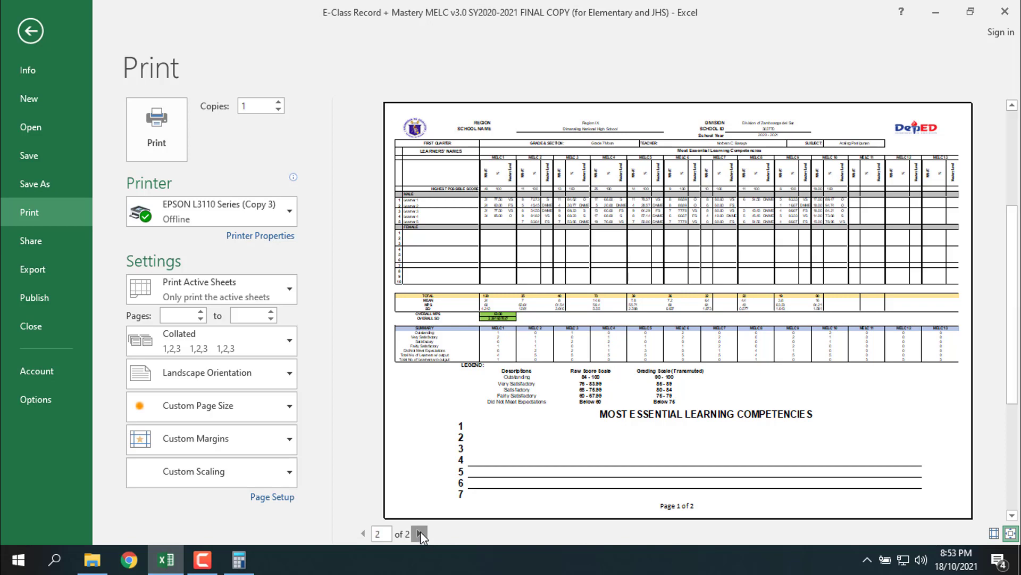
click(362, 533)
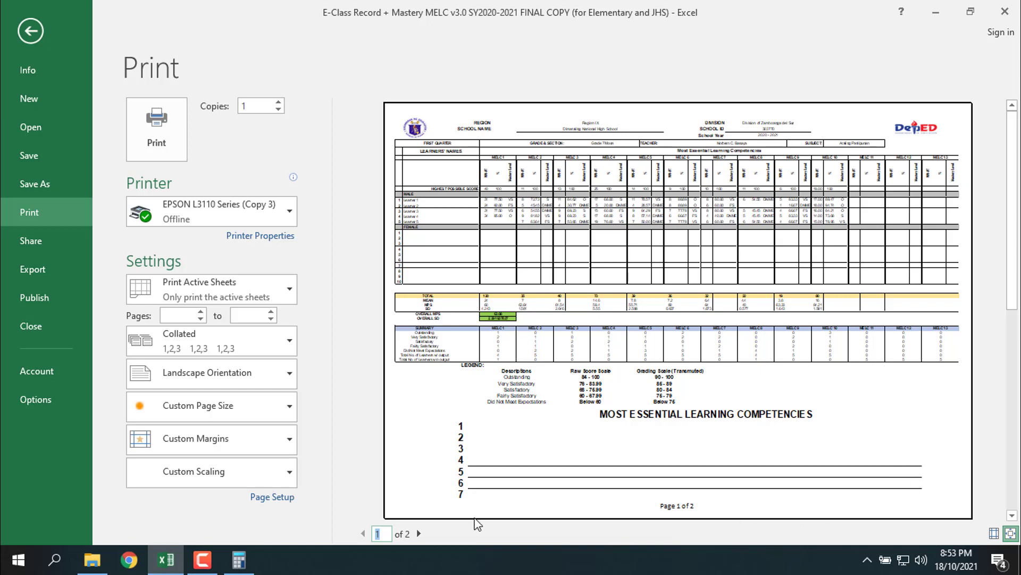
Step: Check the page orientation and scaling settings and compare the two preview pages again
click(280, 497)
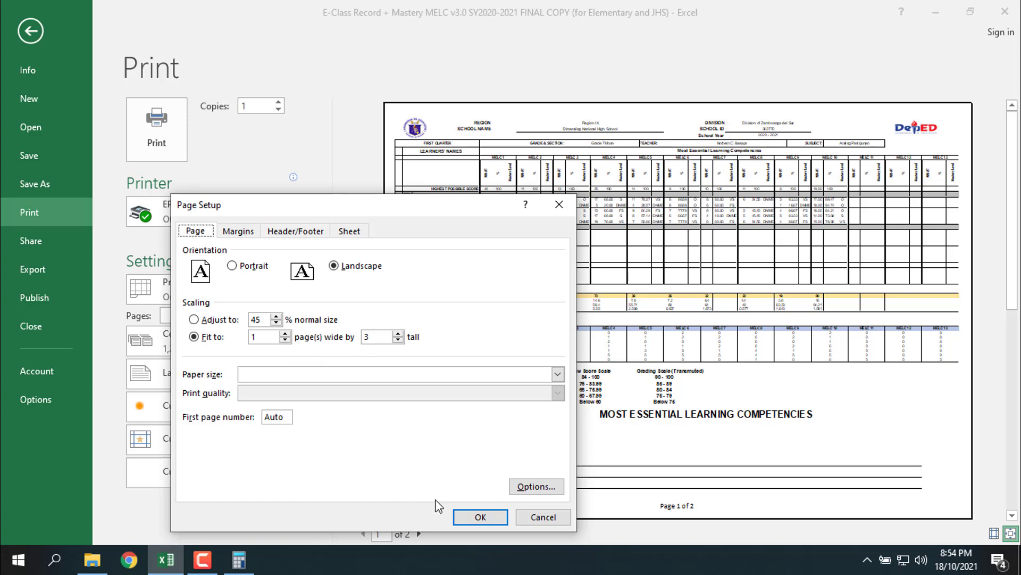
click(480, 516)
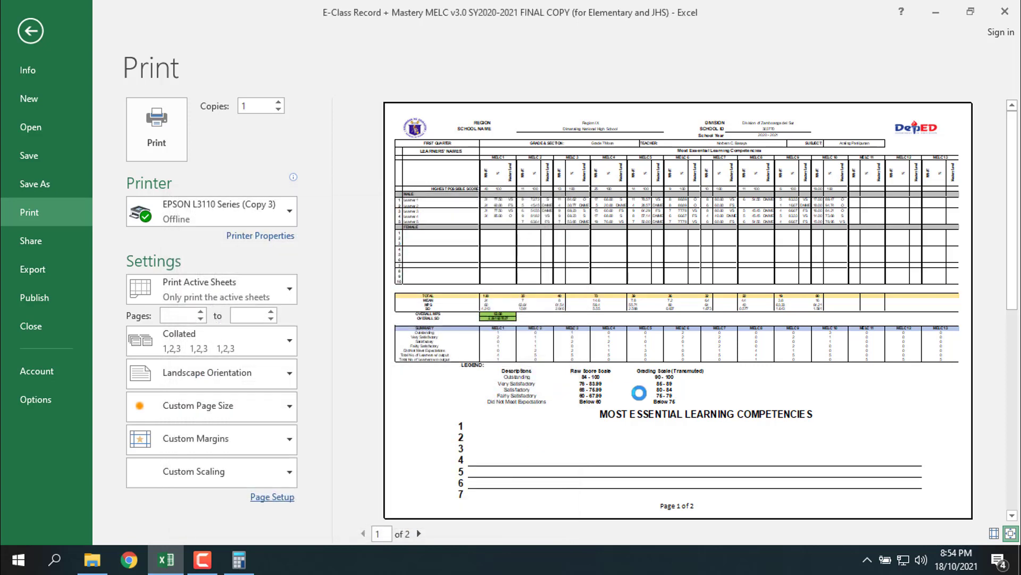
click(419, 533)
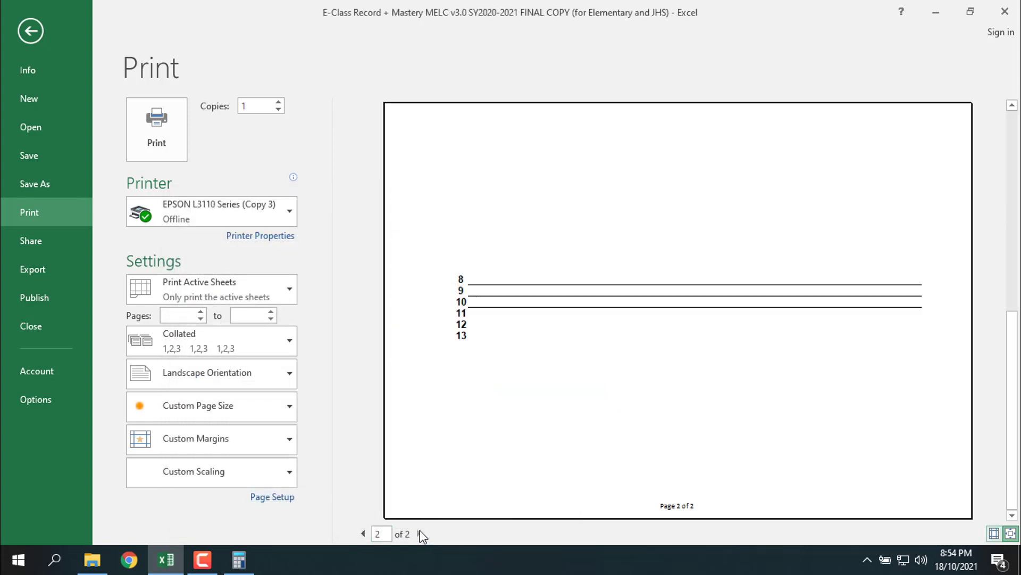
click(363, 533)
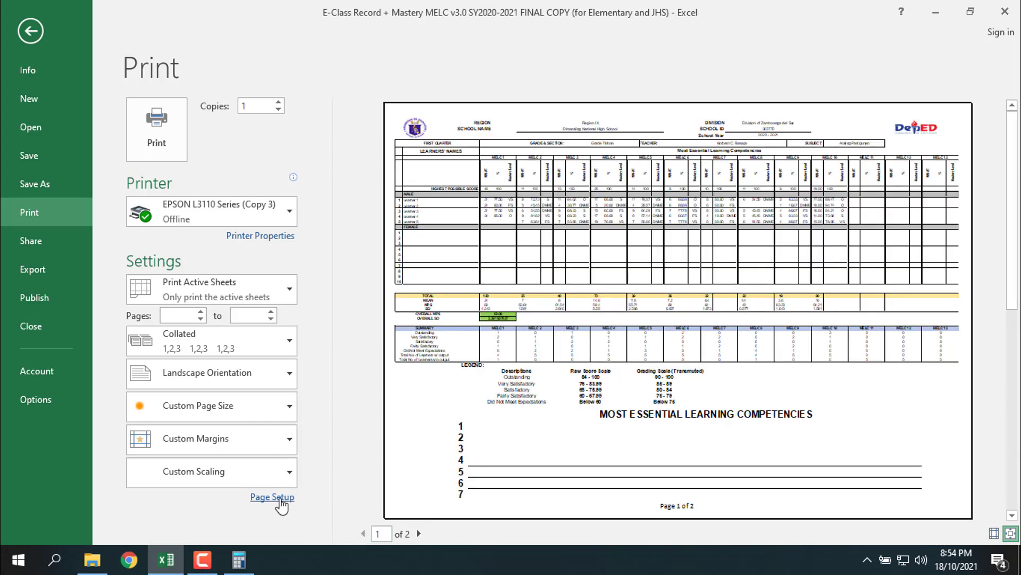
Step: Examine the print area, print titles and header/footer options in the page setup
click(279, 499)
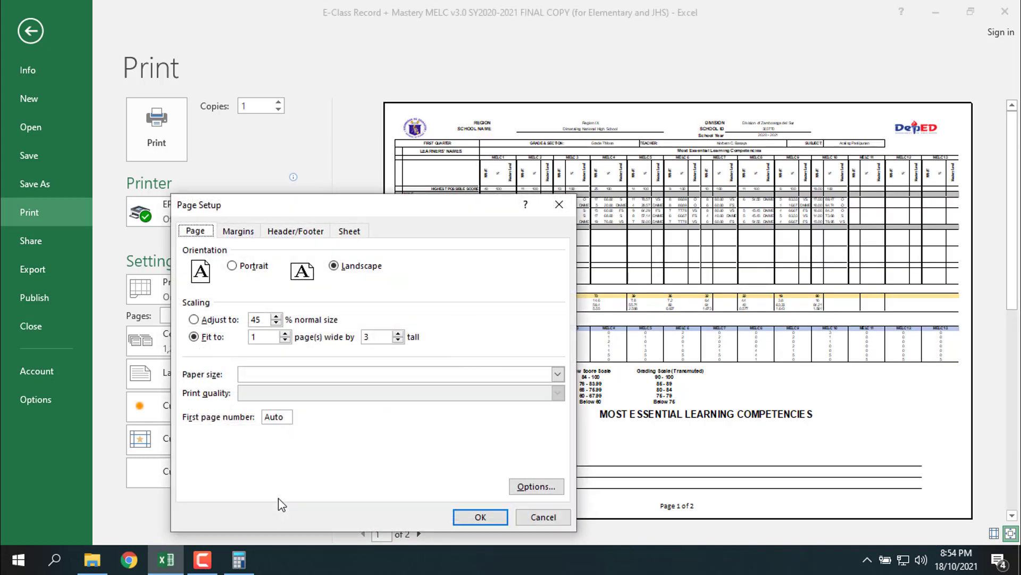
click(343, 232)
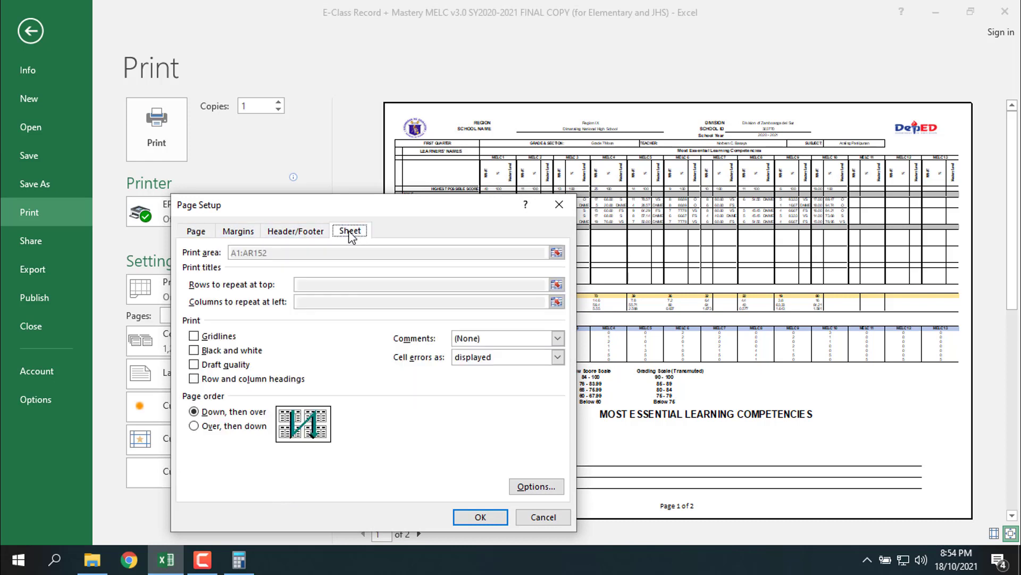
click(312, 232)
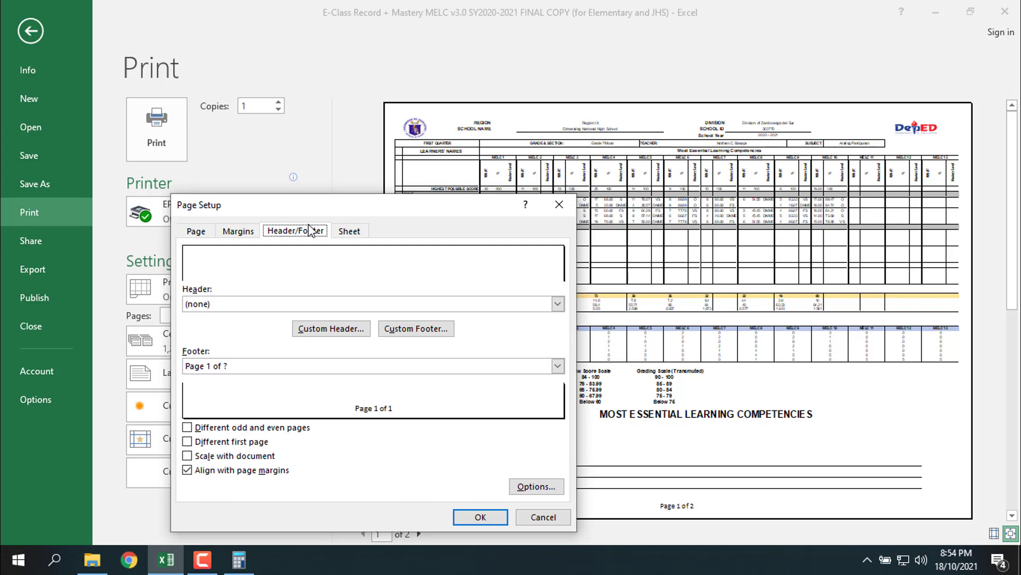
Step: Turn off vertical centering on the page in the margin settings, keeping horizontal centering on
click(240, 232)
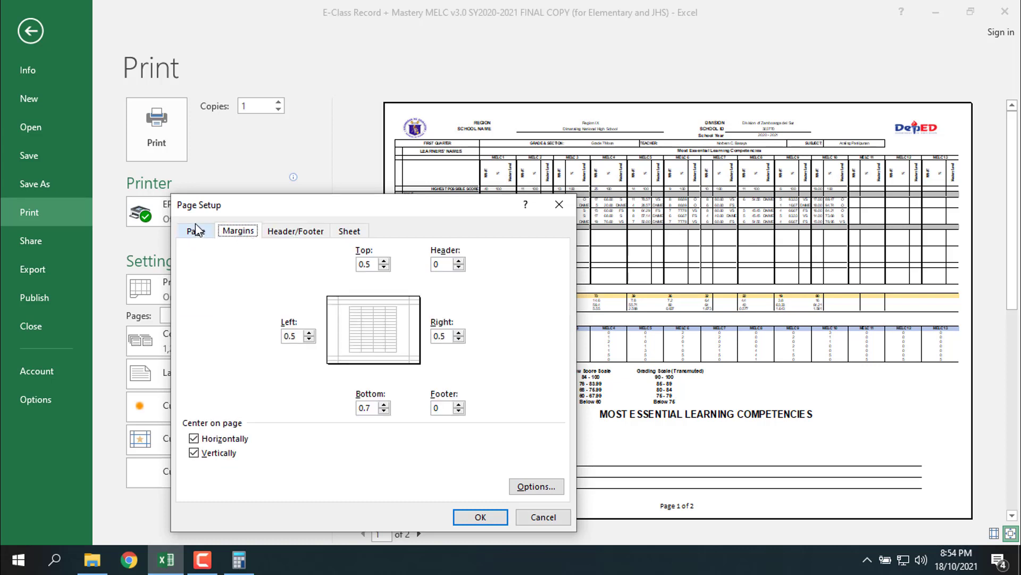
click(193, 439)
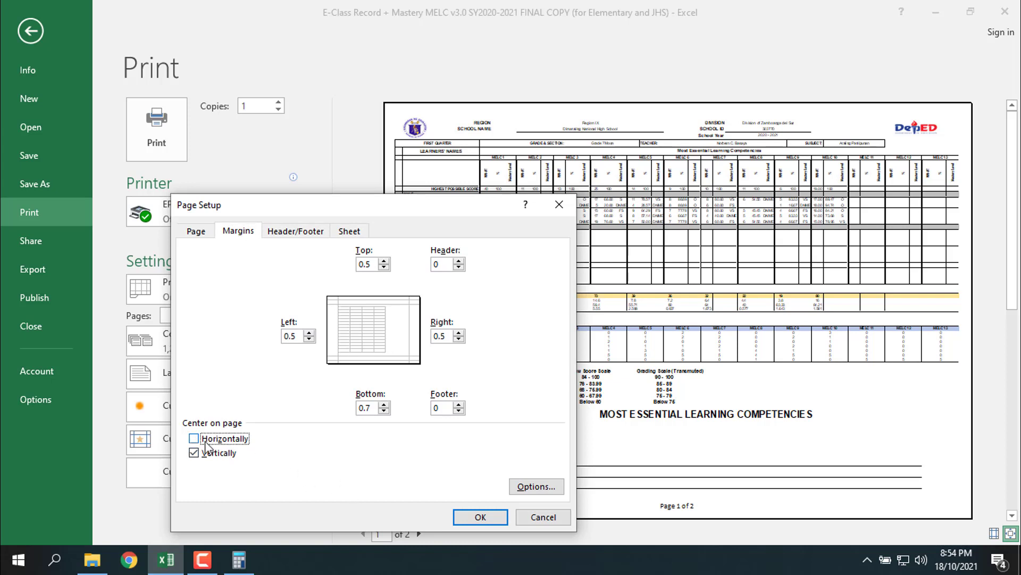
click(194, 439)
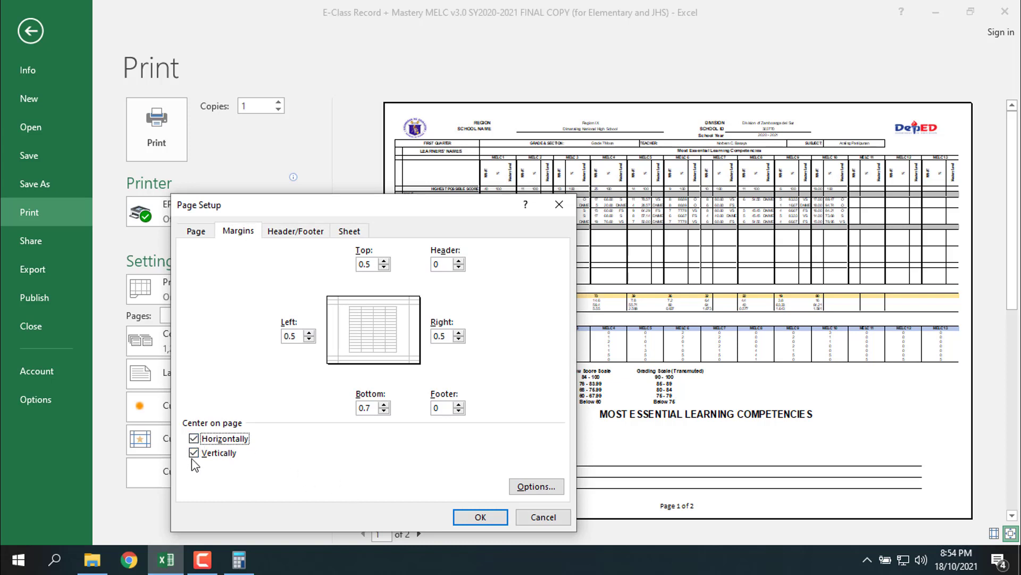
click(193, 453)
click(194, 453)
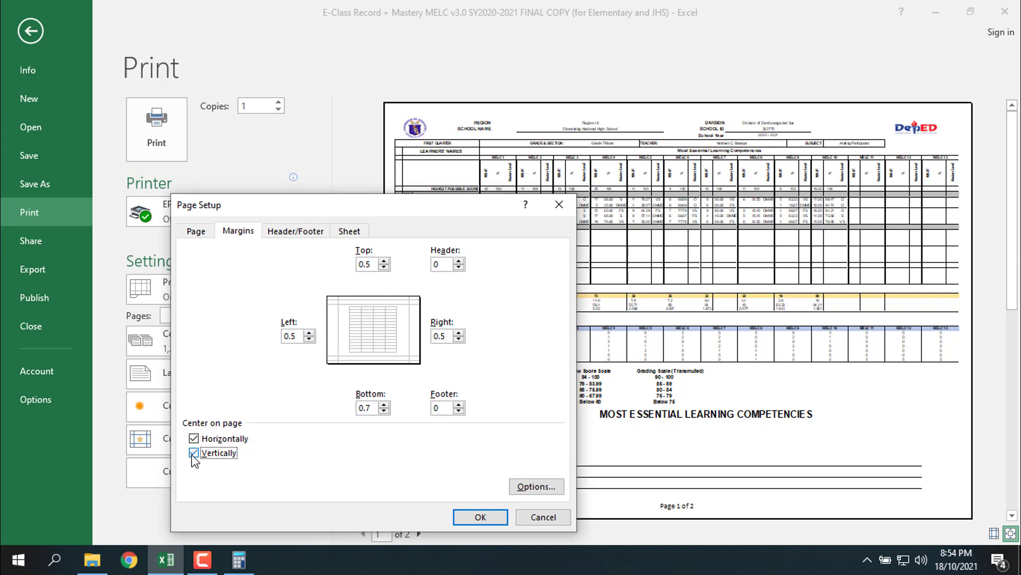
click(194, 452)
click(193, 453)
click(194, 453)
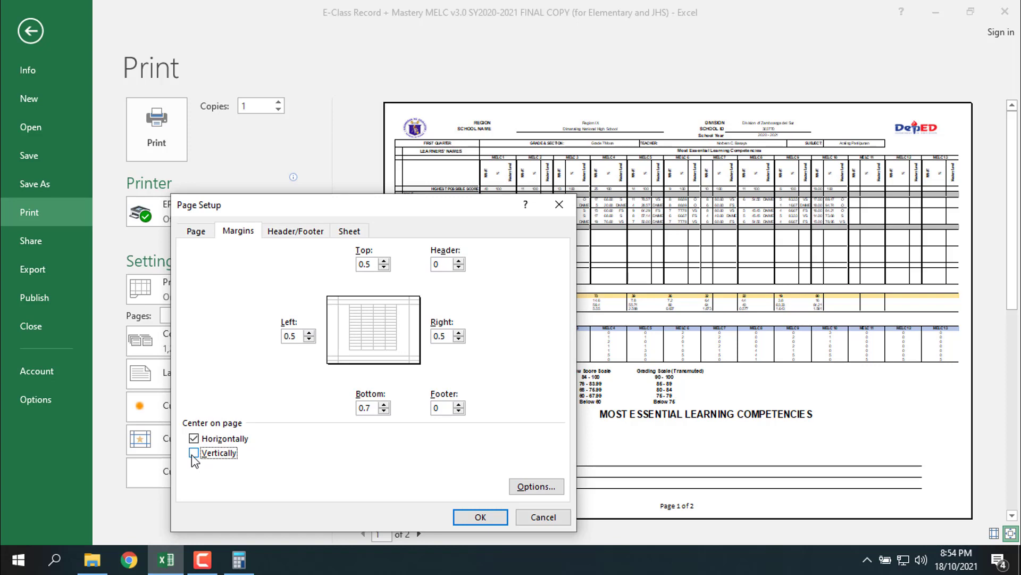
click(481, 516)
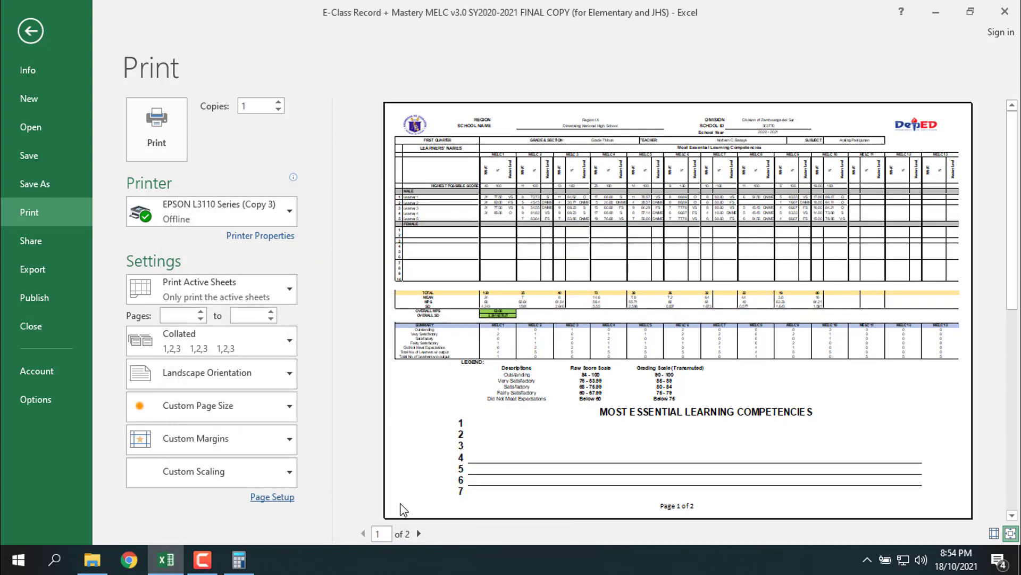
Step: Check in the preview how the competencies list is placed across pages 1 and 2
click(419, 534)
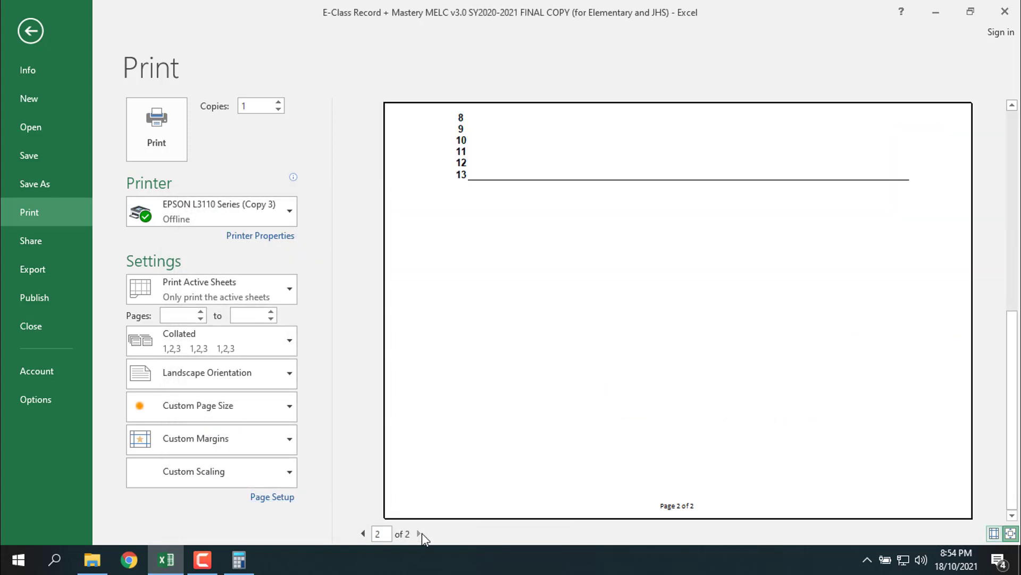
click(364, 532)
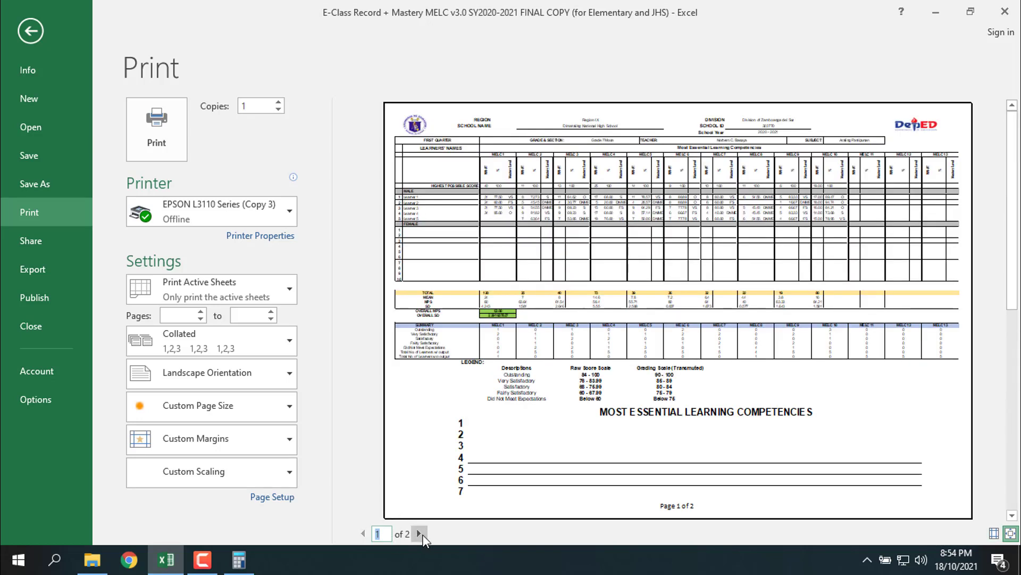
click(420, 533)
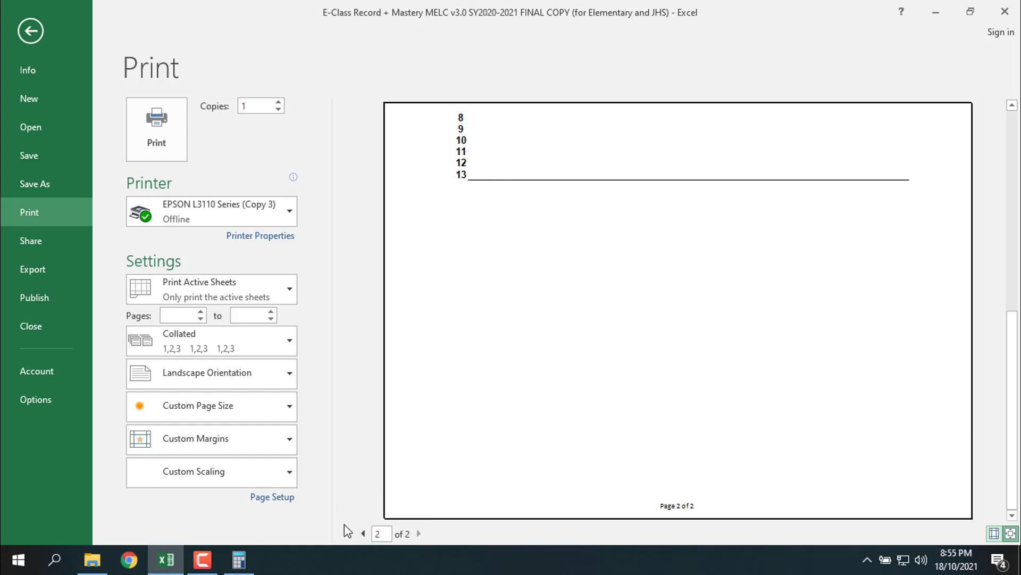
Step: Return to the sheet and enter the sample text "jyfgjyhv" as competency 1 in the Most Essential Learning Competencies list
click(31, 31)
scroll(462, 420, down, 20)
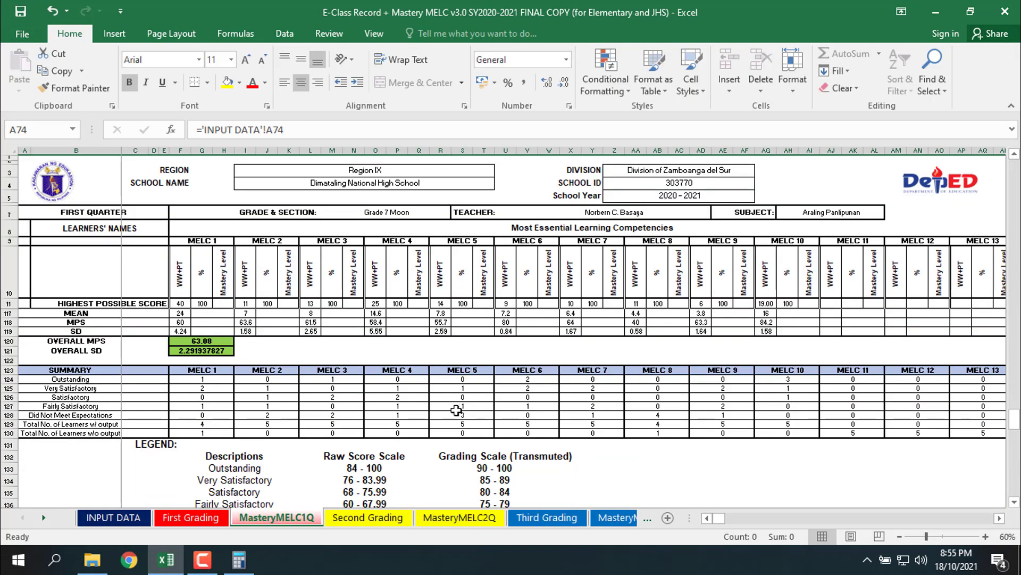
click(413, 390)
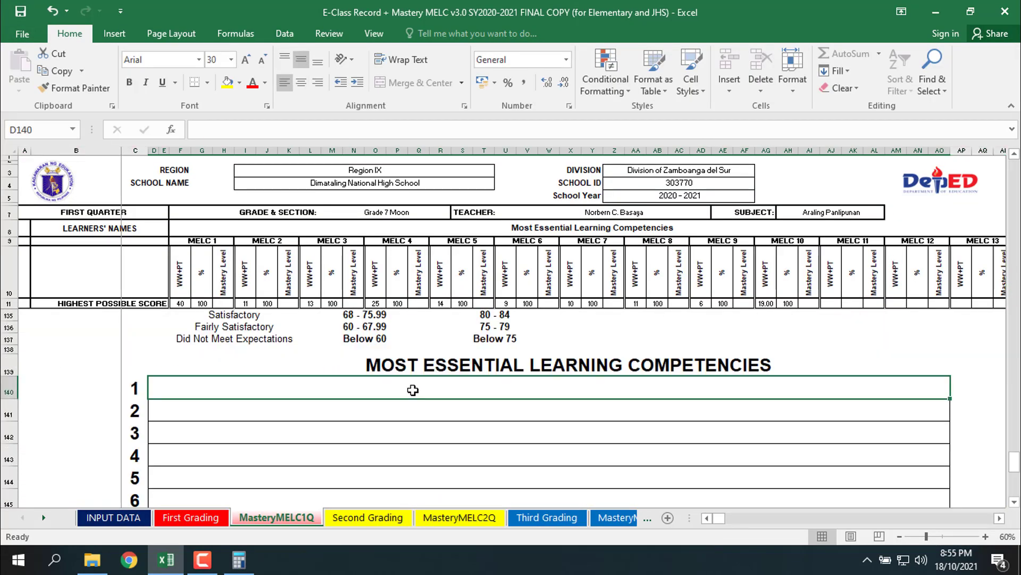
text(jyfgjyhv)
click(401, 413)
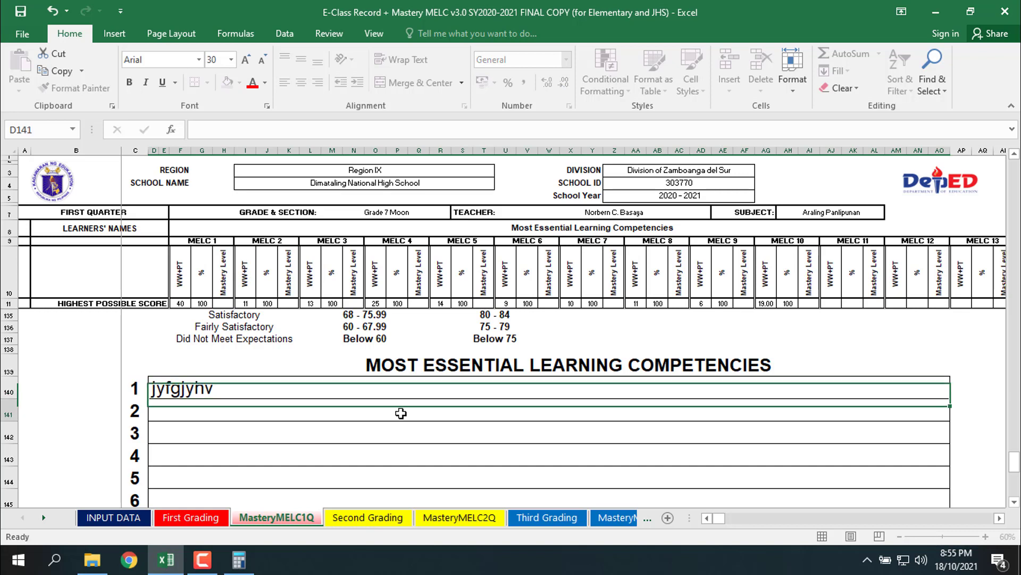
Step: Enter the sample text "pijhiojh" as competency 2, check the competencies list in the print preview, and return to the sheet
text(pijhiojh)
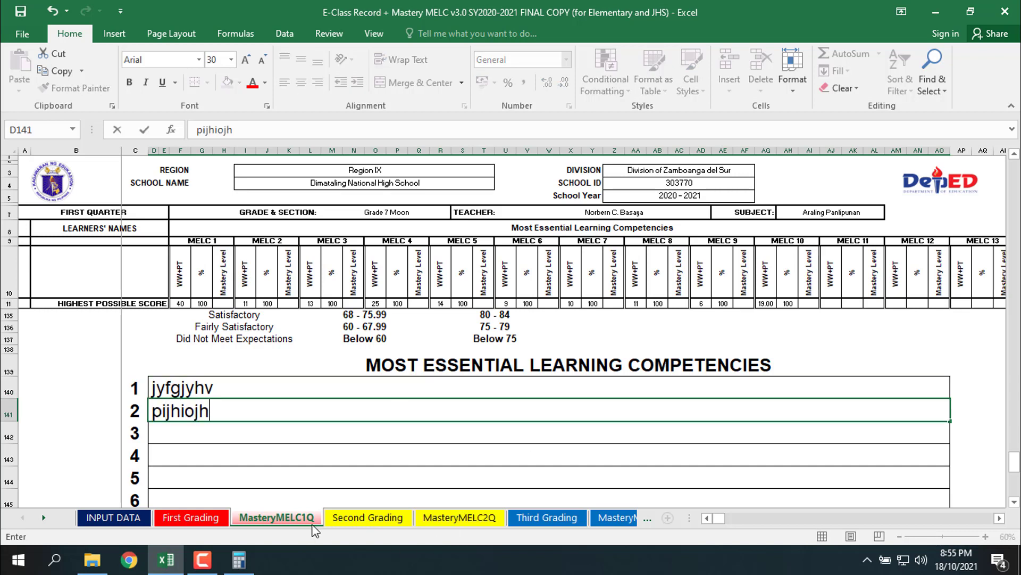
click(175, 474)
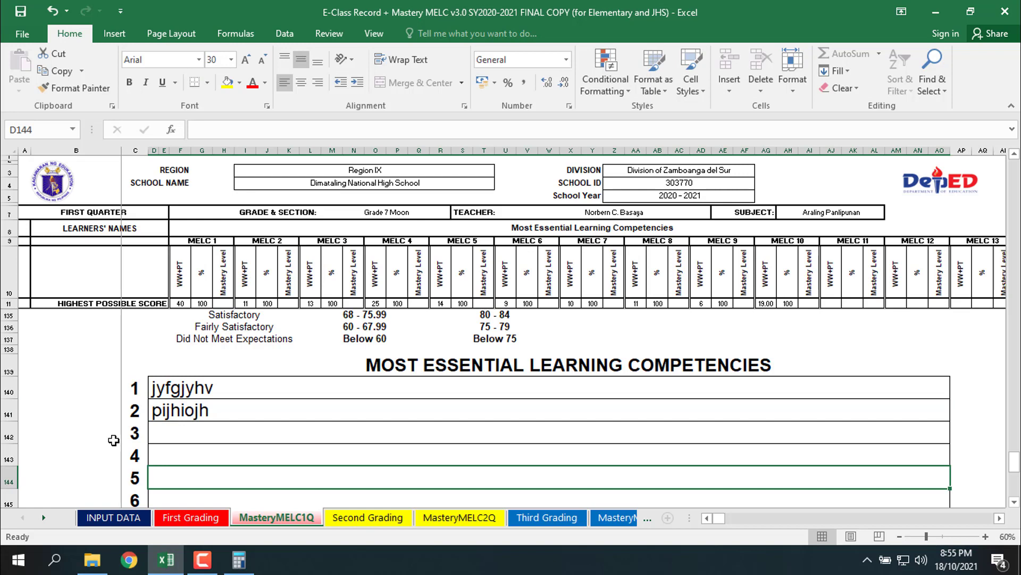
key(ctrl+p)
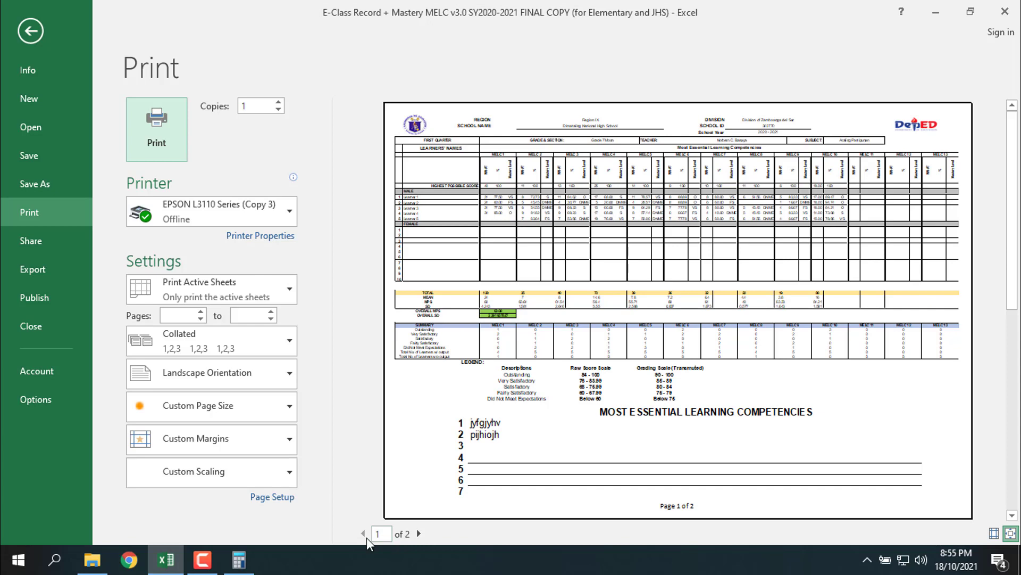
click(40, 32)
scroll(268, 346, down, 3)
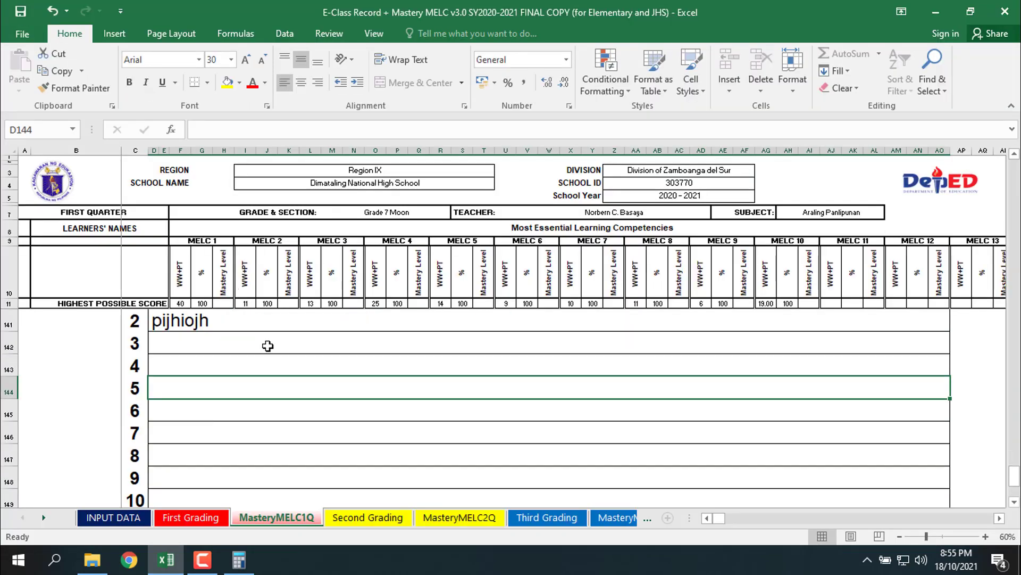
scroll(268, 345, up, 8)
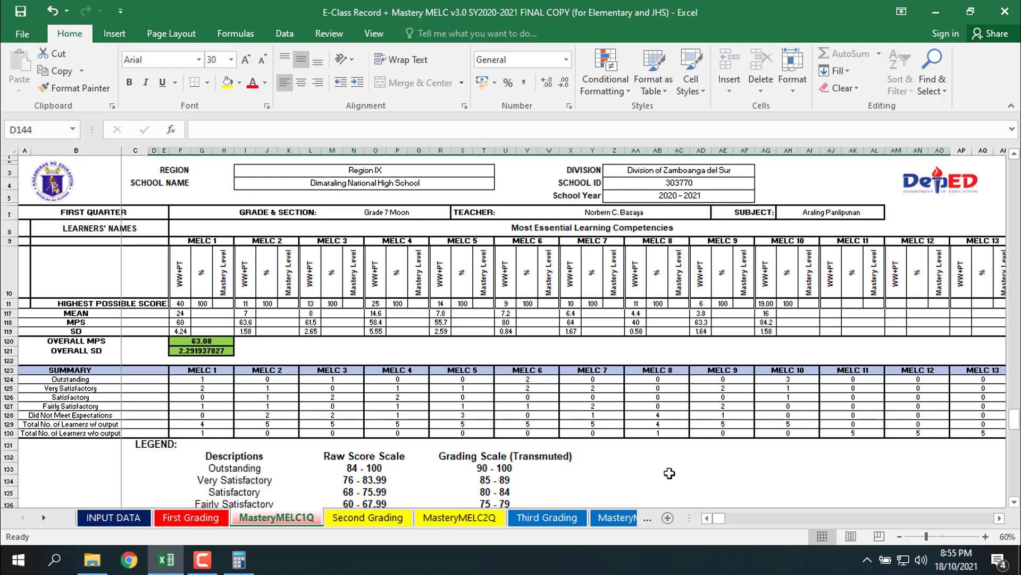
Step: Look over the Second Grading class record, from its written works columns to the end of the learner list
click(382, 519)
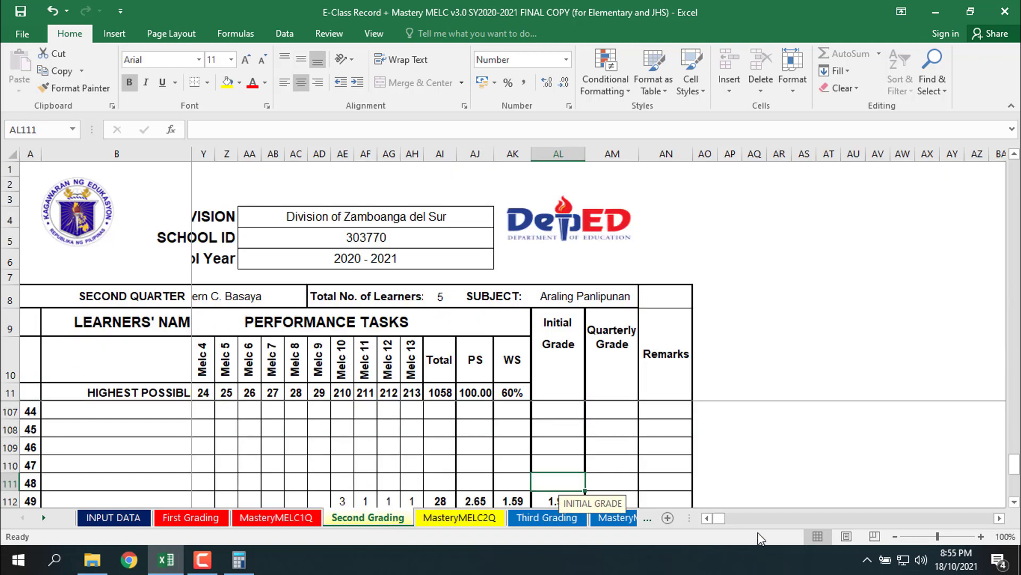
click(708, 518)
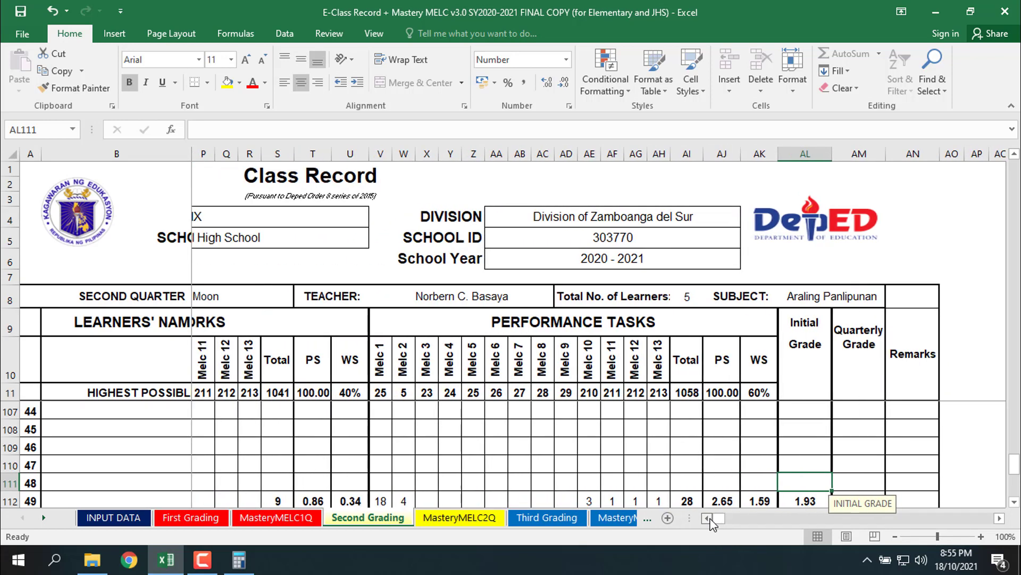
drag(709, 518, 710, 519)
scroll(519, 437, down, 5)
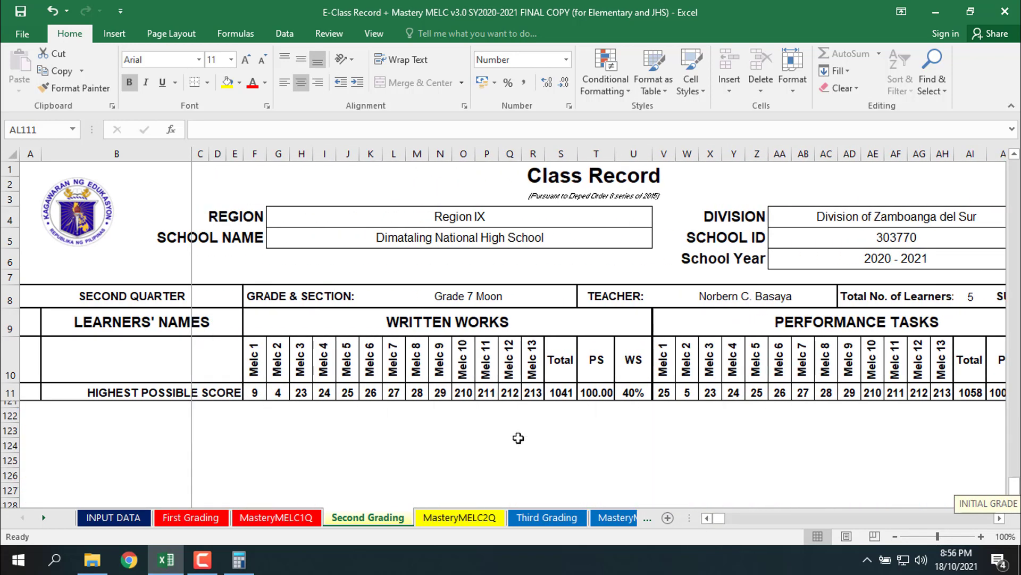
scroll(518, 438, up, 8)
Step: On MasteryMELC2Q, inspect Learner 1's MELC 3 percentage at 90% zoom and restore the zoom to 70%
click(472, 519)
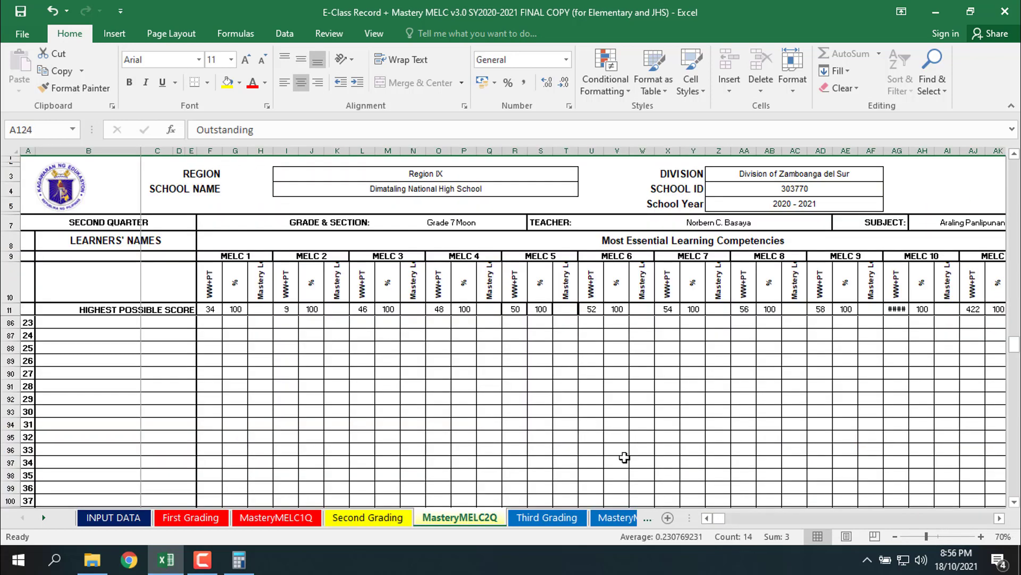
scroll(572, 415, down, 8)
scroll(563, 416, up, 9)
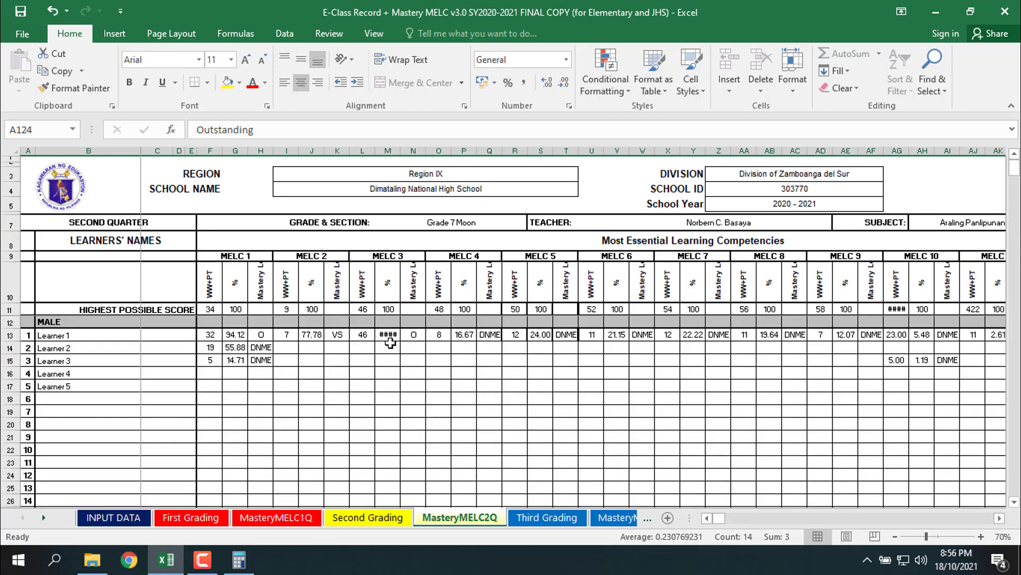
click(388, 334)
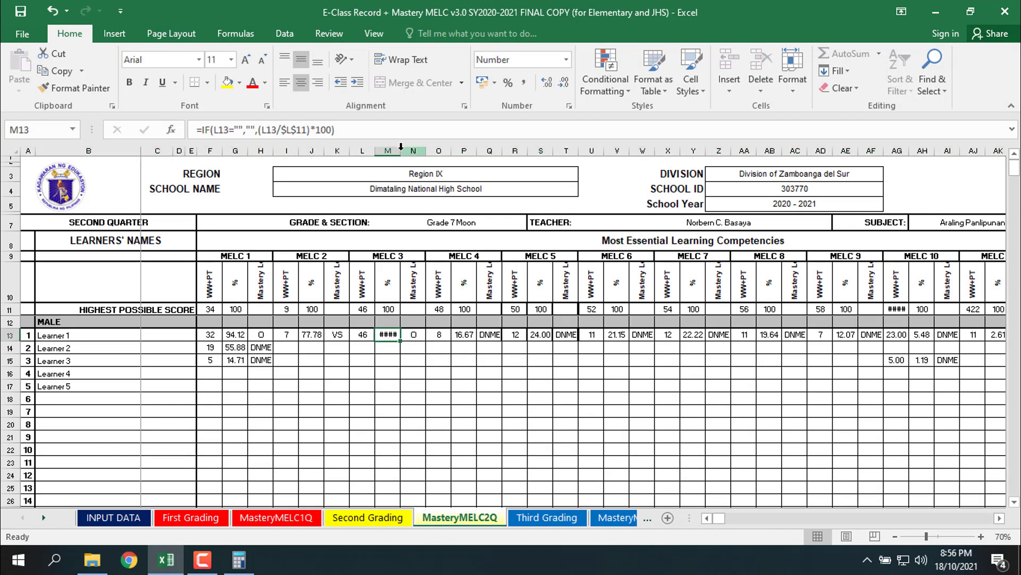
click(981, 537)
click(980, 537)
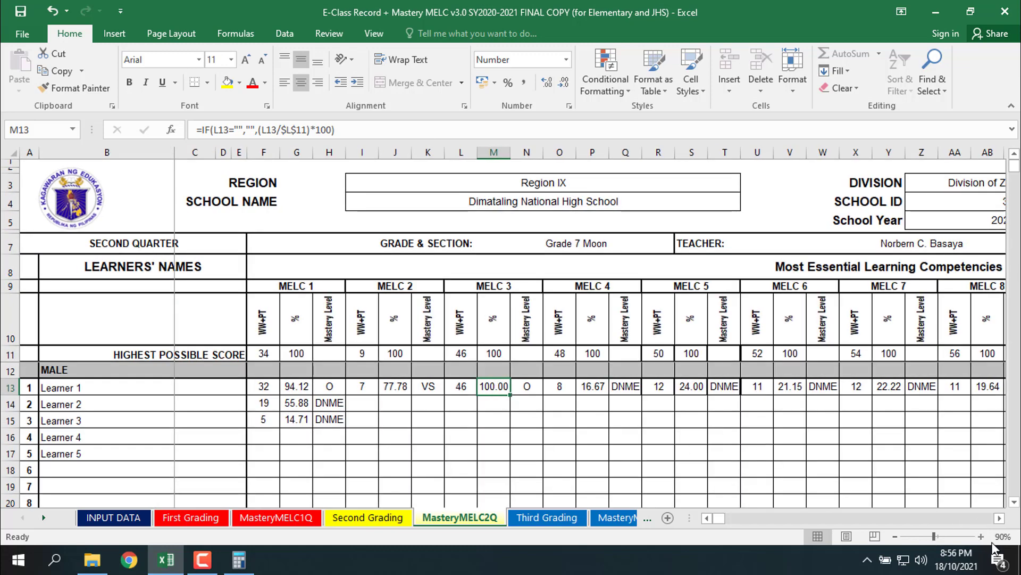
click(896, 537)
click(895, 536)
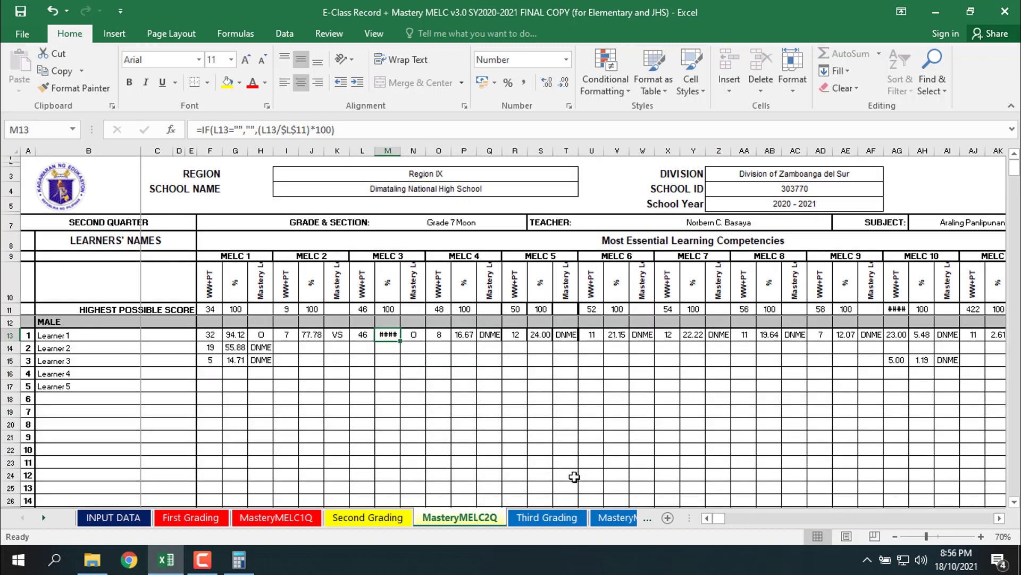
Step: Look through the third- and fourth-quarter grading and mastery sheets, ending on MasteryMELC4Q
click(547, 518)
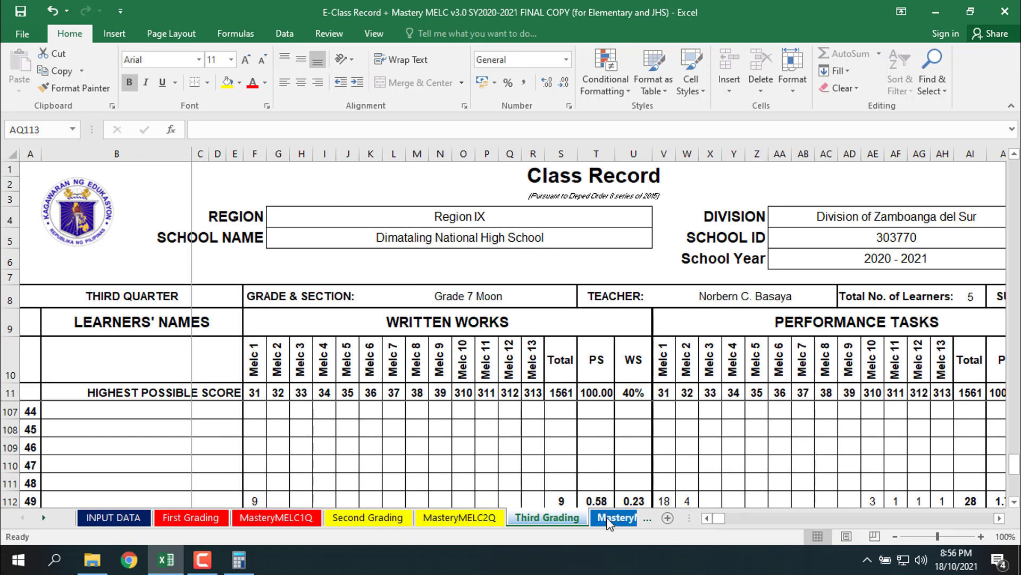
click(617, 518)
click(618, 524)
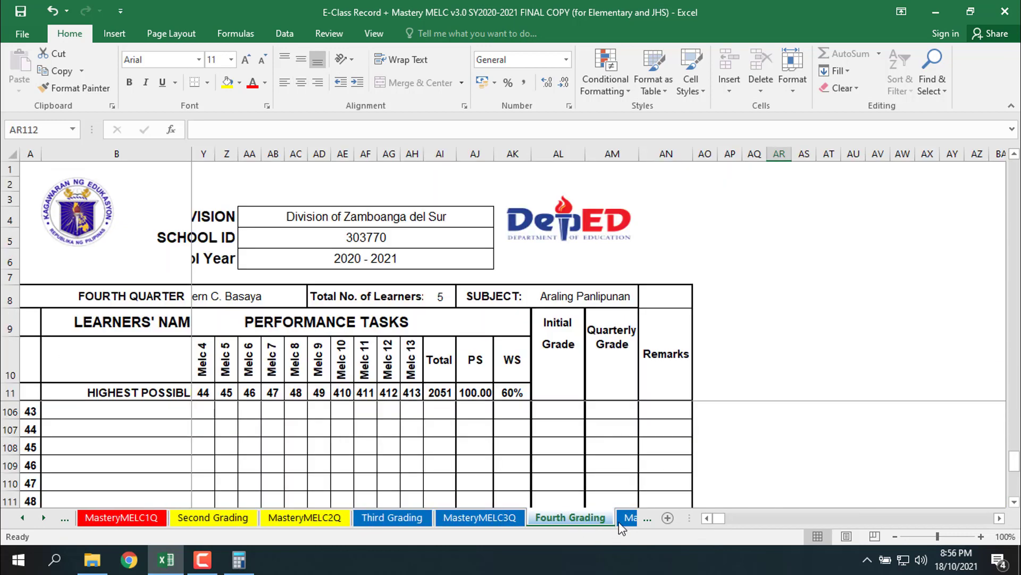
click(618, 522)
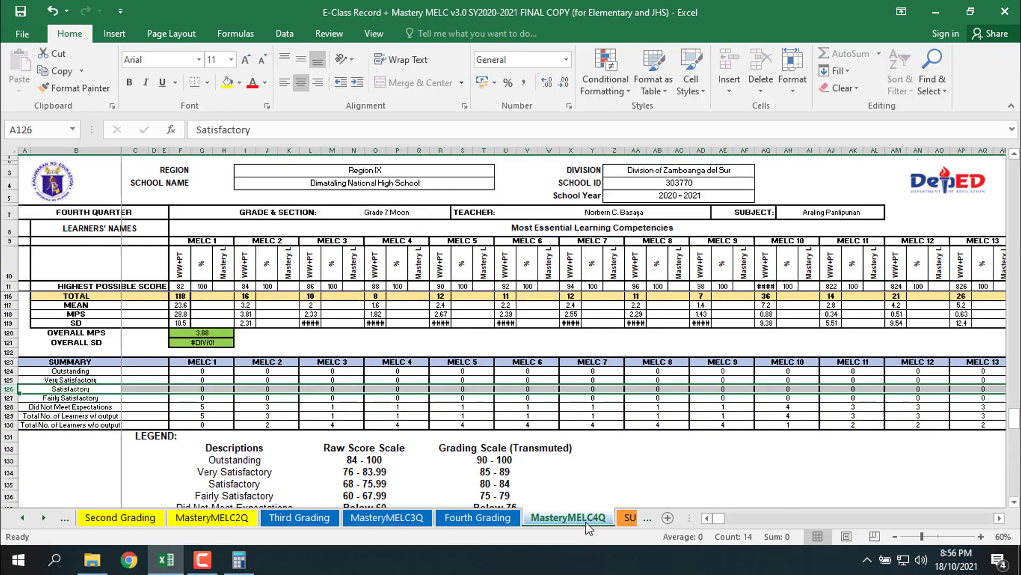
Step: Review the quarterly grades, final grades and remarks of the male learners on the SUMMARY sheet
click(630, 519)
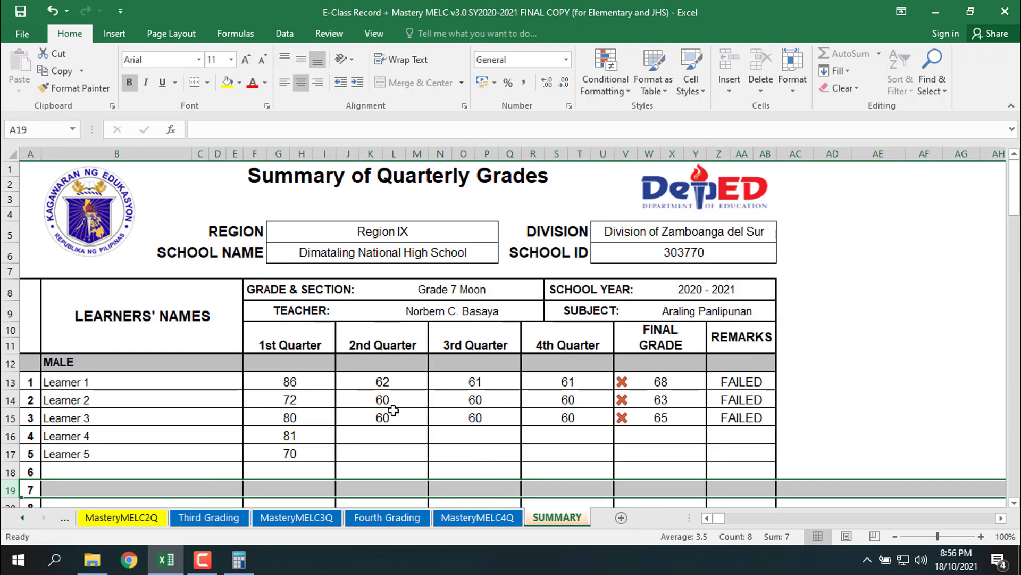
scroll(393, 413, down, 4)
scroll(393, 412, up, 4)
scroll(404, 420, down, 3)
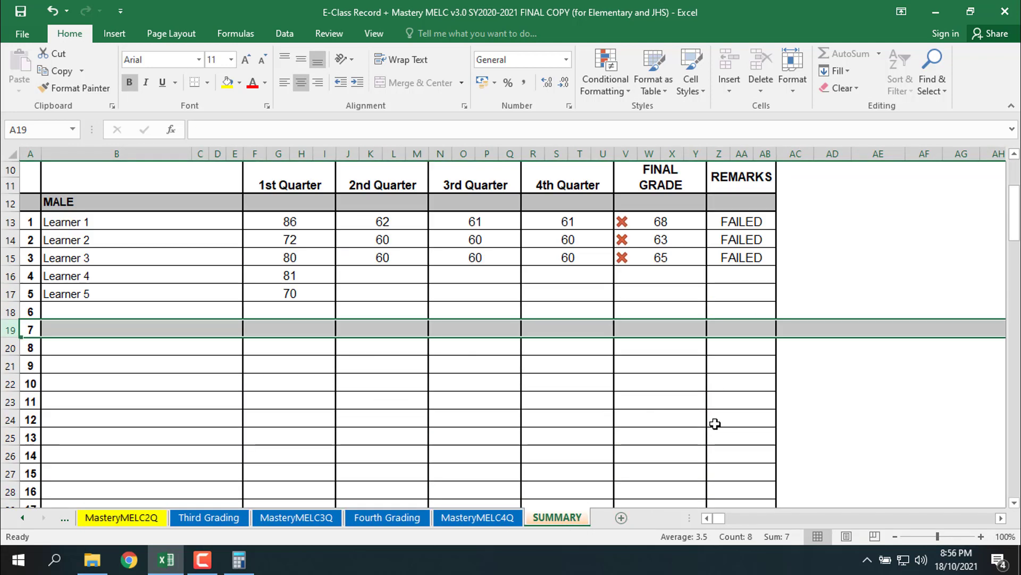
click(715, 423)
scroll(405, 391, up, 3)
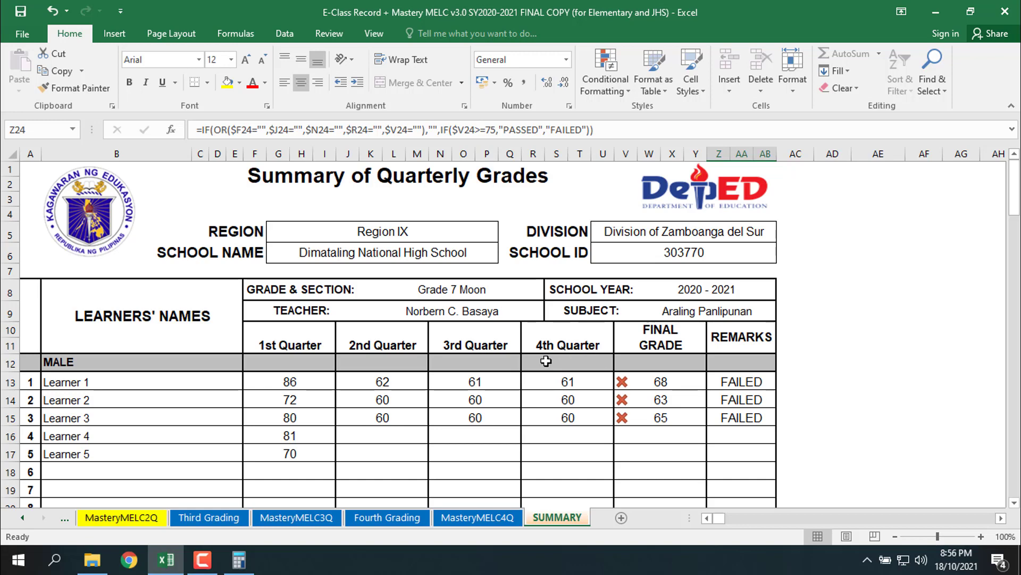
Step: Examine the quarterly grades in learner rows 49 and 50 at the end of the SUMMARY sheet, and return to its beginning
scroll(540, 367, down, 15)
scroll(520, 398, down, 20)
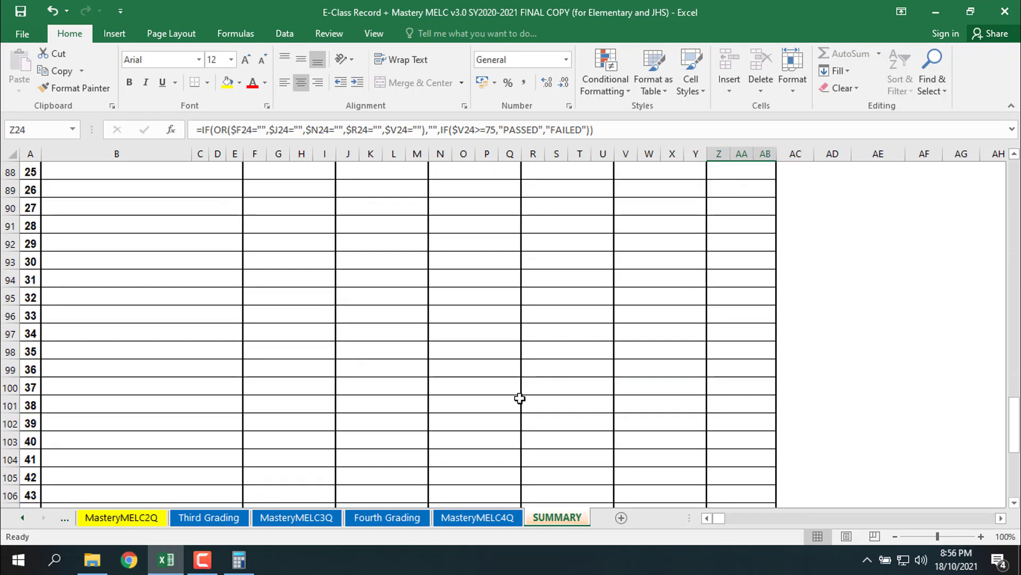
scroll(520, 398, up, 5)
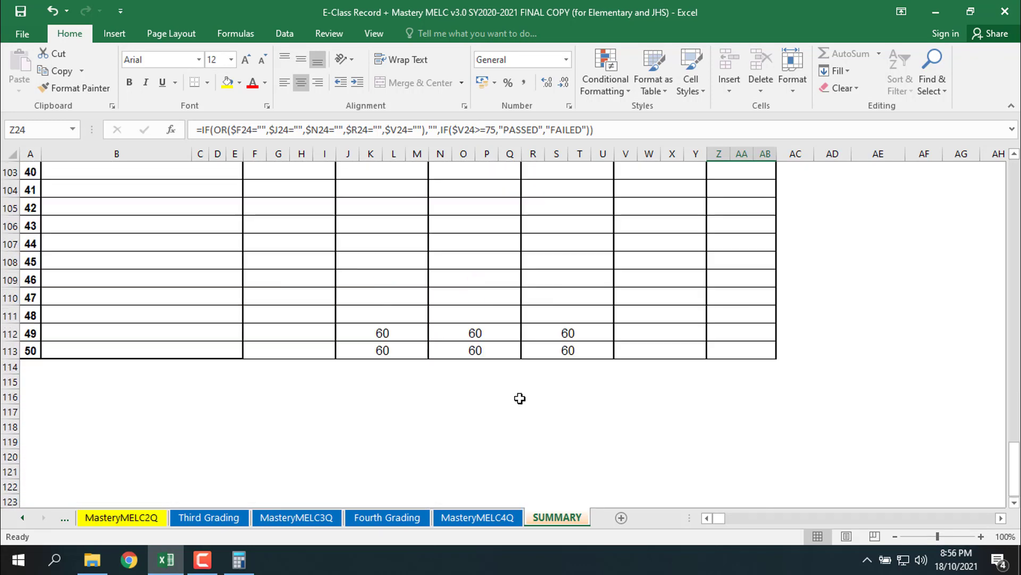
click(394, 335)
click(476, 383)
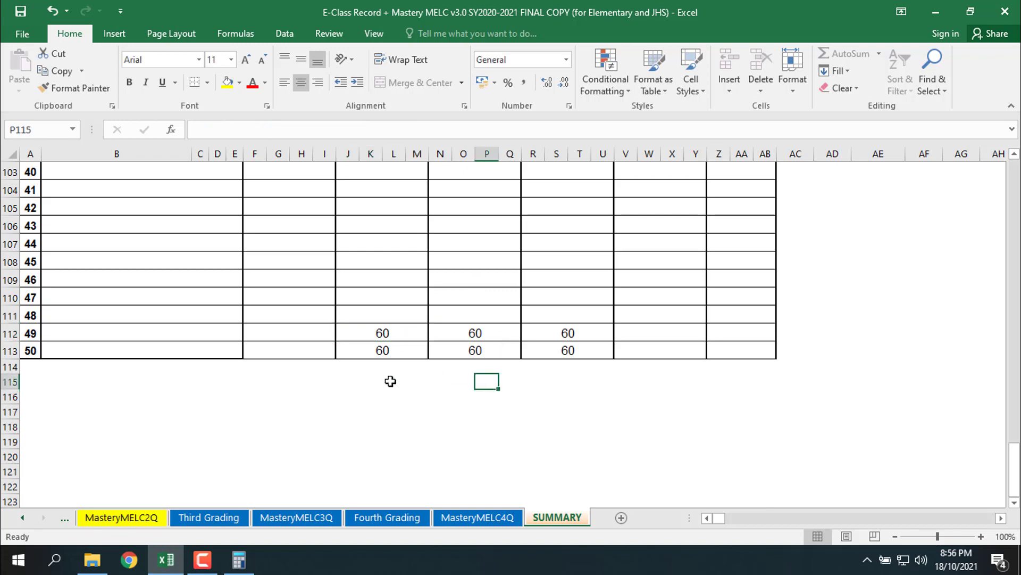
scroll(559, 376, up, 18)
scroll(509, 362, up, 16)
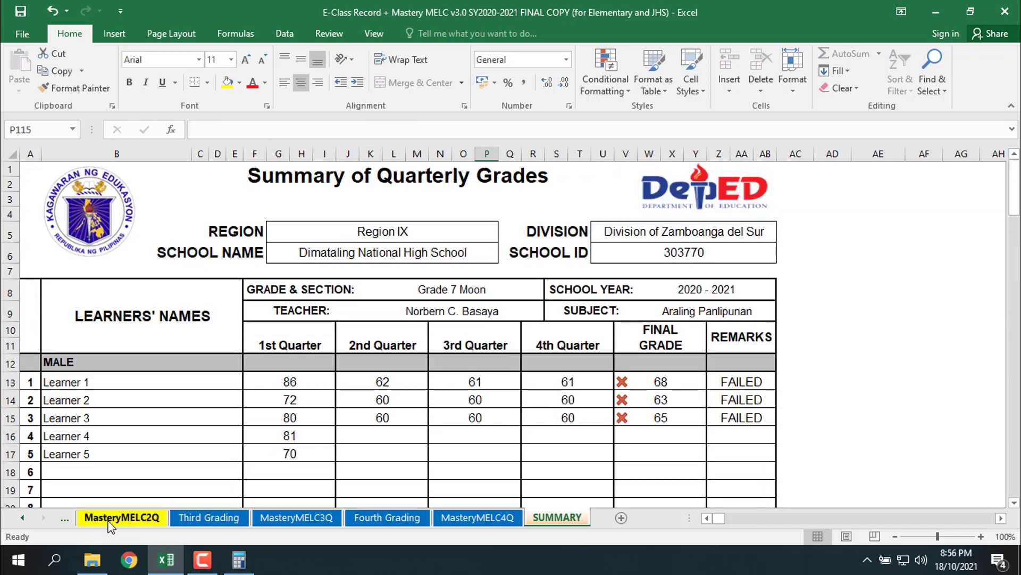
Step: Go back to the INPUT DATA sheet at the start of the workbook
click(22, 518)
click(22, 518)
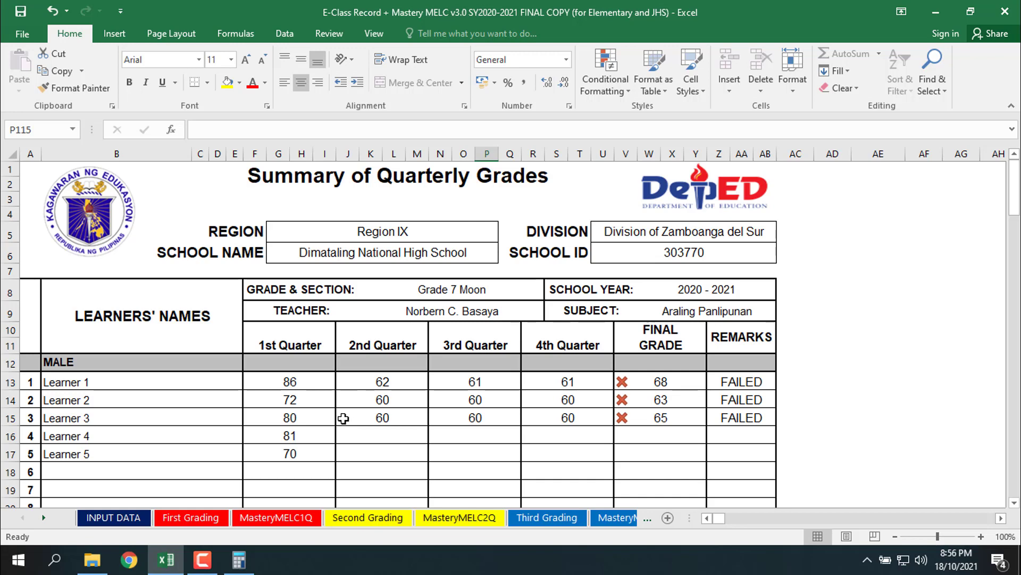
click(113, 518)
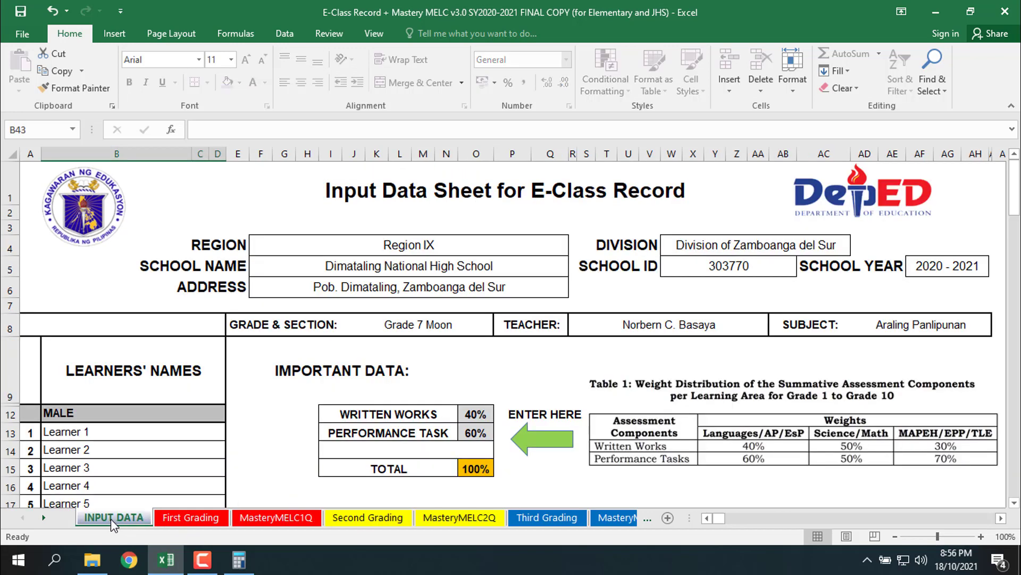